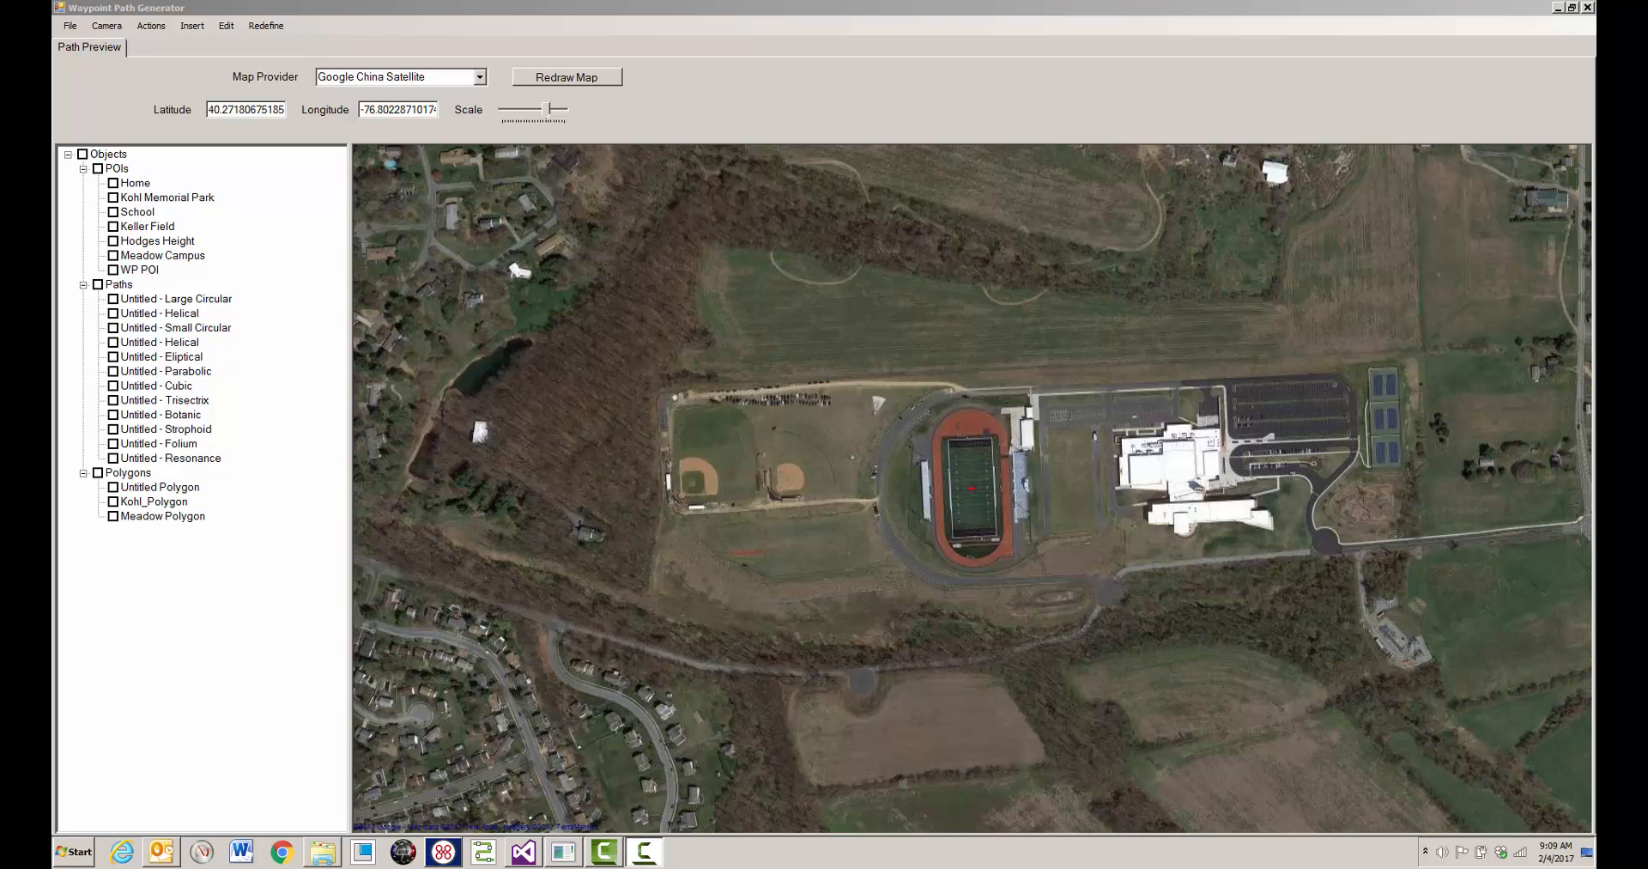
- Show the Eliptical, Parabolic, Cubic, Trisectrix, Botanic, Strophoid, Folium and Resonance paths on the map one by one, and hide all paths again
click(114, 357)
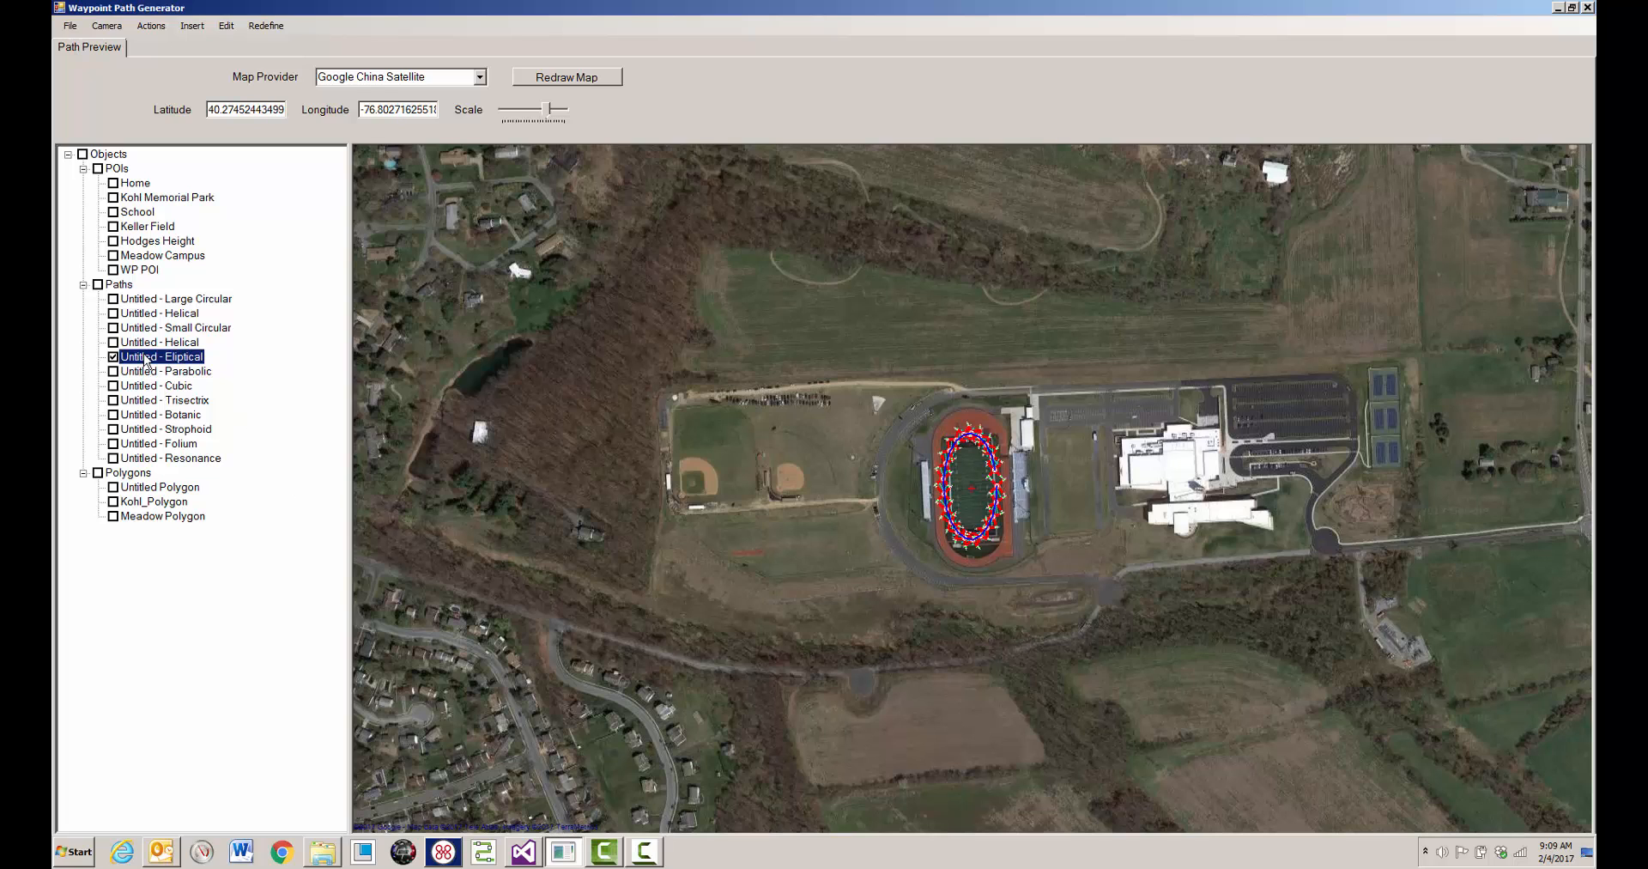
click(113, 372)
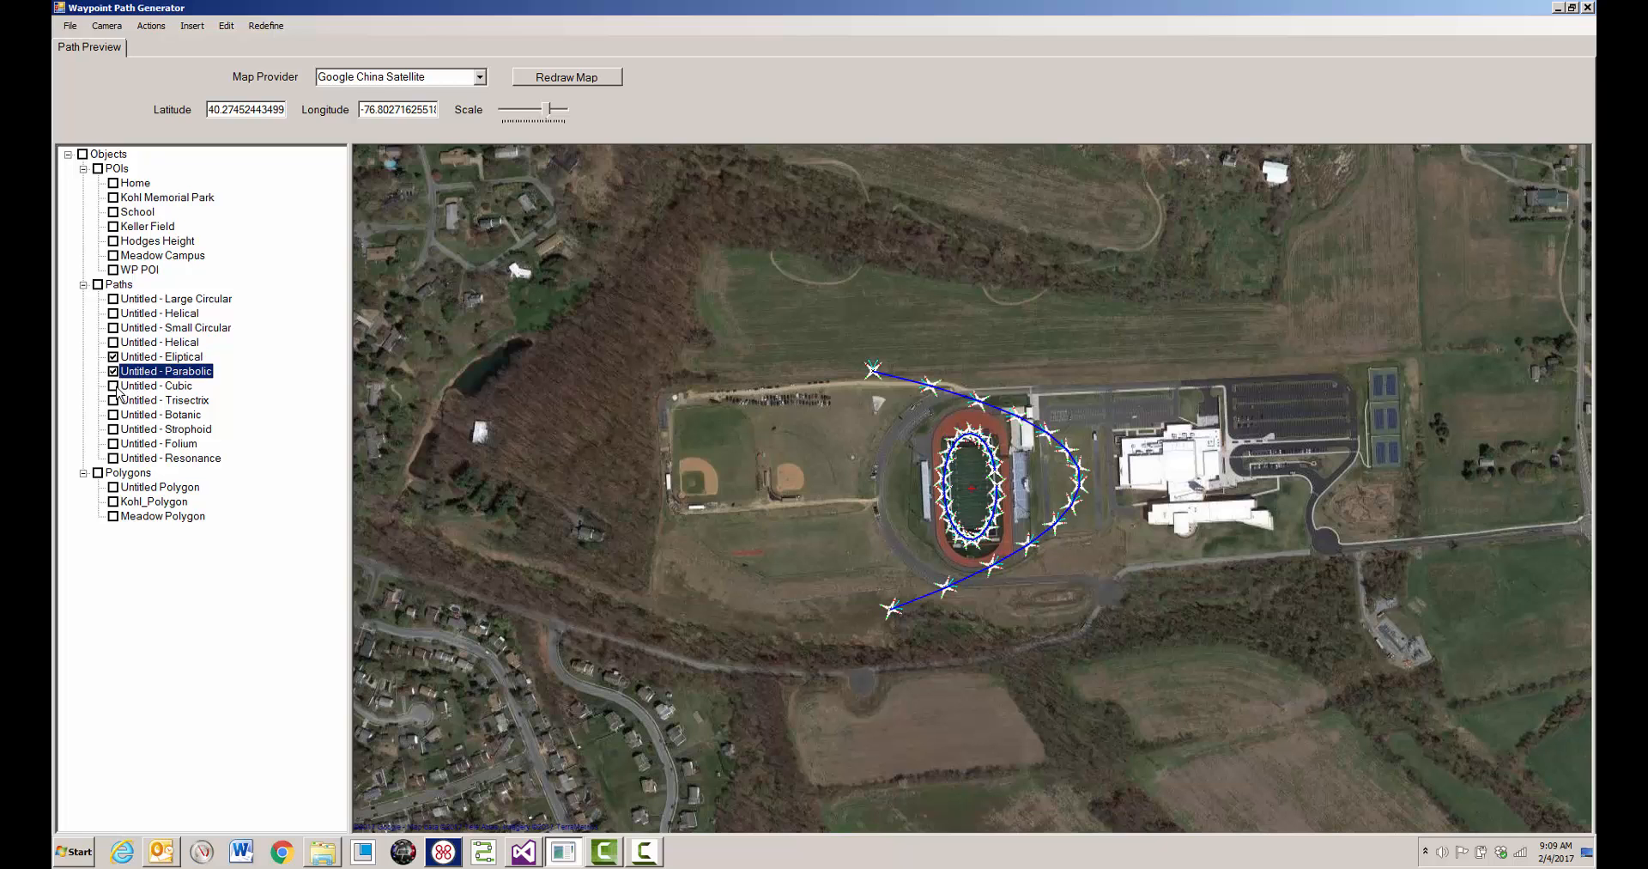
click(114, 387)
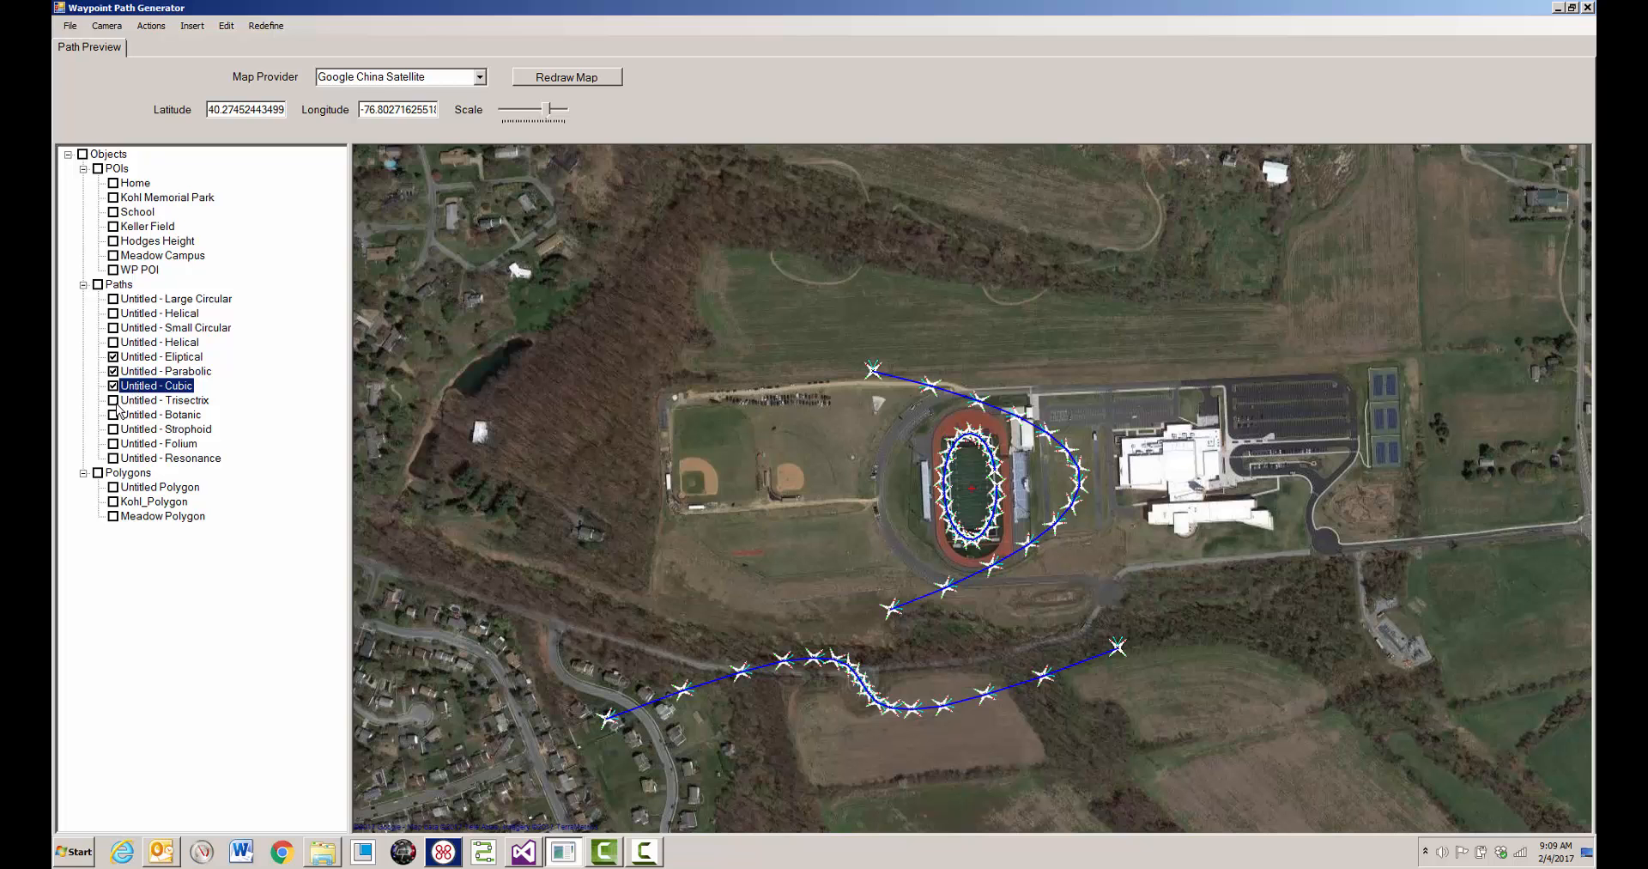
click(113, 400)
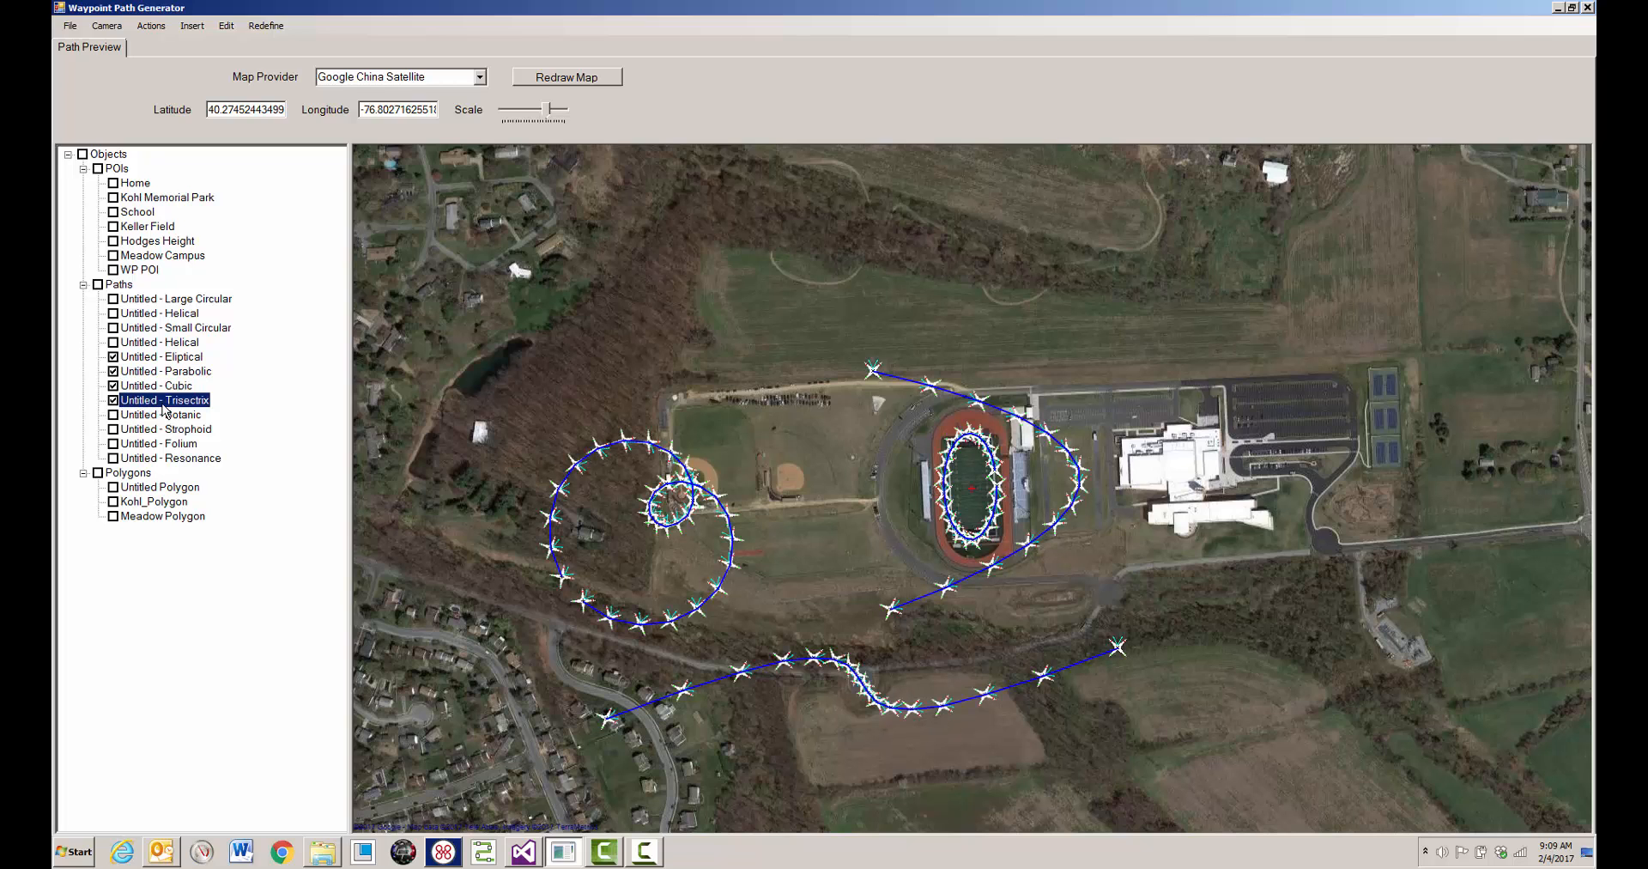
click(113, 414)
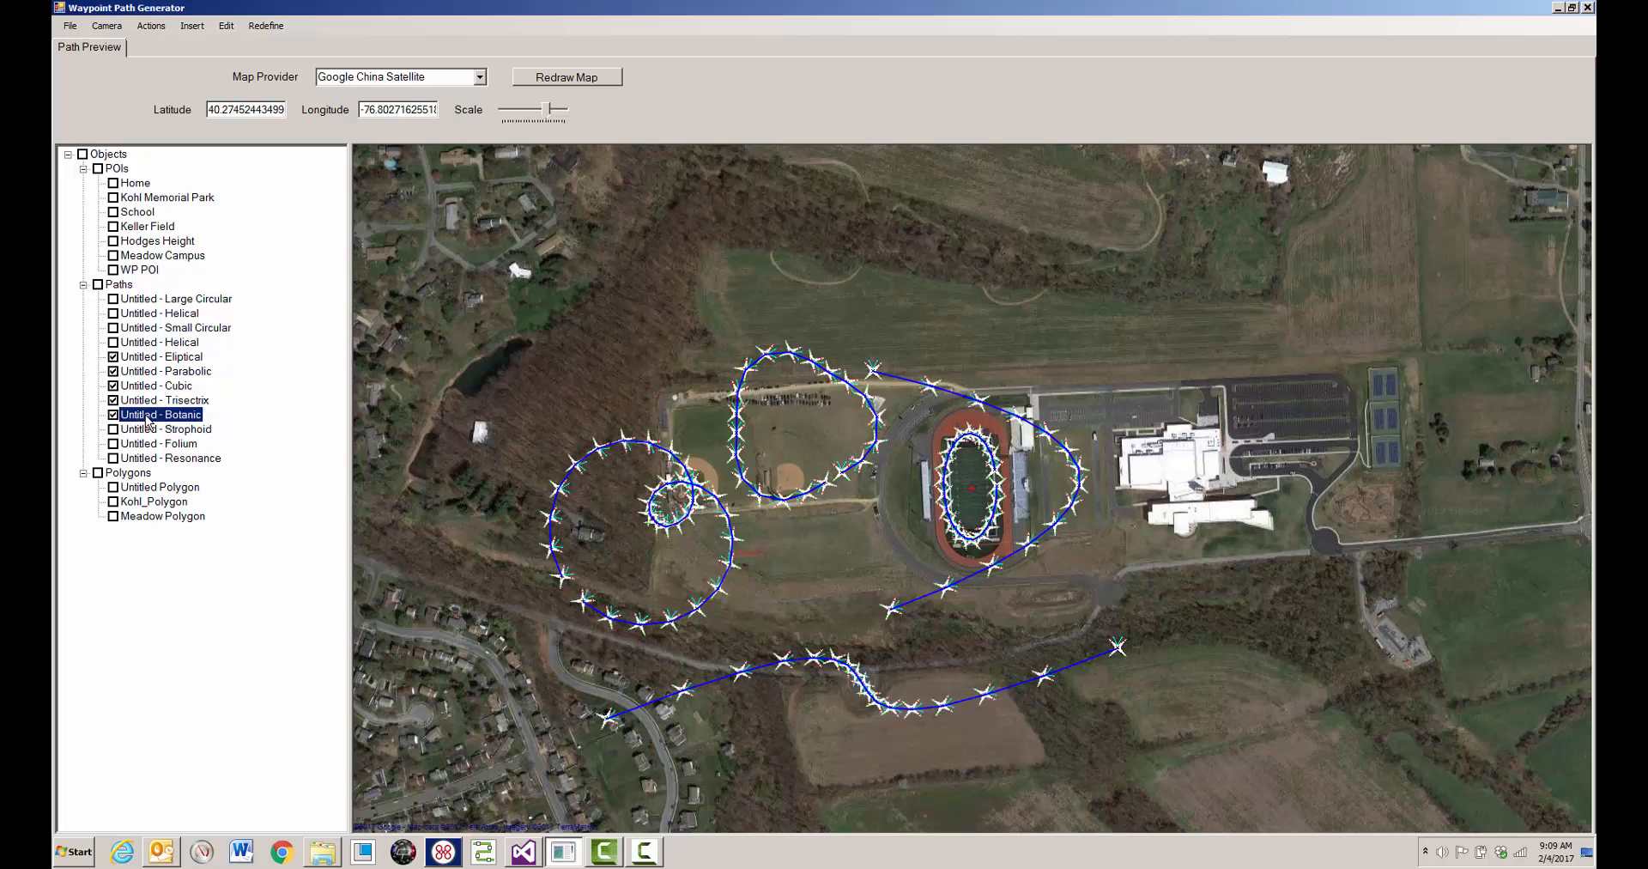
click(114, 429)
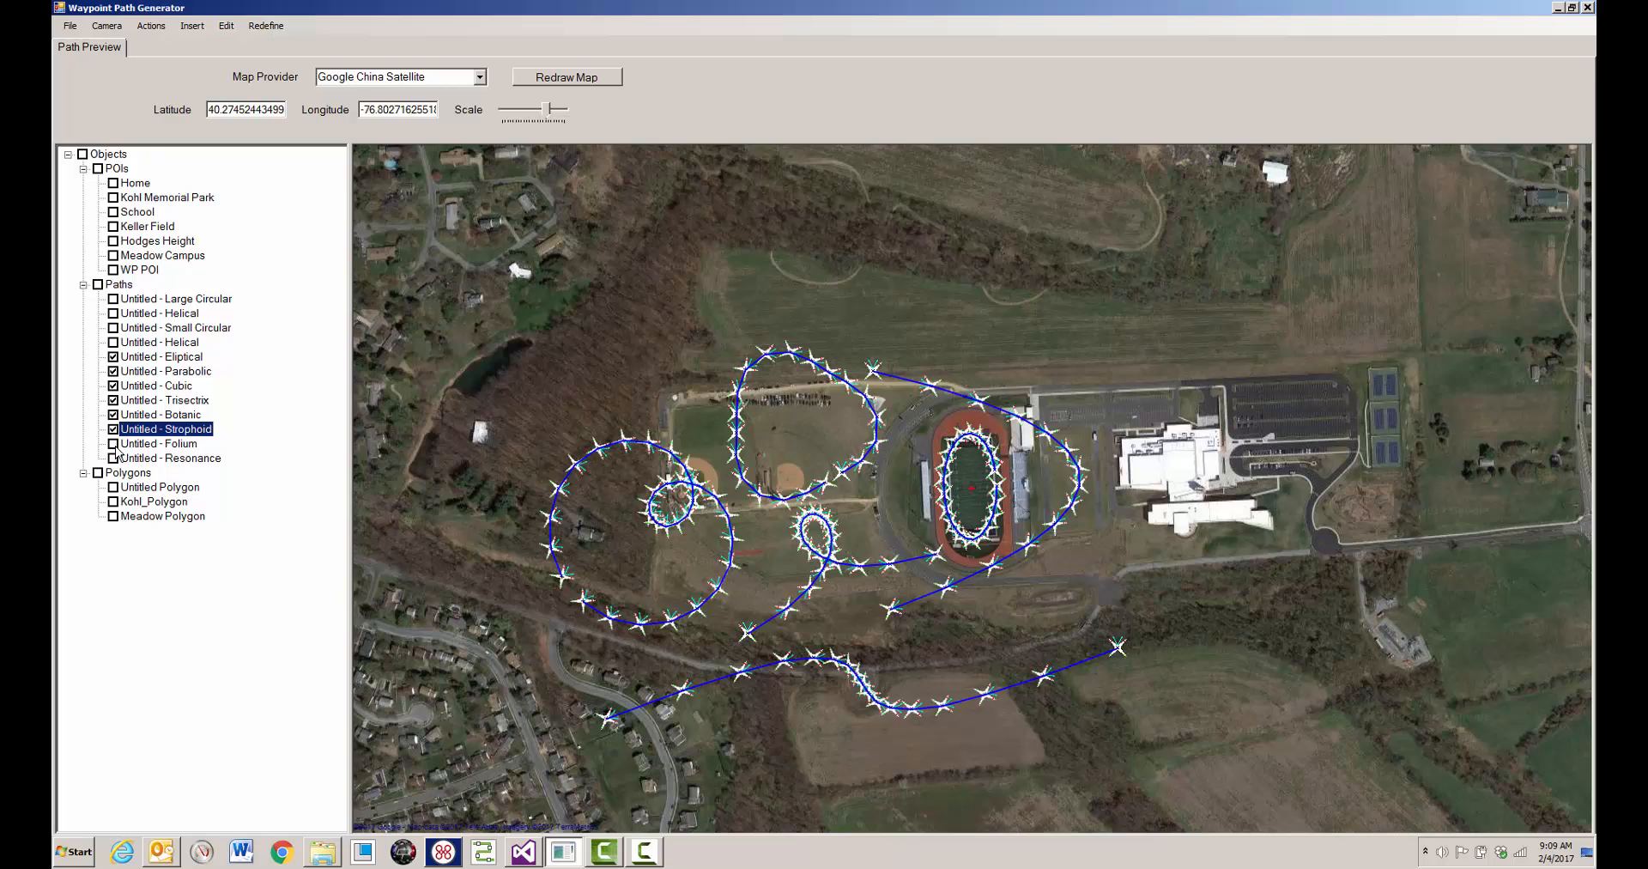
click(114, 443)
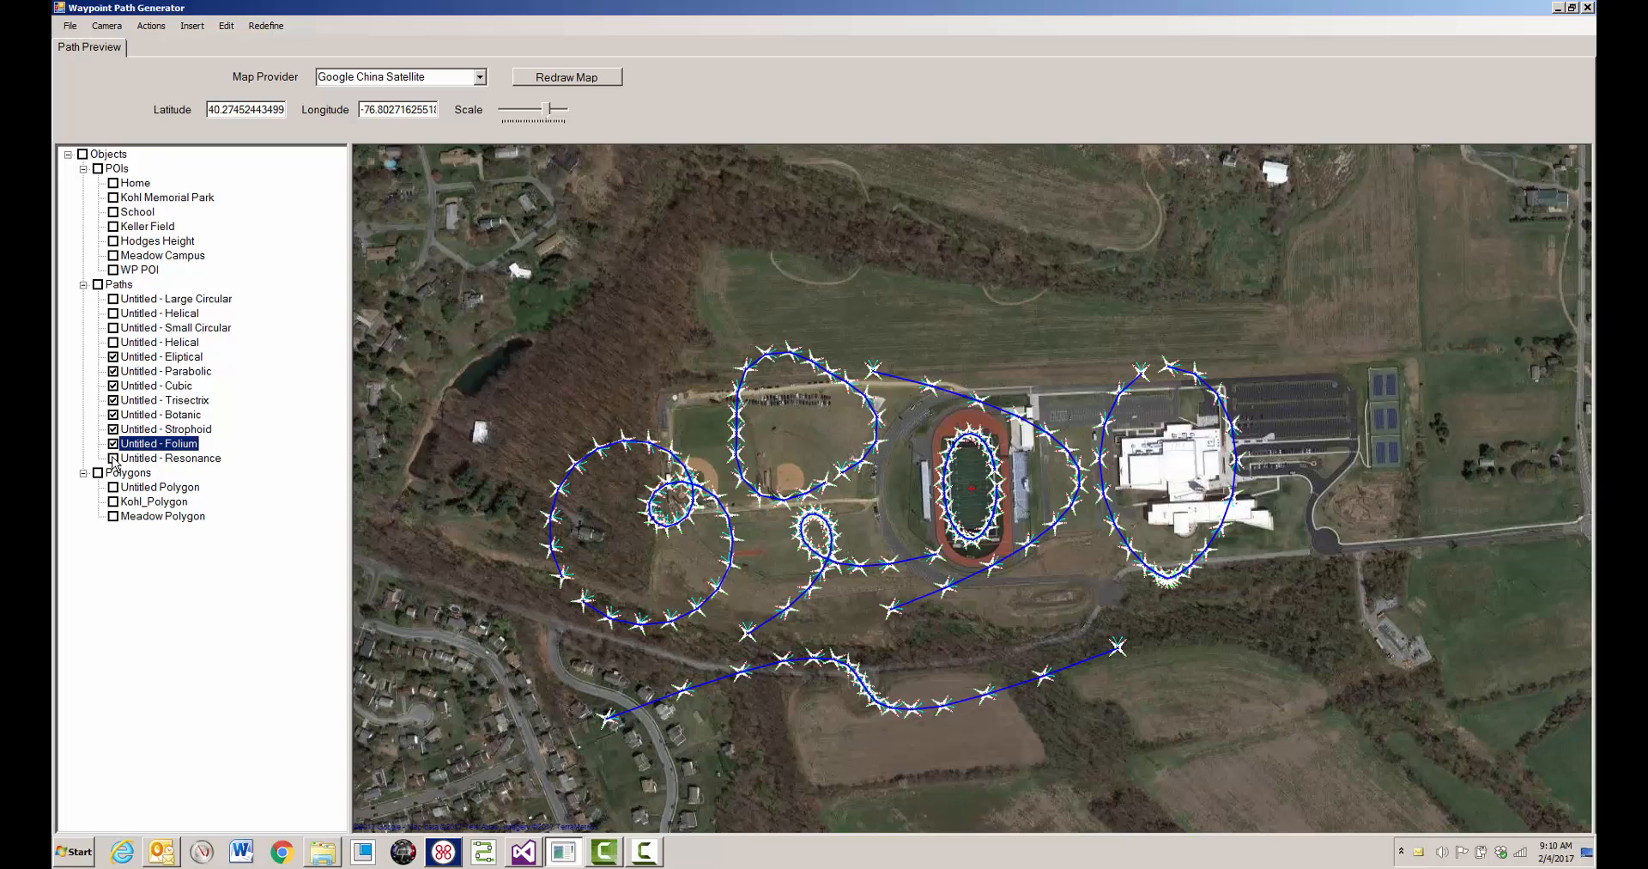
click(114, 459)
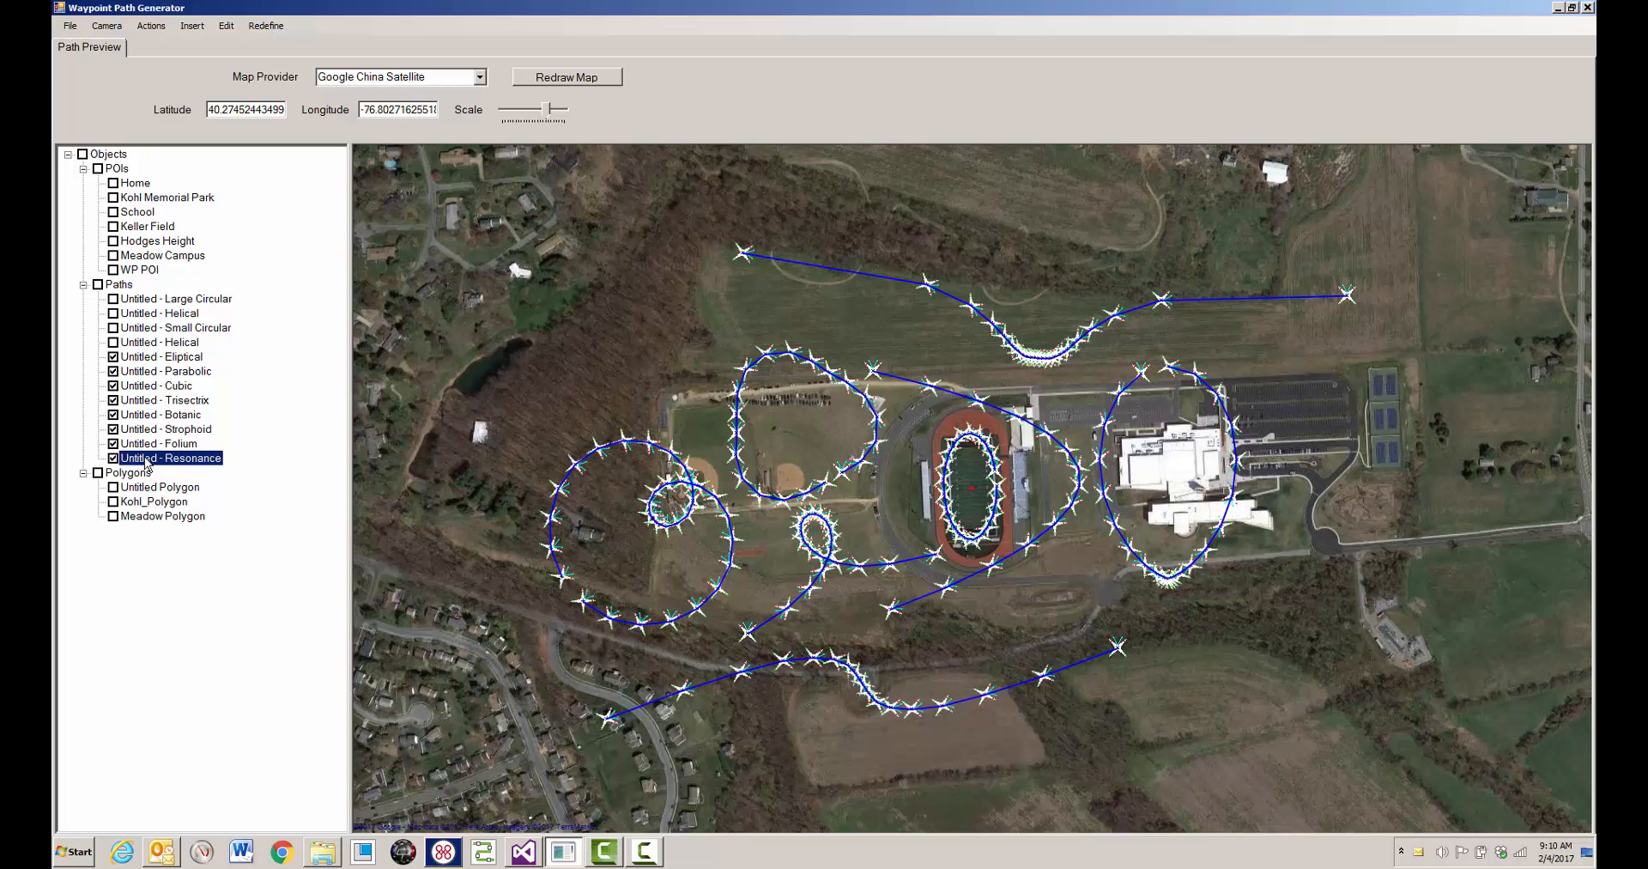
click(98, 285)
click(98, 285)
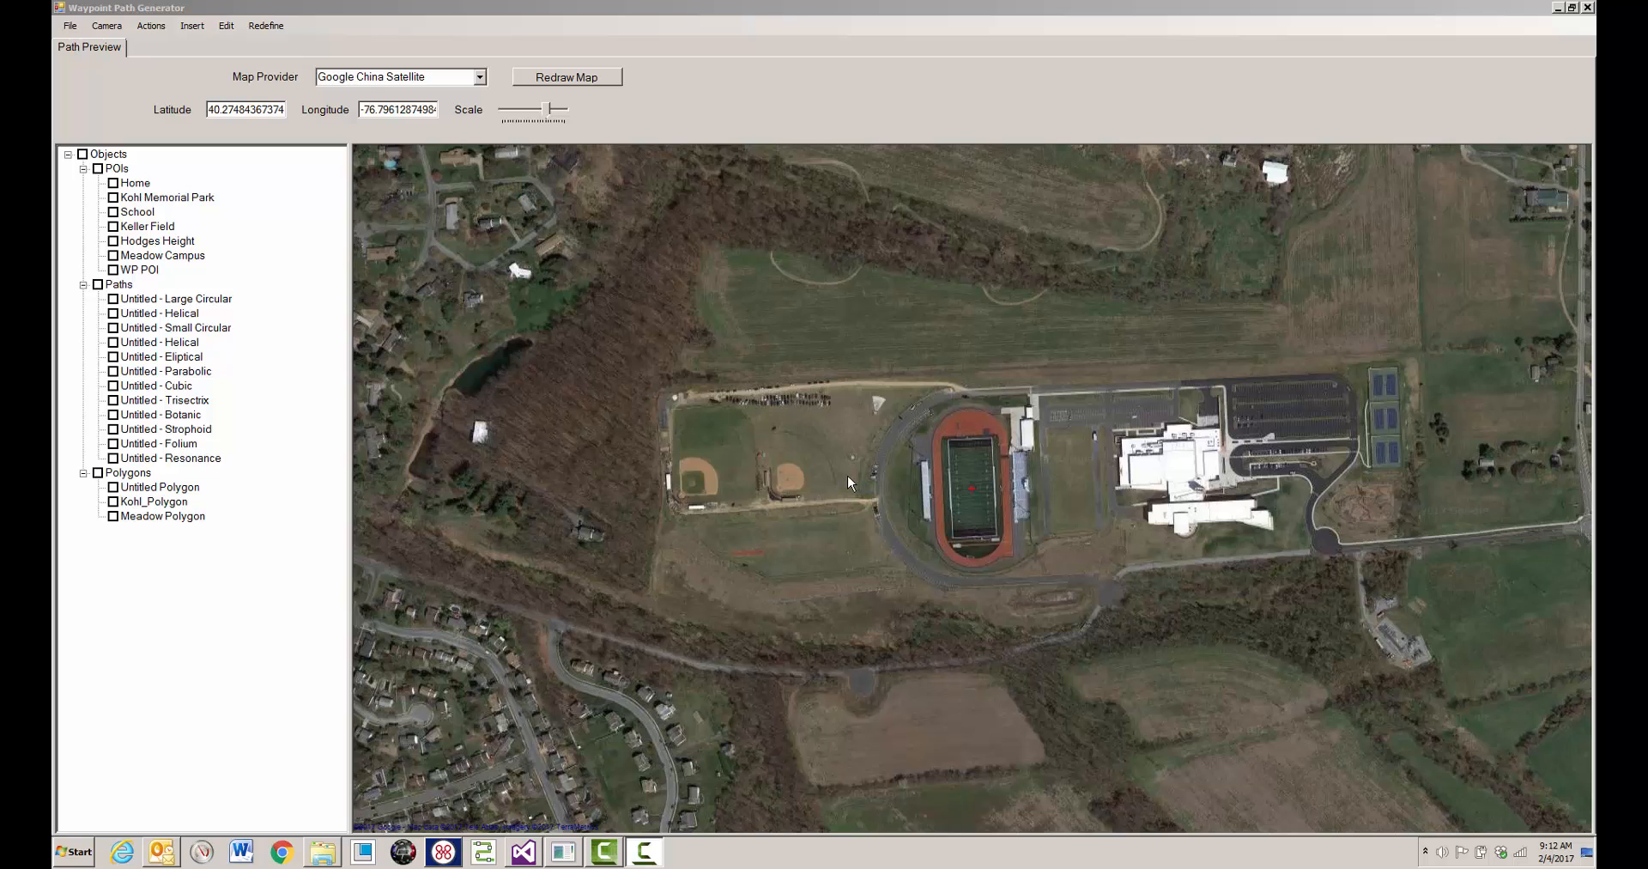
- Add a mathematical path at the baseball infield just west of the running track, using the Eliptical type
click(193, 26)
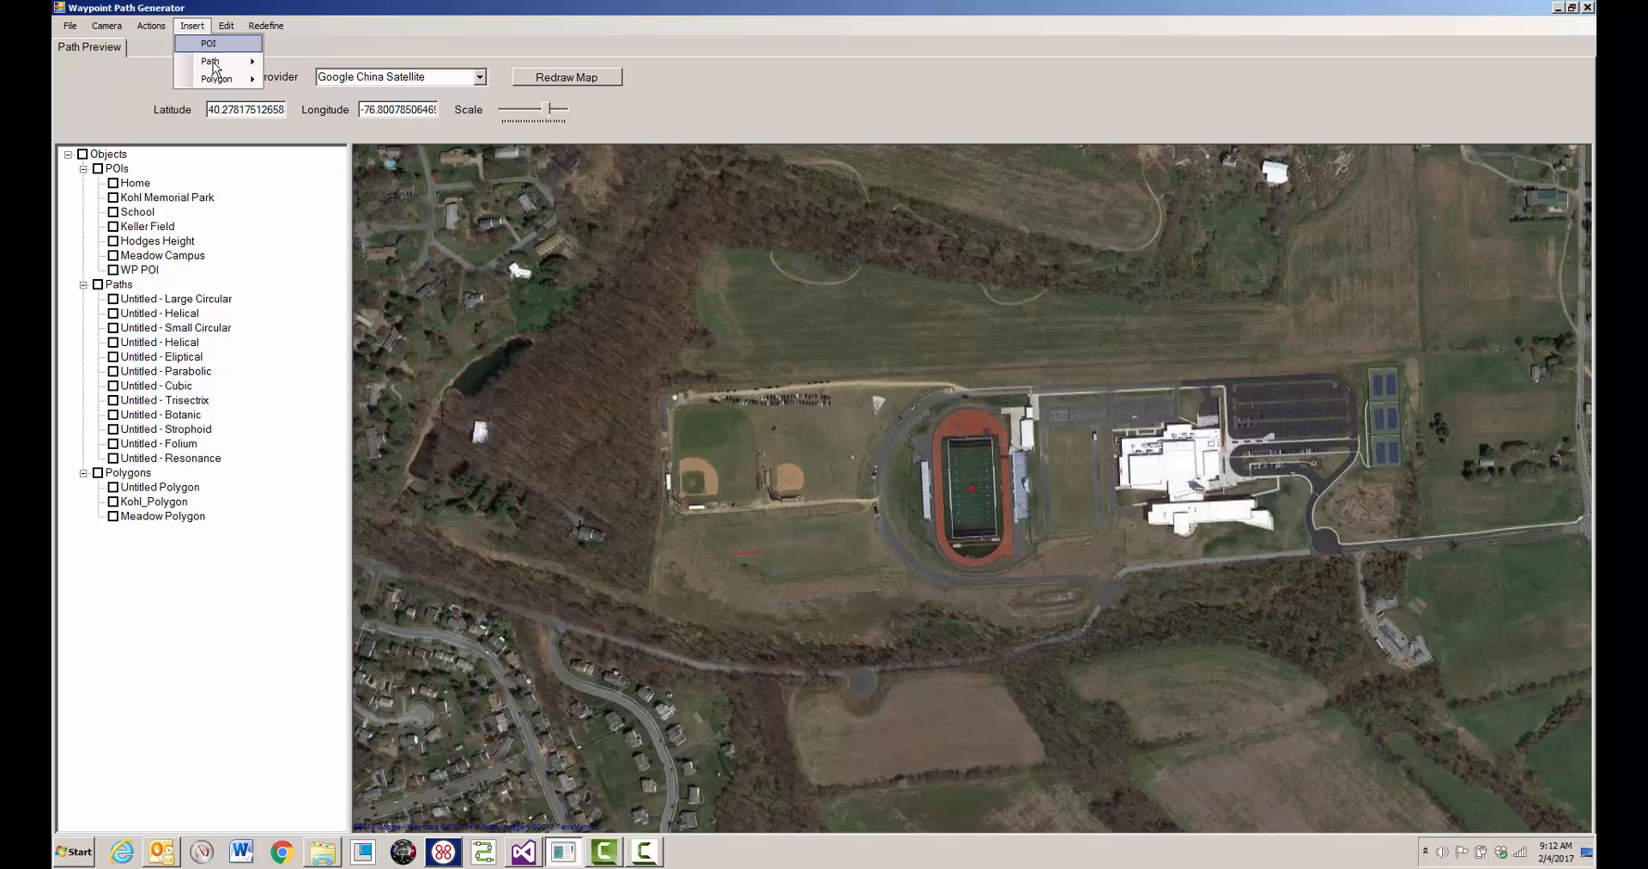
mouse_move(214, 67)
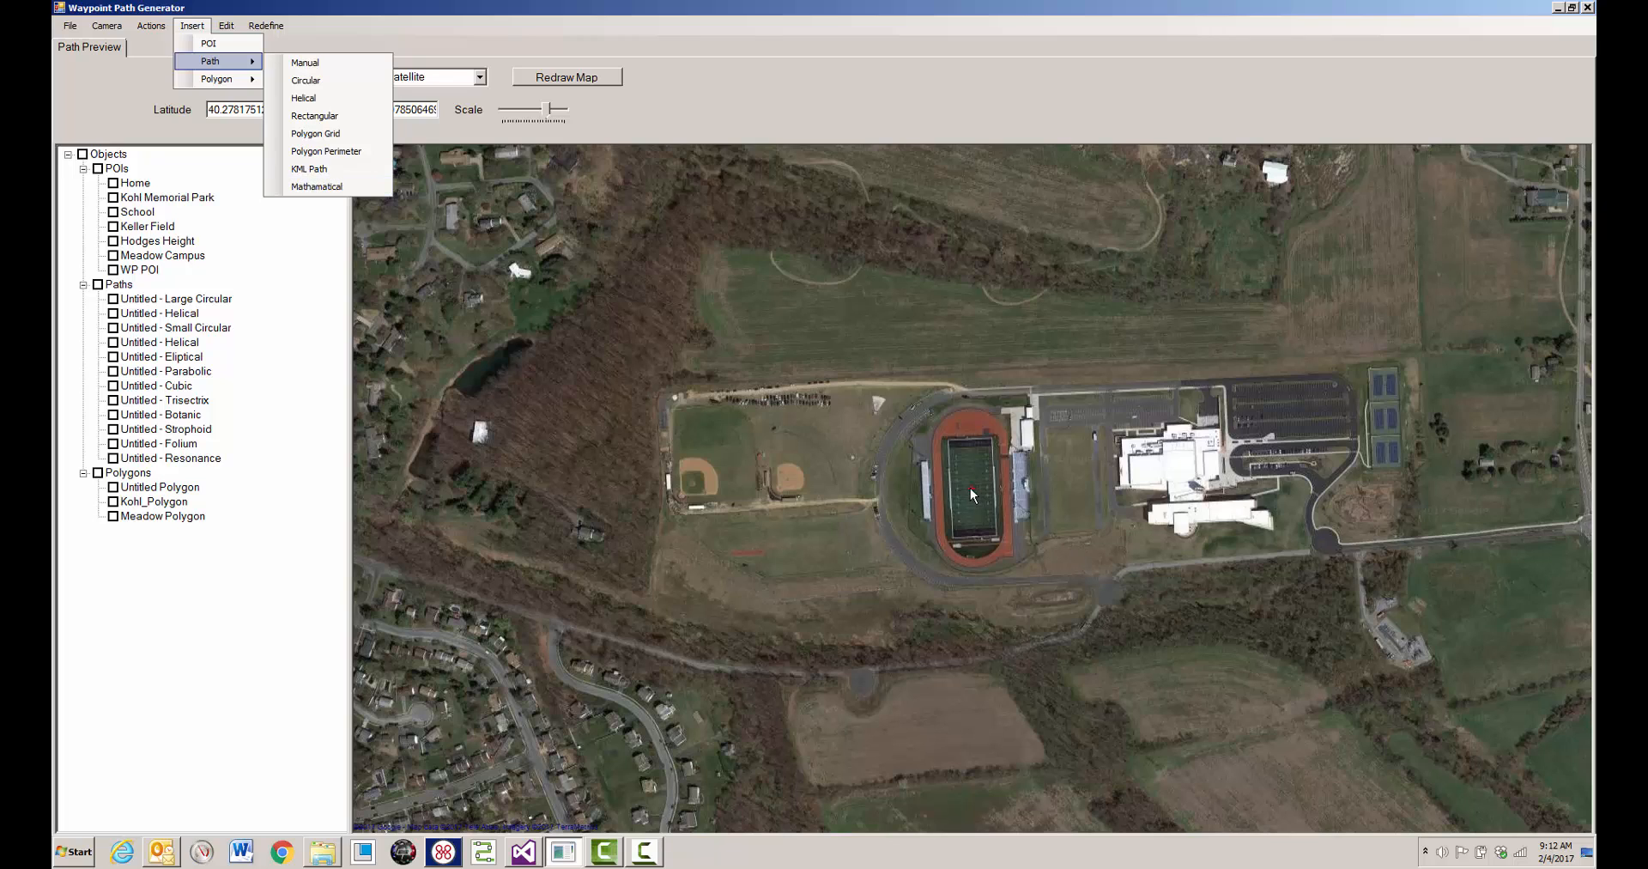
right_click(795, 480)
mouse_move(839, 440)
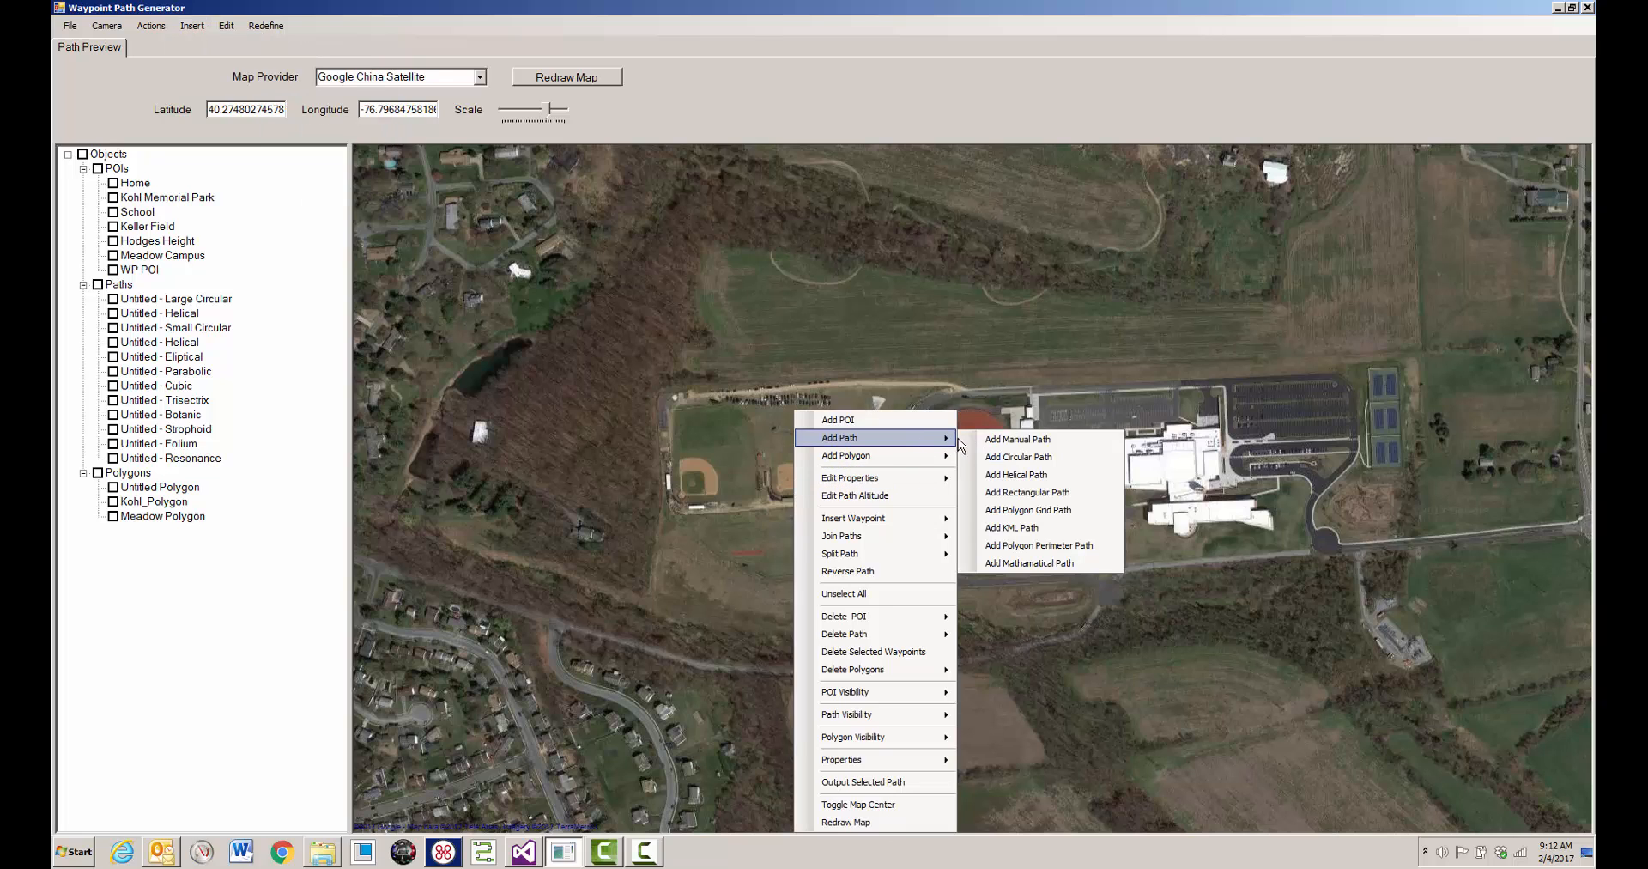
click(1035, 563)
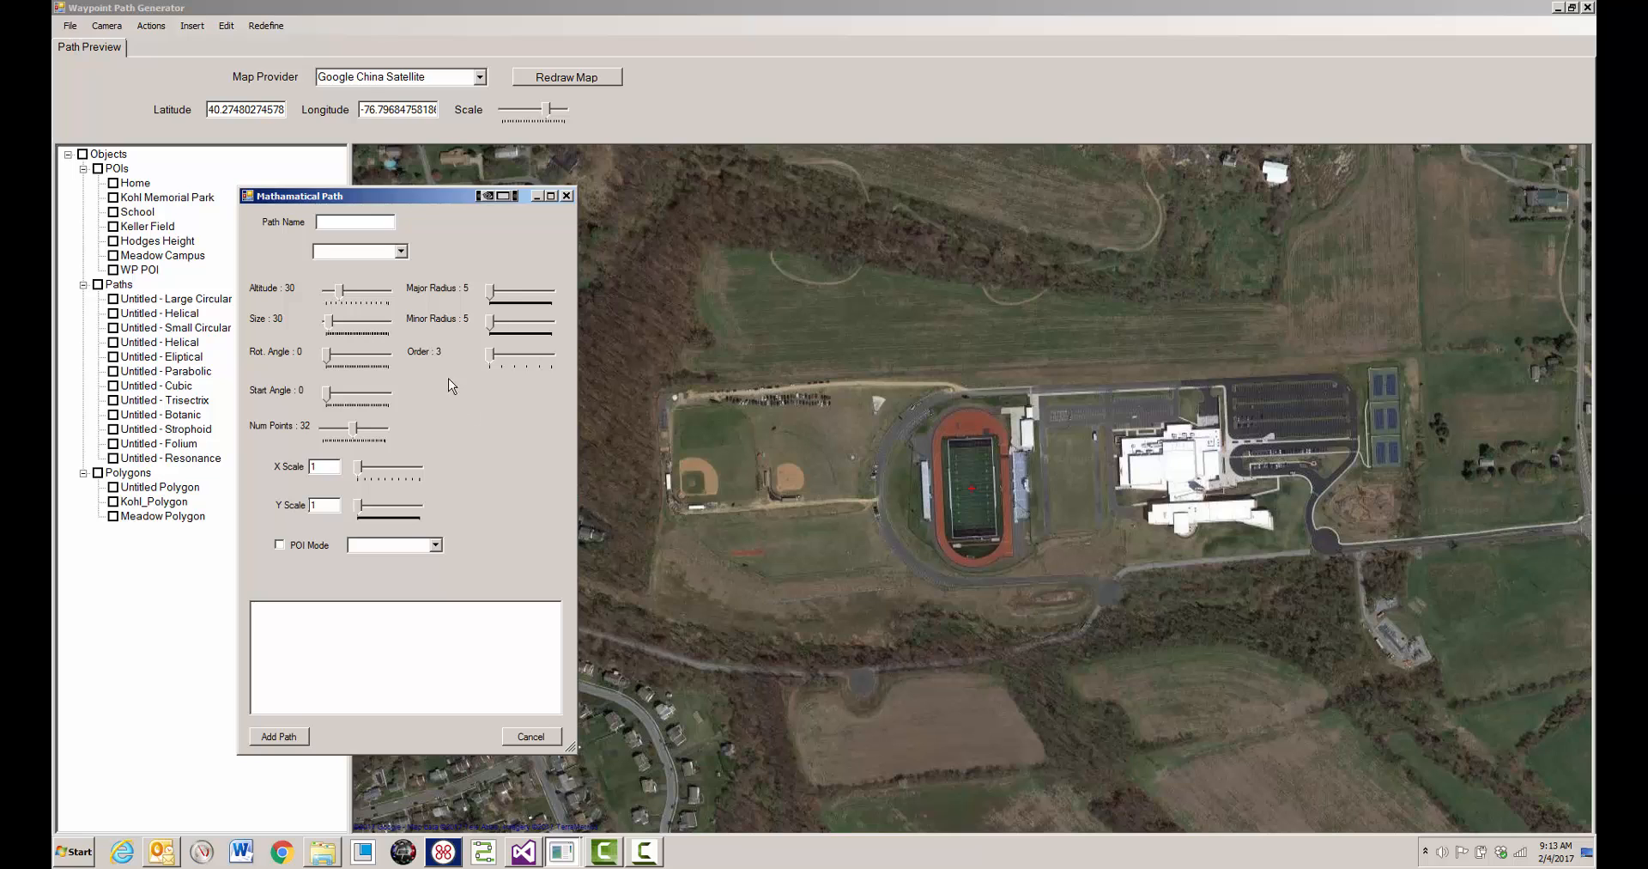
click(403, 251)
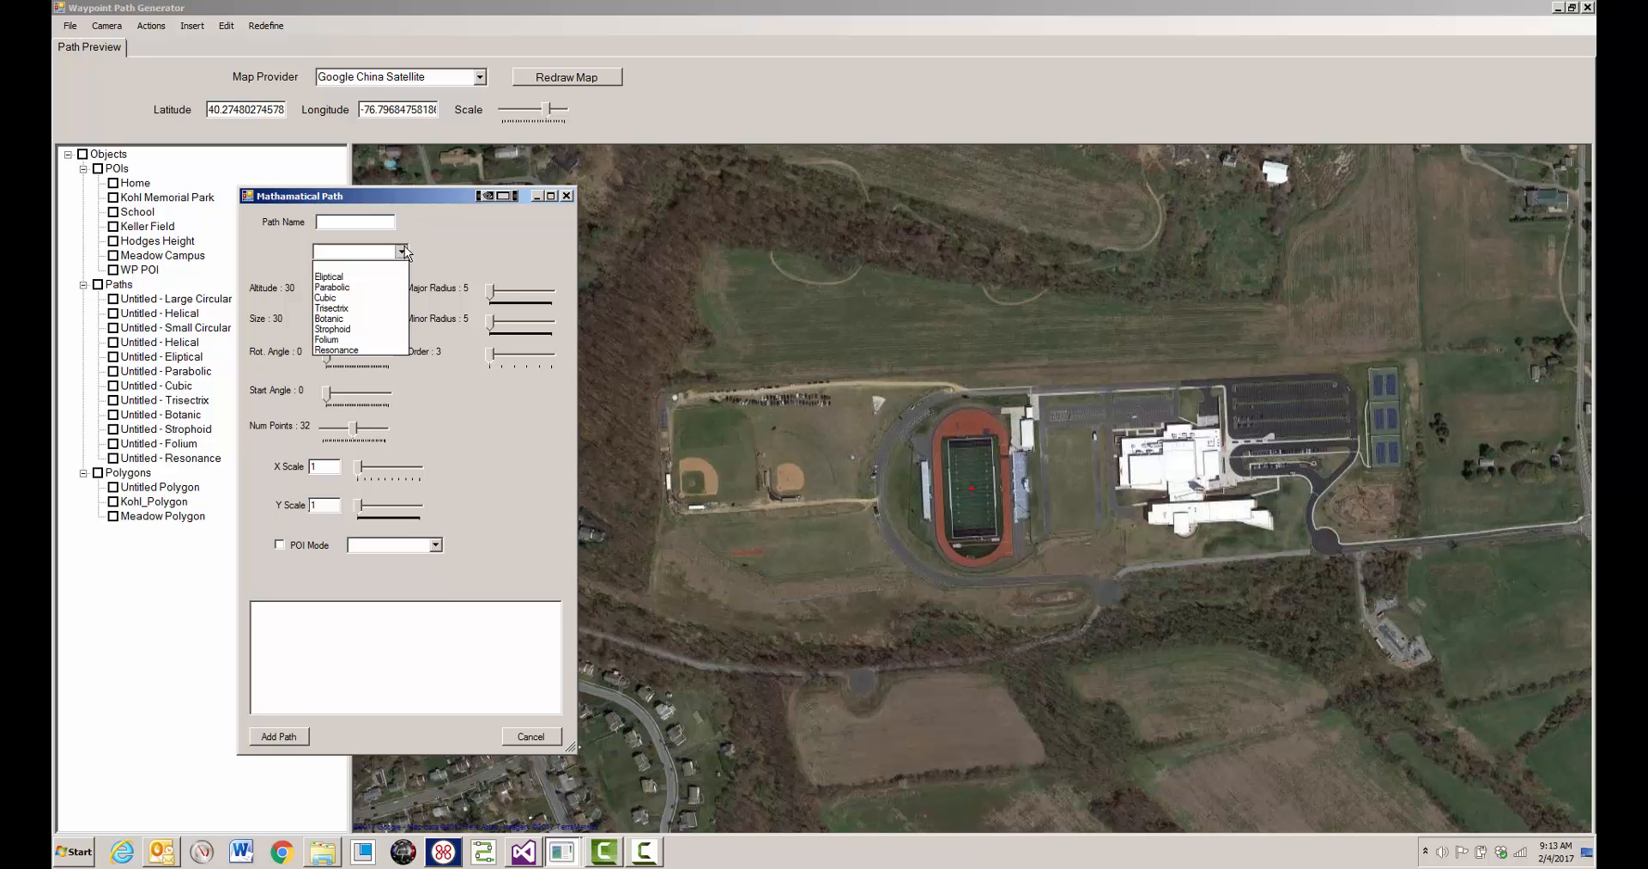
click(366, 278)
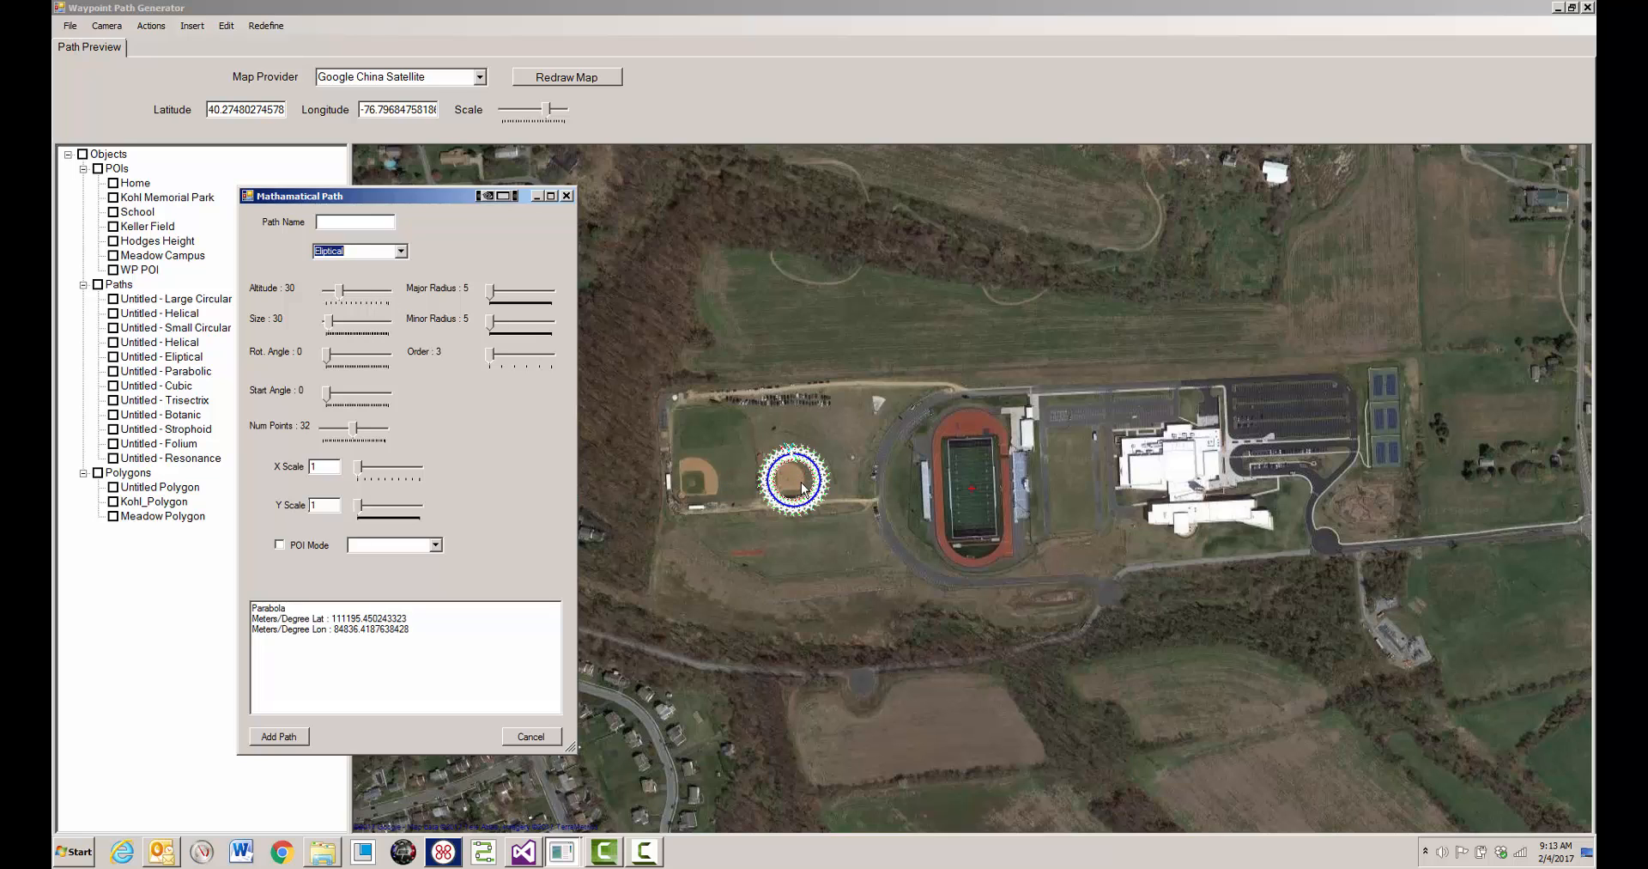
- Set the elliptical path's size to 175 and its X scale to 3, keeping the Y scale at 1
click(331, 323)
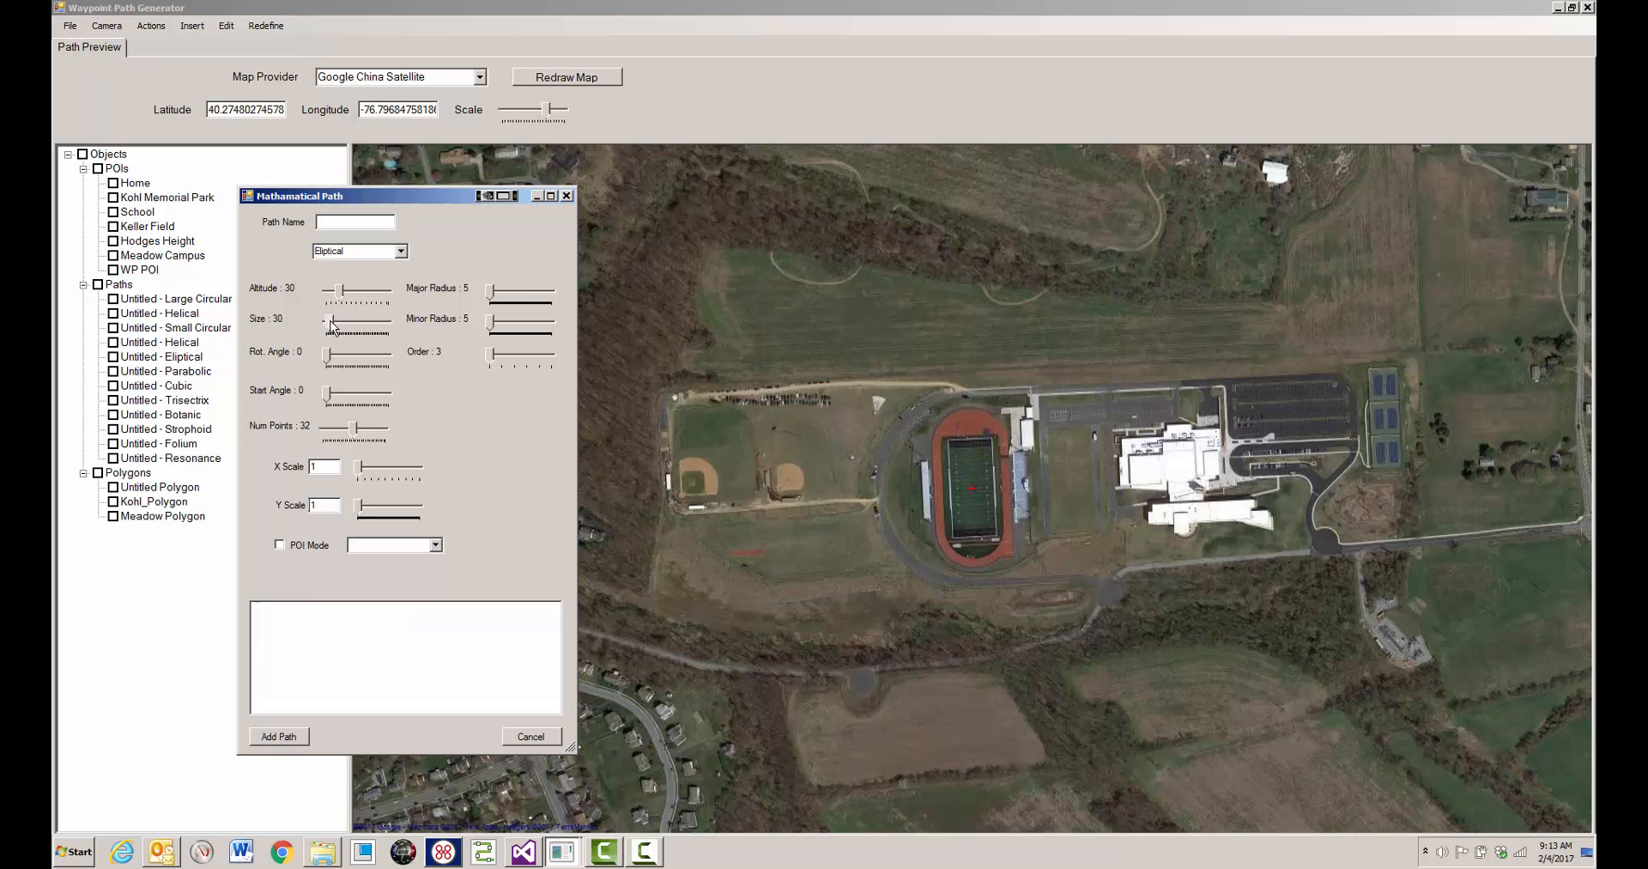
drag(331, 323, 347, 326)
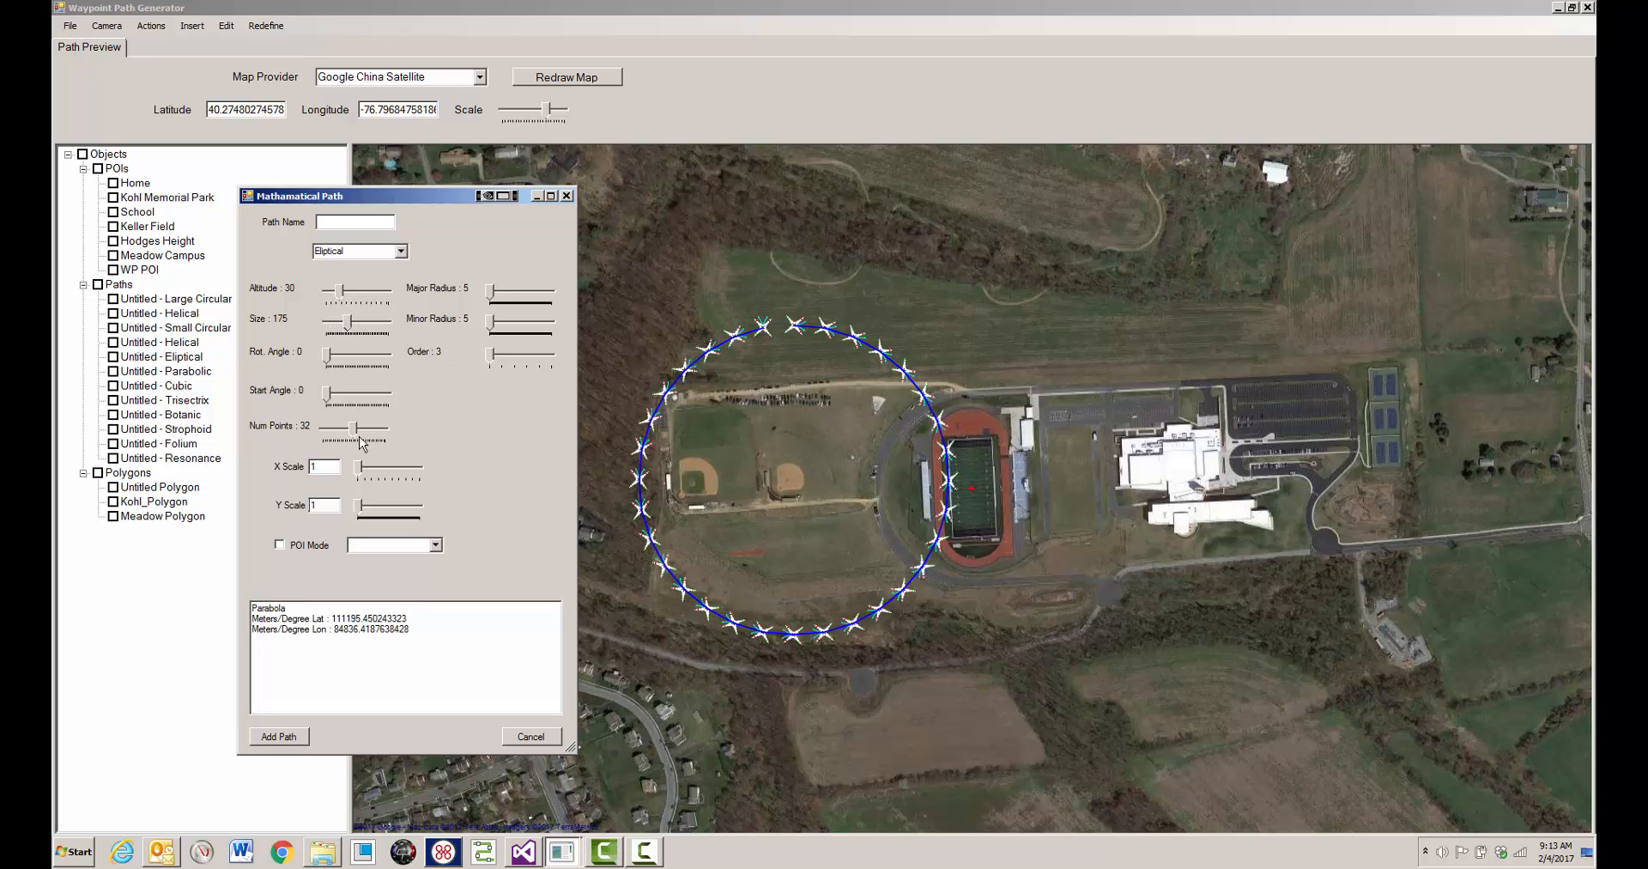
drag(360, 468, 364, 470)
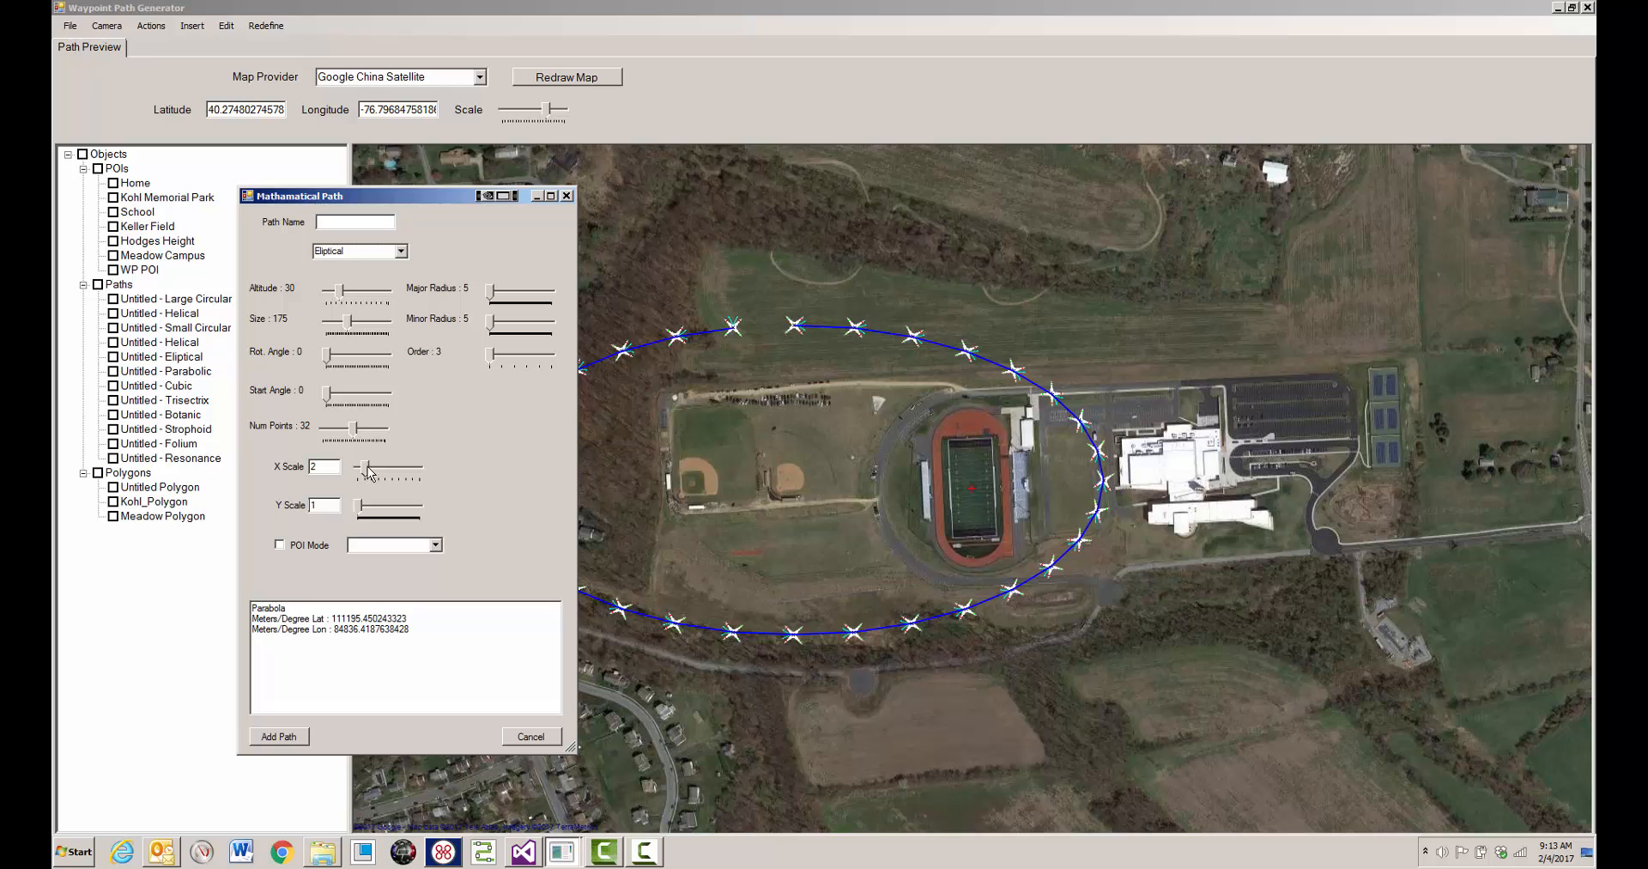
drag(369, 470, 373, 470)
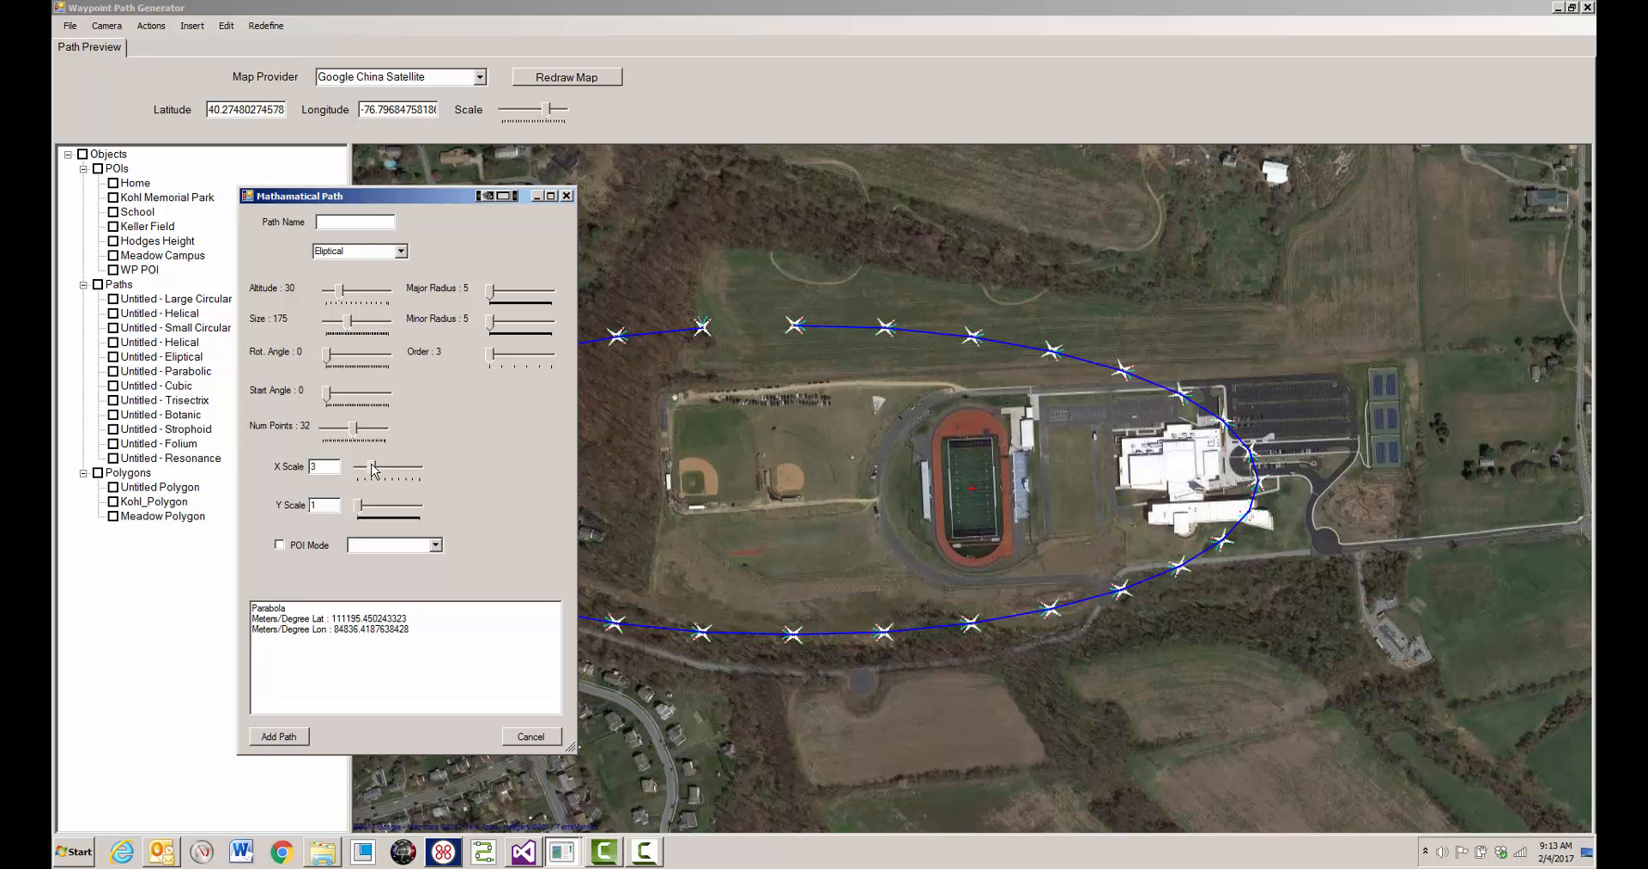
click(361, 506)
click(360, 506)
- Set the ellipse's rotation angle to 42 and start angle to 182, and move the dialog clear of the path
drag(328, 354, 338, 394)
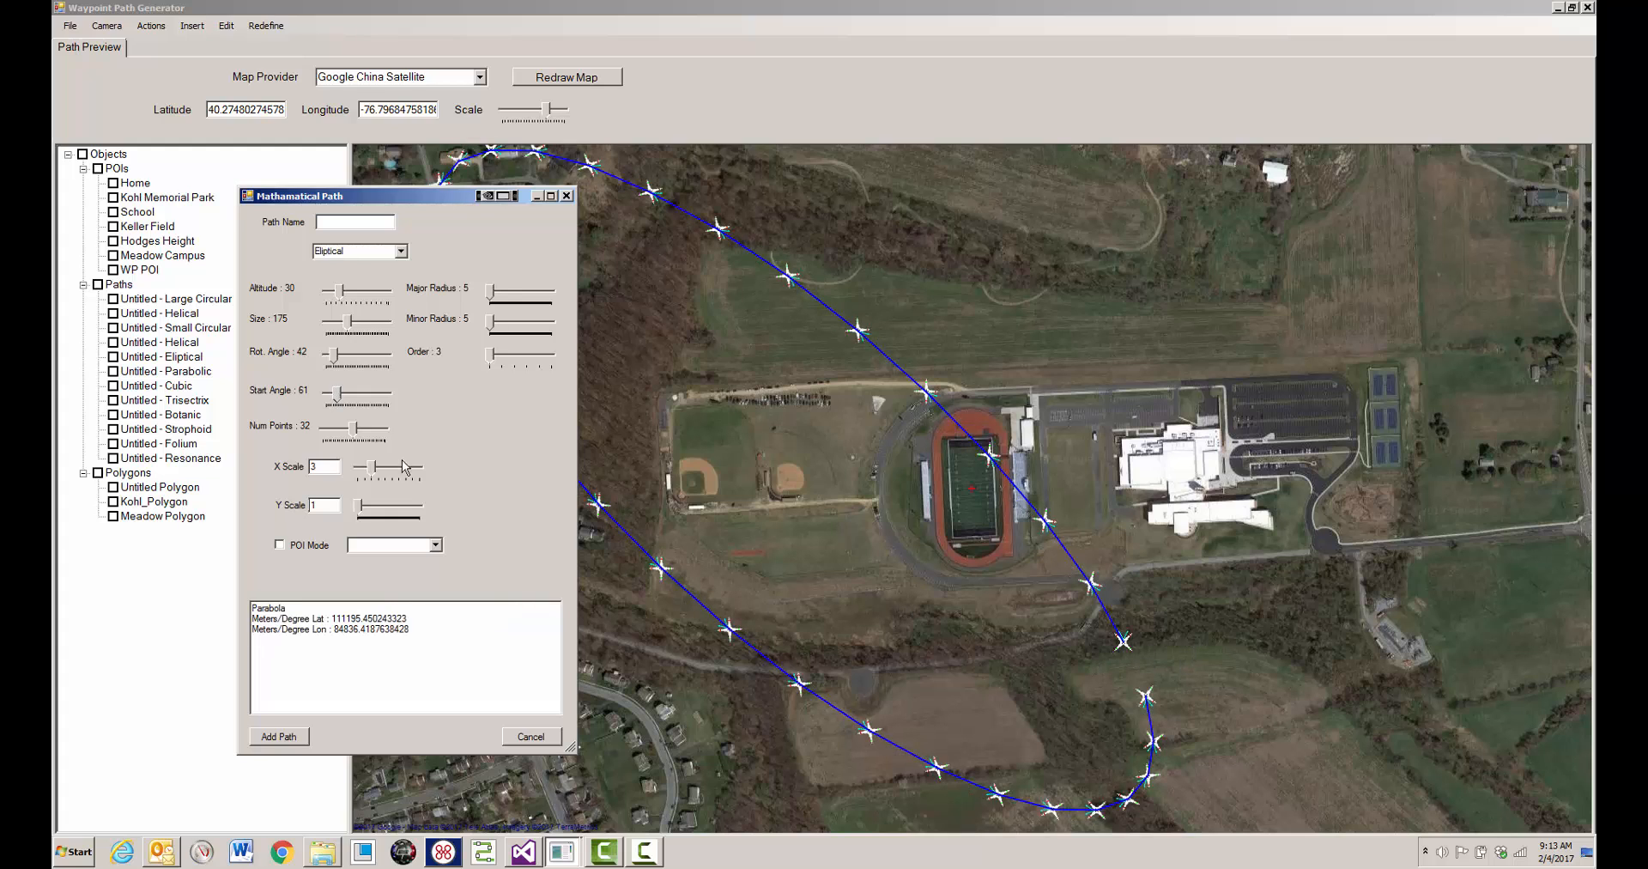
click(342, 397)
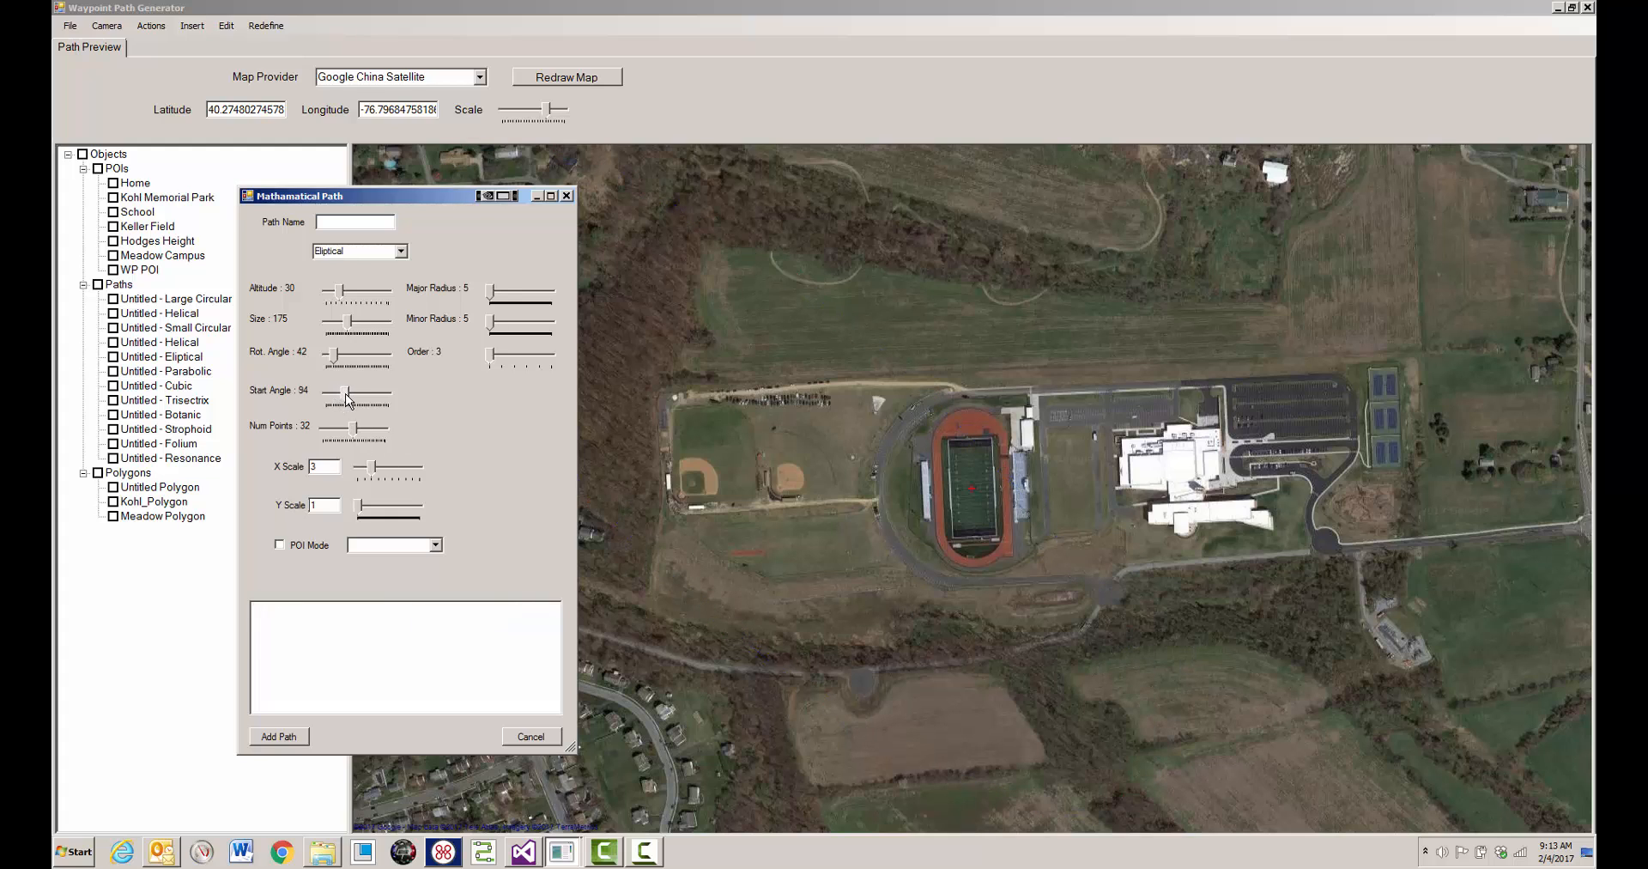
drag(342, 397, 360, 397)
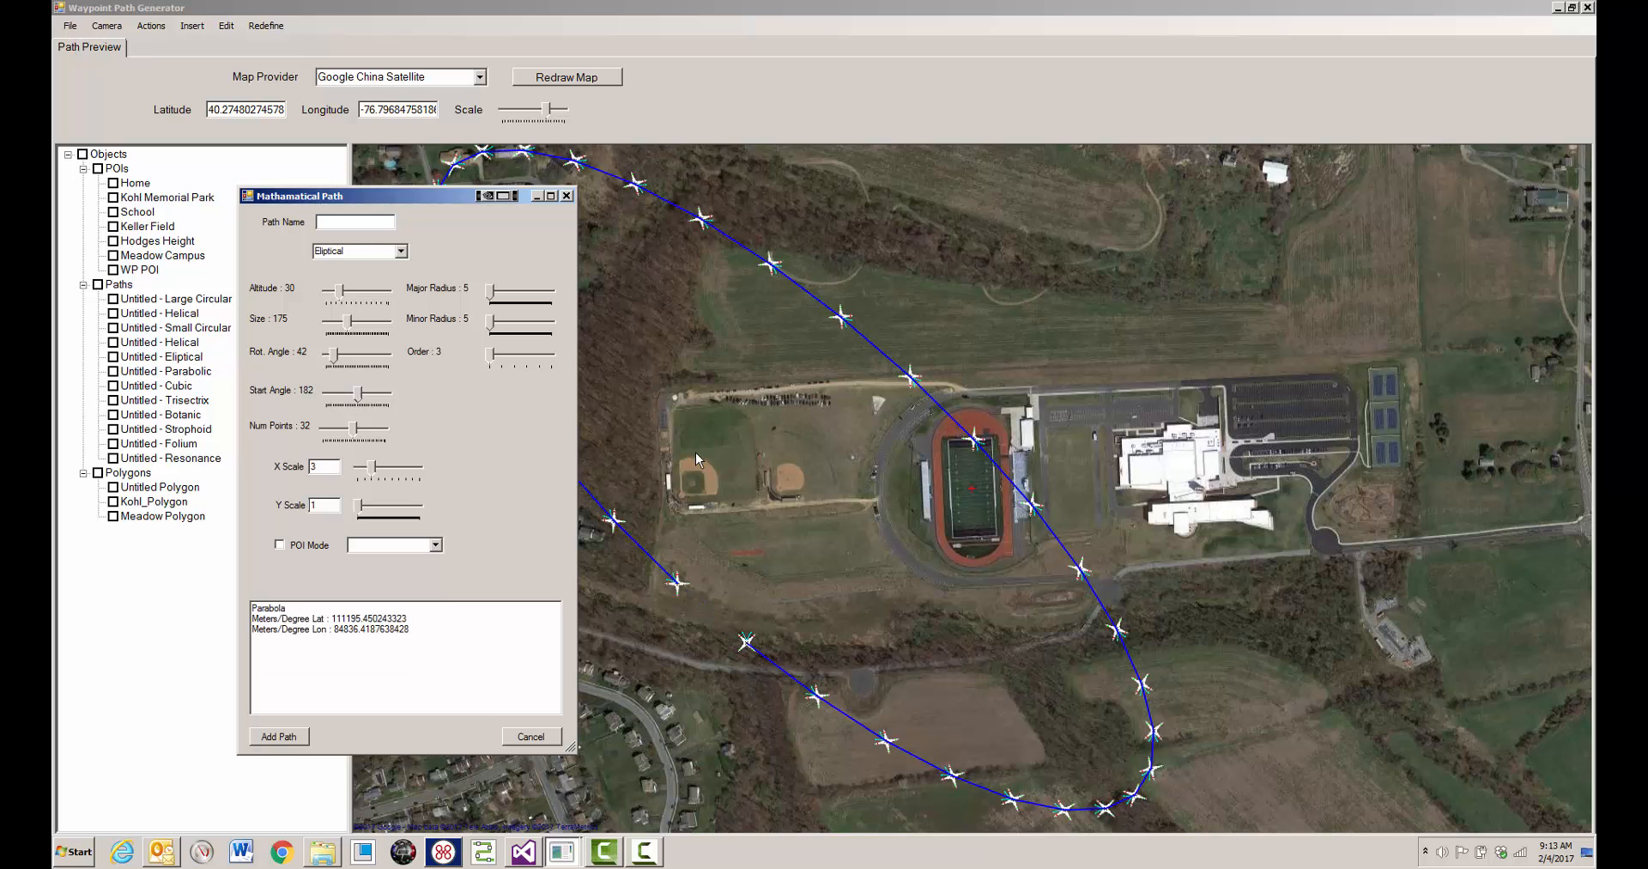
drag(440, 193, 281, 154)
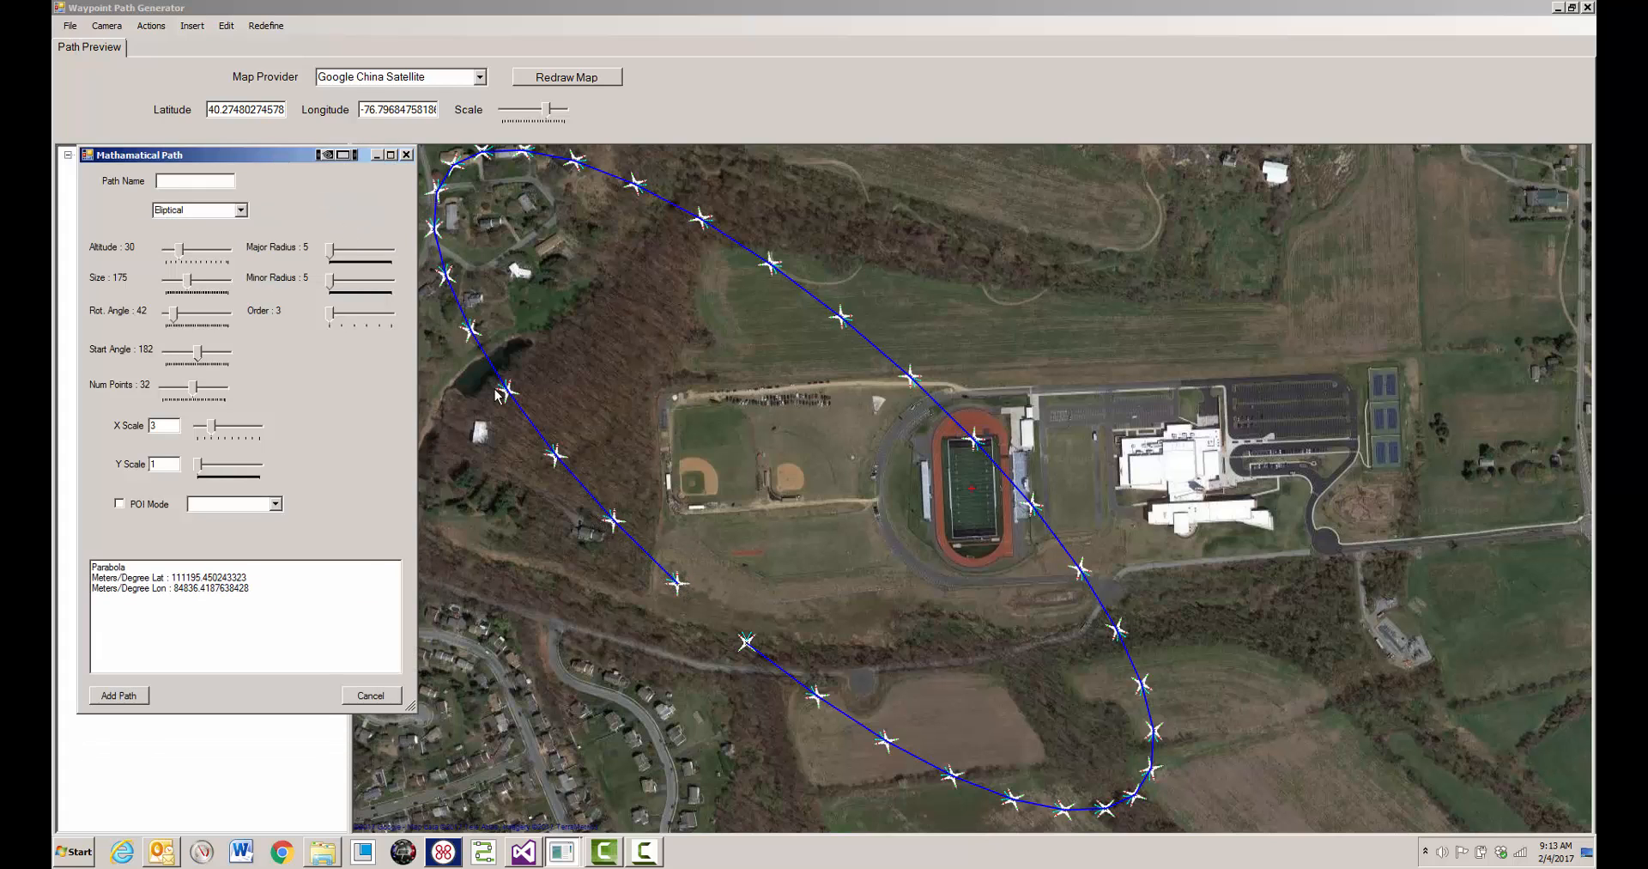
- Try POI mode with Meadow Campus as the point of interest, clear that selection and turn the mode off
click(120, 505)
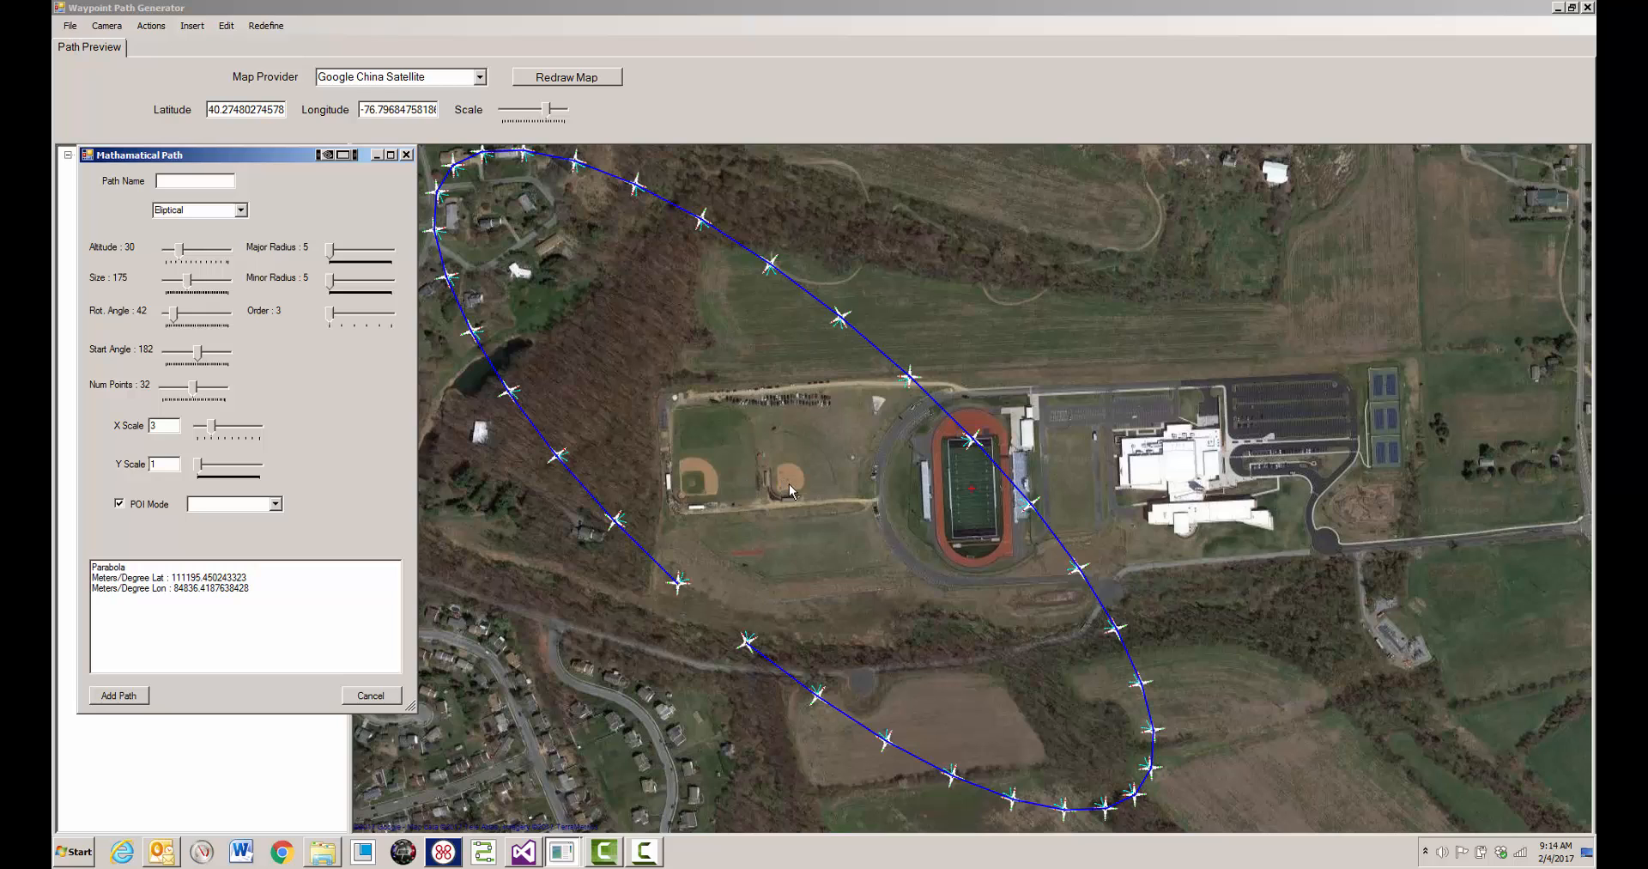
click(275, 504)
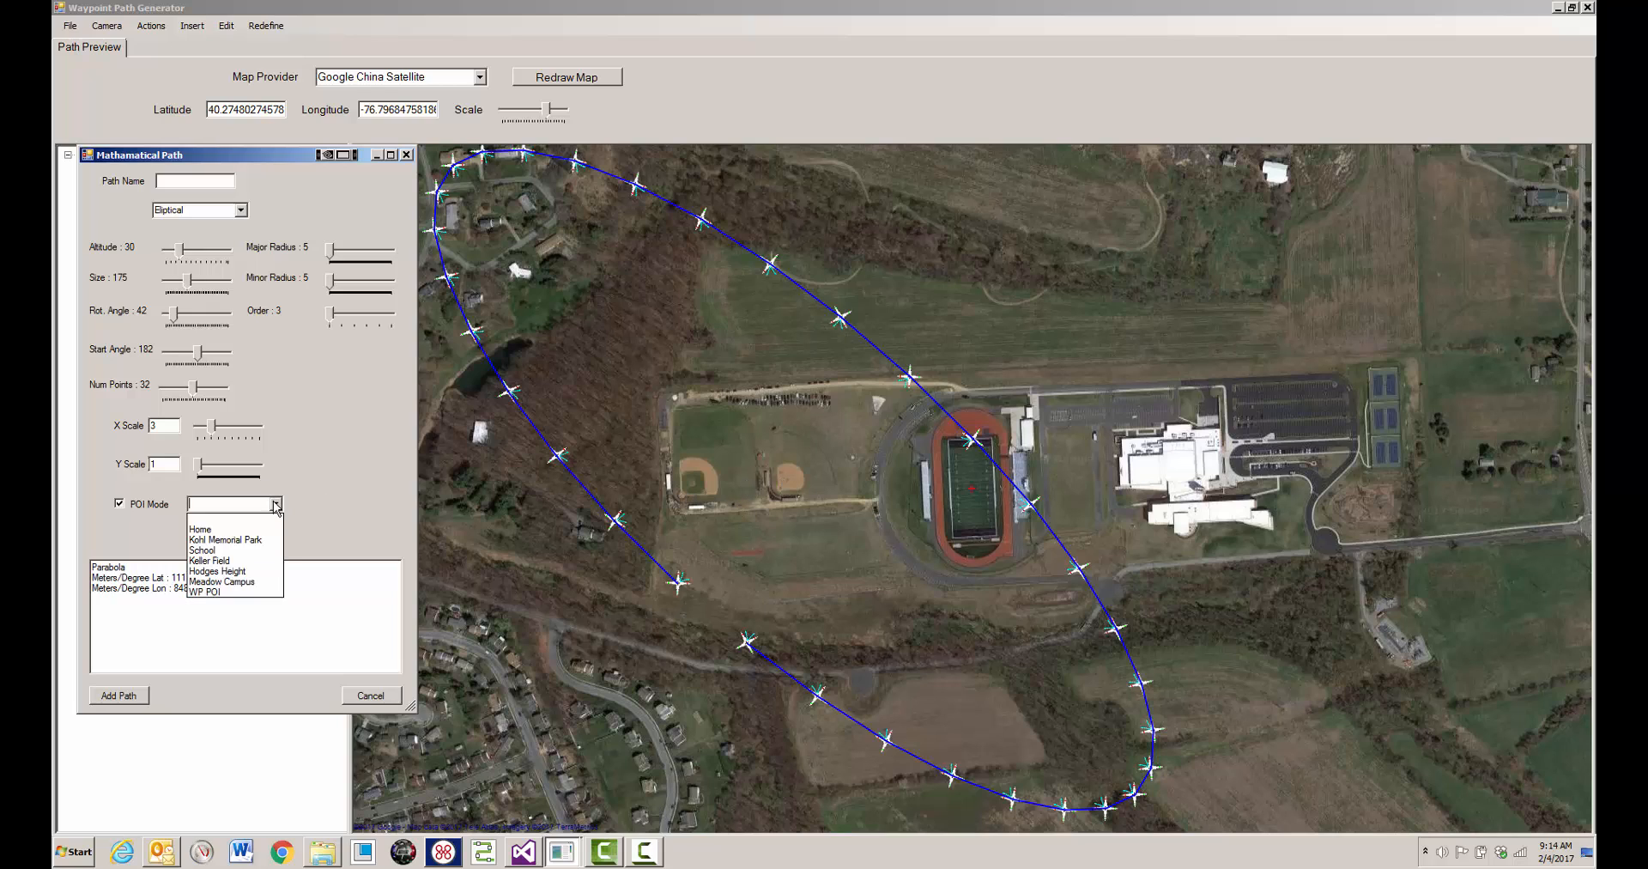
click(237, 584)
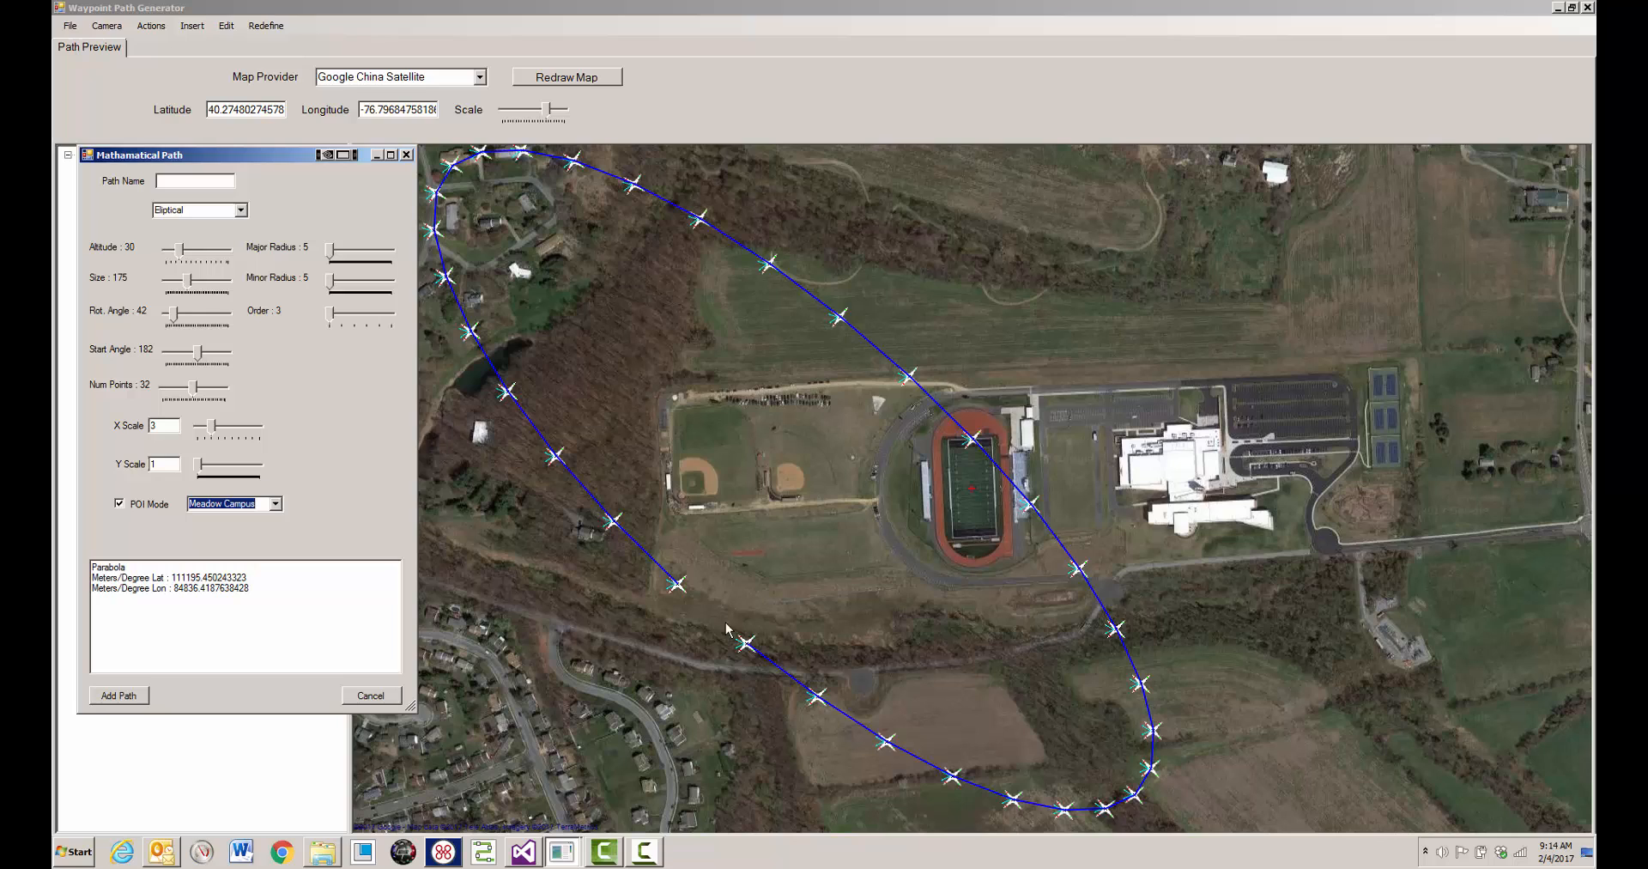
click(274, 504)
click(225, 515)
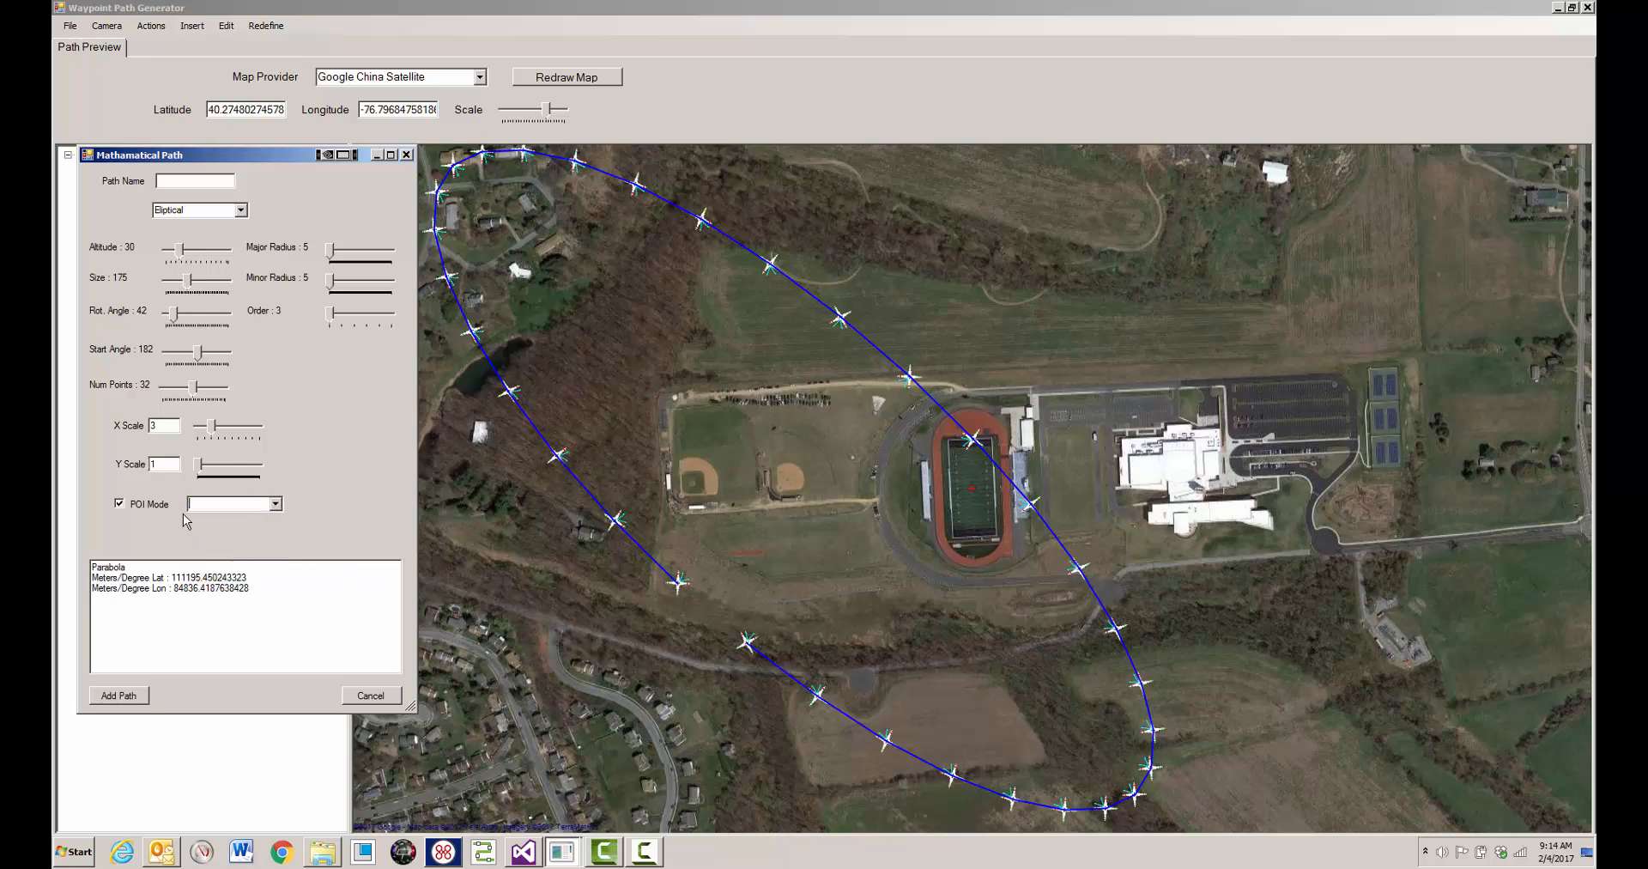
click(121, 506)
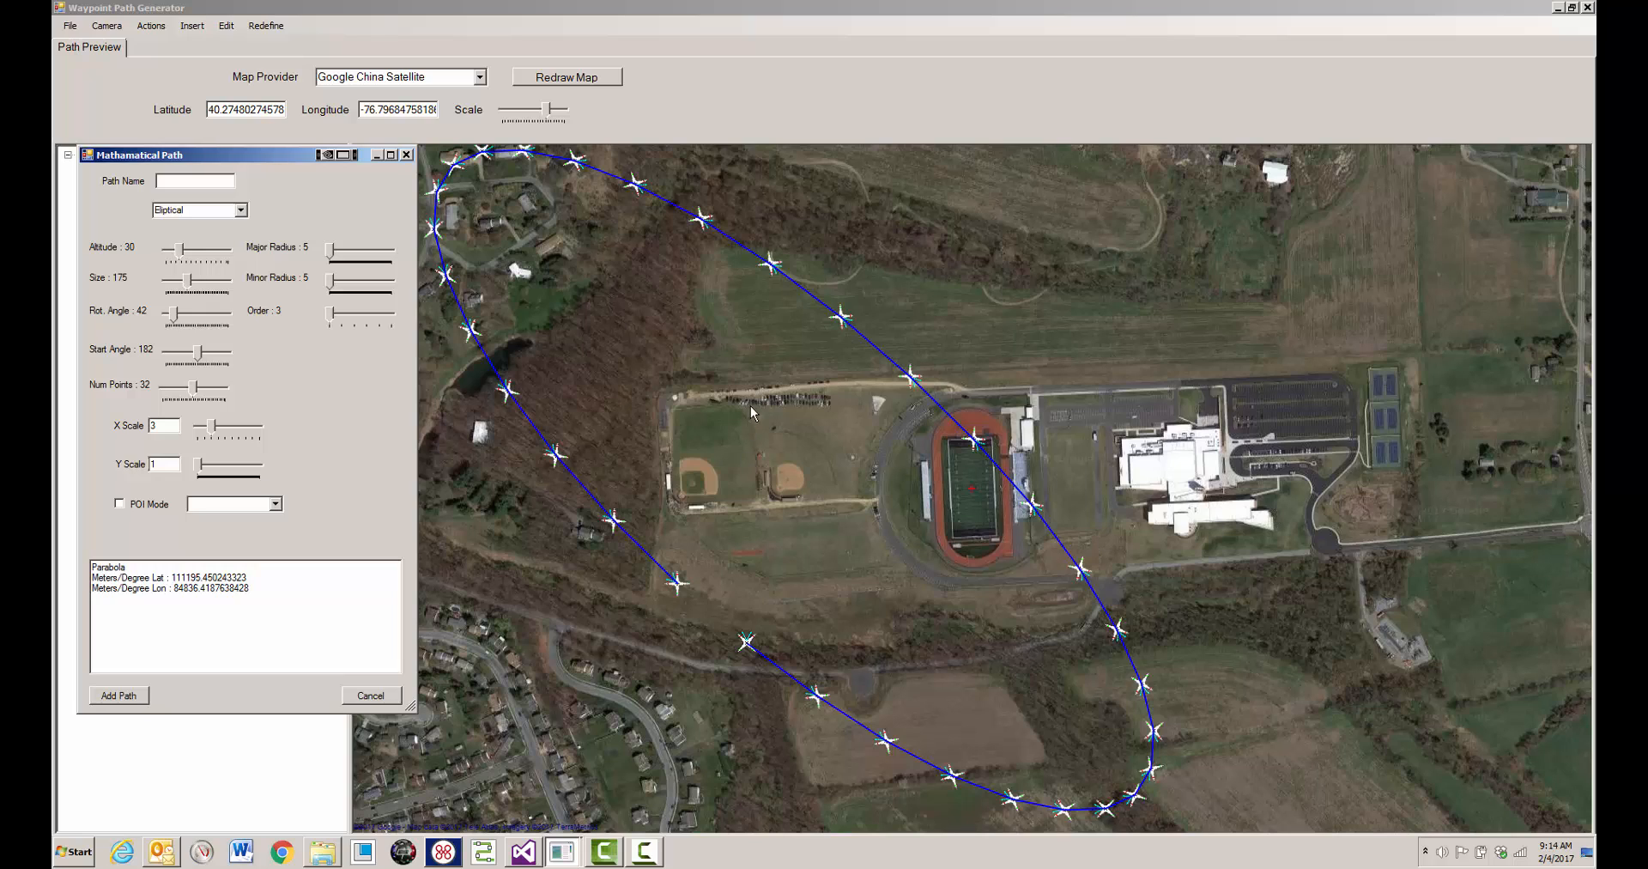
- Change the path type to Parabolic and reset its rotation and start angles to 0 and its X scale to 1
click(241, 210)
click(210, 247)
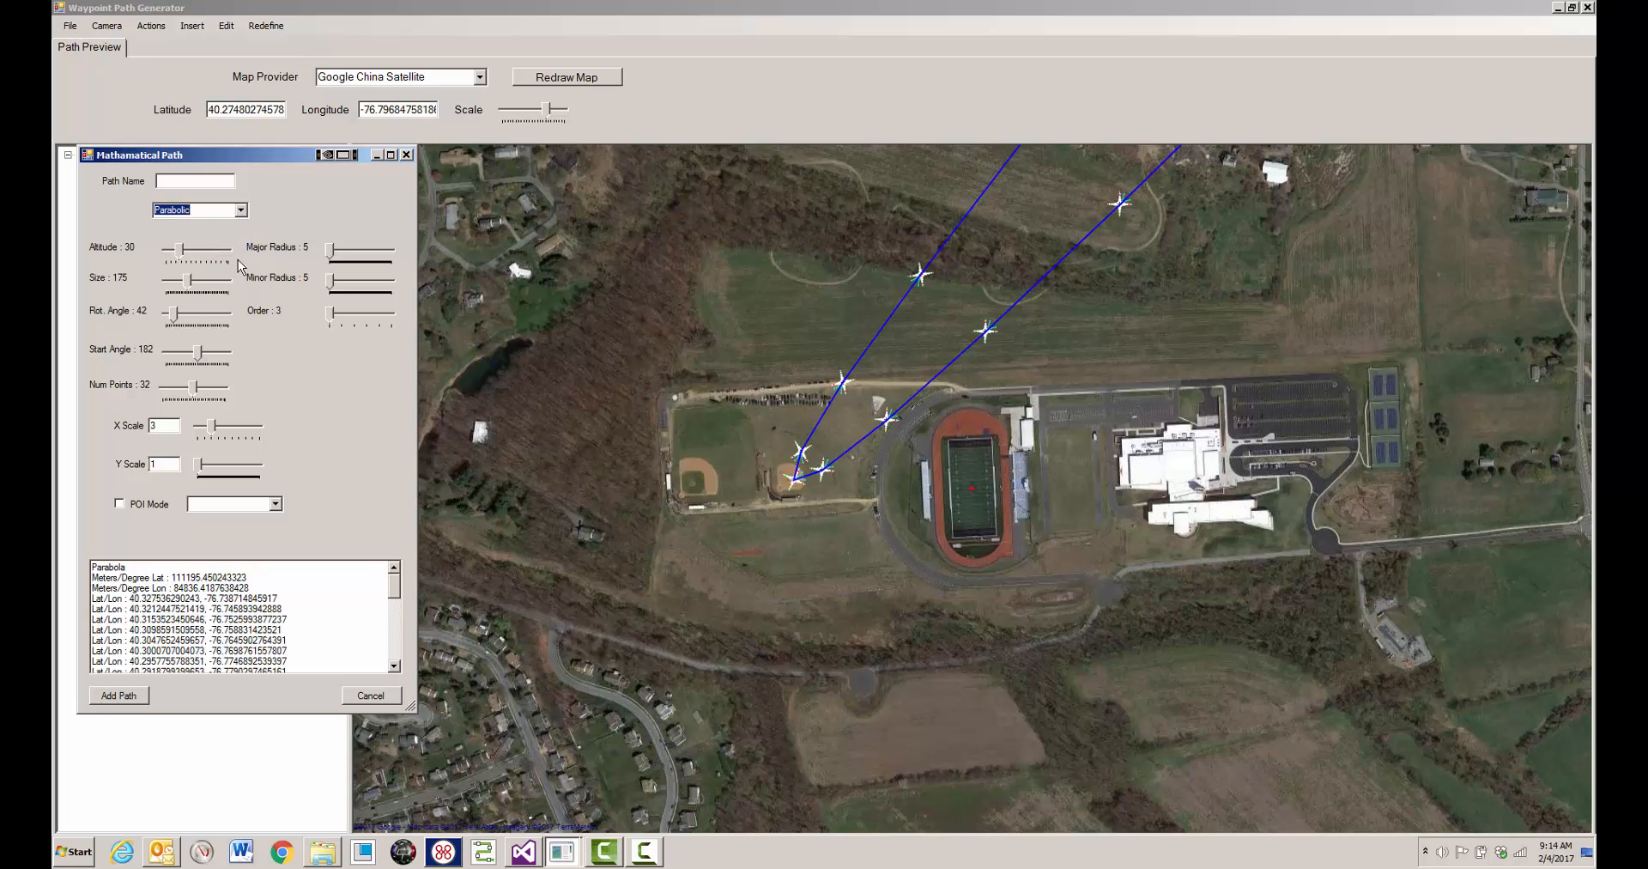
drag(198, 353, 166, 319)
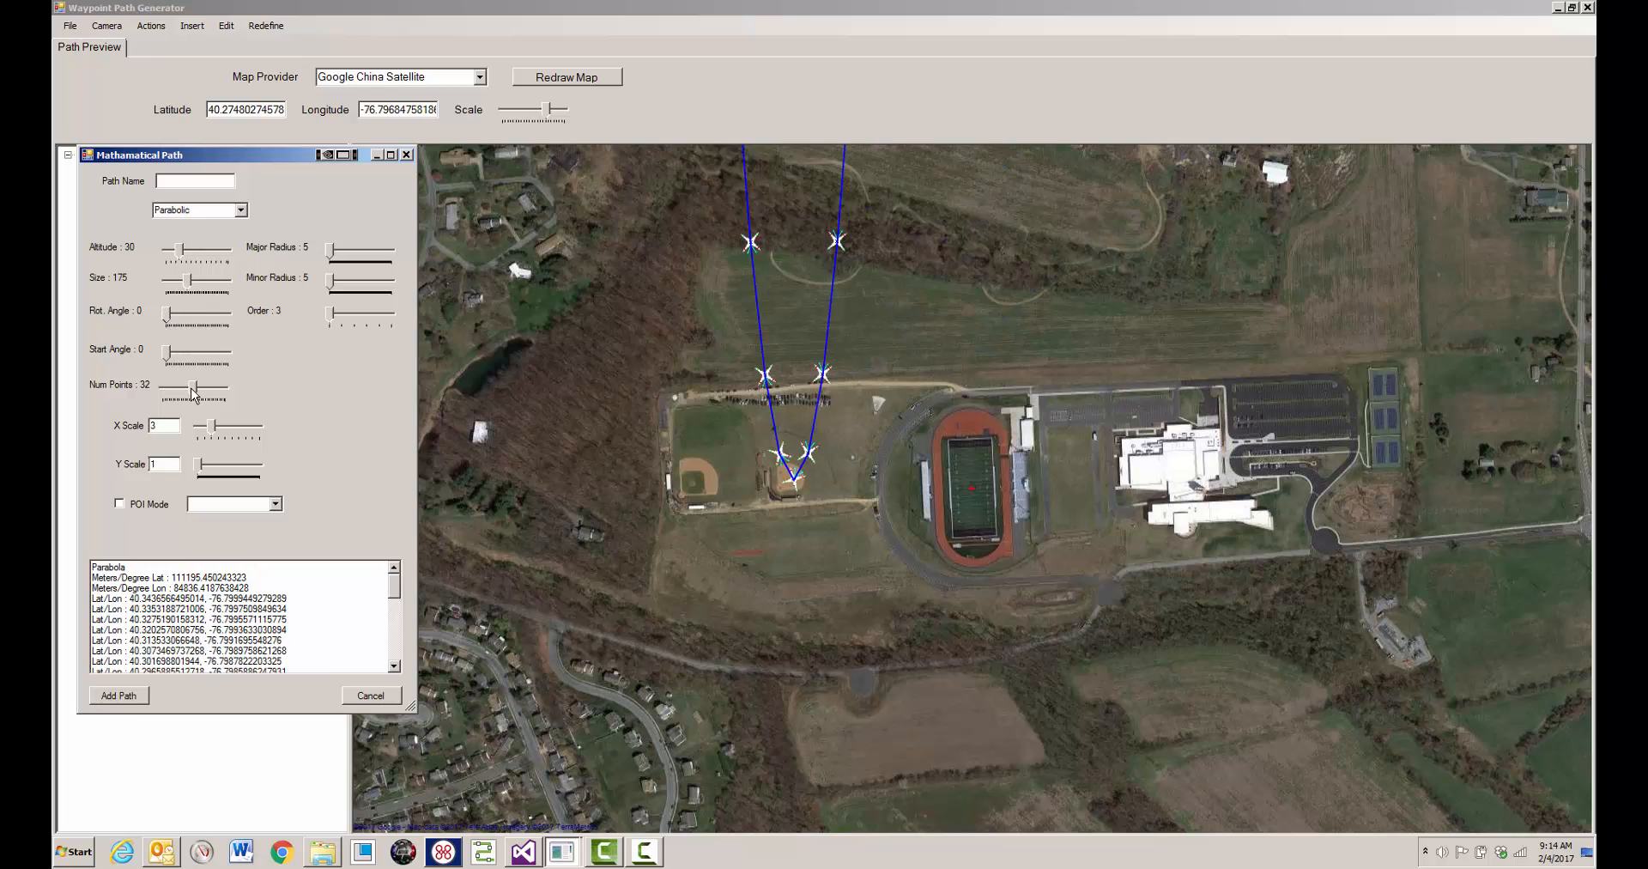
drag(208, 426, 196, 425)
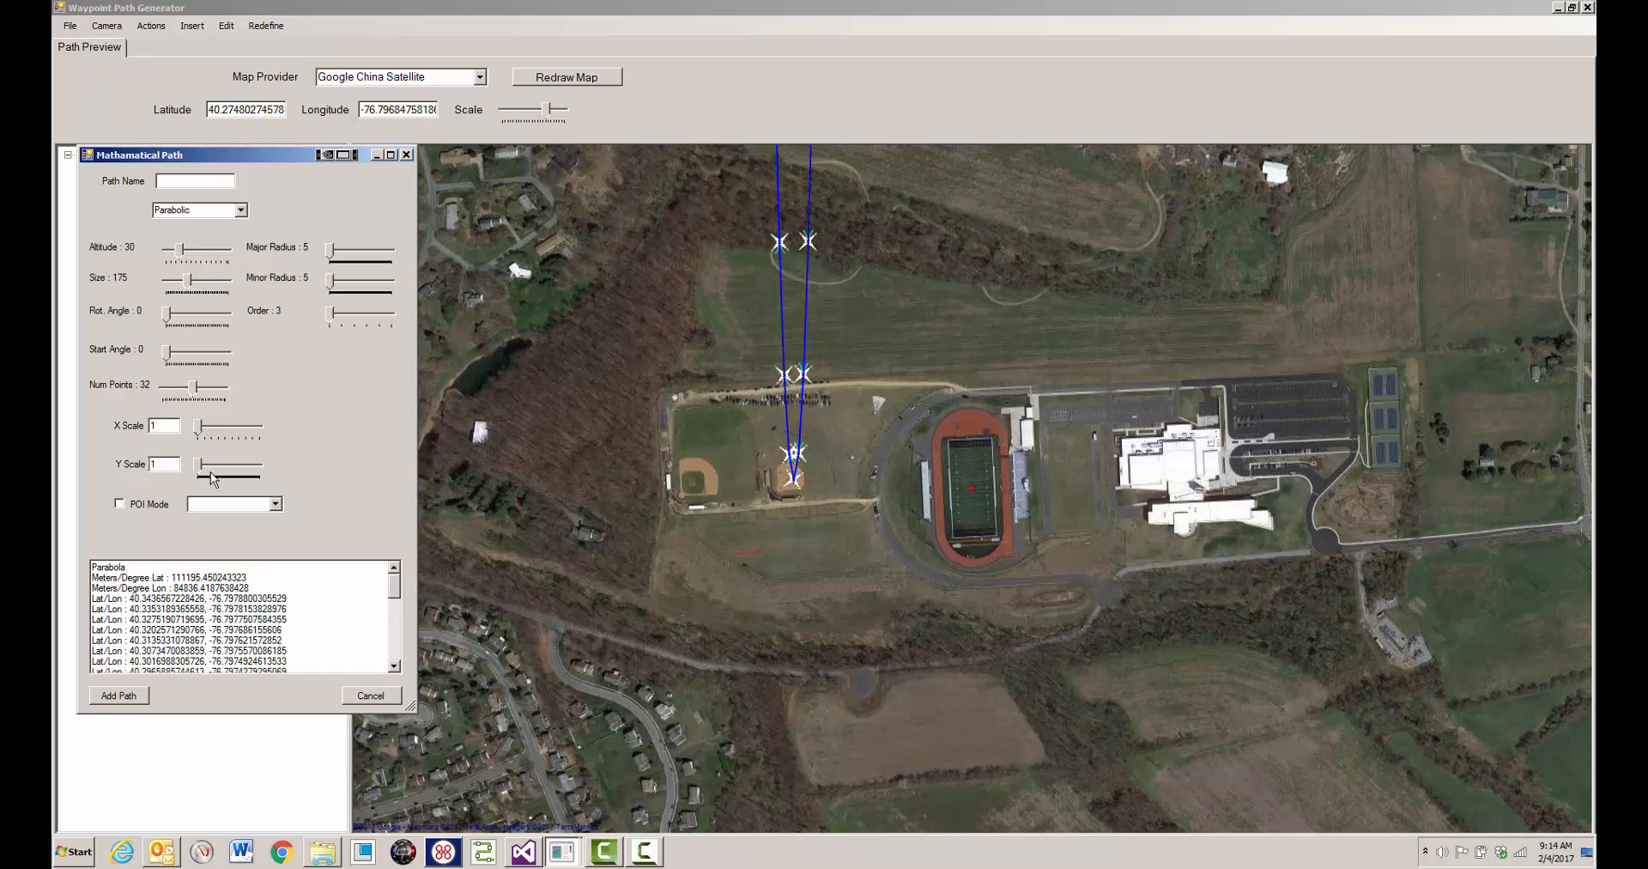
- Reduce the parabolic path's size to 35 and widen it with an X scale of 8
mouse_move(186, 280)
mouse_down()
mouse_move(157, 281)
mouse_move(170, 277)
mouse_up()
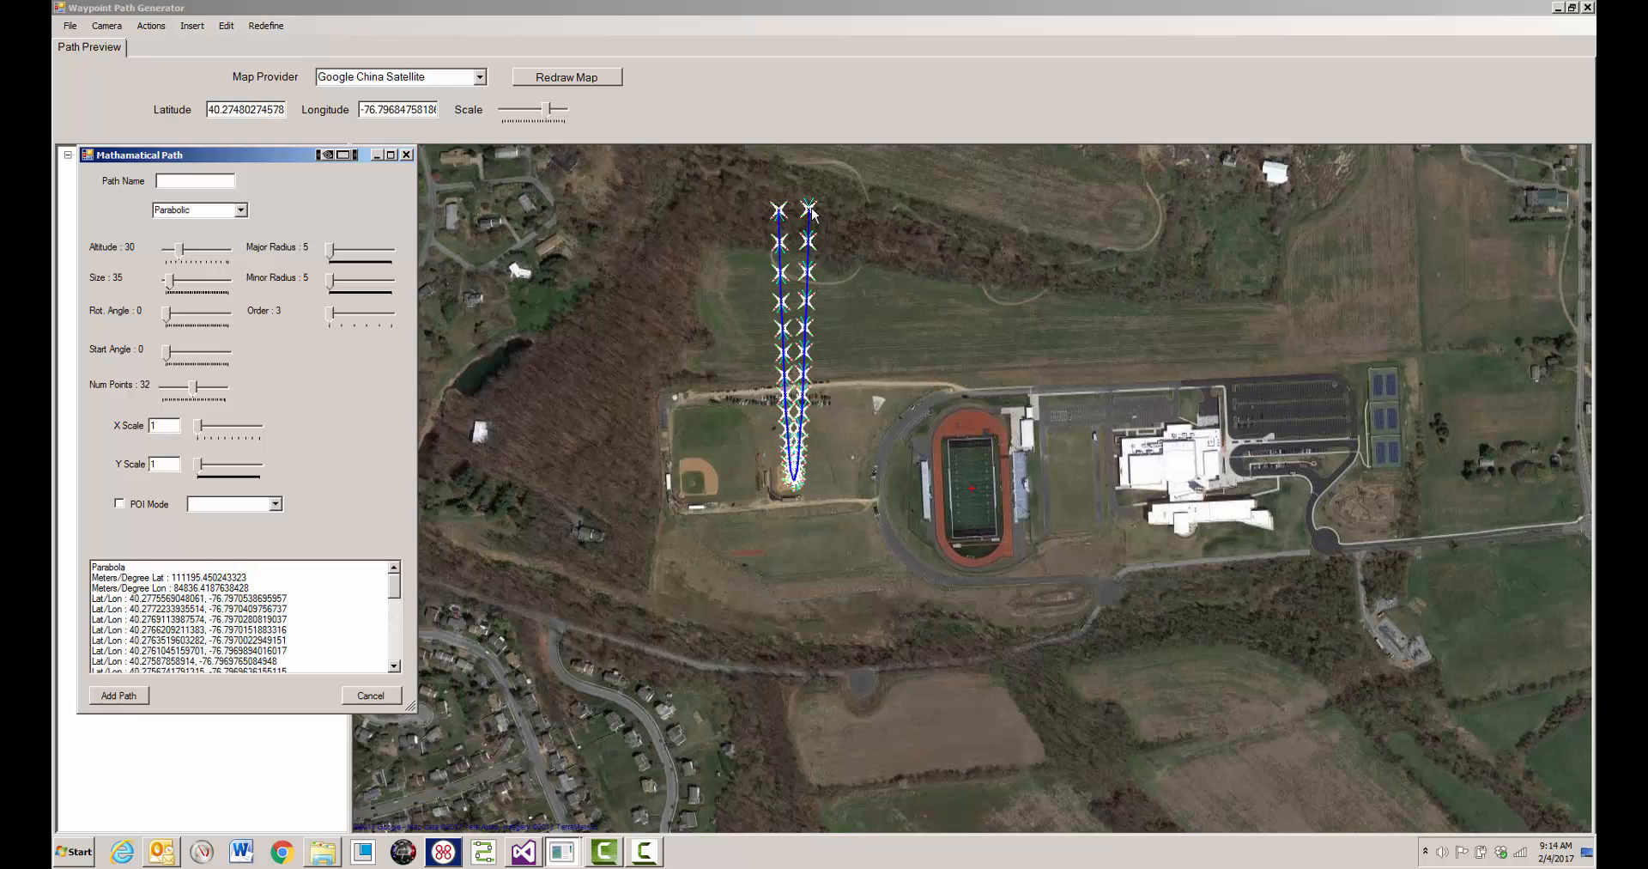
drag(199, 424, 201, 462)
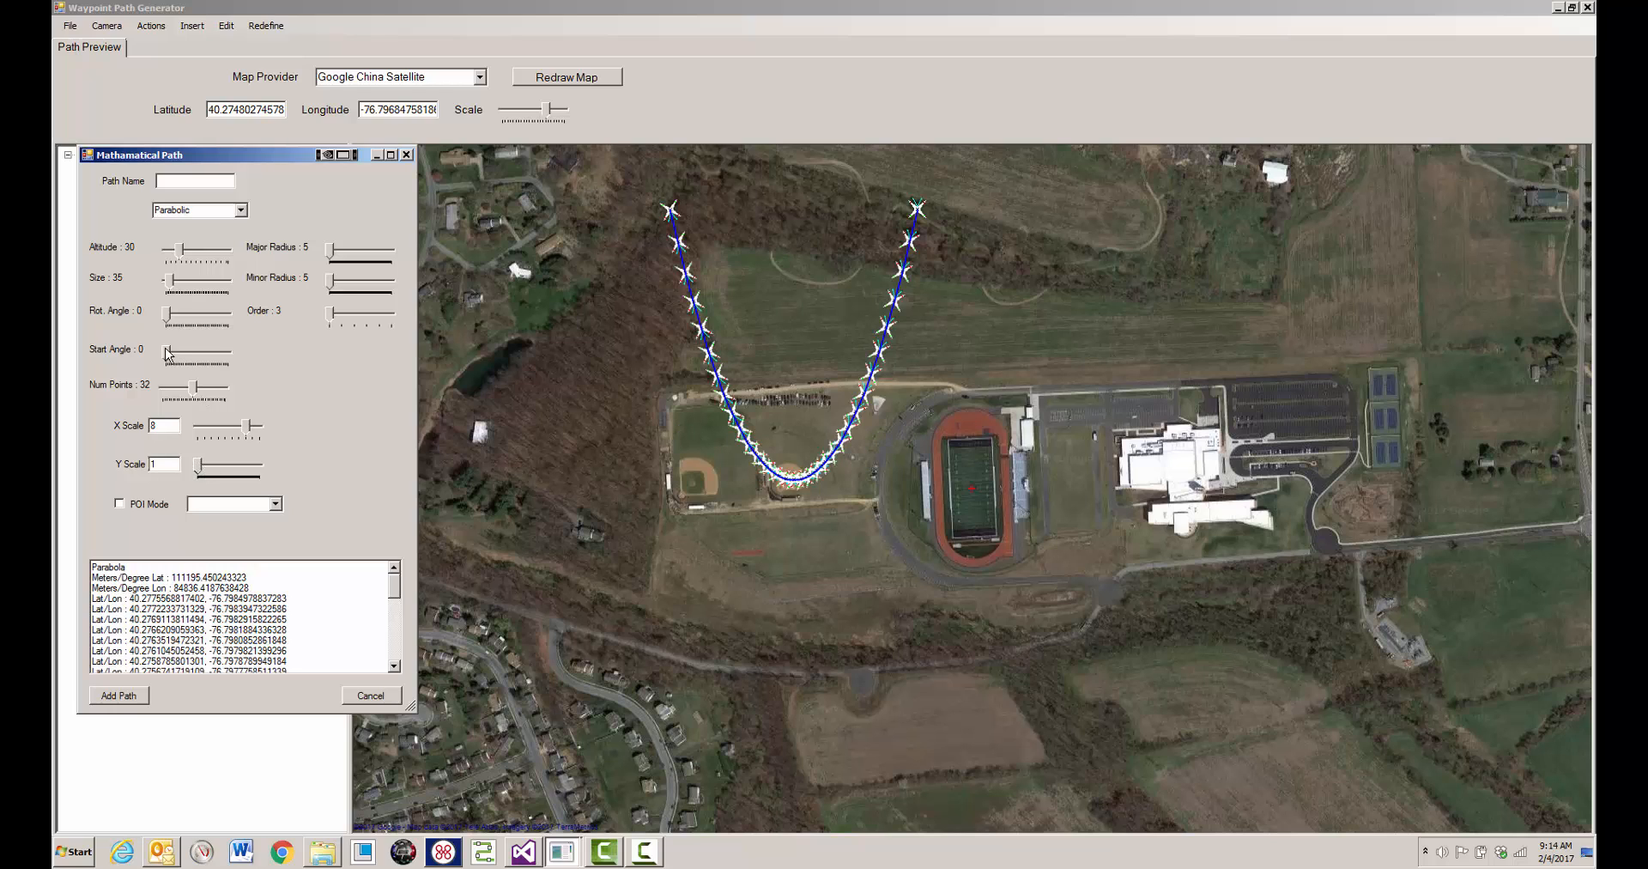
drag(168, 314, 165, 316)
- Switch the path type to Cubic and set X scale 4, Y scale 34 and 19 points
click(241, 211)
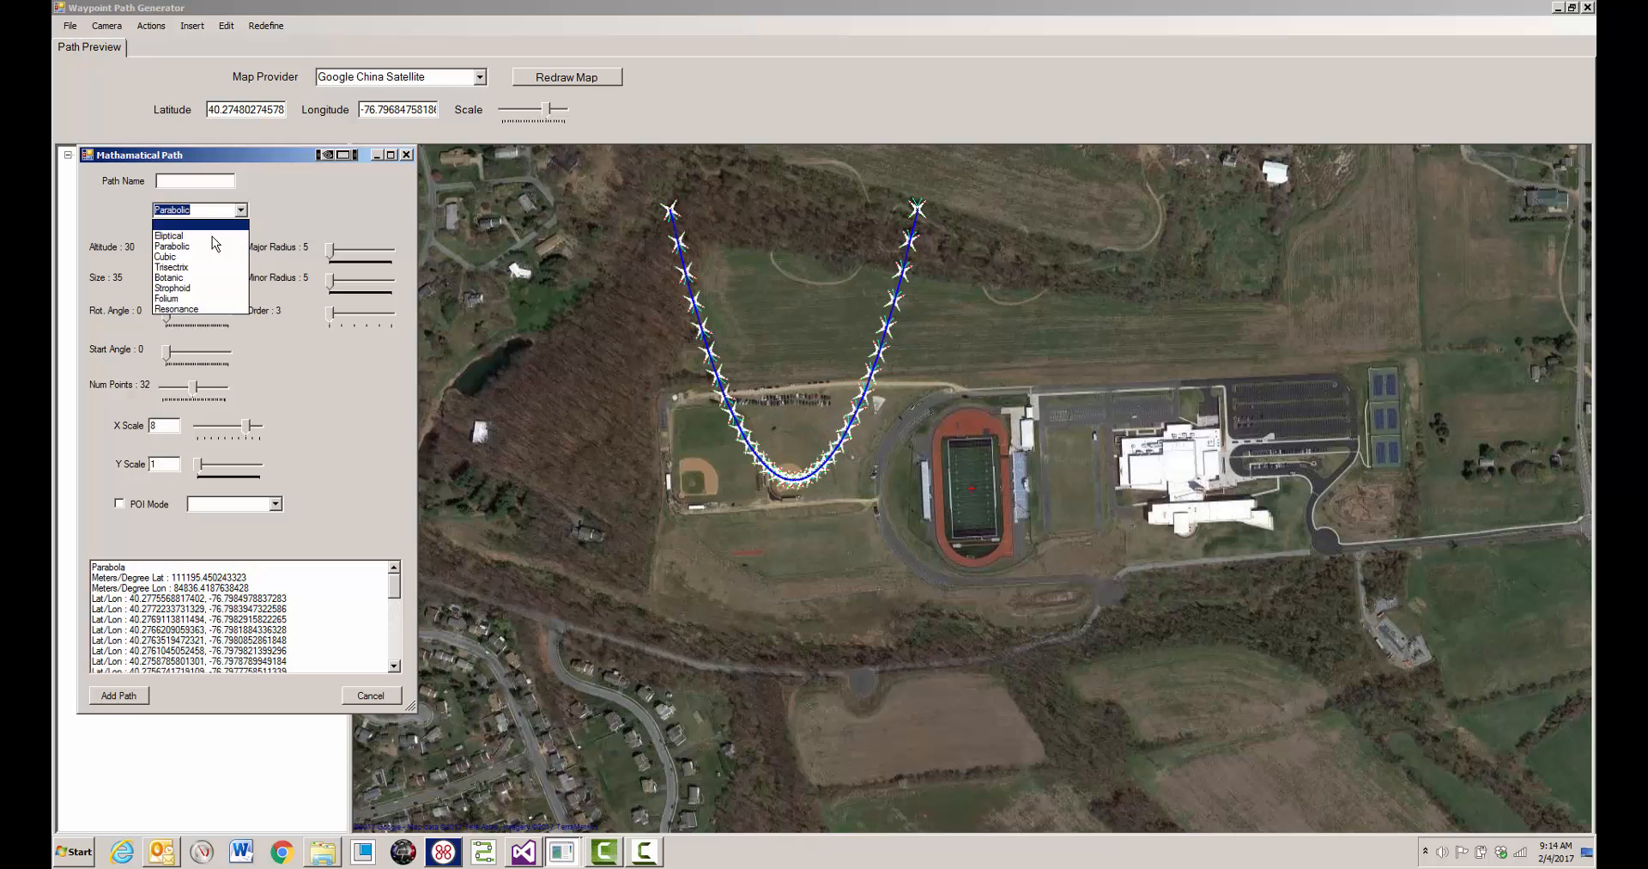
click(205, 256)
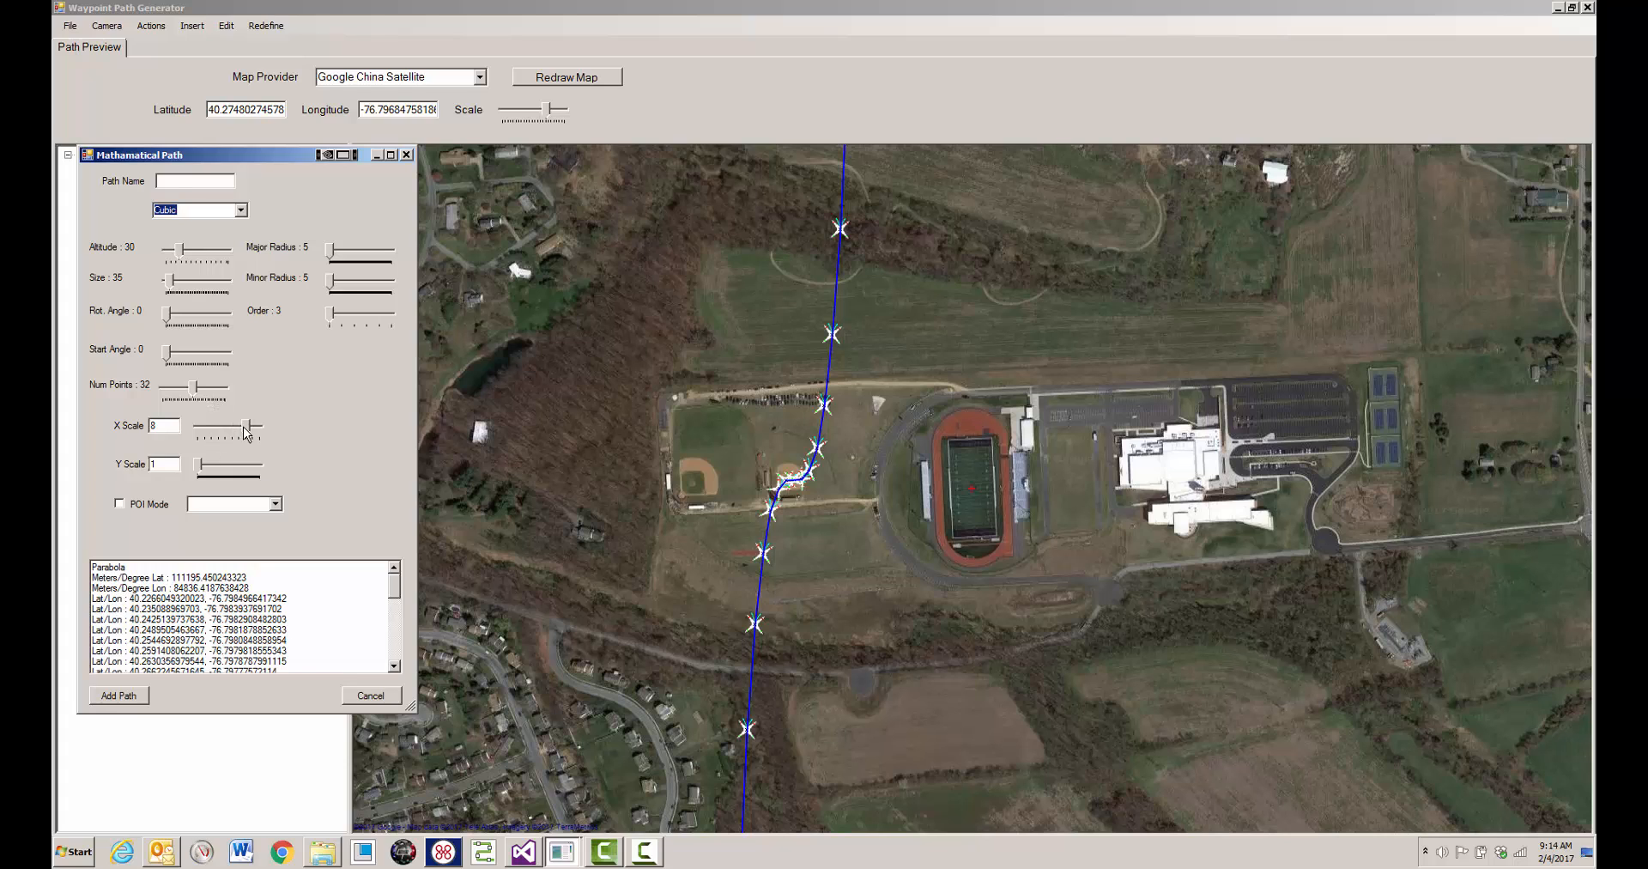
drag(248, 426, 220, 467)
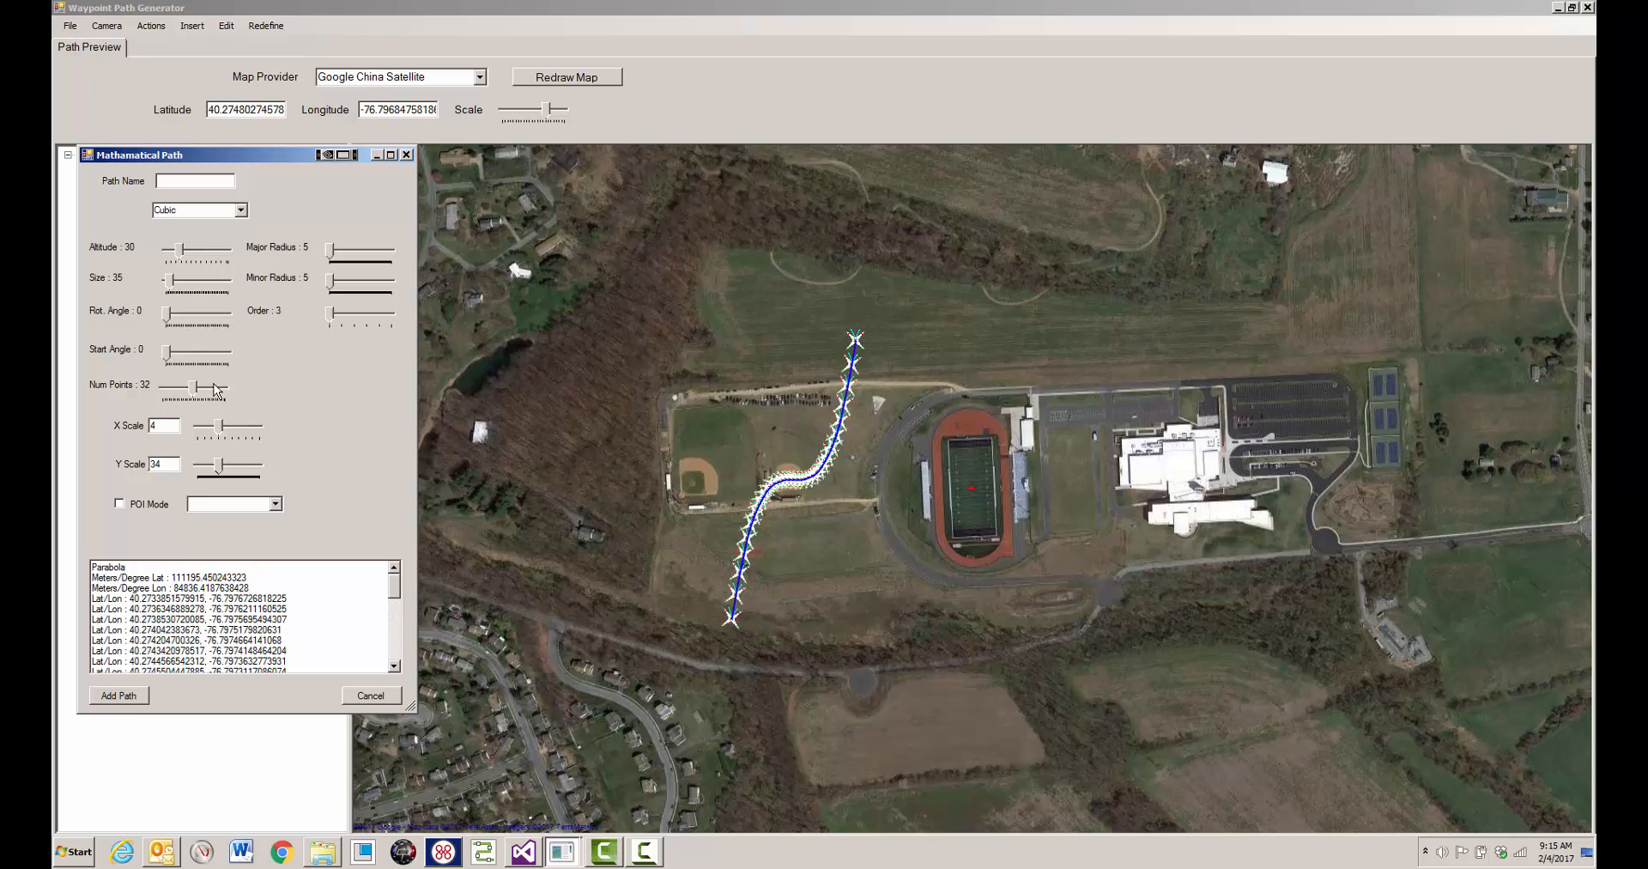
drag(190, 391, 179, 392)
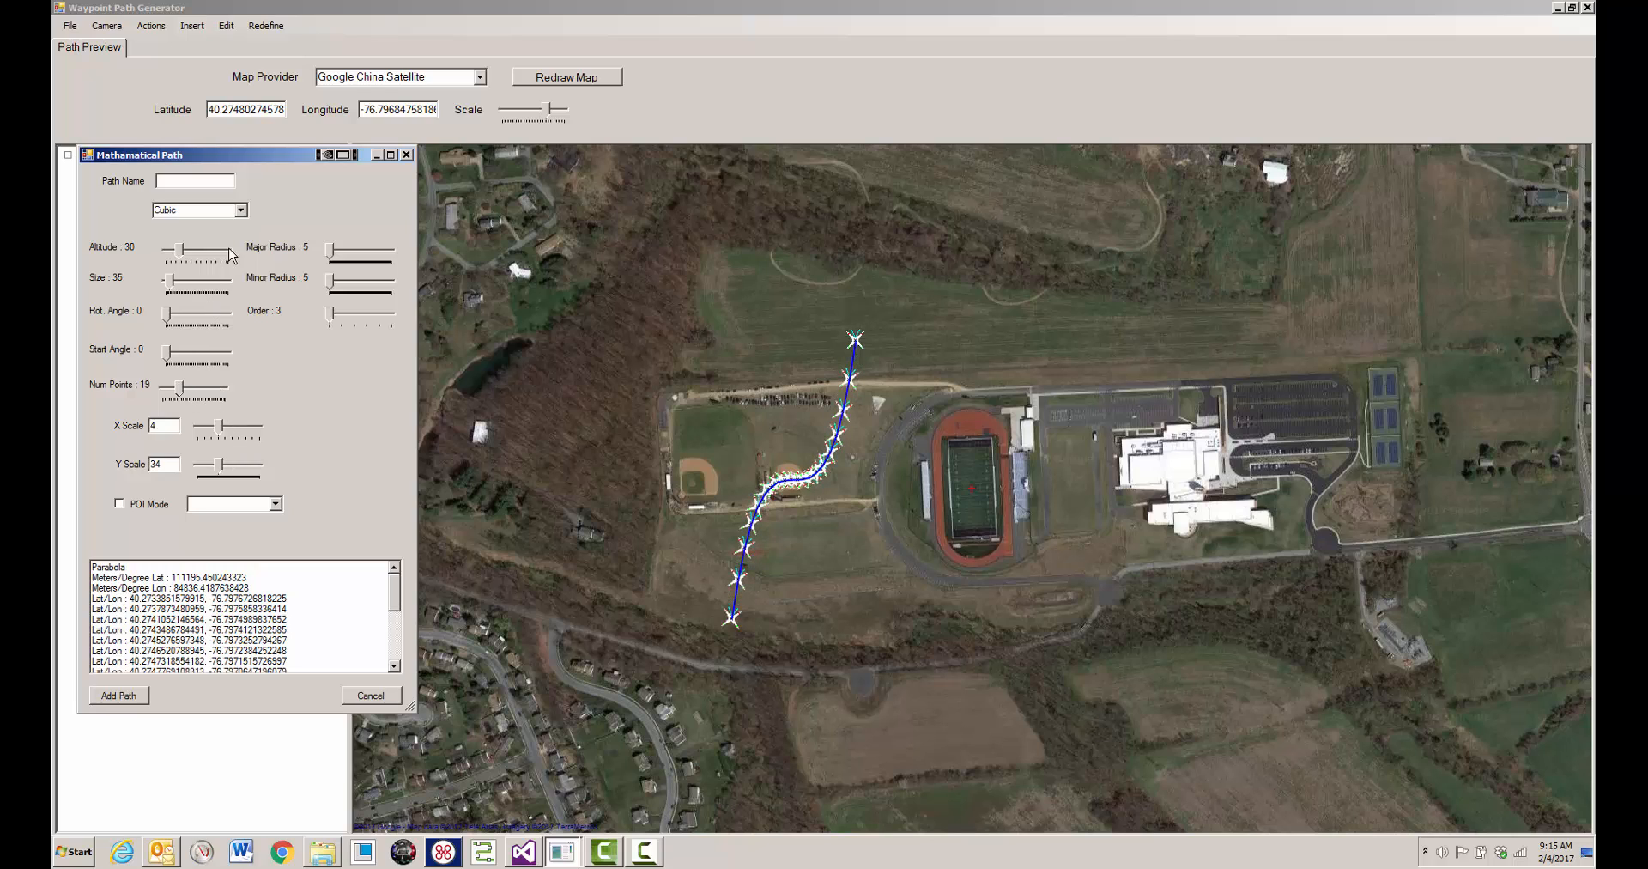
- Switch the path type to Trisectrix and set its size to 125, start angle to 98 and number of points to 28
click(242, 210)
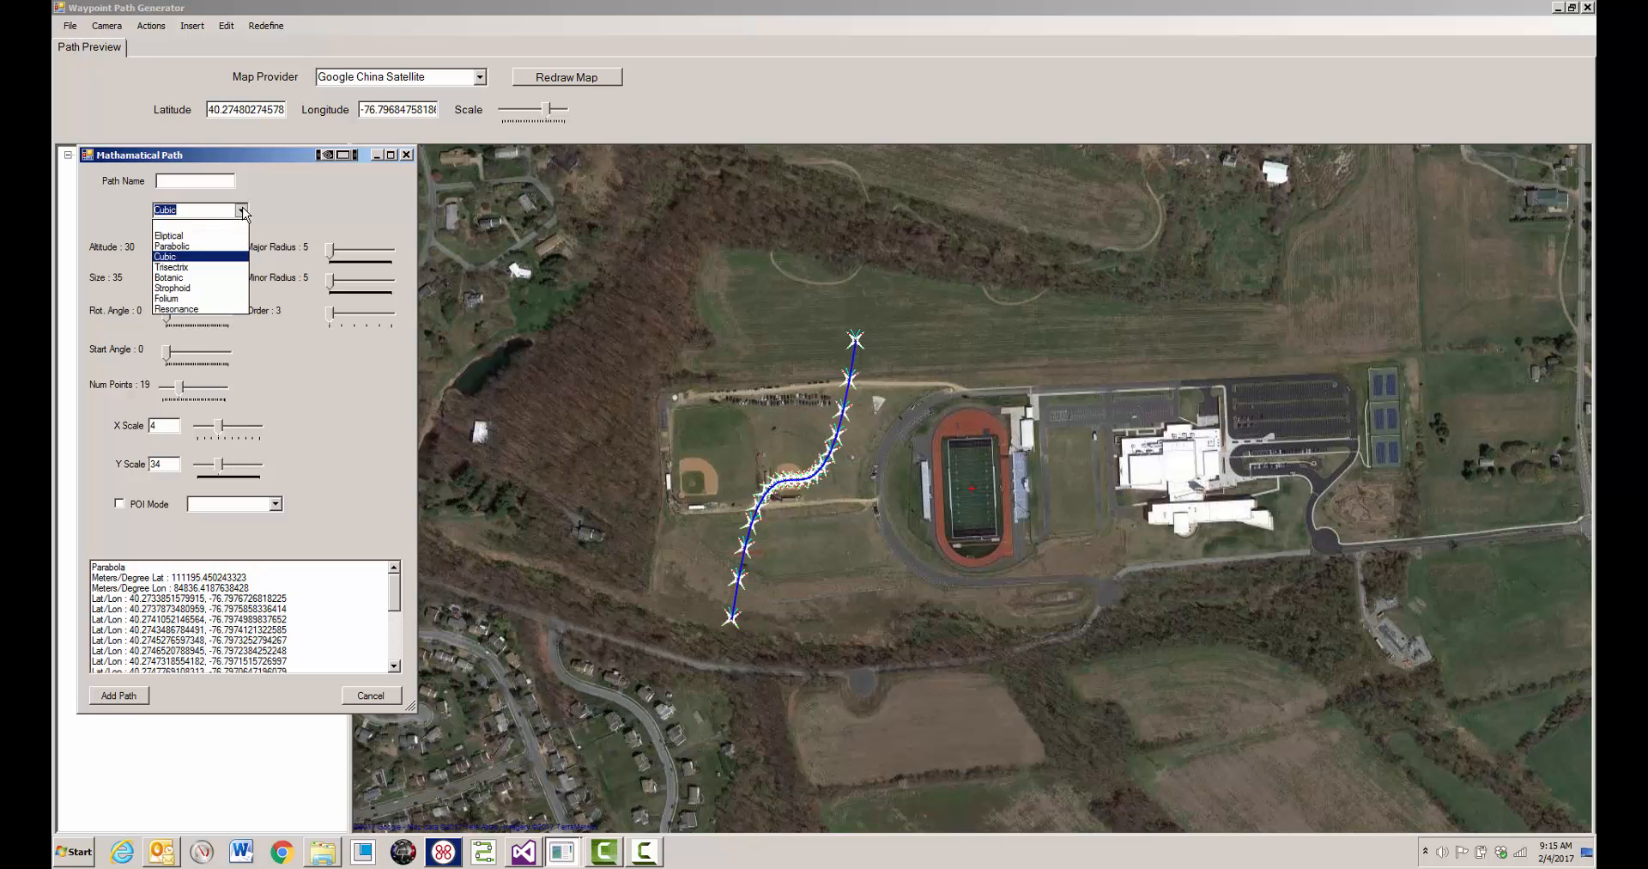
click(160, 267)
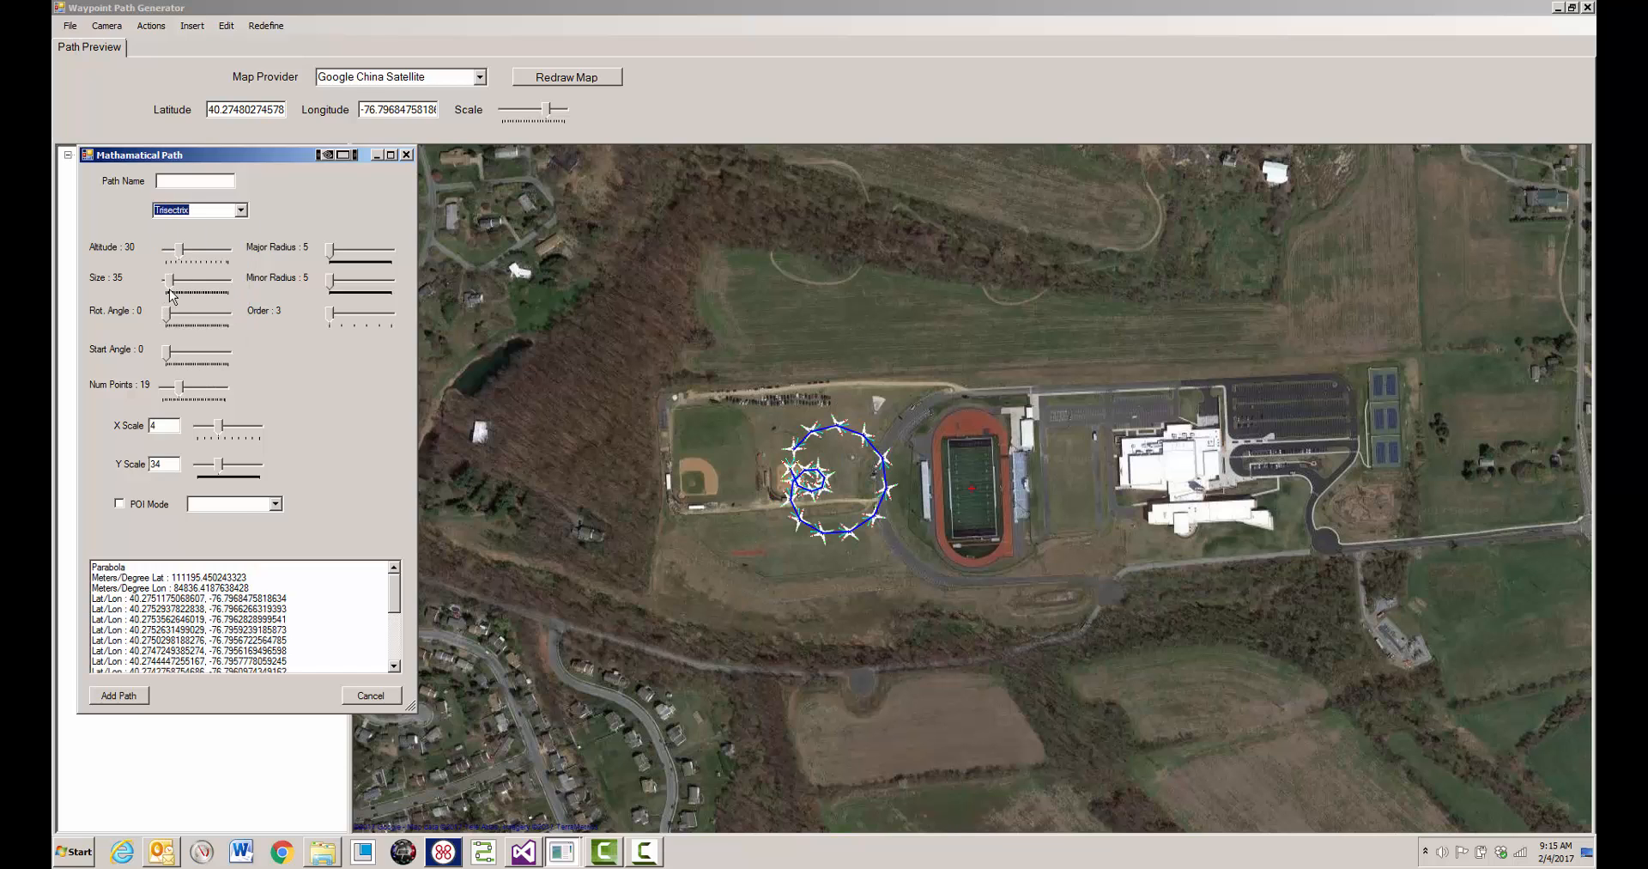
drag(168, 290, 181, 291)
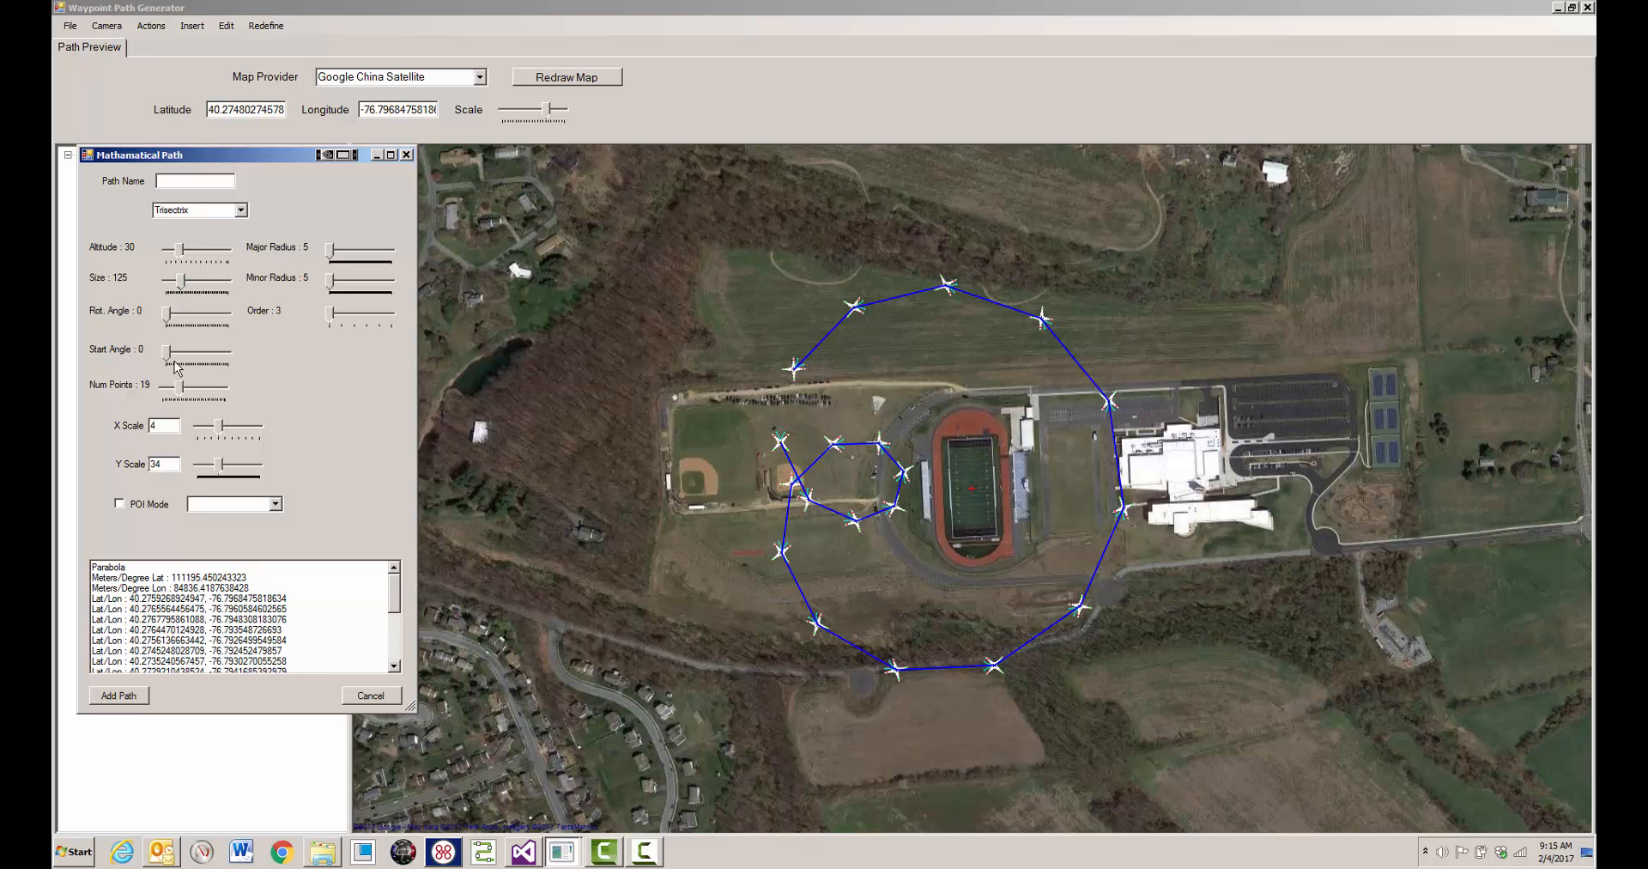
drag(170, 355, 188, 357)
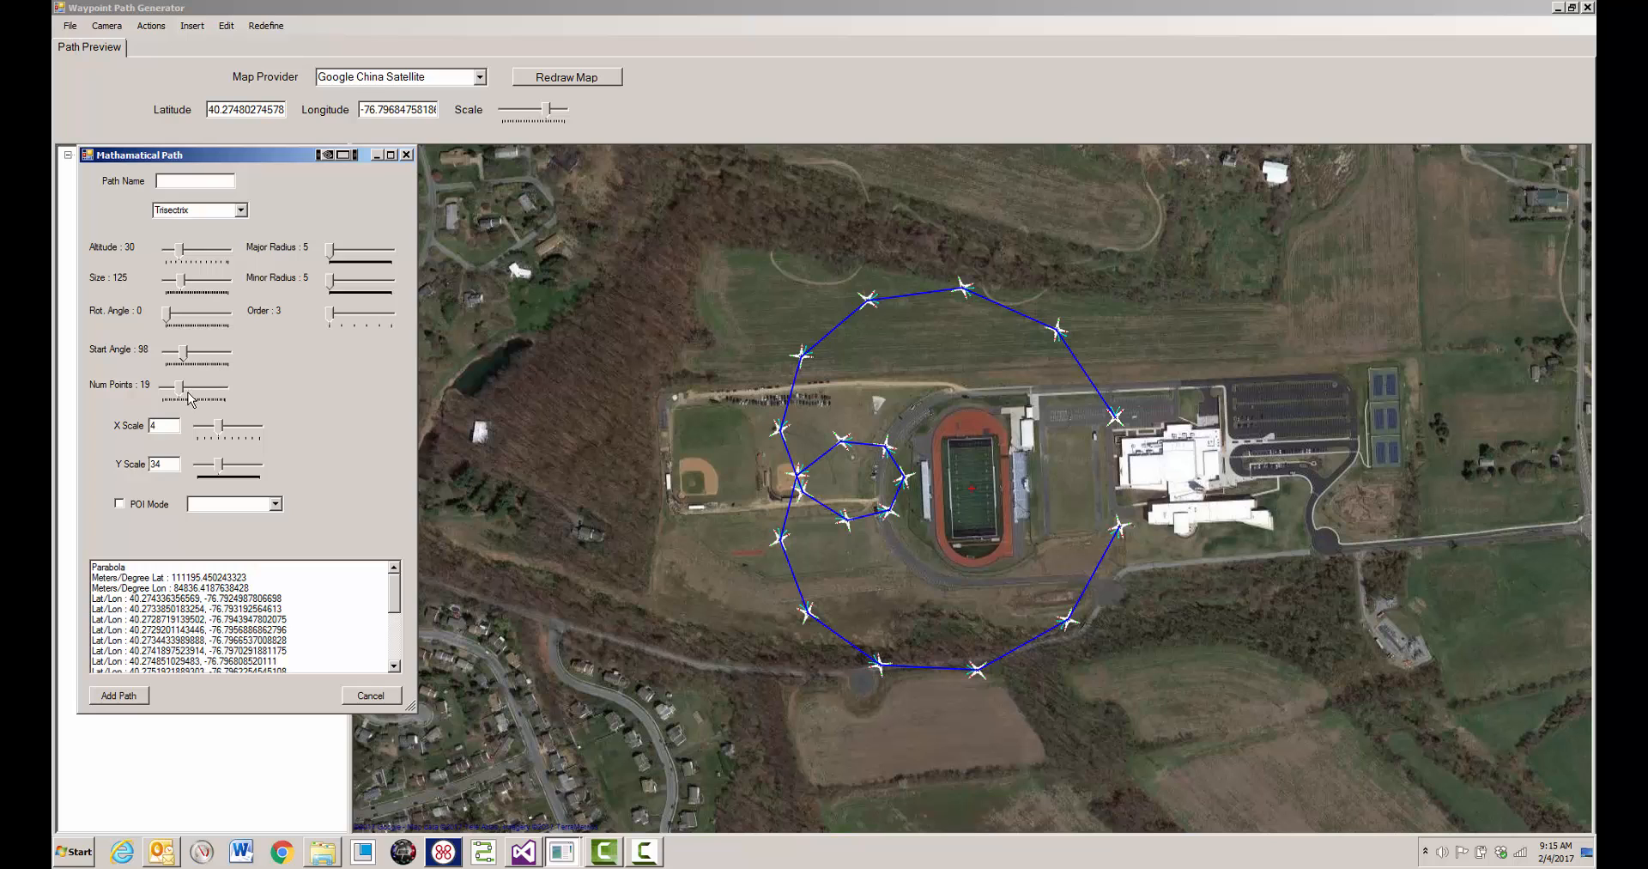
mouse_move(190, 398)
mouse_down()
mouse_move(176, 388)
mouse_move(190, 395)
mouse_up()
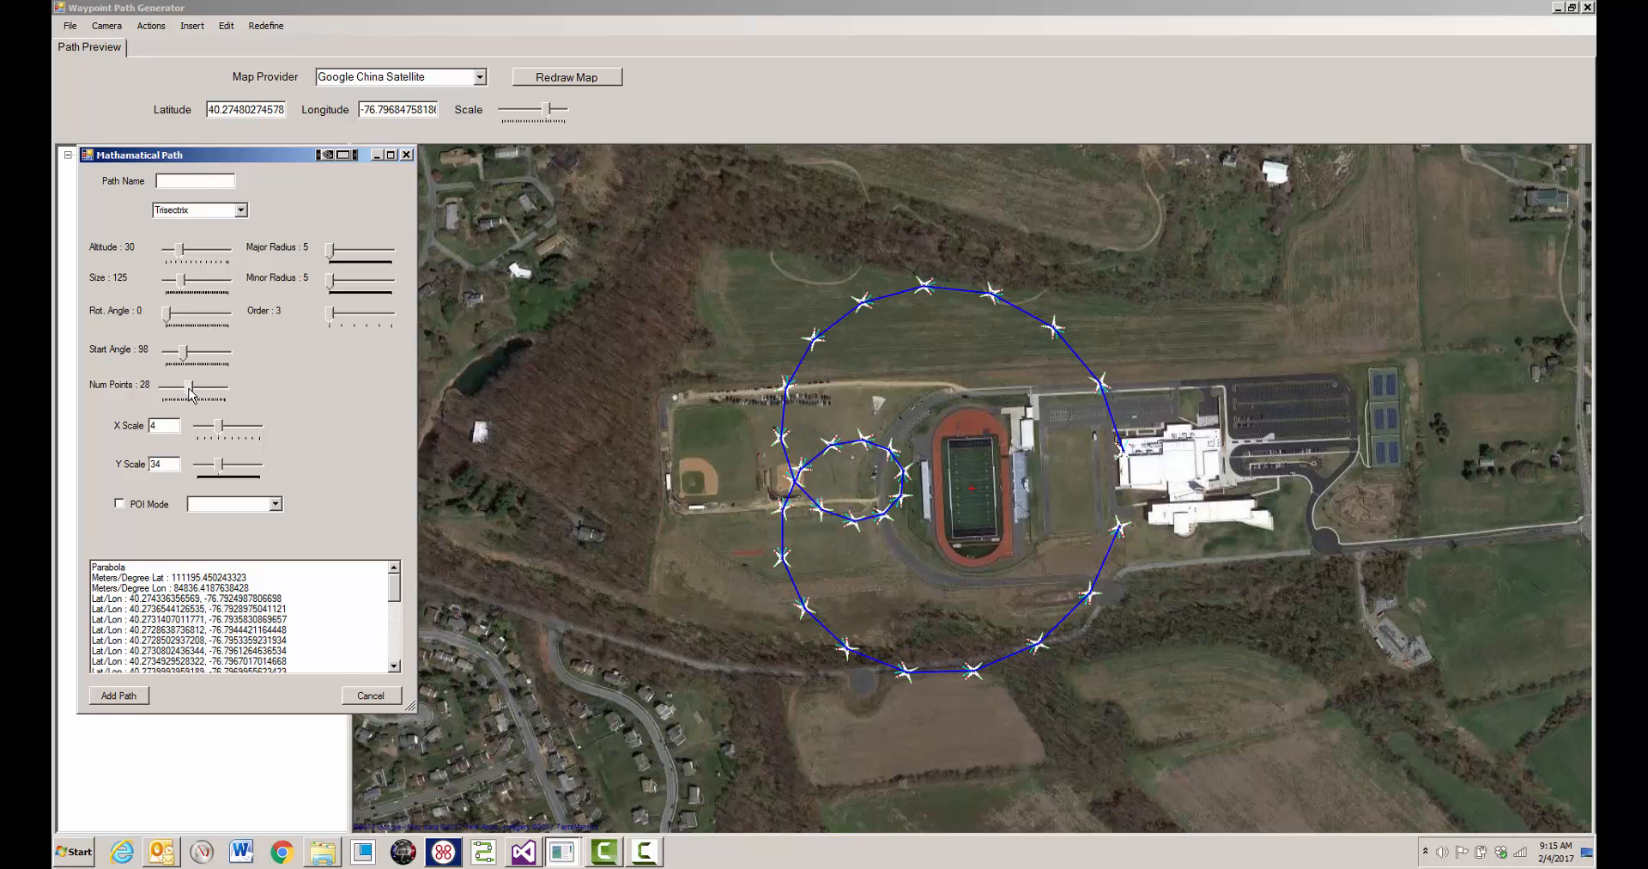
- Switch the path type to Botanic, enlarge it to size 207 and raise its order through 5 and 7 to 8
click(241, 210)
click(203, 277)
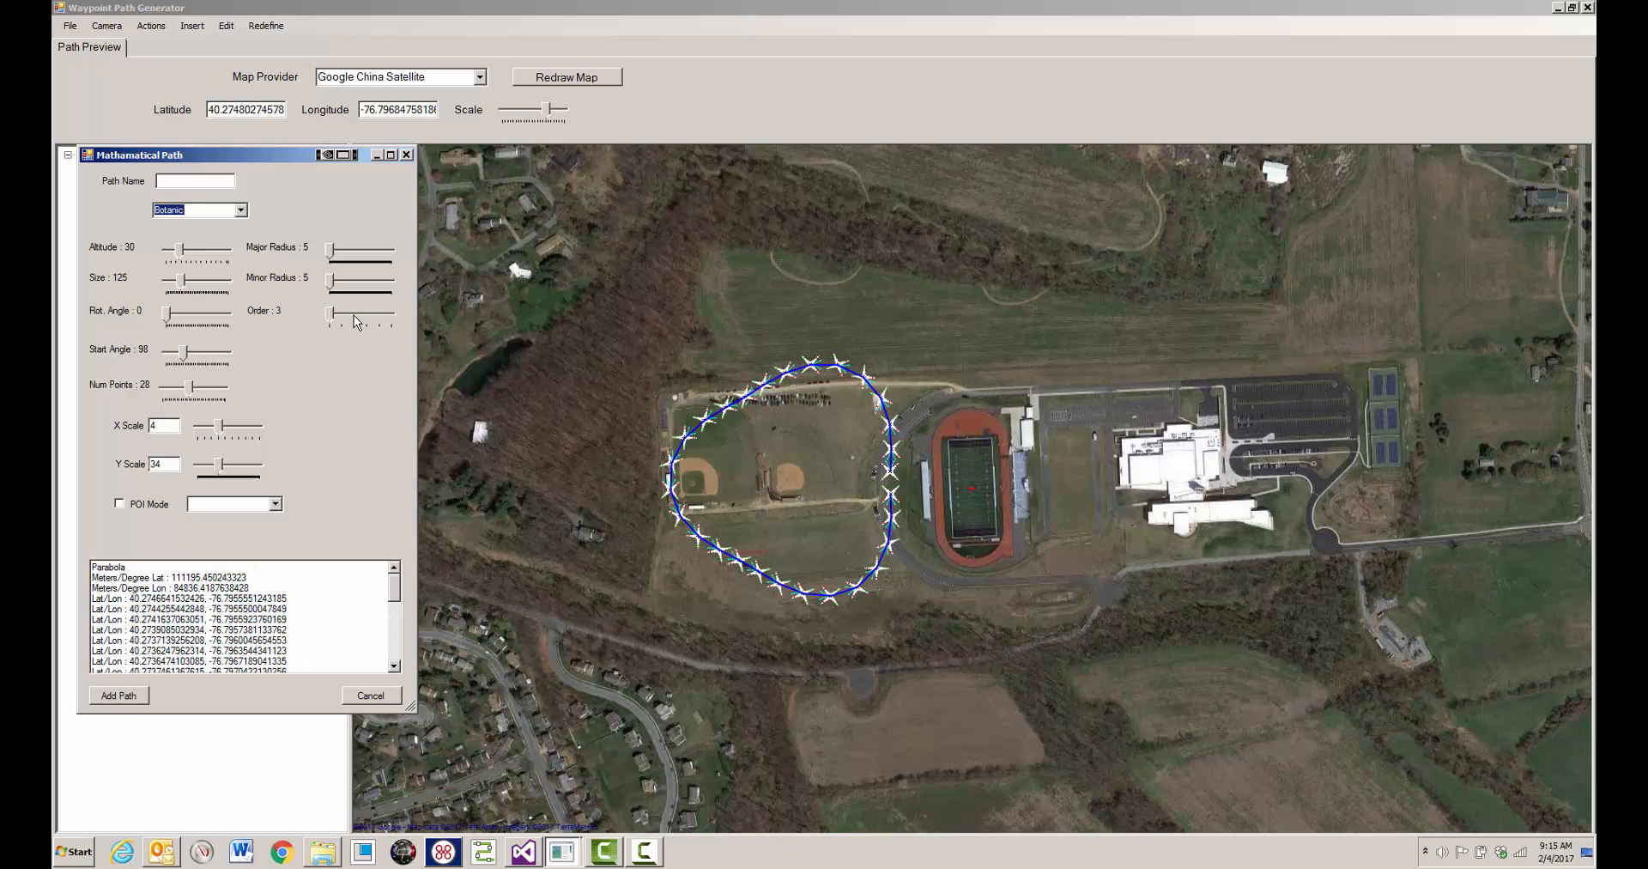
drag(185, 285, 193, 284)
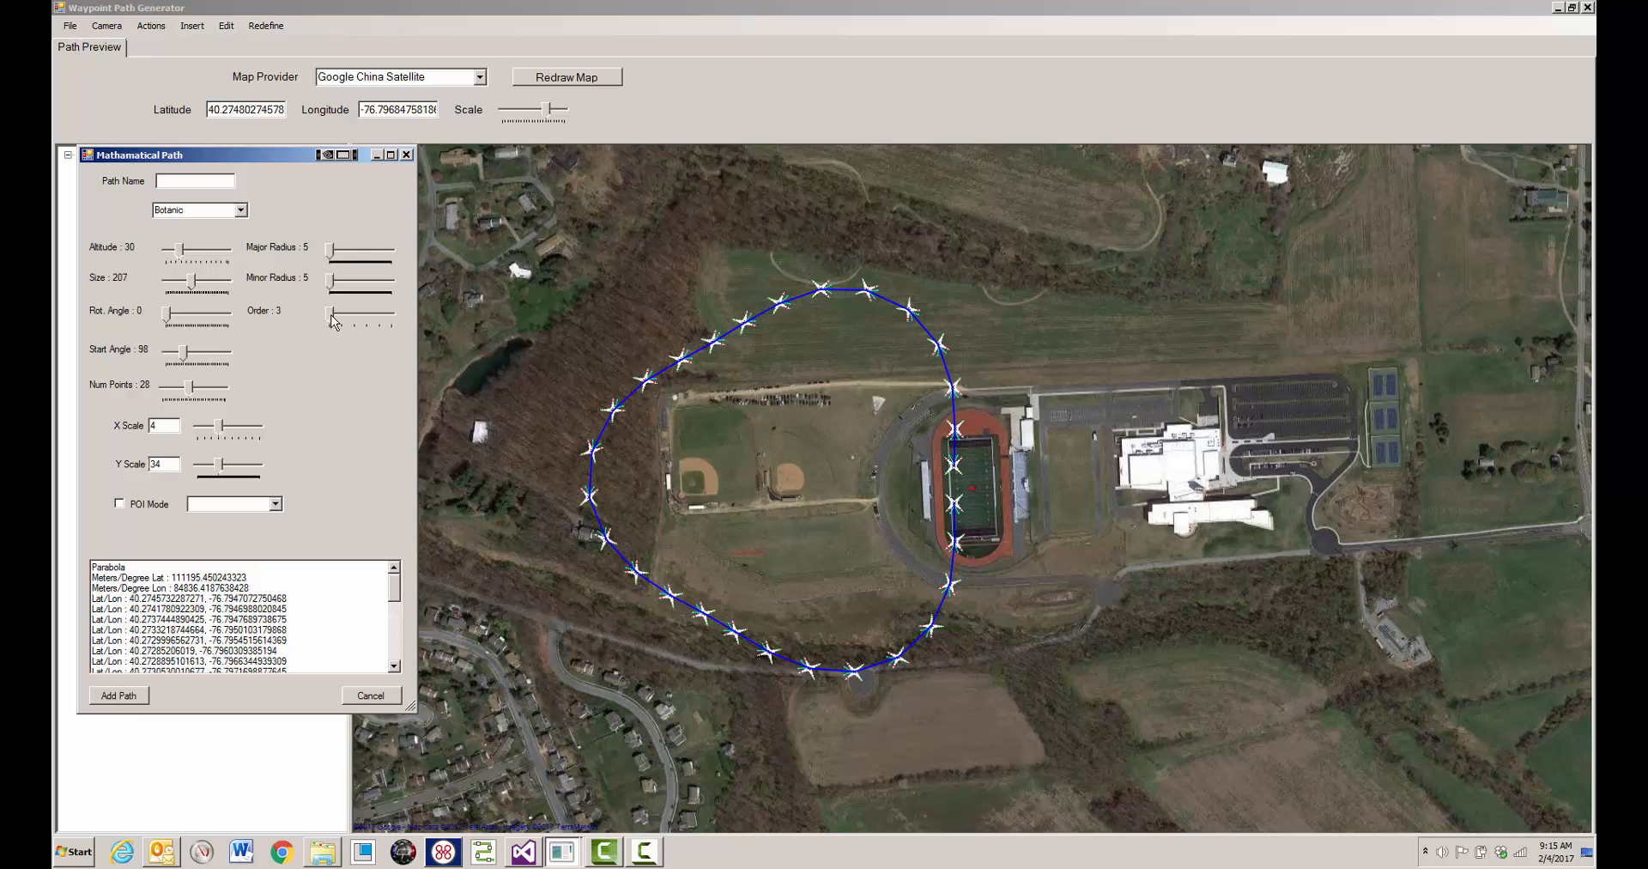
drag(334, 321, 358, 322)
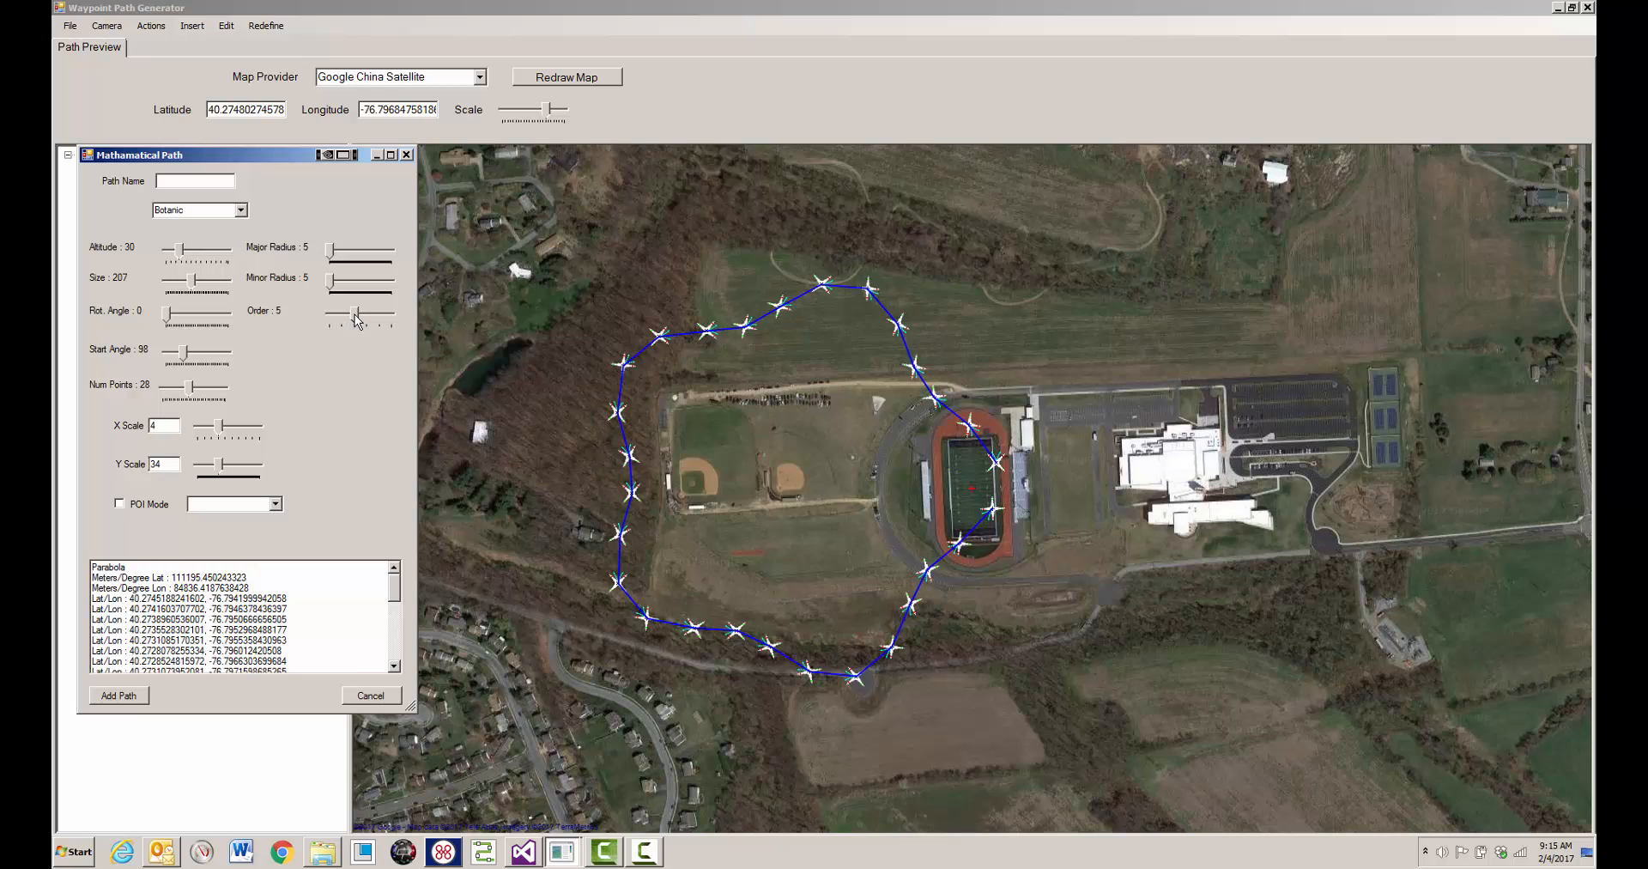
drag(359, 322, 377, 321)
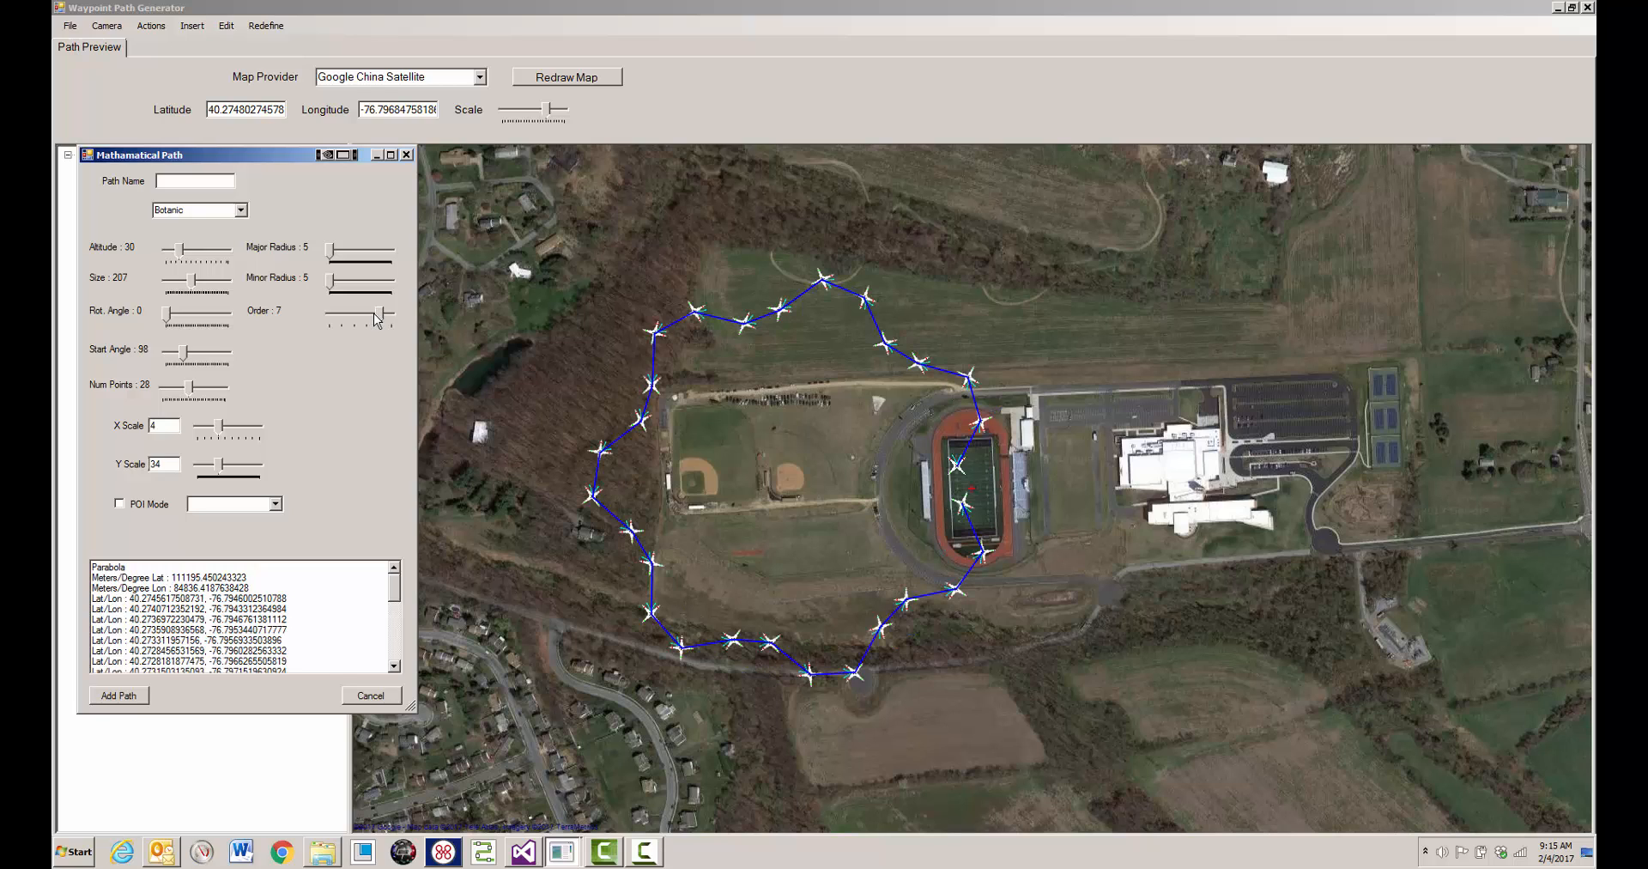
drag(384, 321, 395, 321)
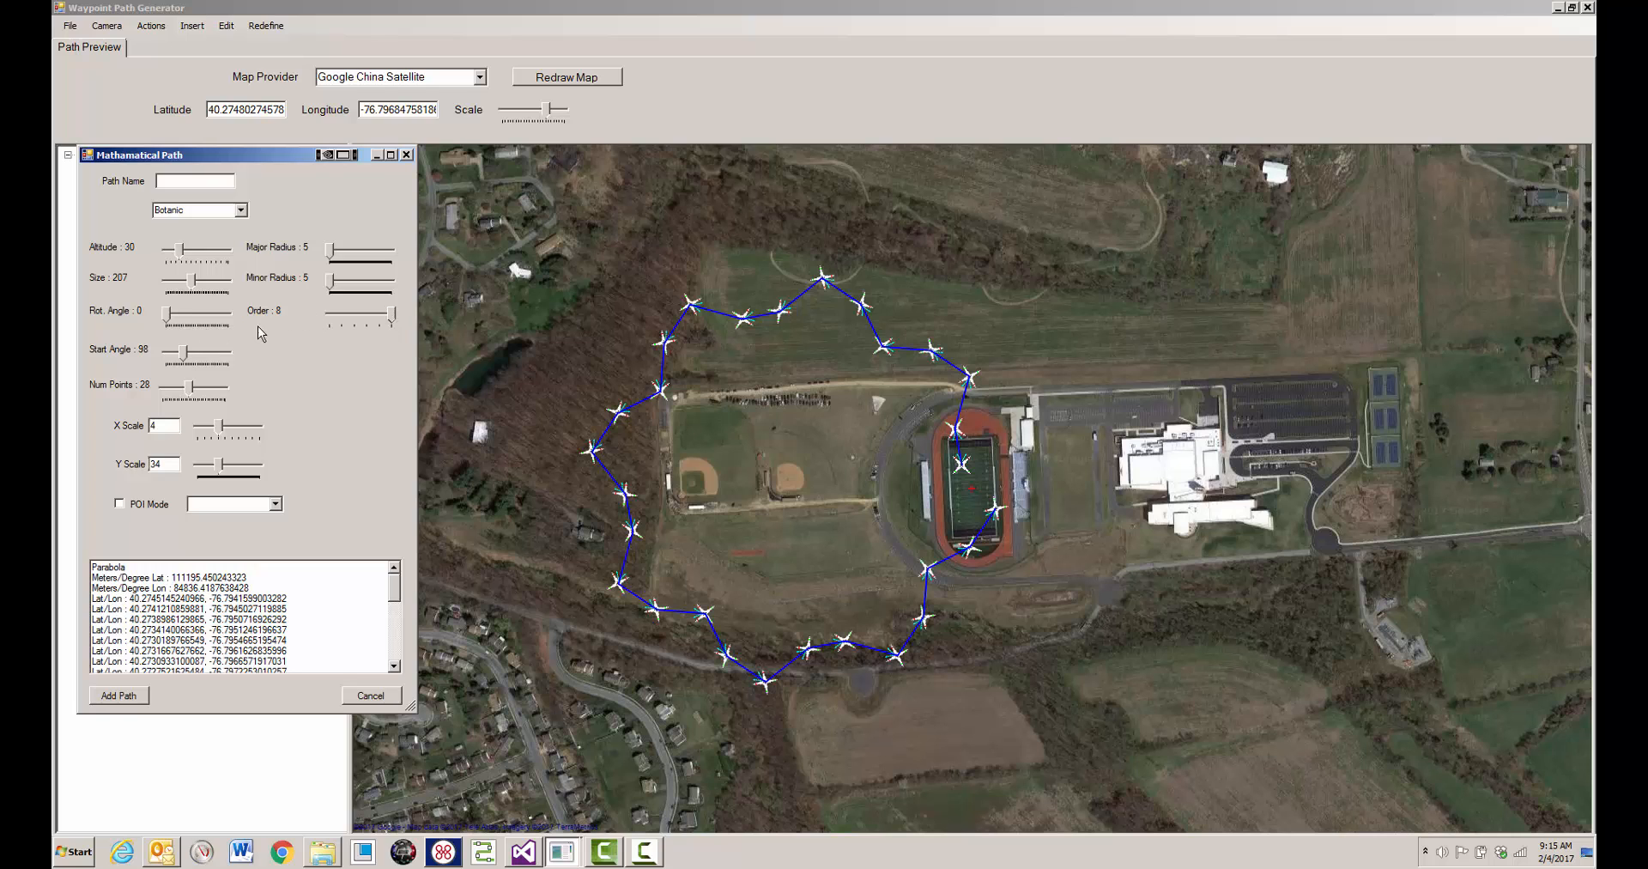
- Reduce the botanic path's order to 4 and set its start angle to 164
drag(182, 354, 199, 354)
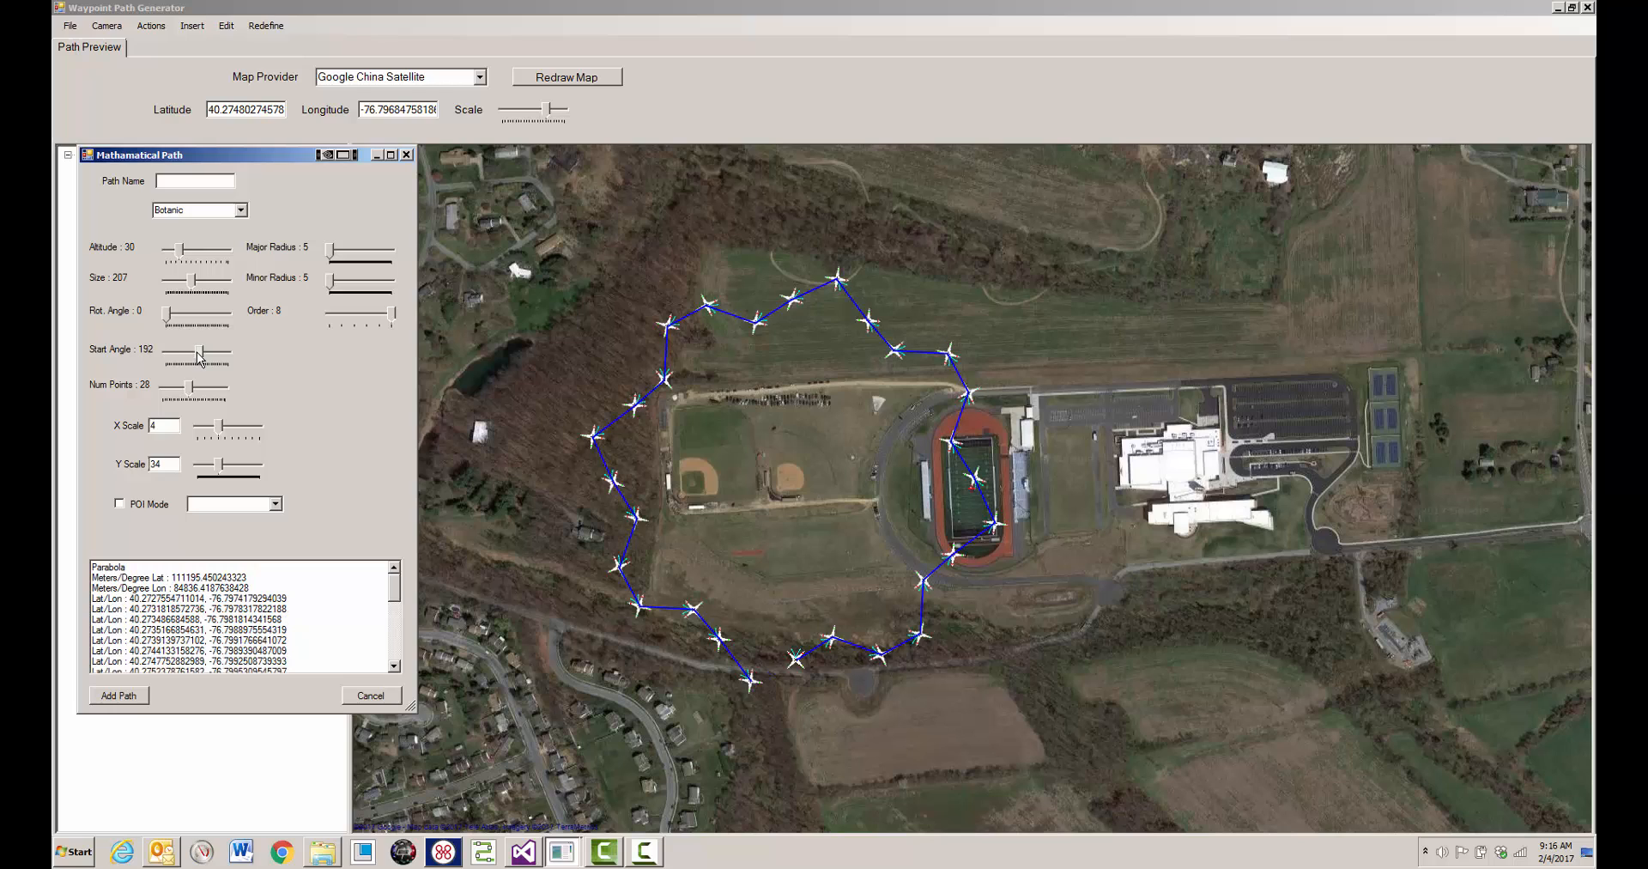
drag(392, 314, 343, 322)
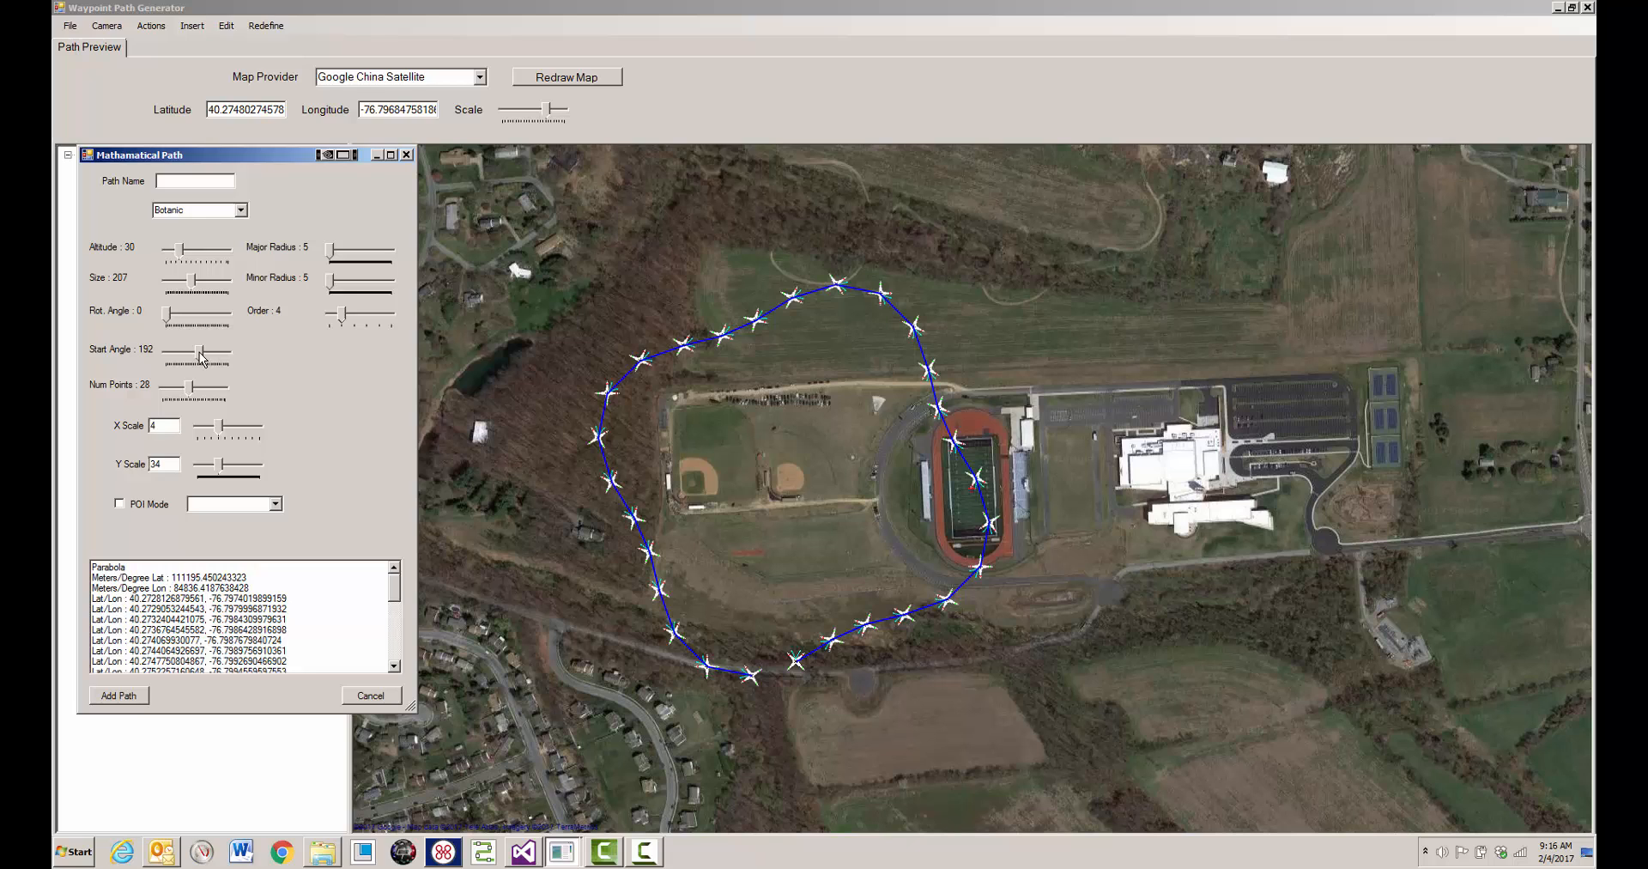
drag(201, 355, 198, 355)
- Switch the path type to Strophoid and set its rotation angle to 61 and size to 150
click(241, 211)
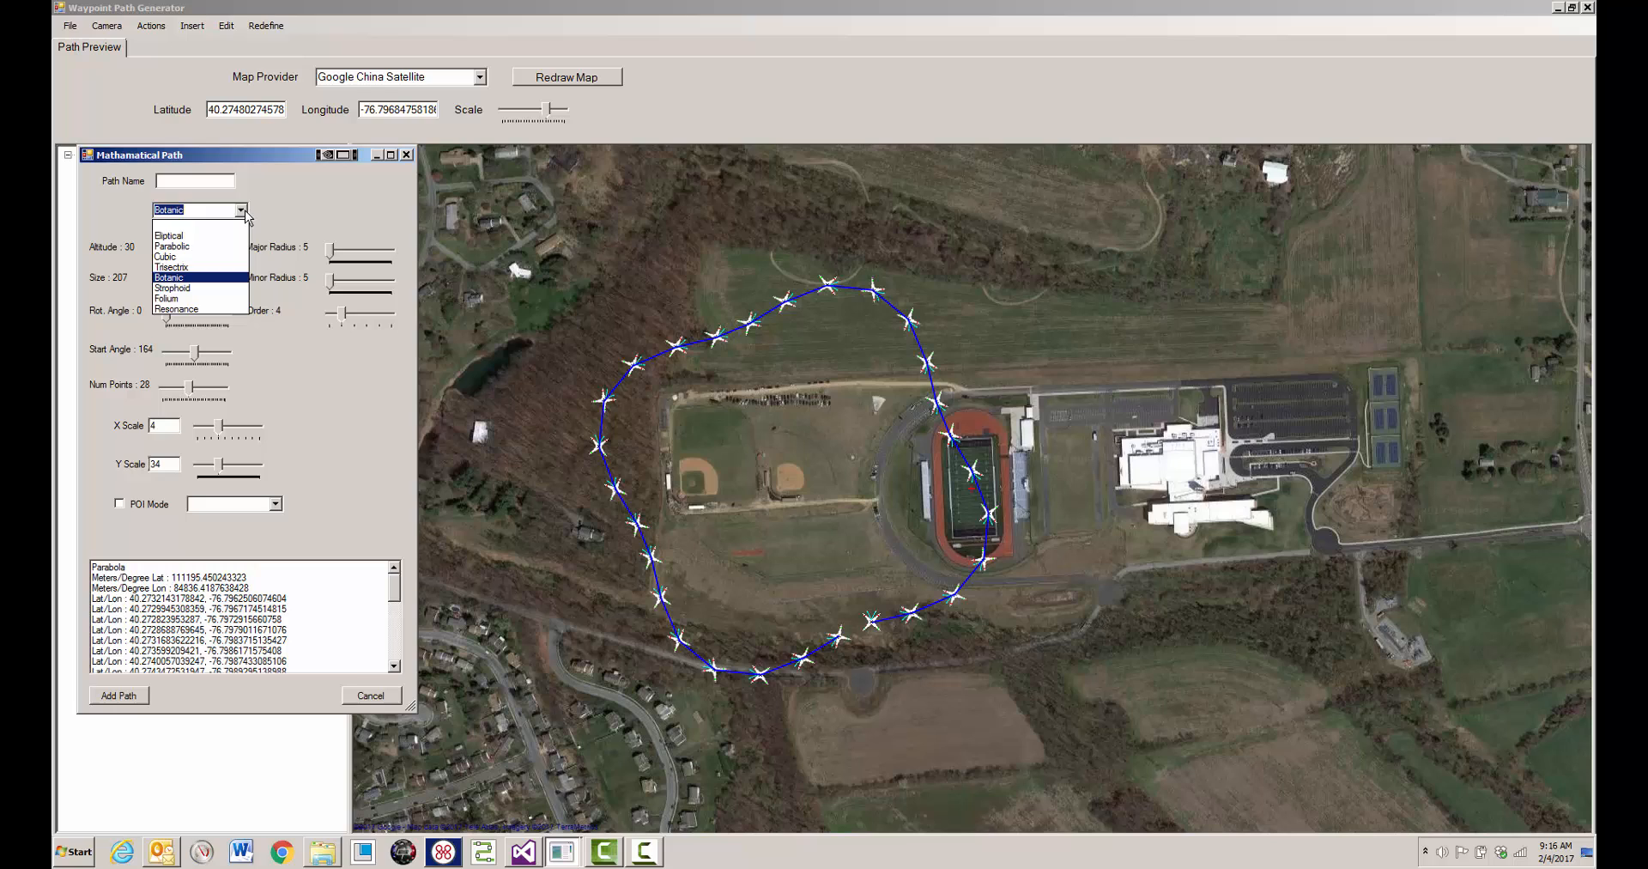
click(188, 289)
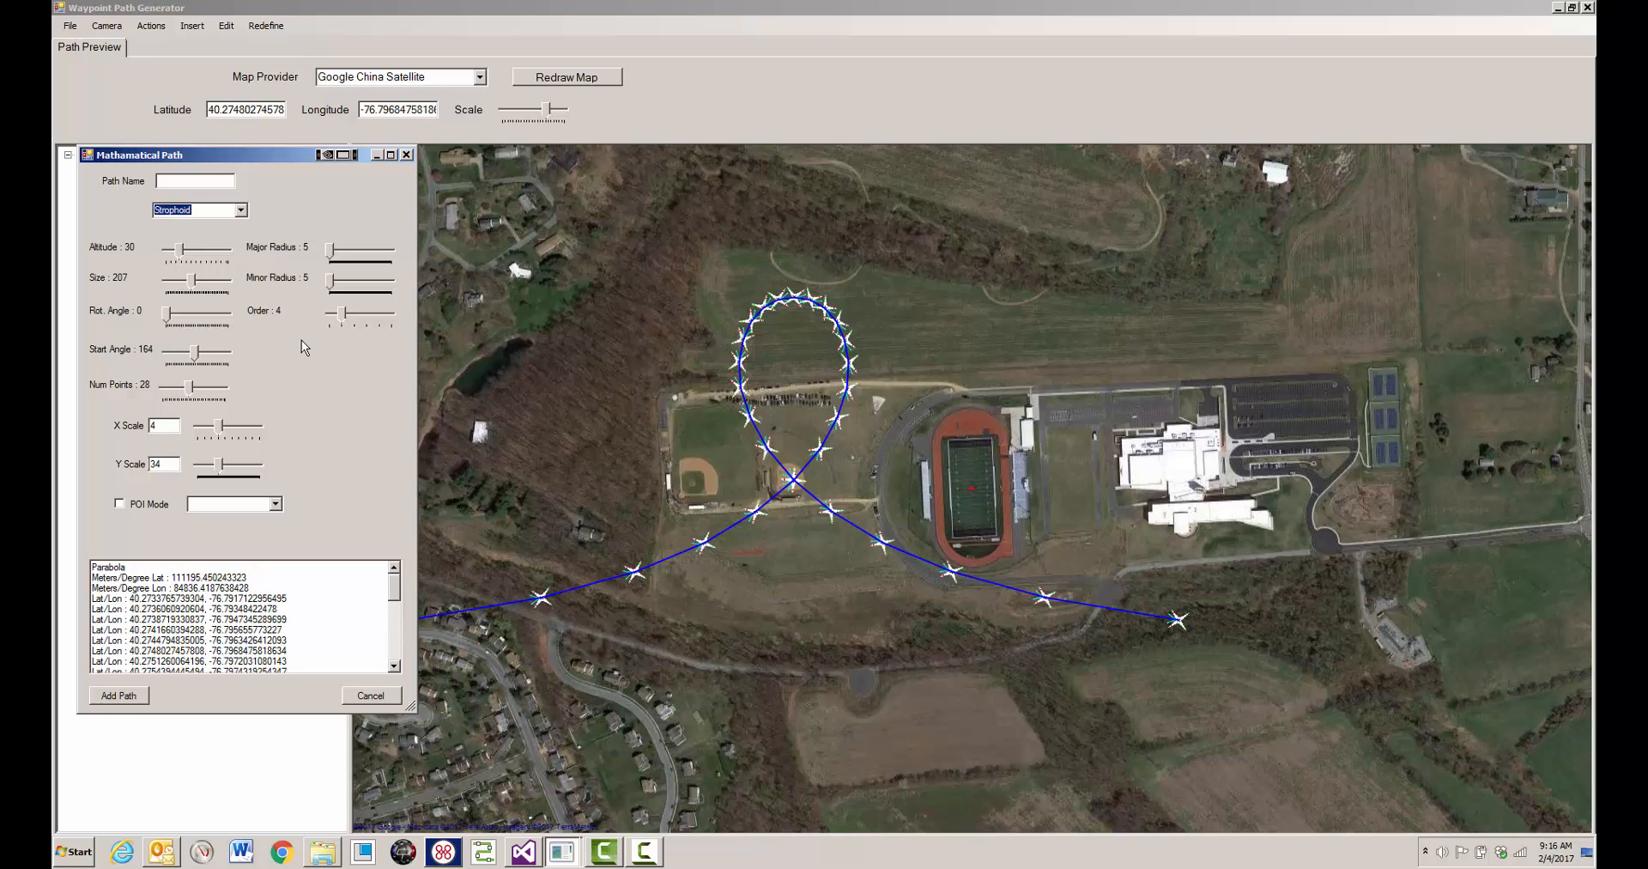
drag(167, 317, 185, 288)
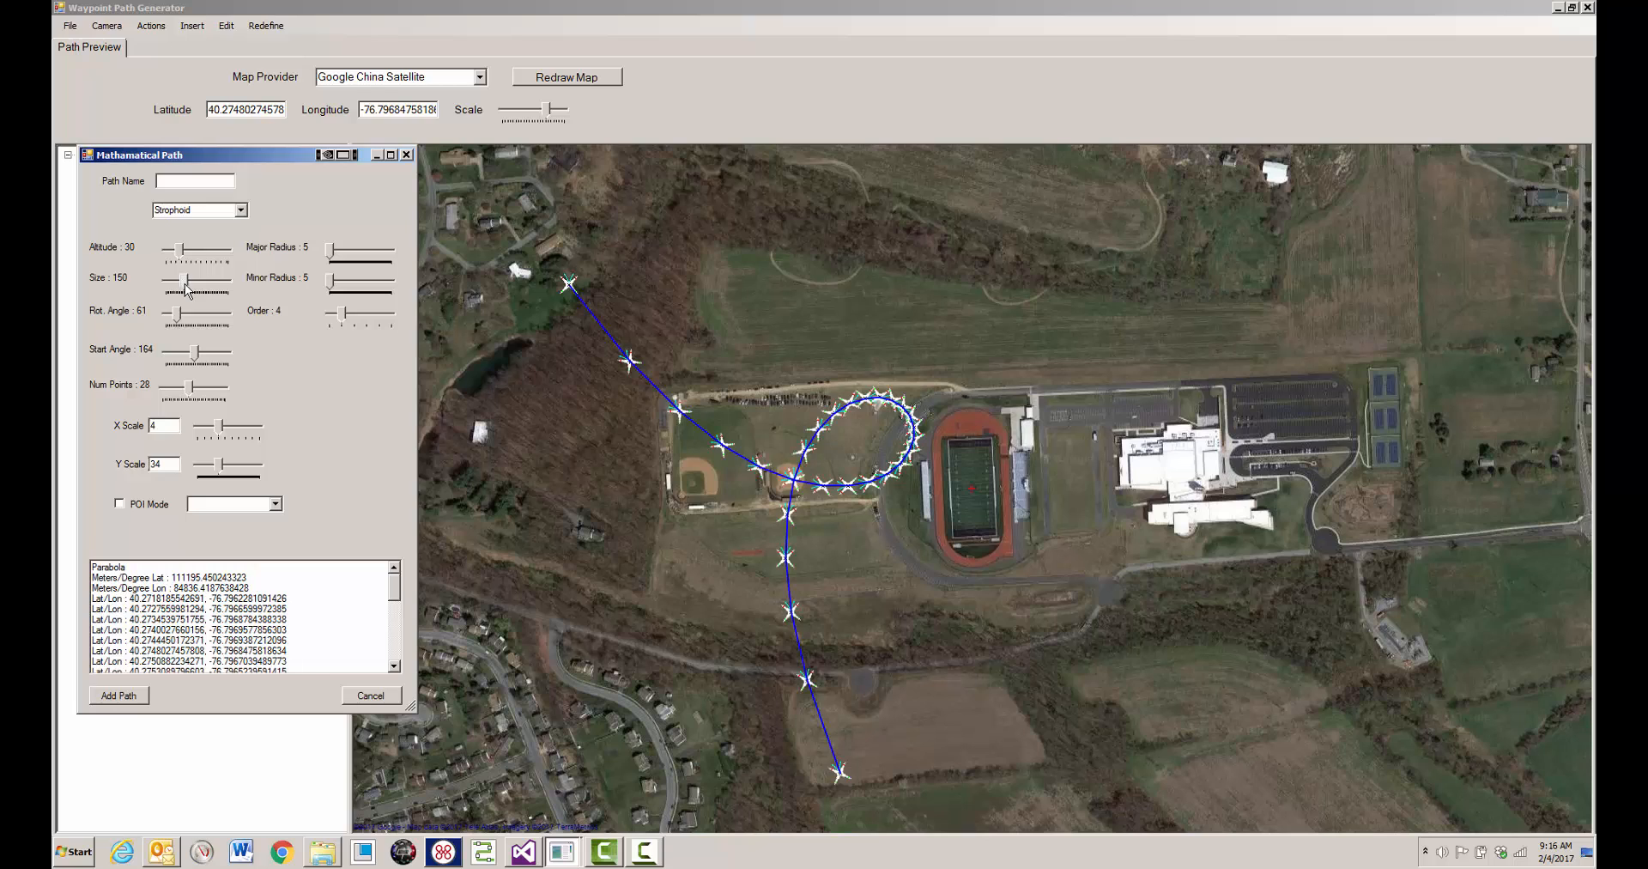
- Switch the path type to Folium and set its size to 303, rotation angle to 131 and start angle to 206
click(241, 210)
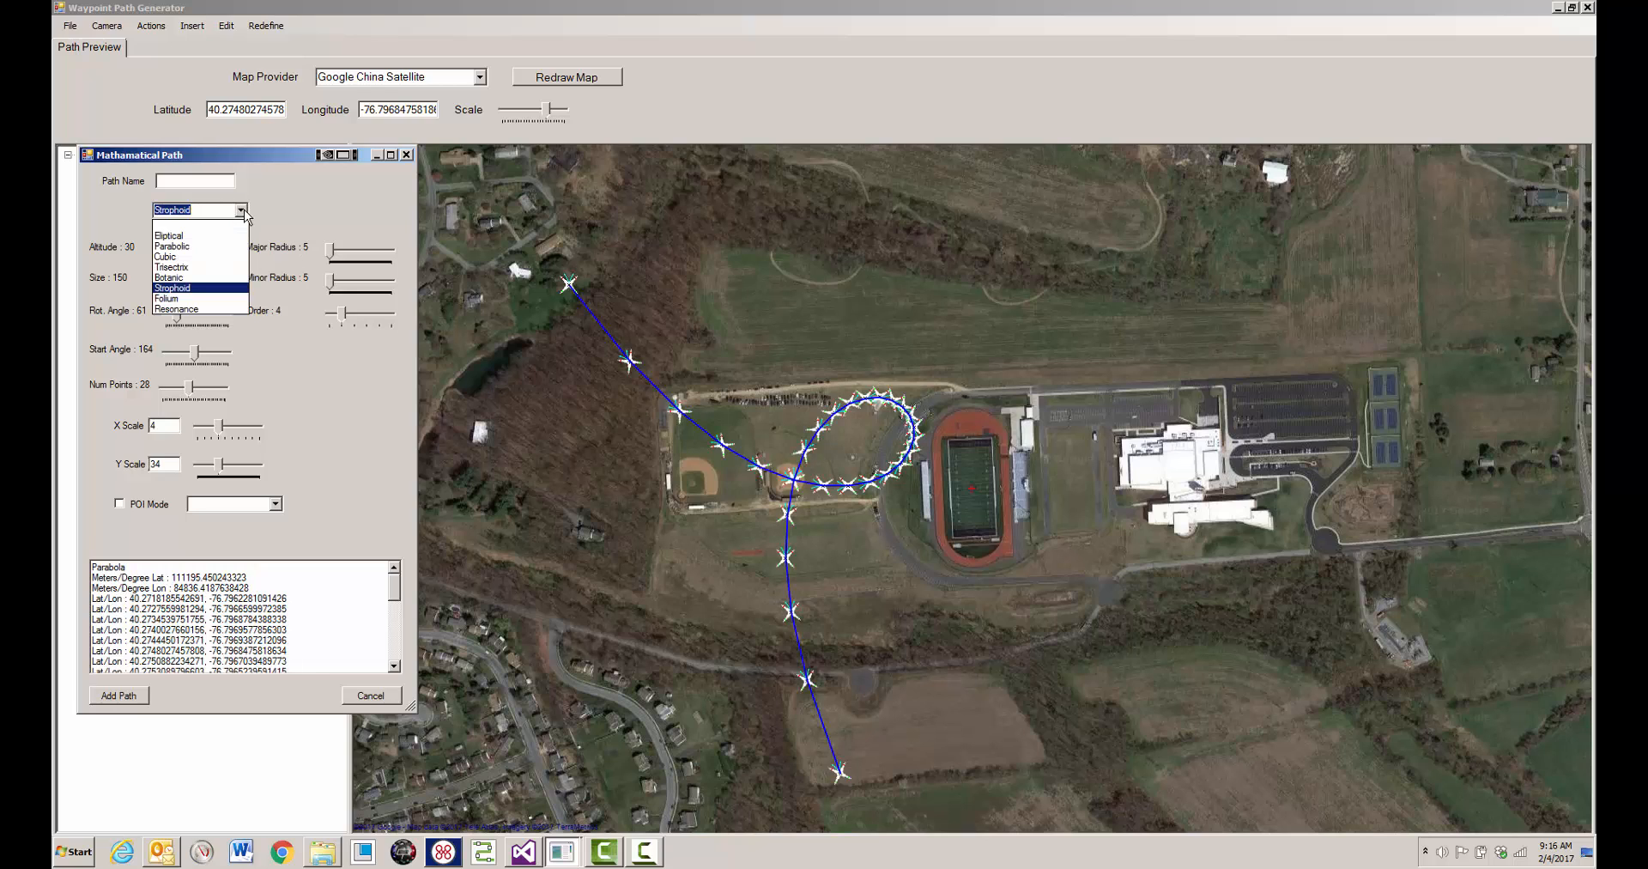
click(171, 300)
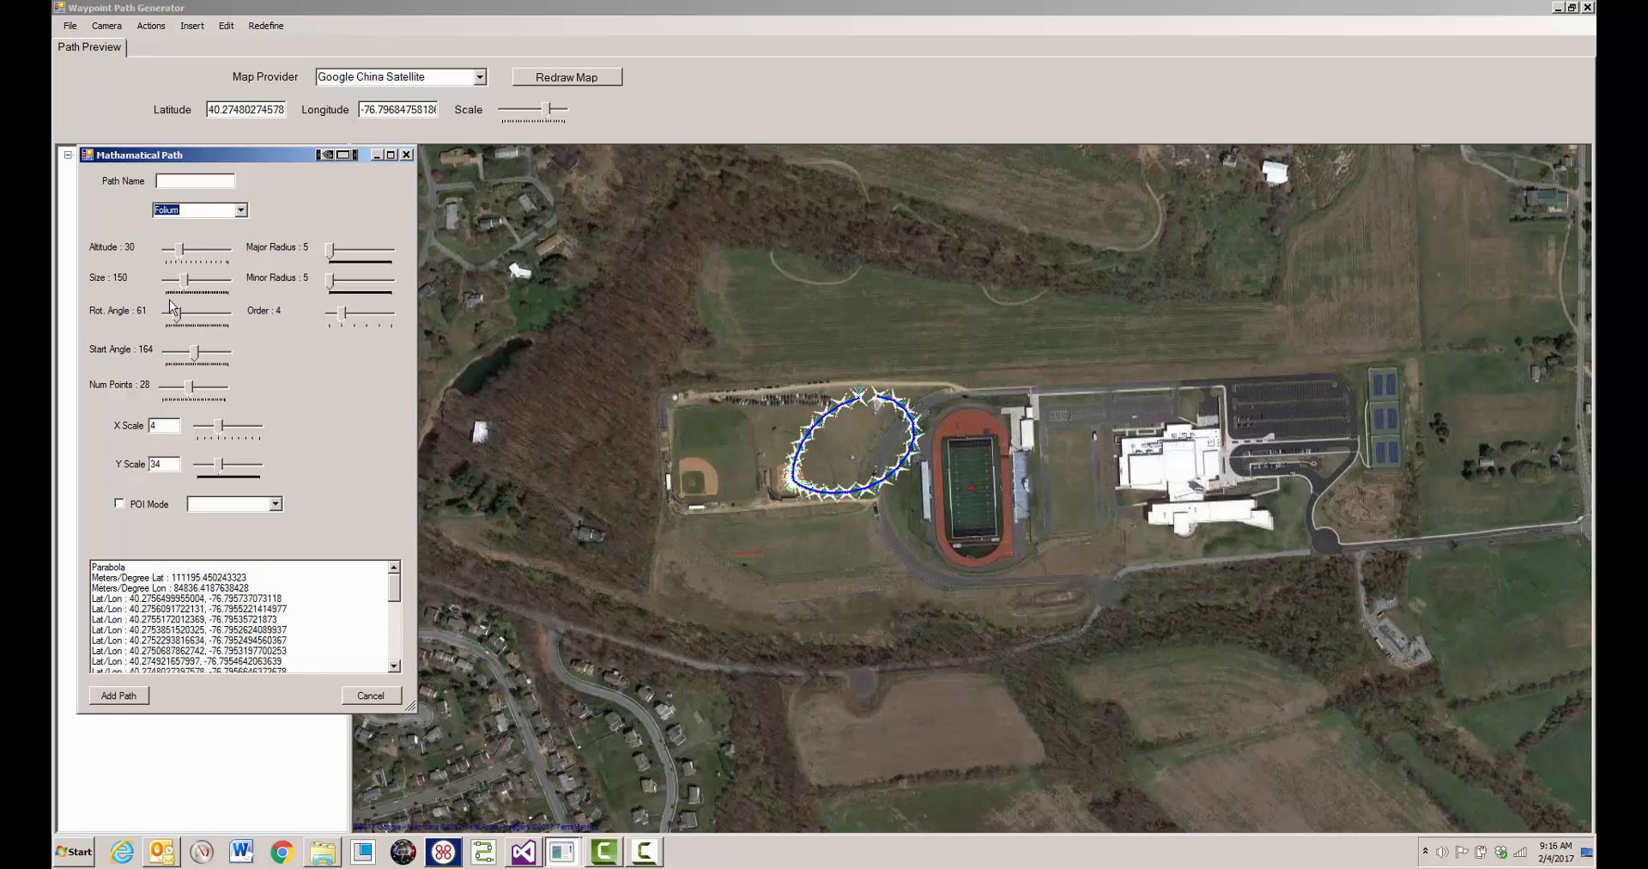
drag(185, 281, 190, 319)
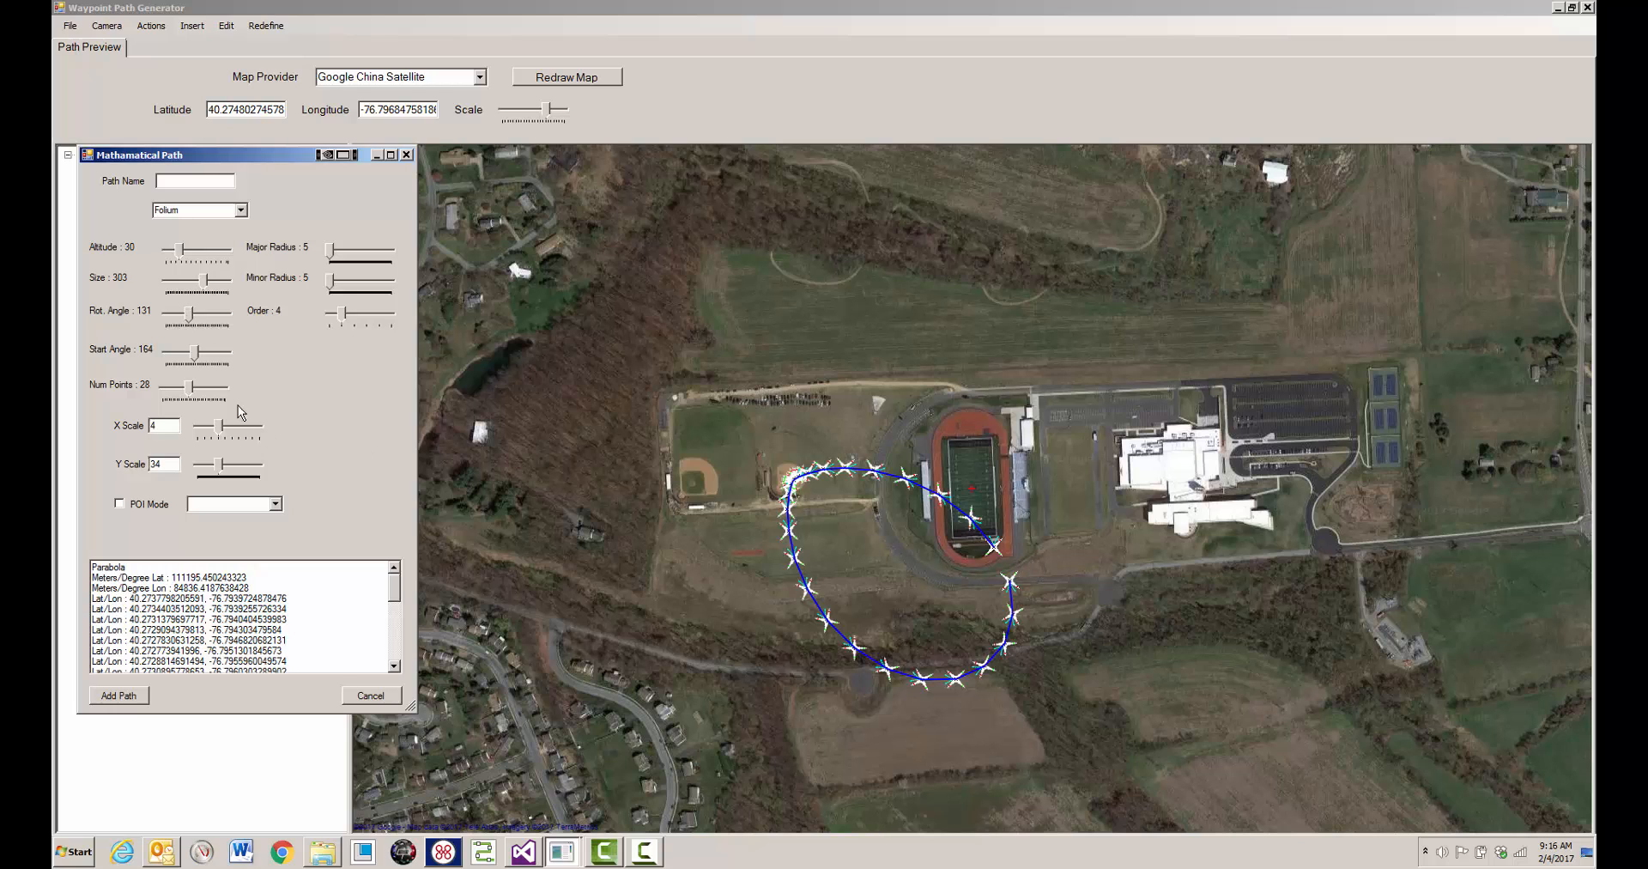
drag(196, 354, 202, 357)
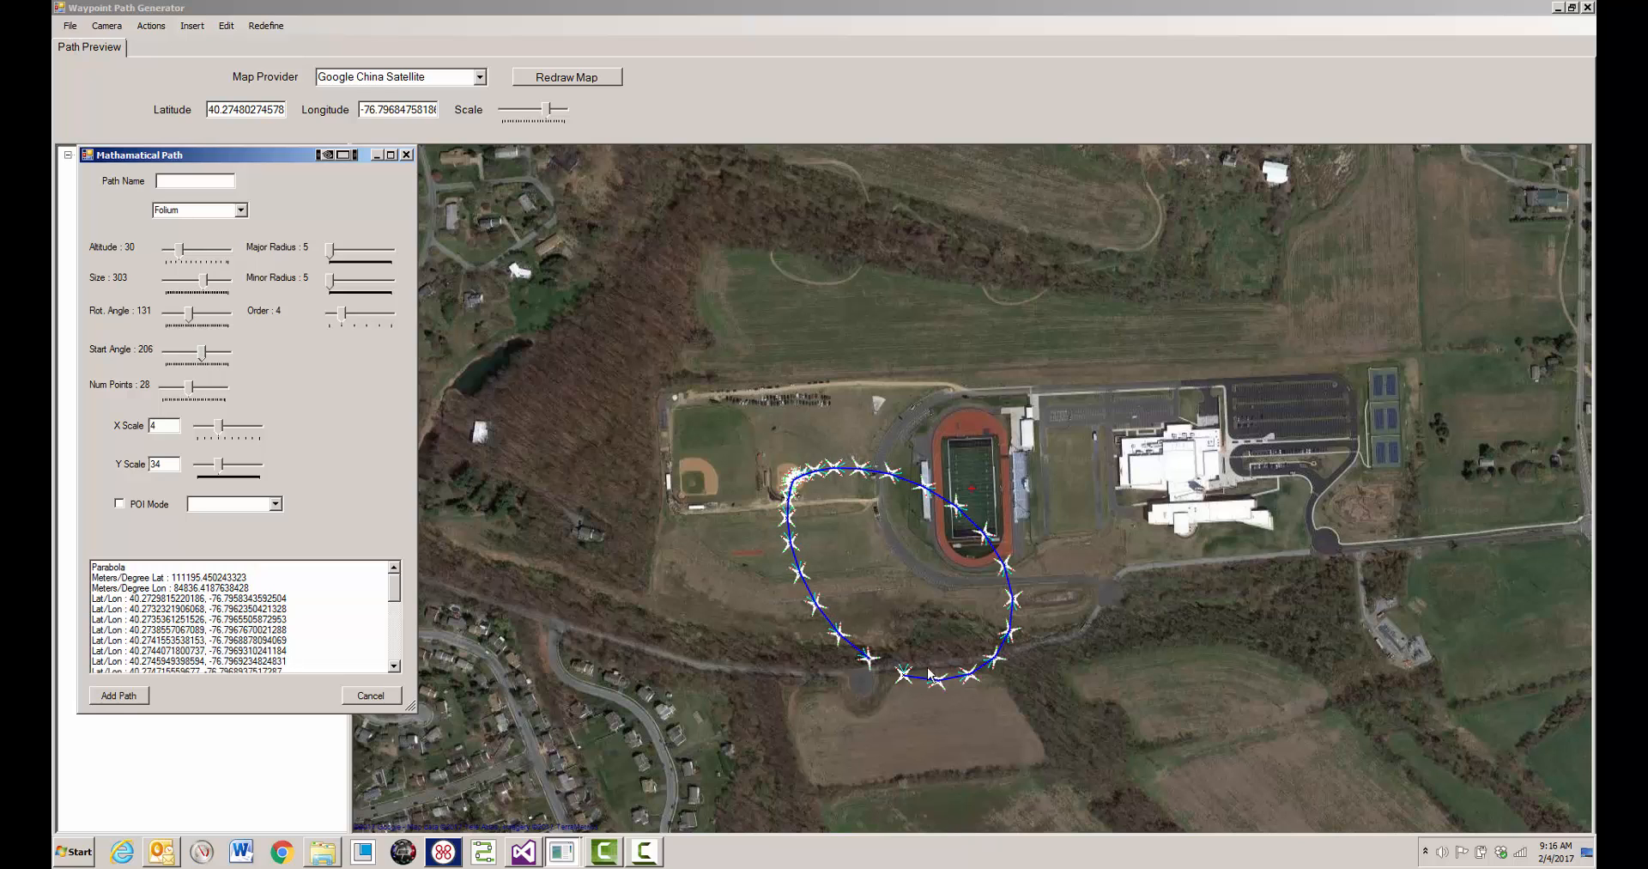
- Switch the path type to Resonance and reduce its size to 35, Y scale to 9 and X scale to 1
click(242, 211)
click(176, 309)
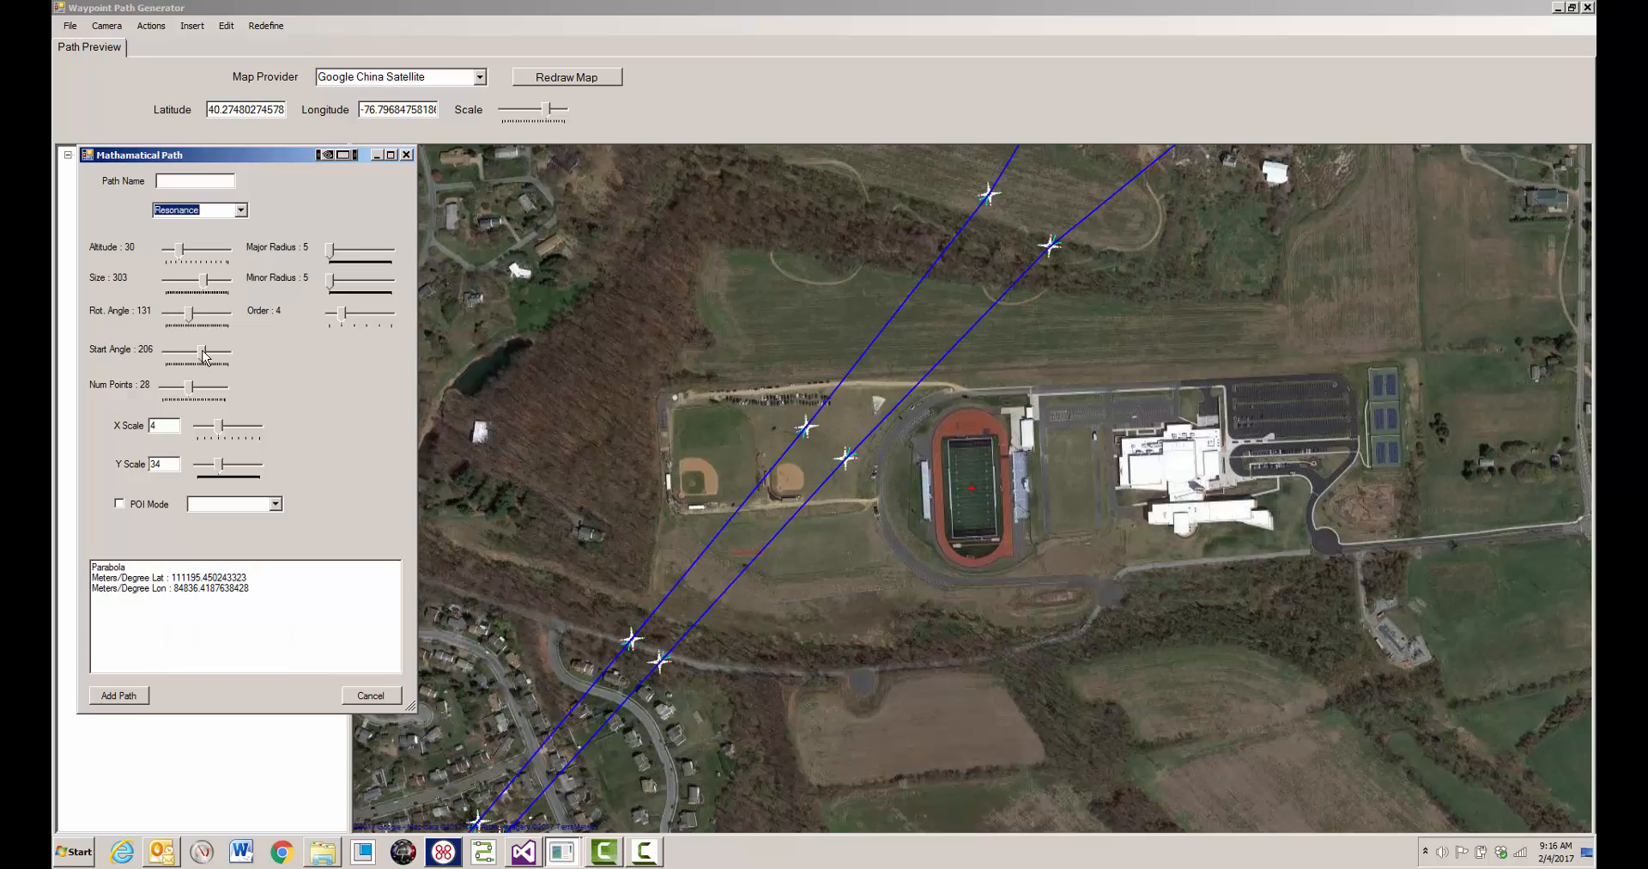
drag(205, 280, 173, 282)
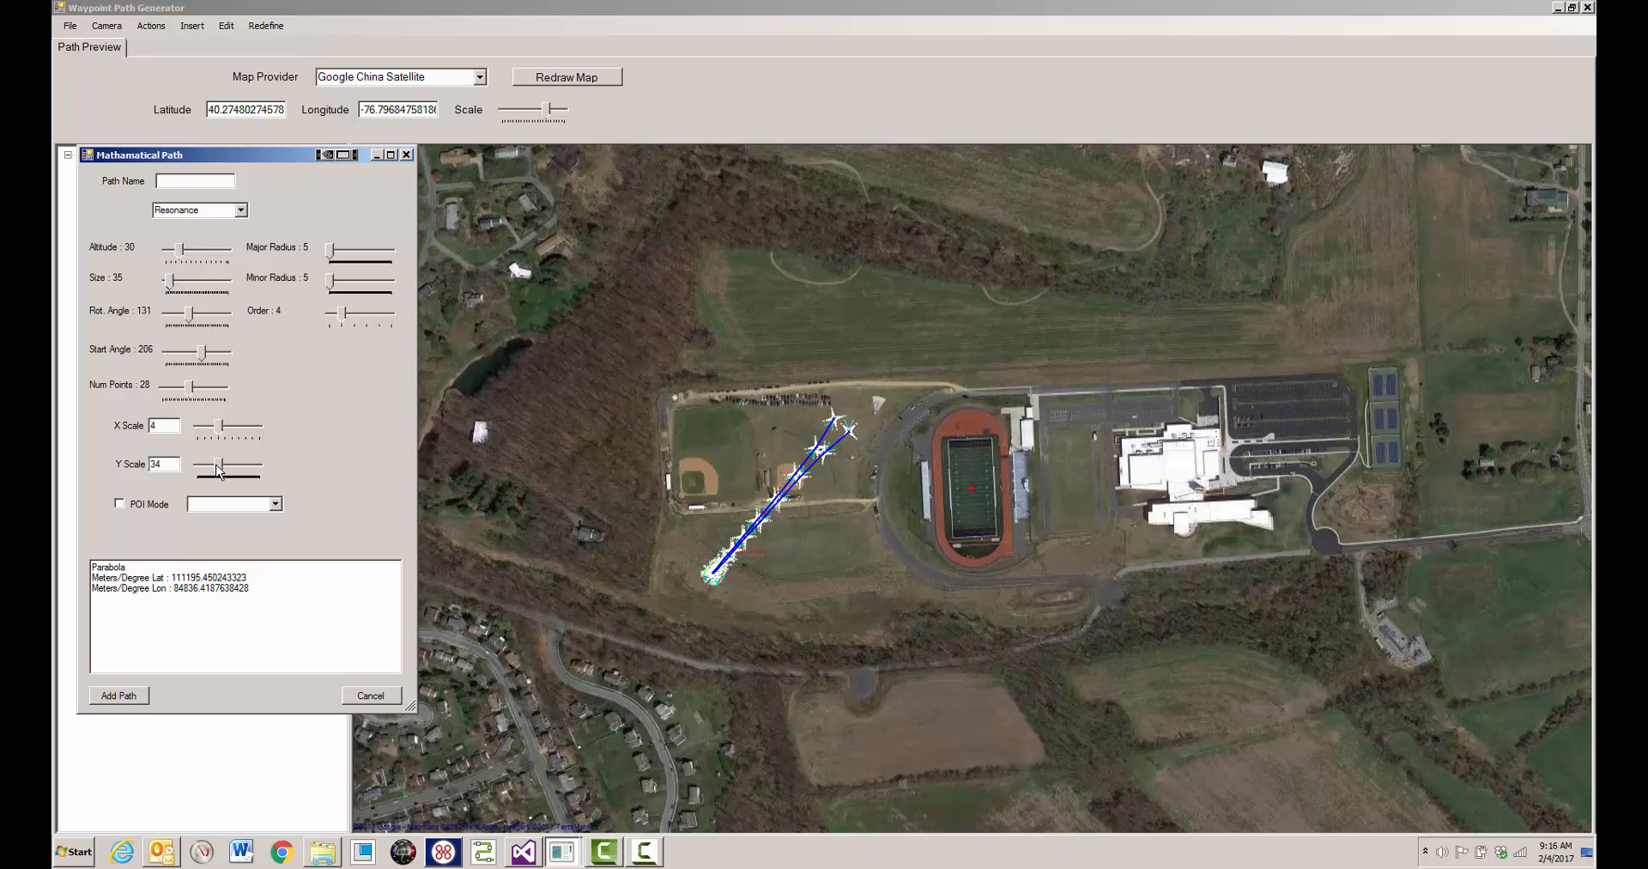
drag(220, 470, 200, 432)
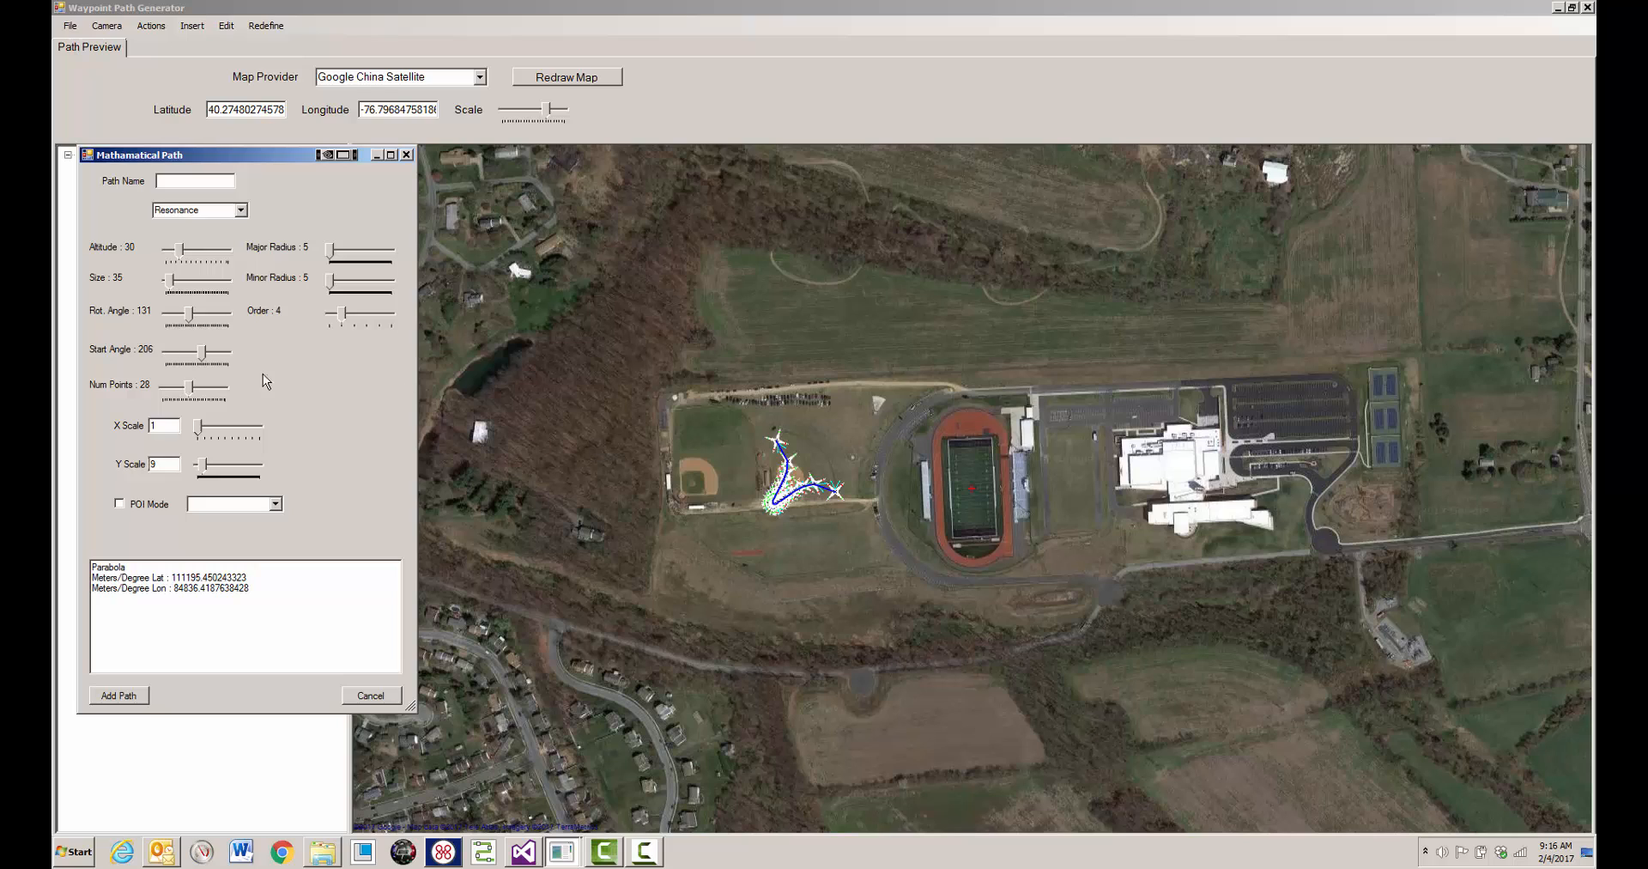
- Set the resonance path's start angle to 234, rotation angle to 94 and both scales to 2, and add the path
drag(200, 353, 184, 317)
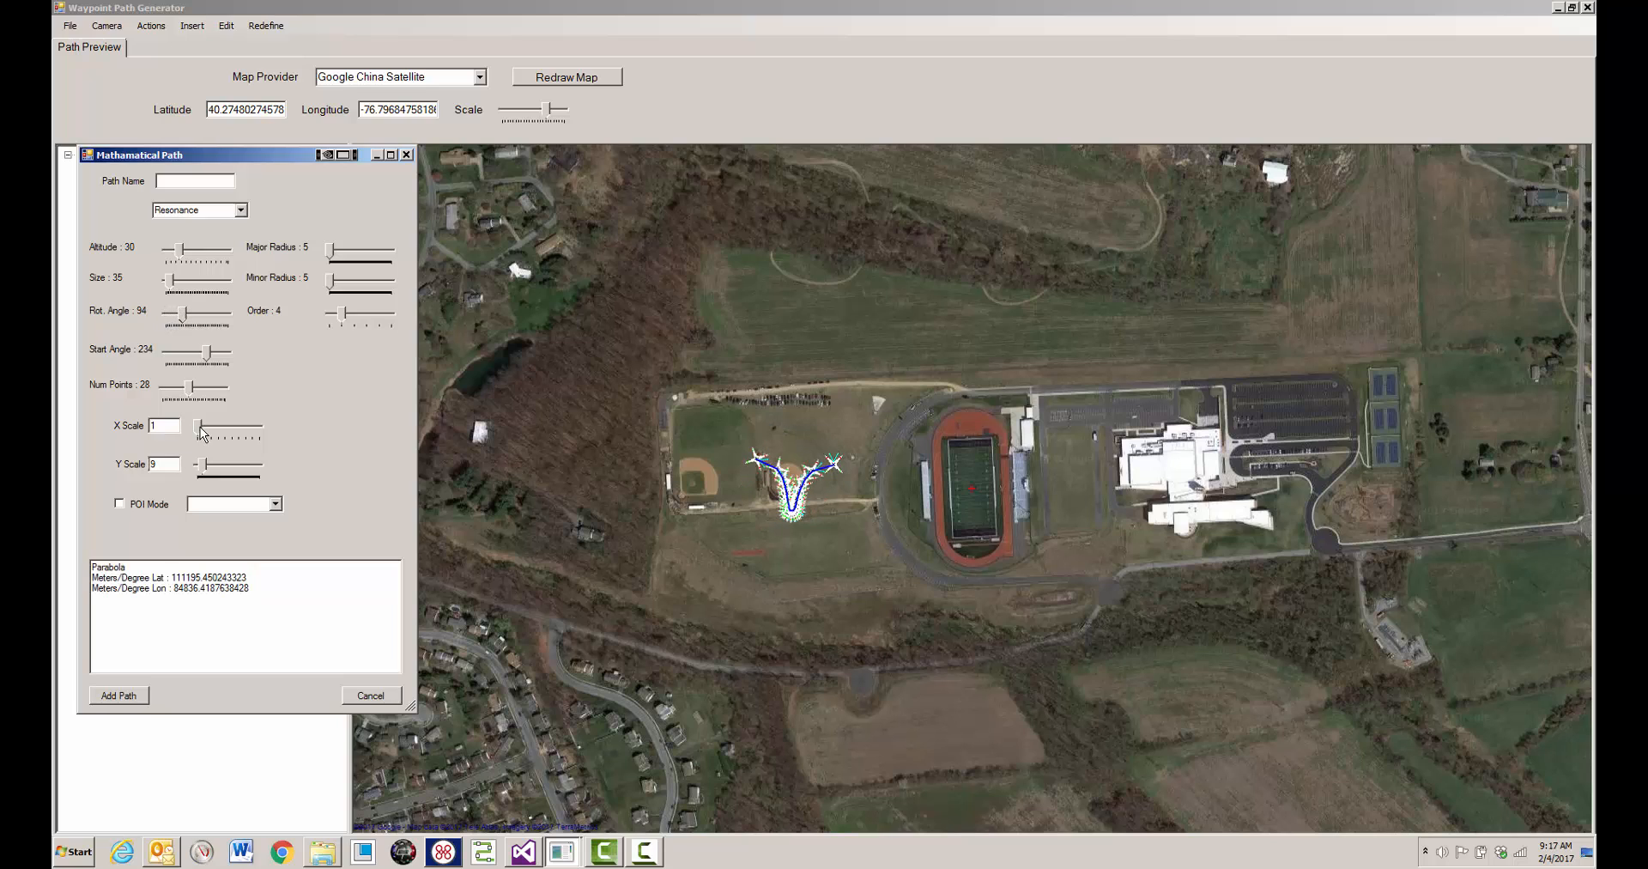
drag(203, 430, 198, 470)
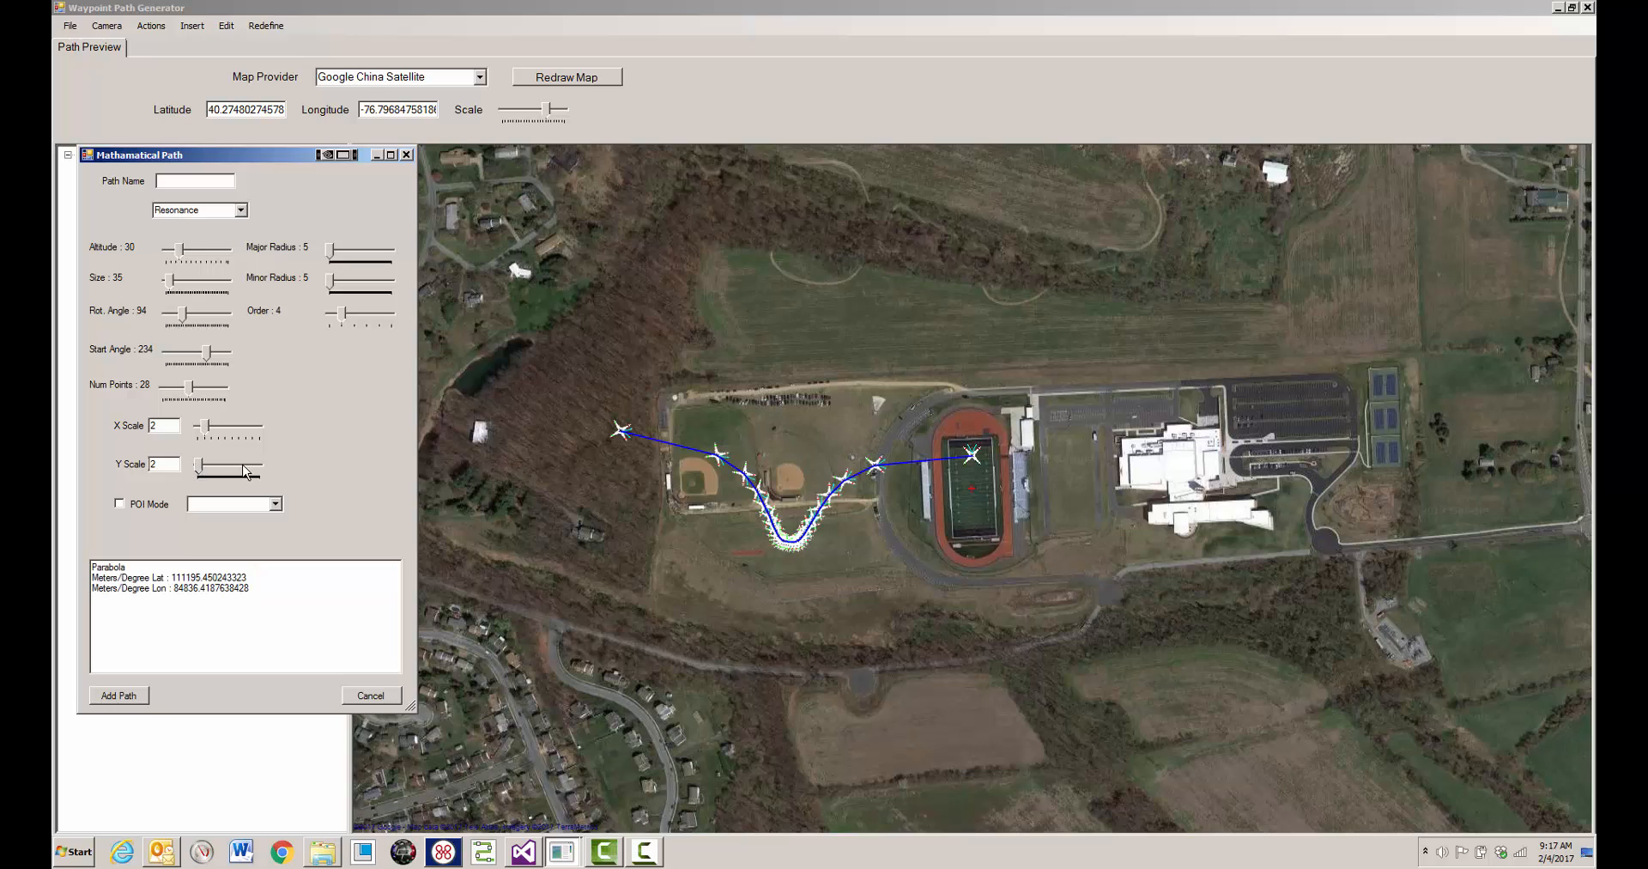
click(144, 693)
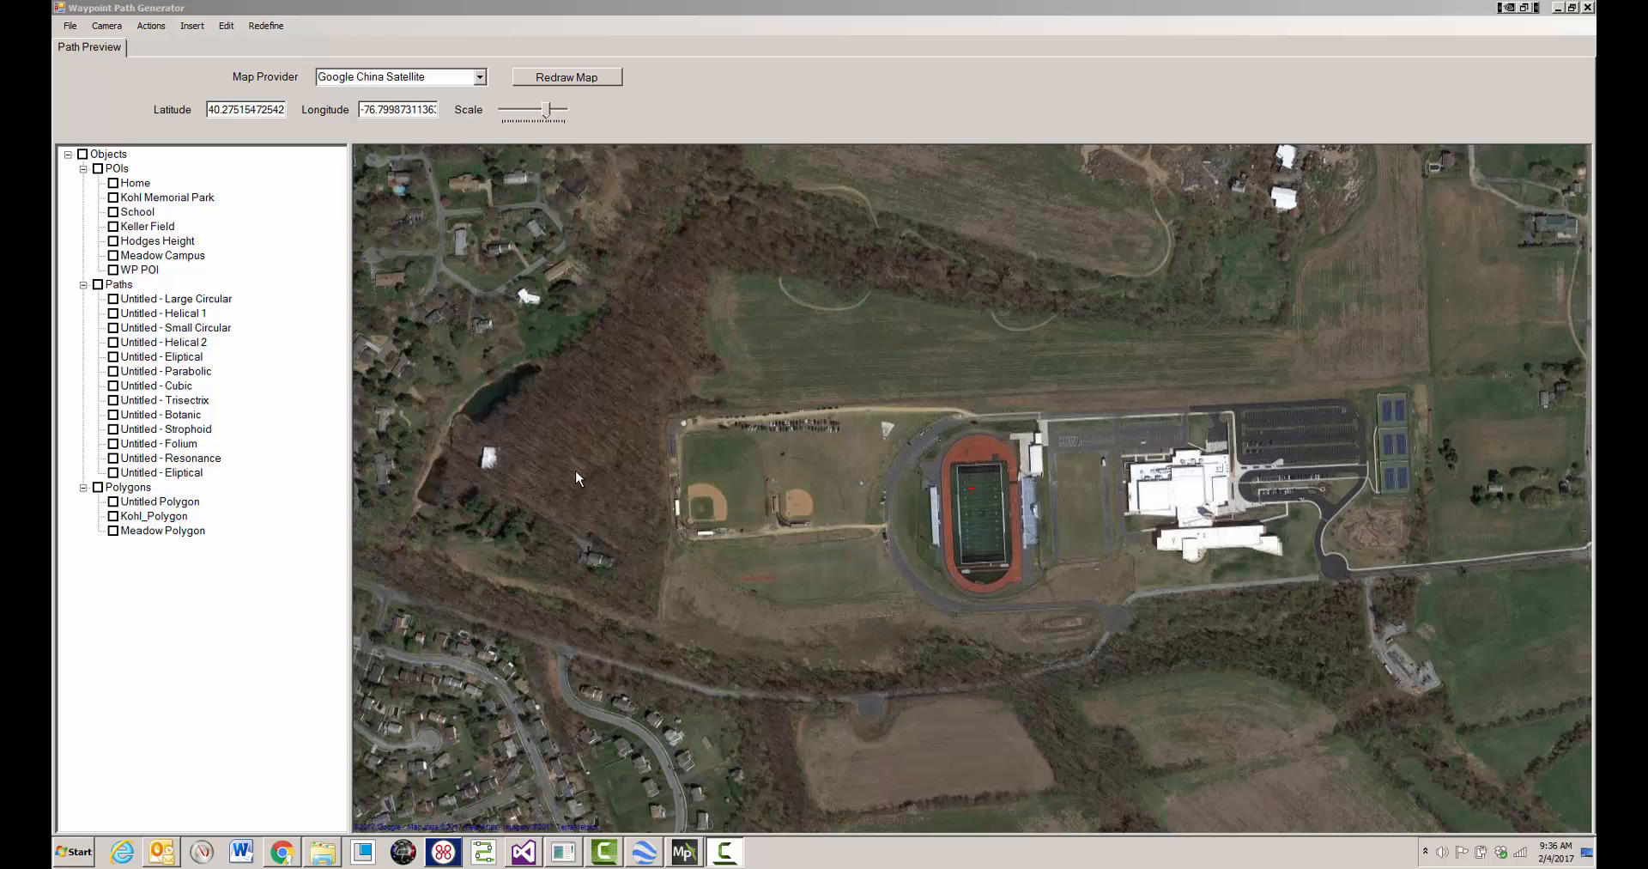
- Display all paths on the map and redefine the Untitled - Large Circular path with a radius of 256
click(98, 285)
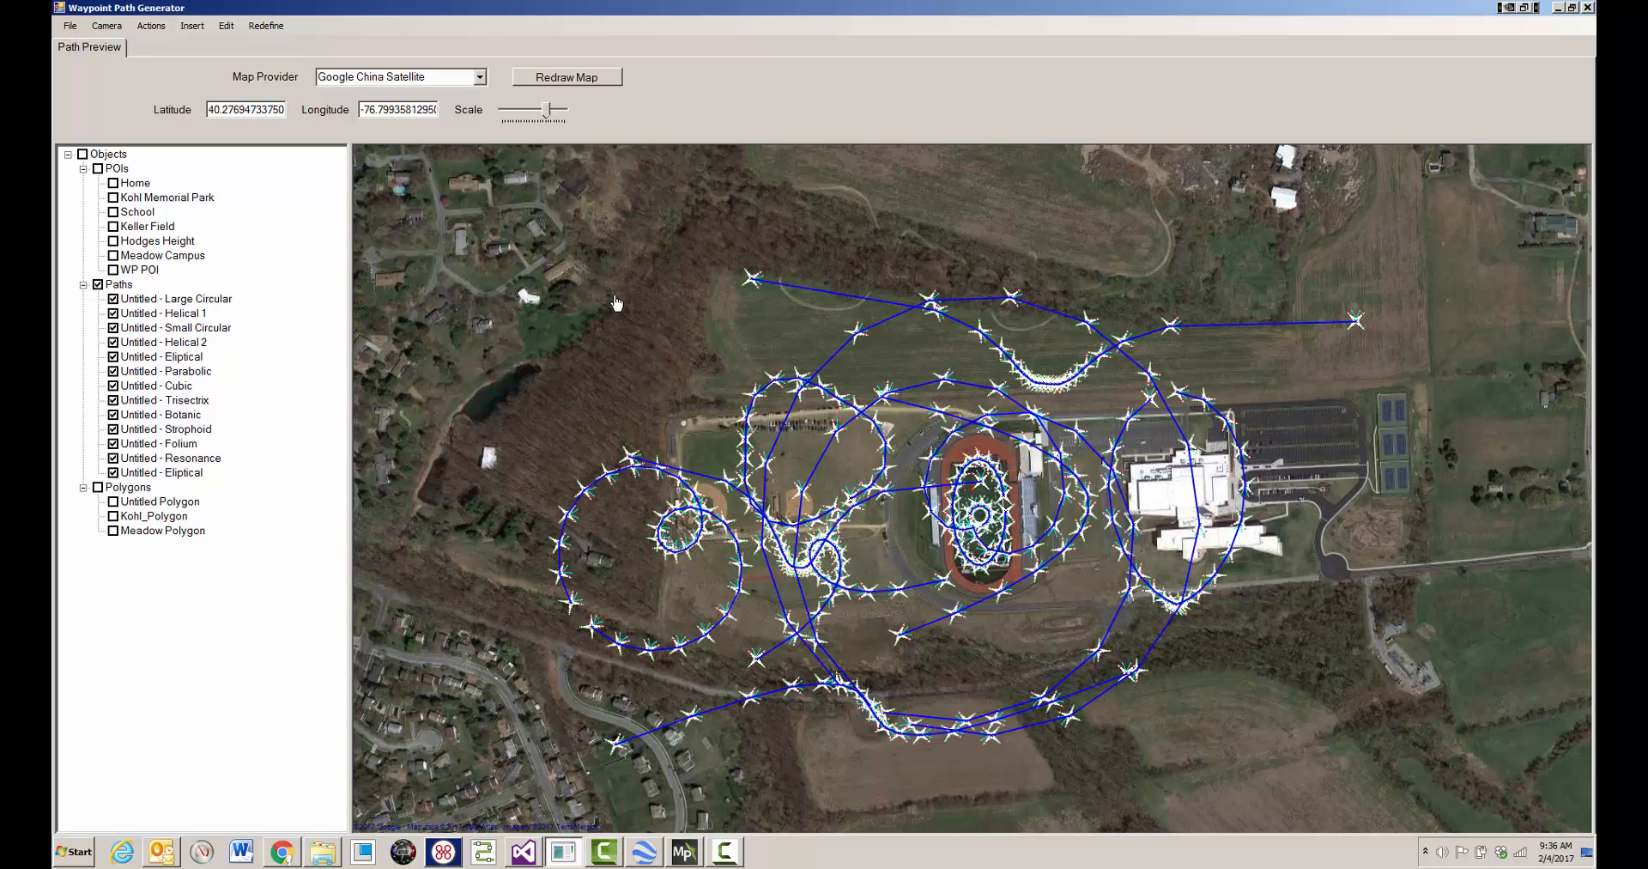
click(198, 299)
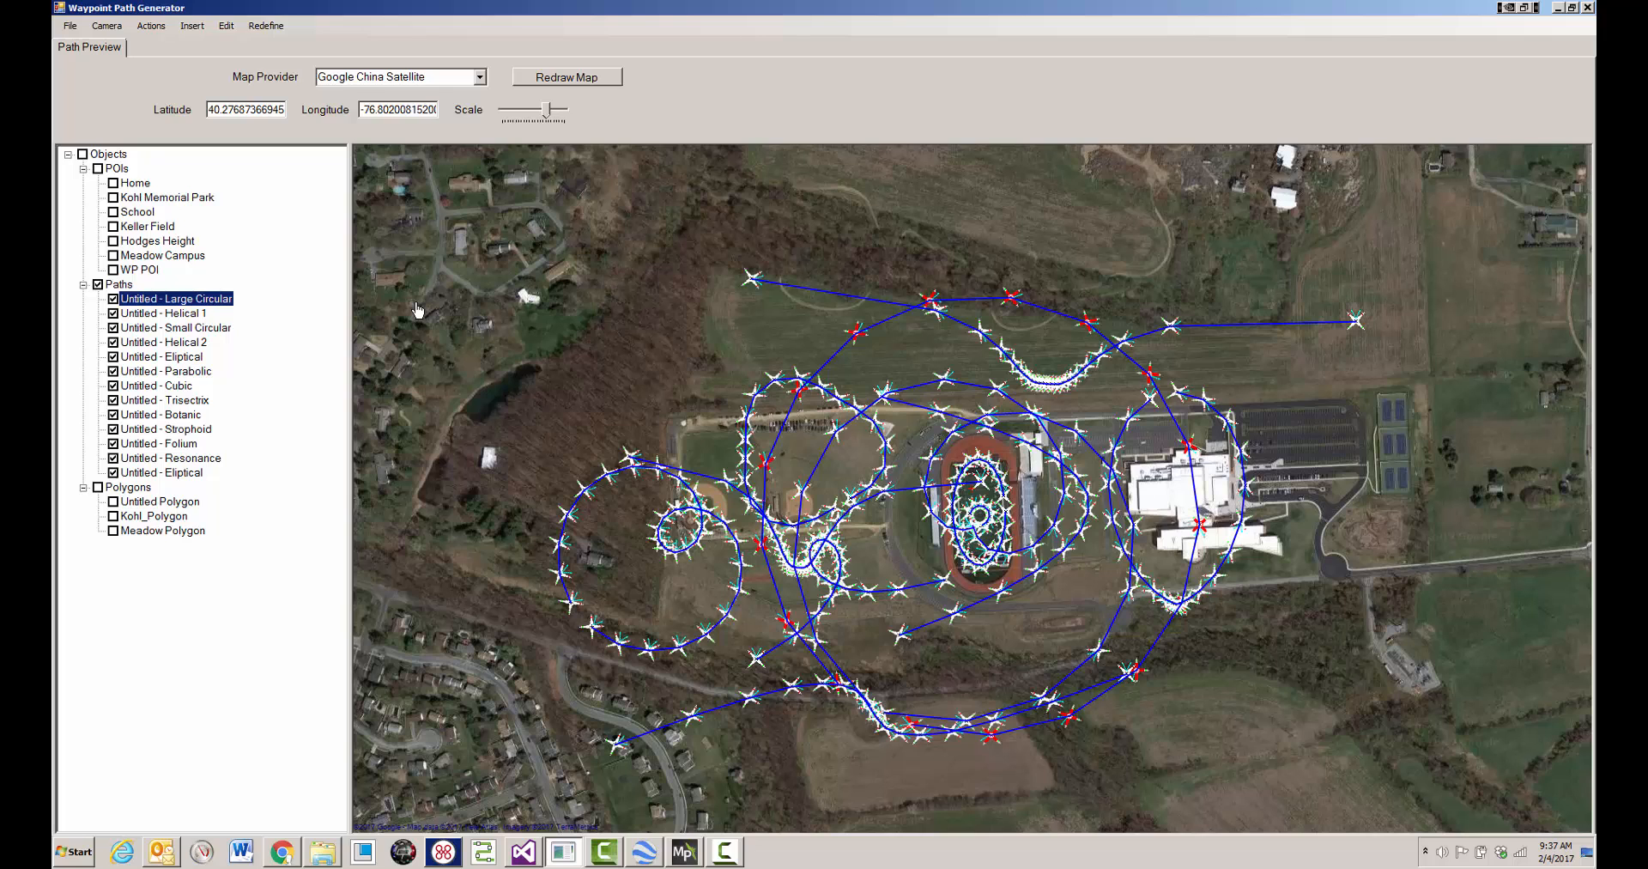
click(266, 25)
click(359, 76)
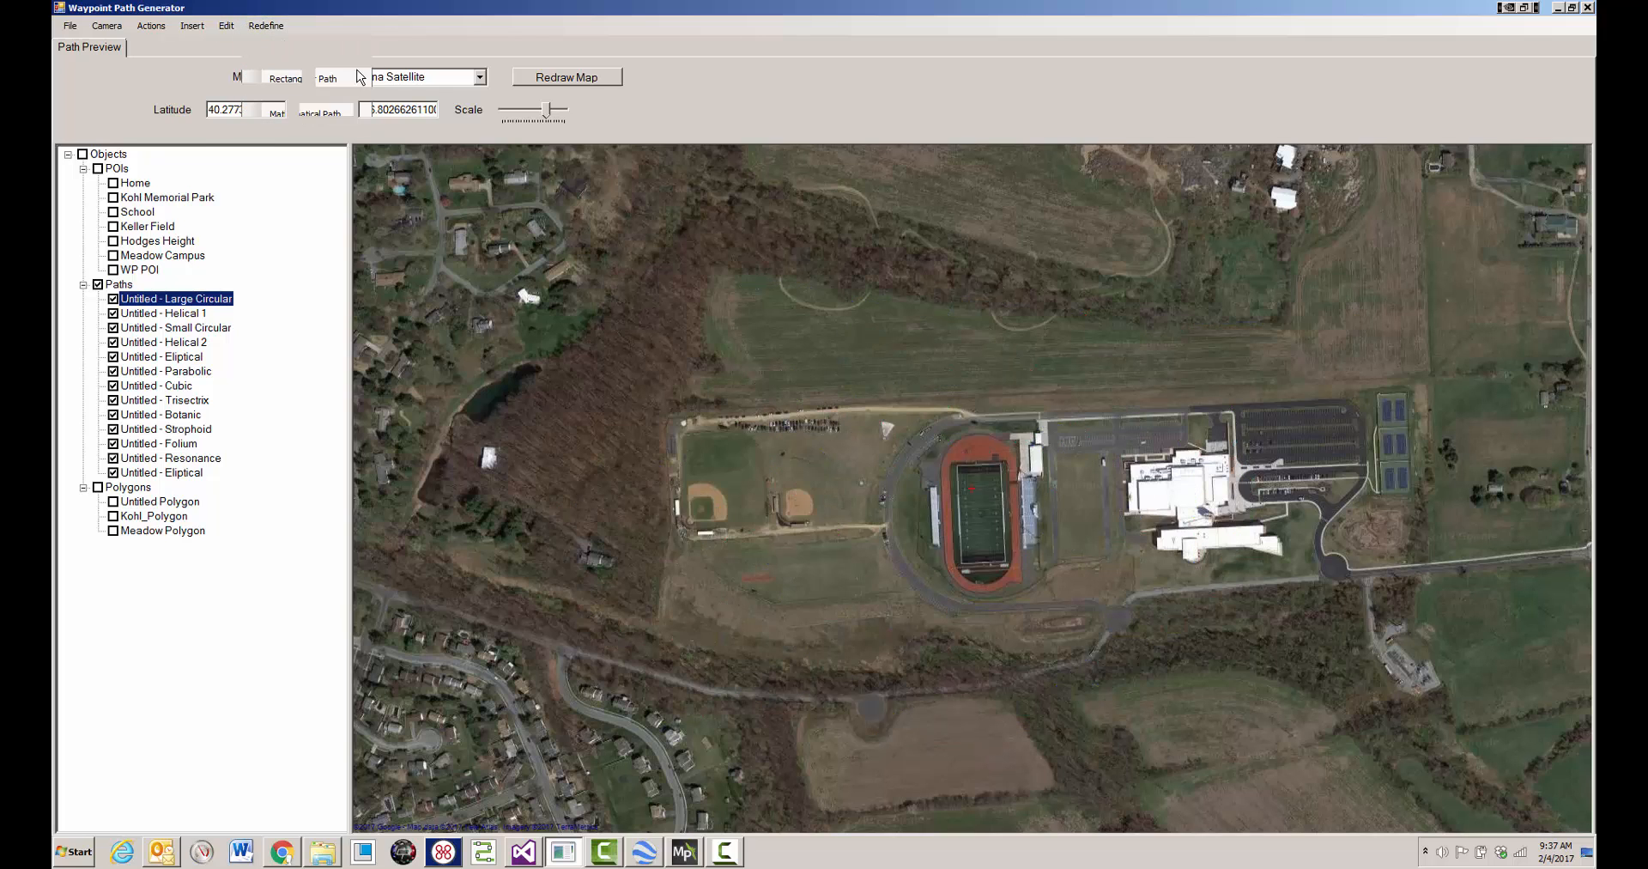
drag(294, 87, 388, 253)
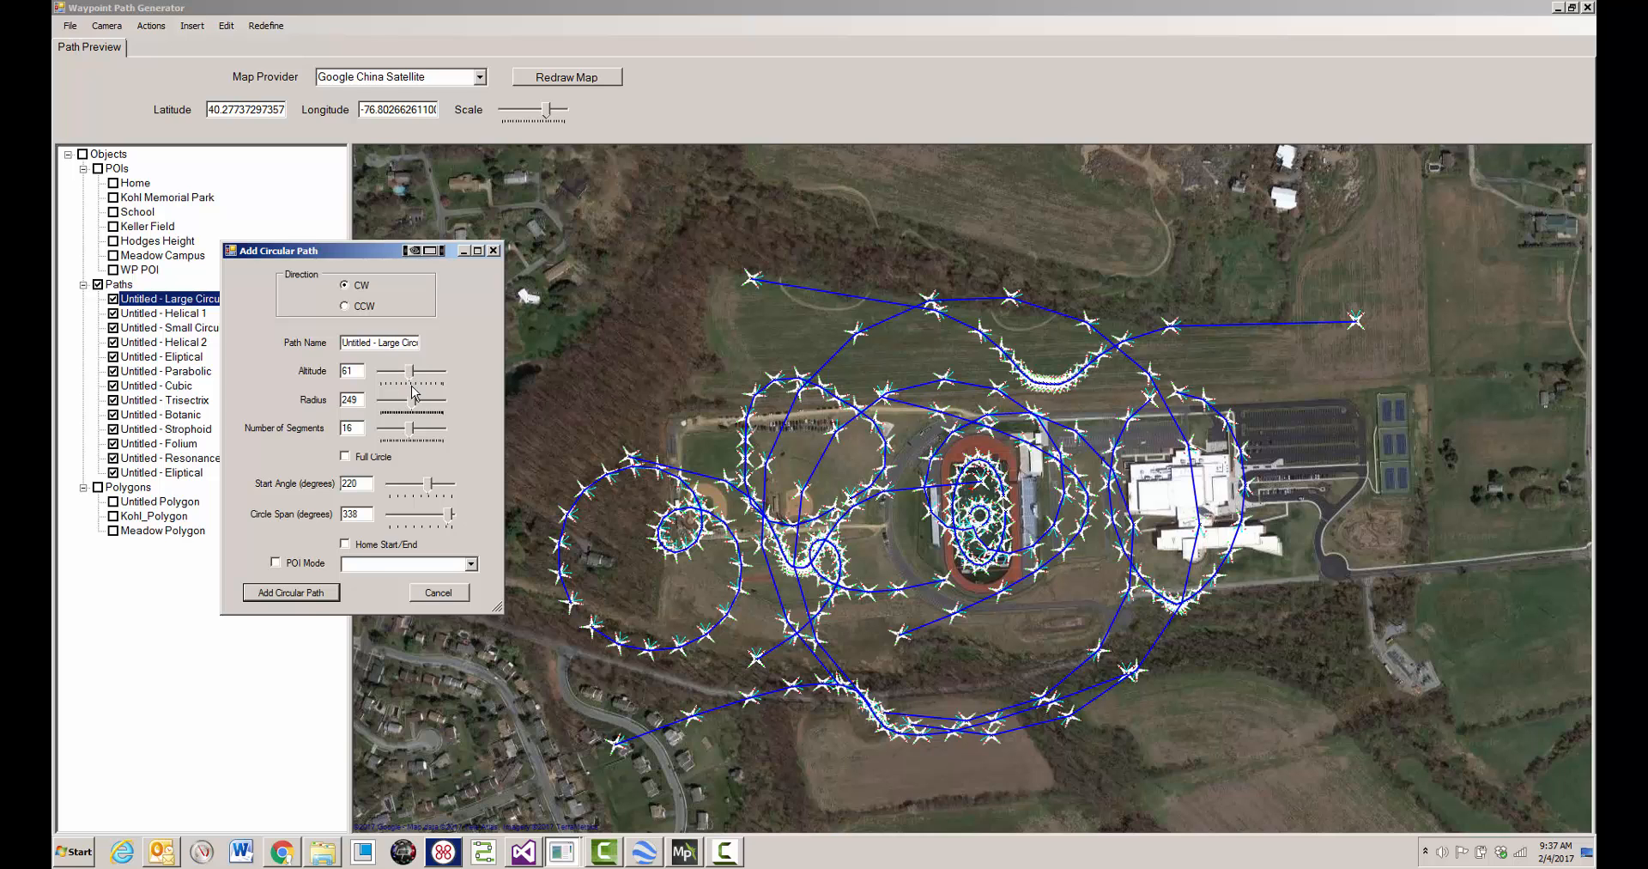
drag(416, 399, 417, 399)
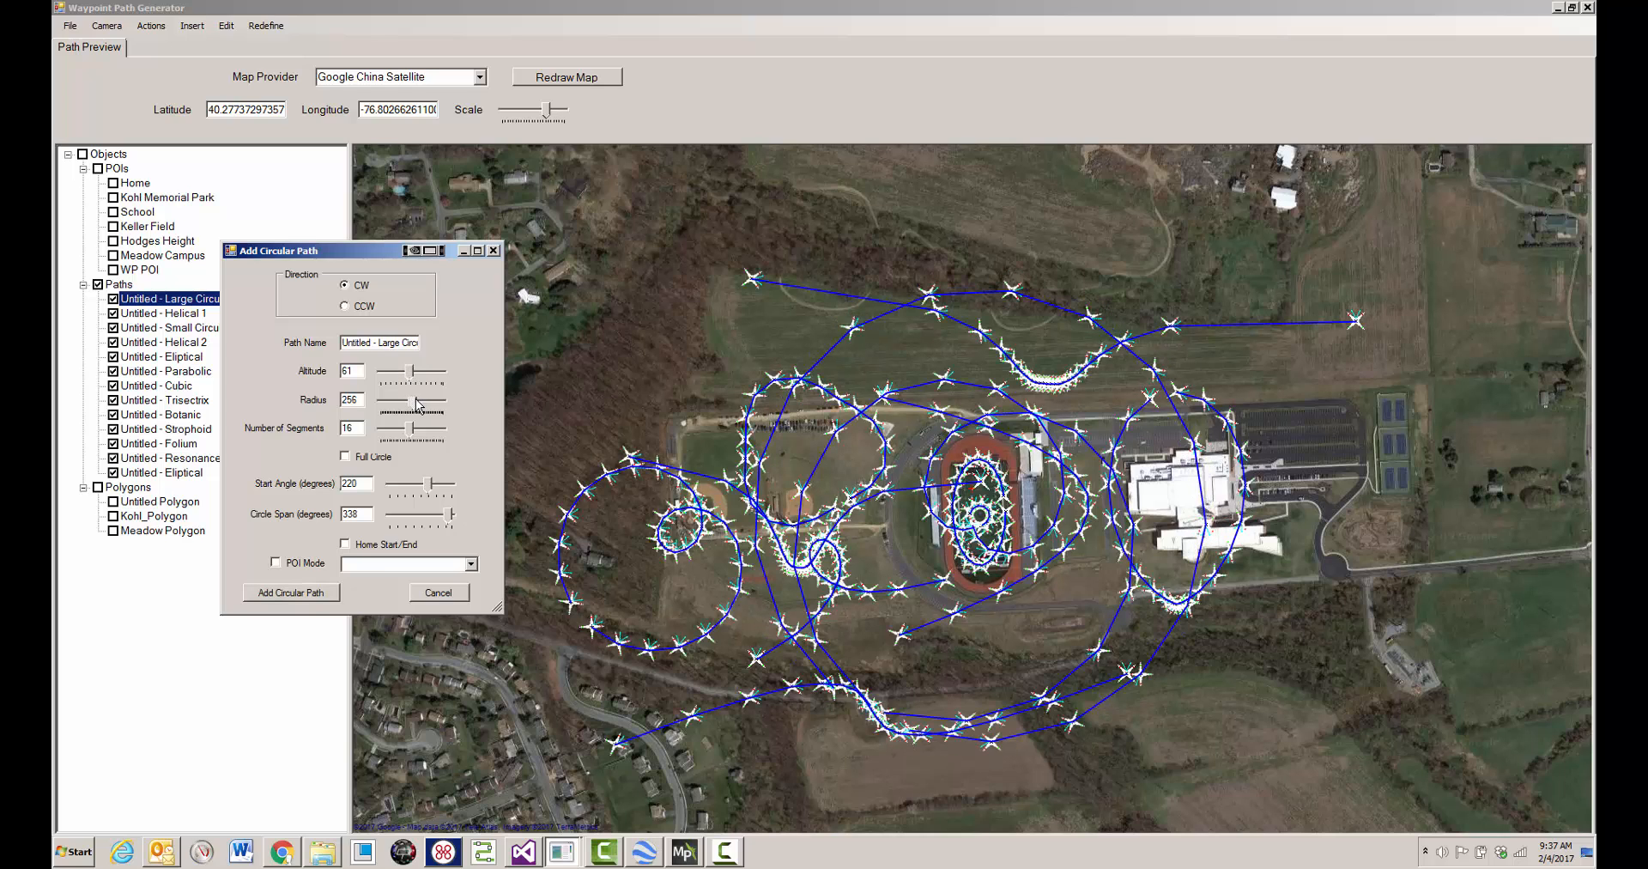
click(322, 593)
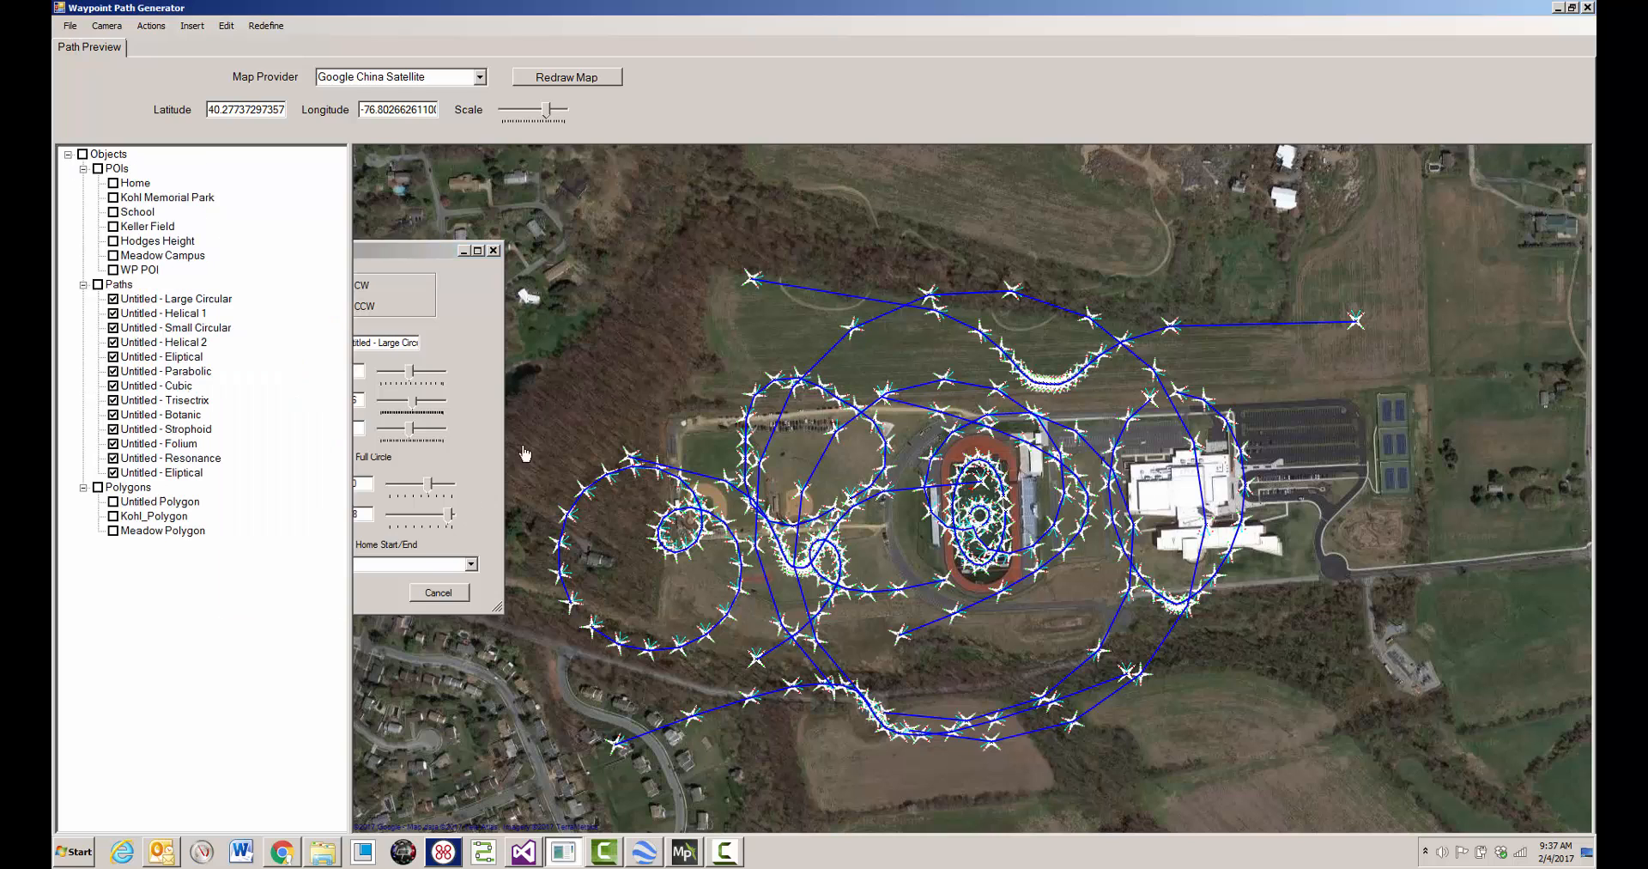
- Hide all paths on the map, then show only the Large Circular, Helical 1, Small Circular and Helical 2 paths
click(99, 285)
click(98, 285)
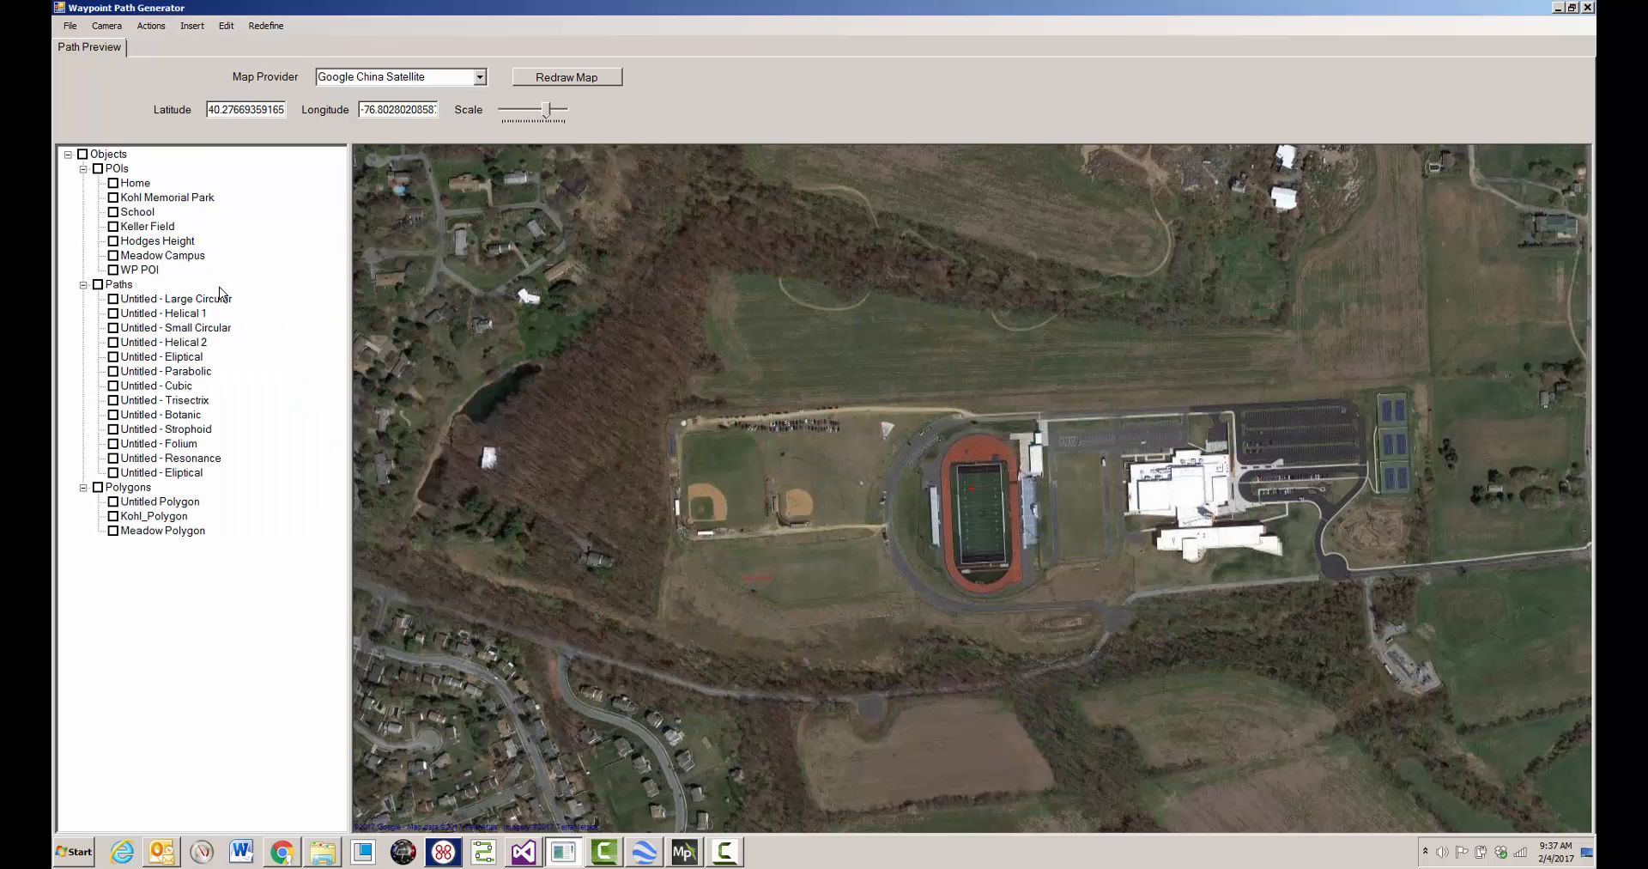
click(112, 299)
click(113, 314)
click(112, 327)
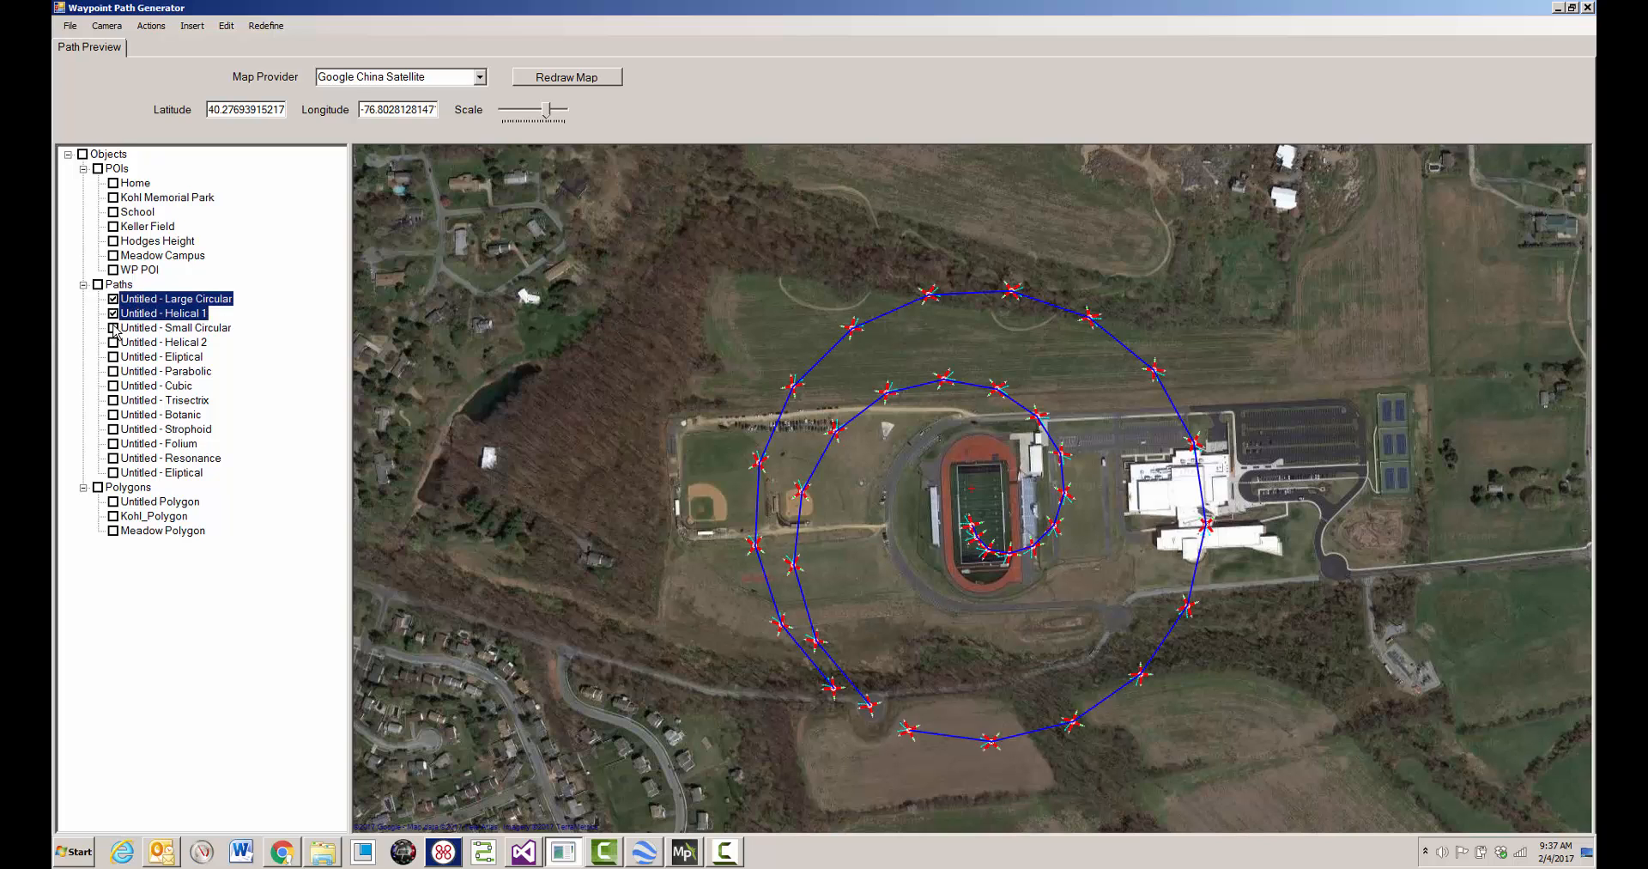
click(112, 343)
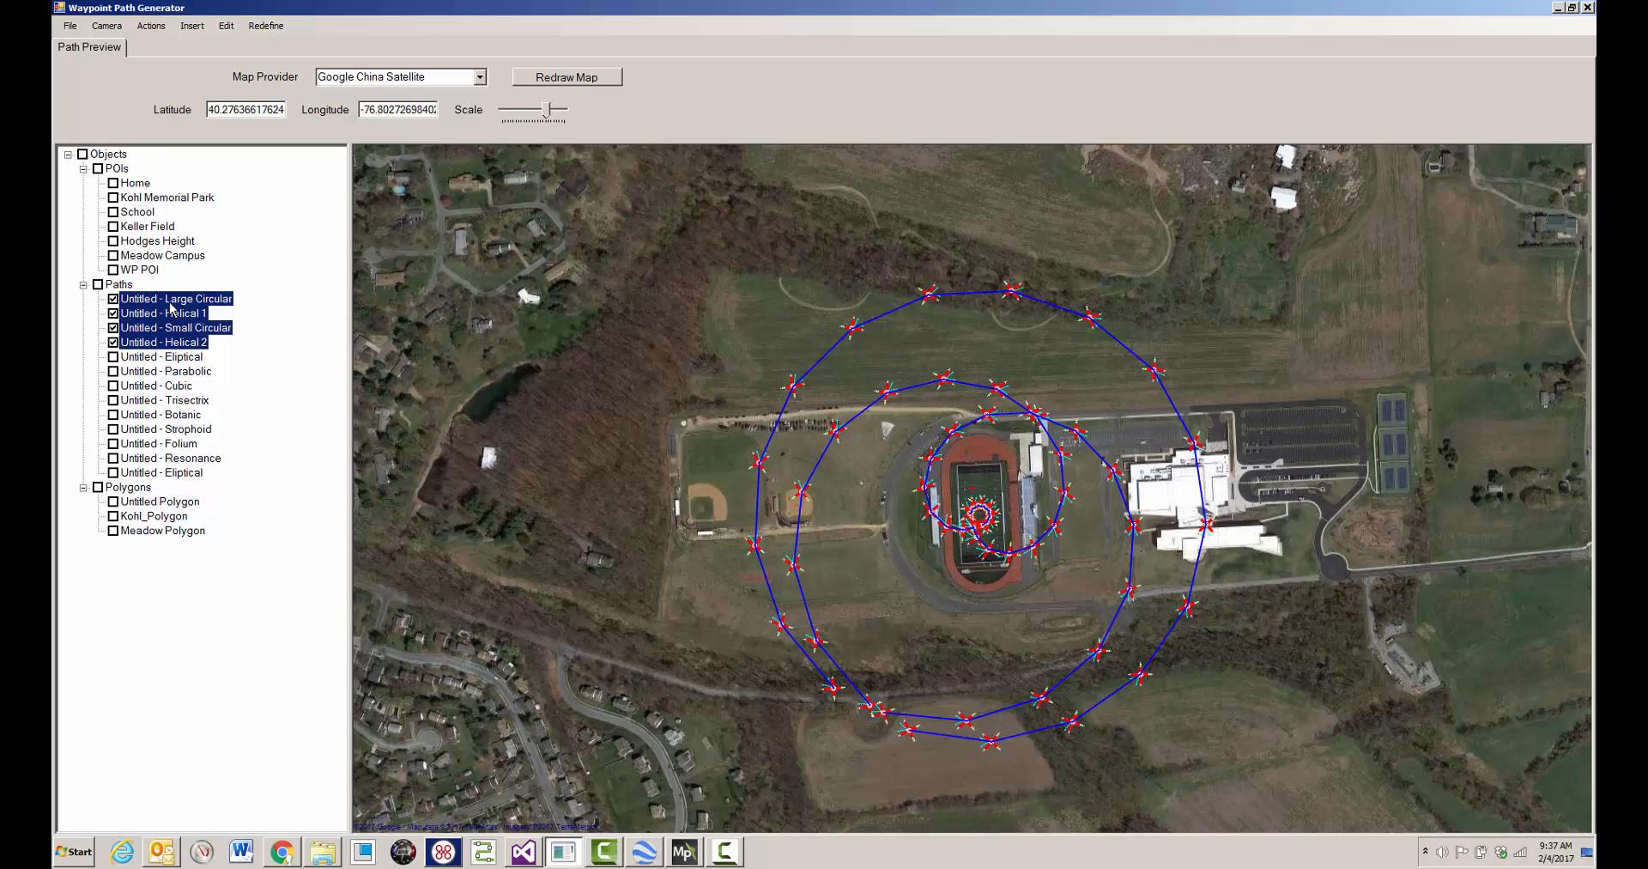
- Deselect the Large Circular, Helical 1, Small Circular and Helical 2 paths while keeping them shown on the map
click(170, 302)
click(181, 315)
click(196, 331)
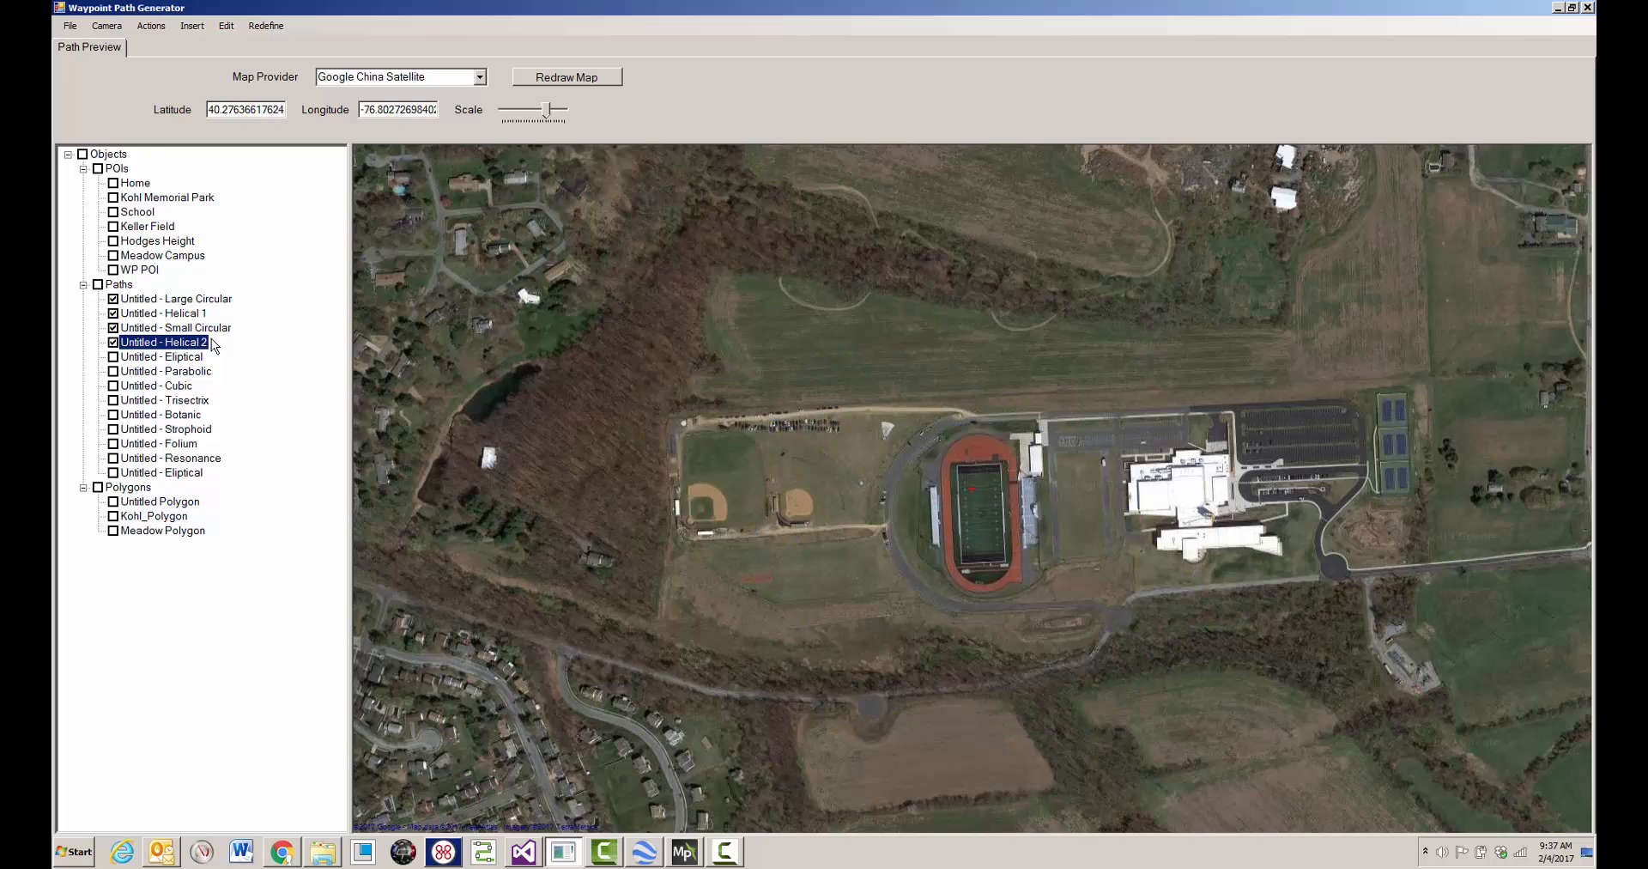
click(213, 343)
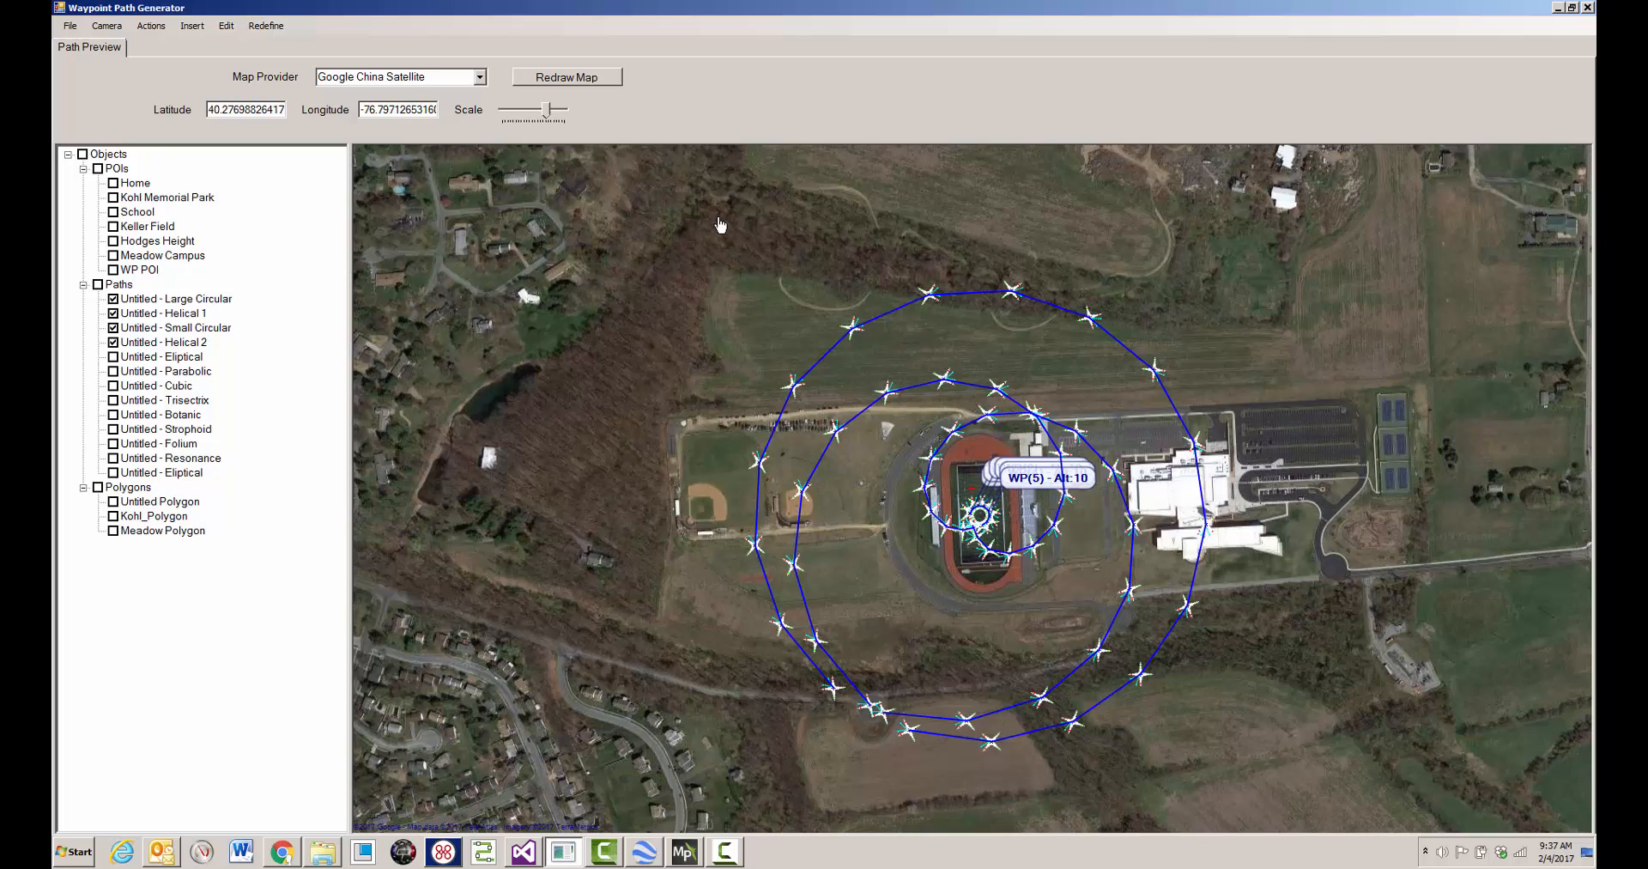
- Join the Helical 1 path to the Small Circular path at their adjacent end waypoints on the football field, deleting the original paths
scroll(721, 225, up, 3)
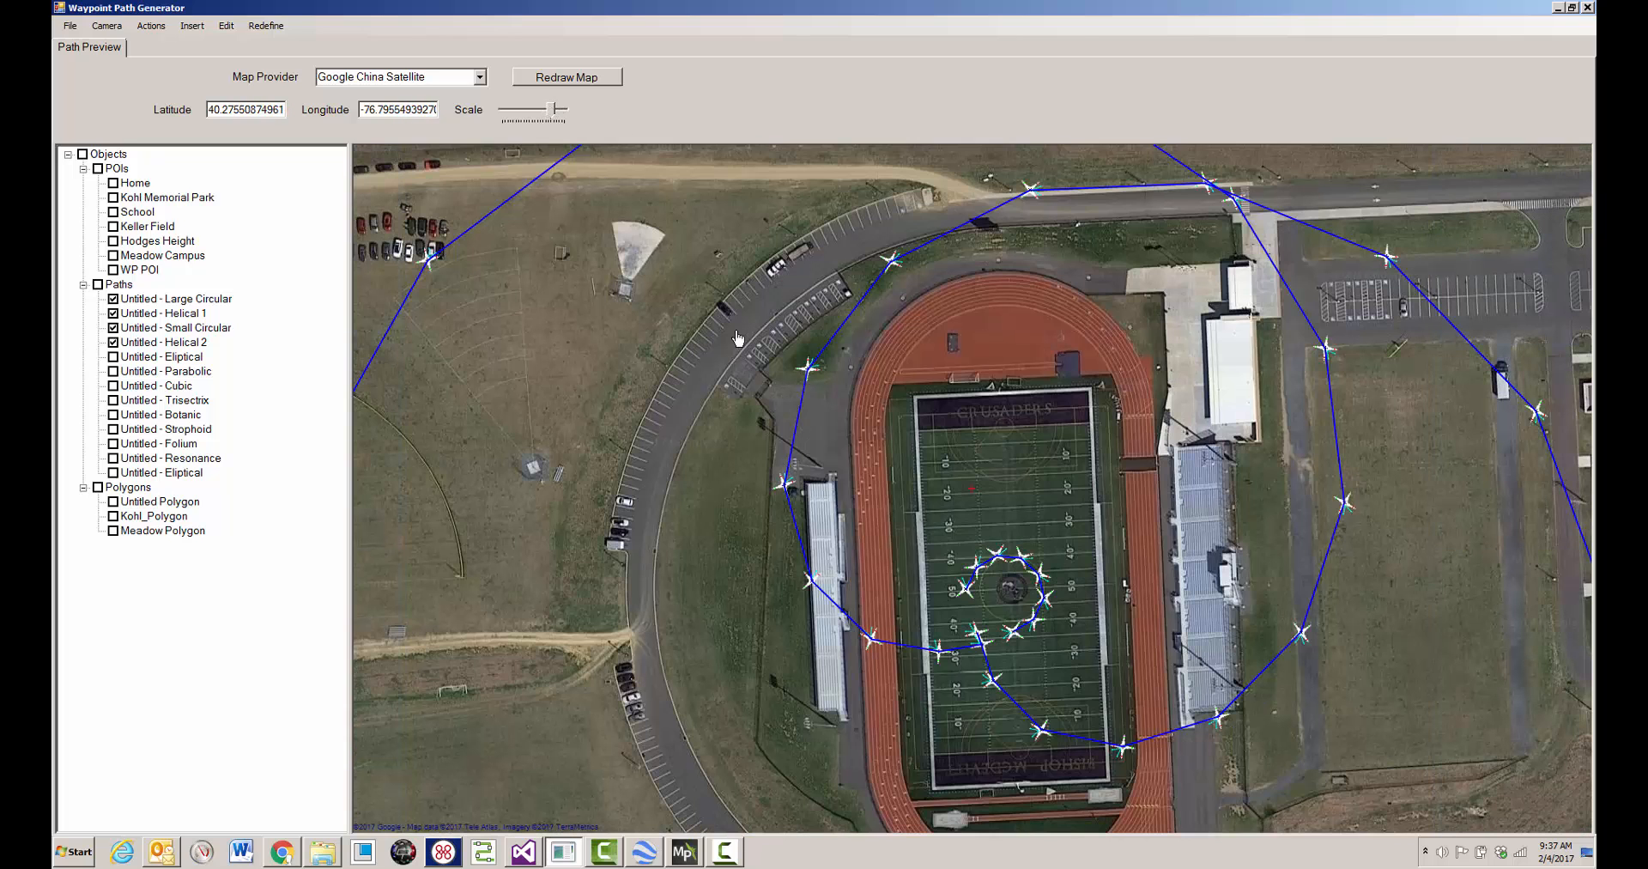
click(967, 639)
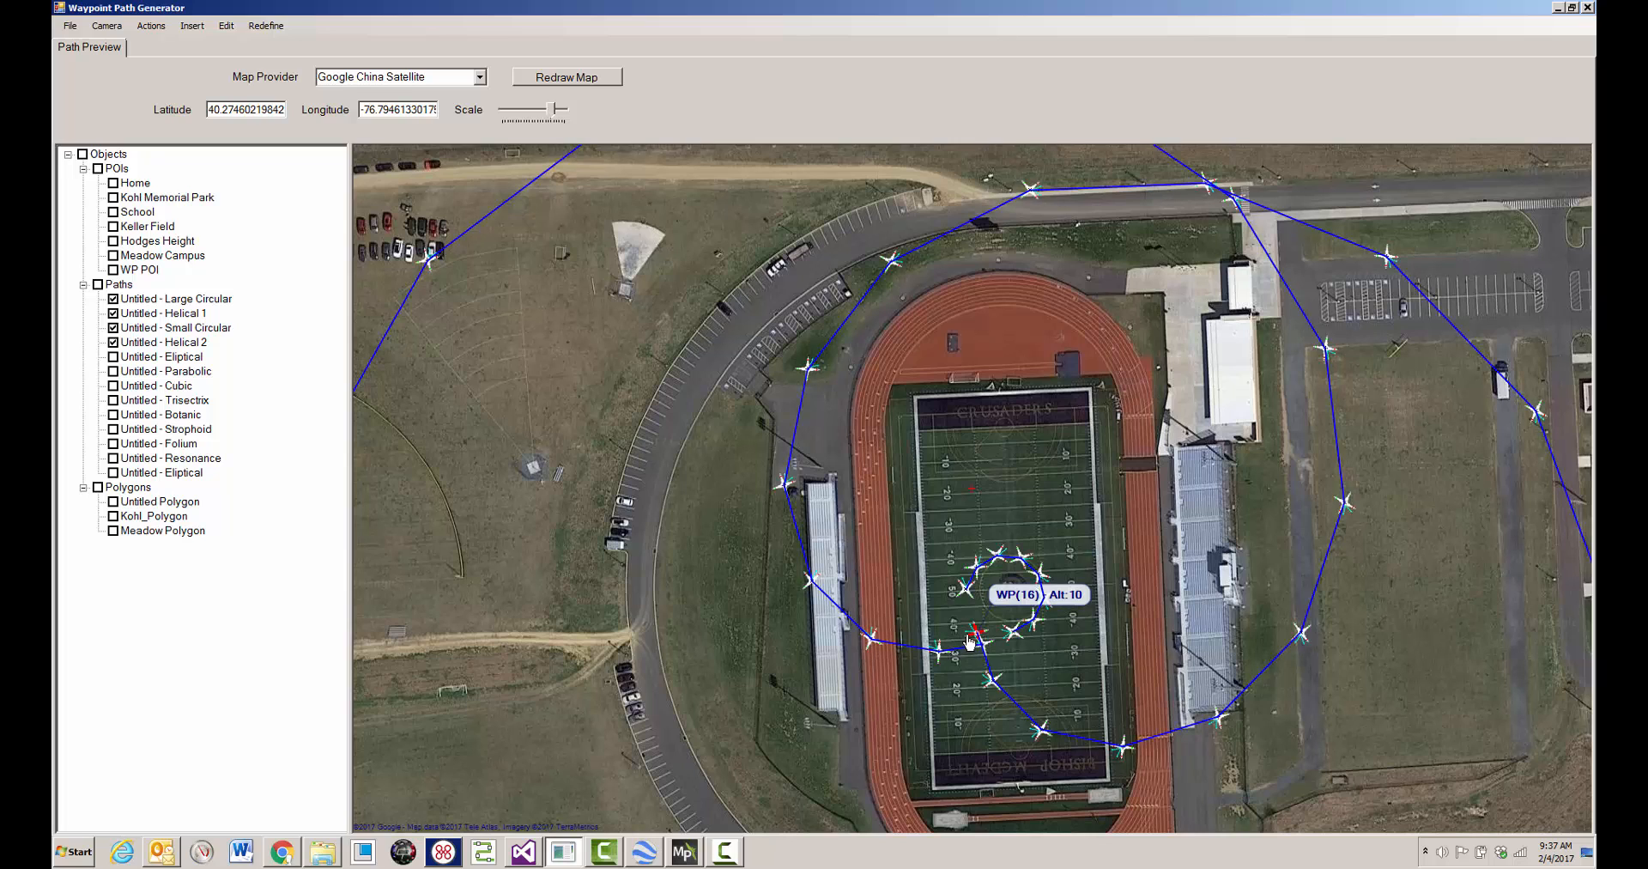
click(964, 589)
right_click(909, 580)
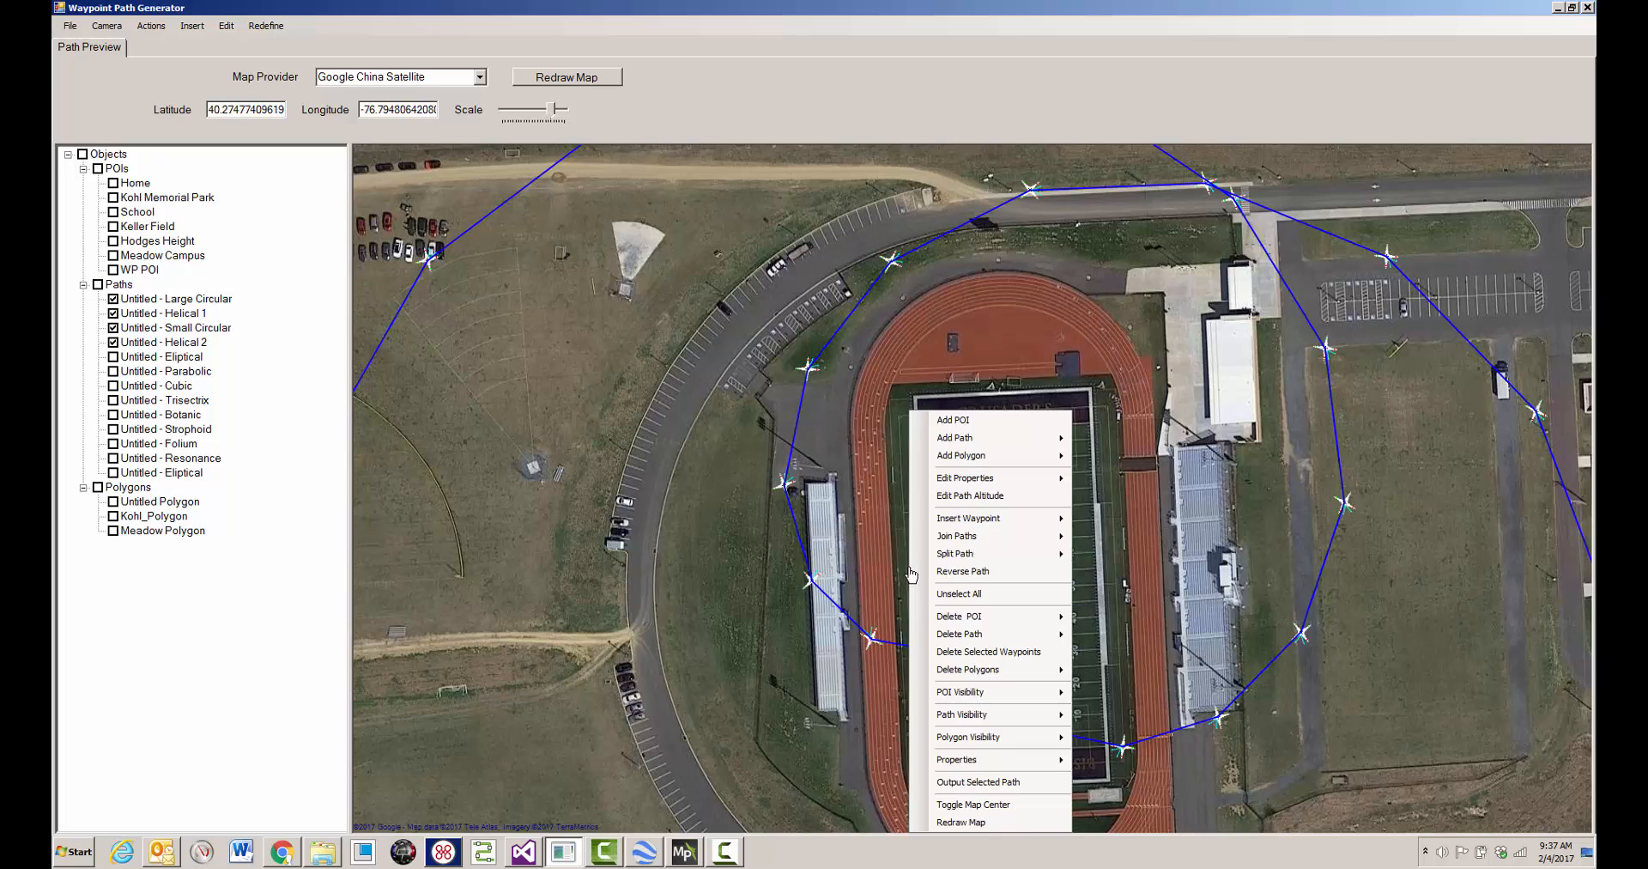
mouse_move(975, 539)
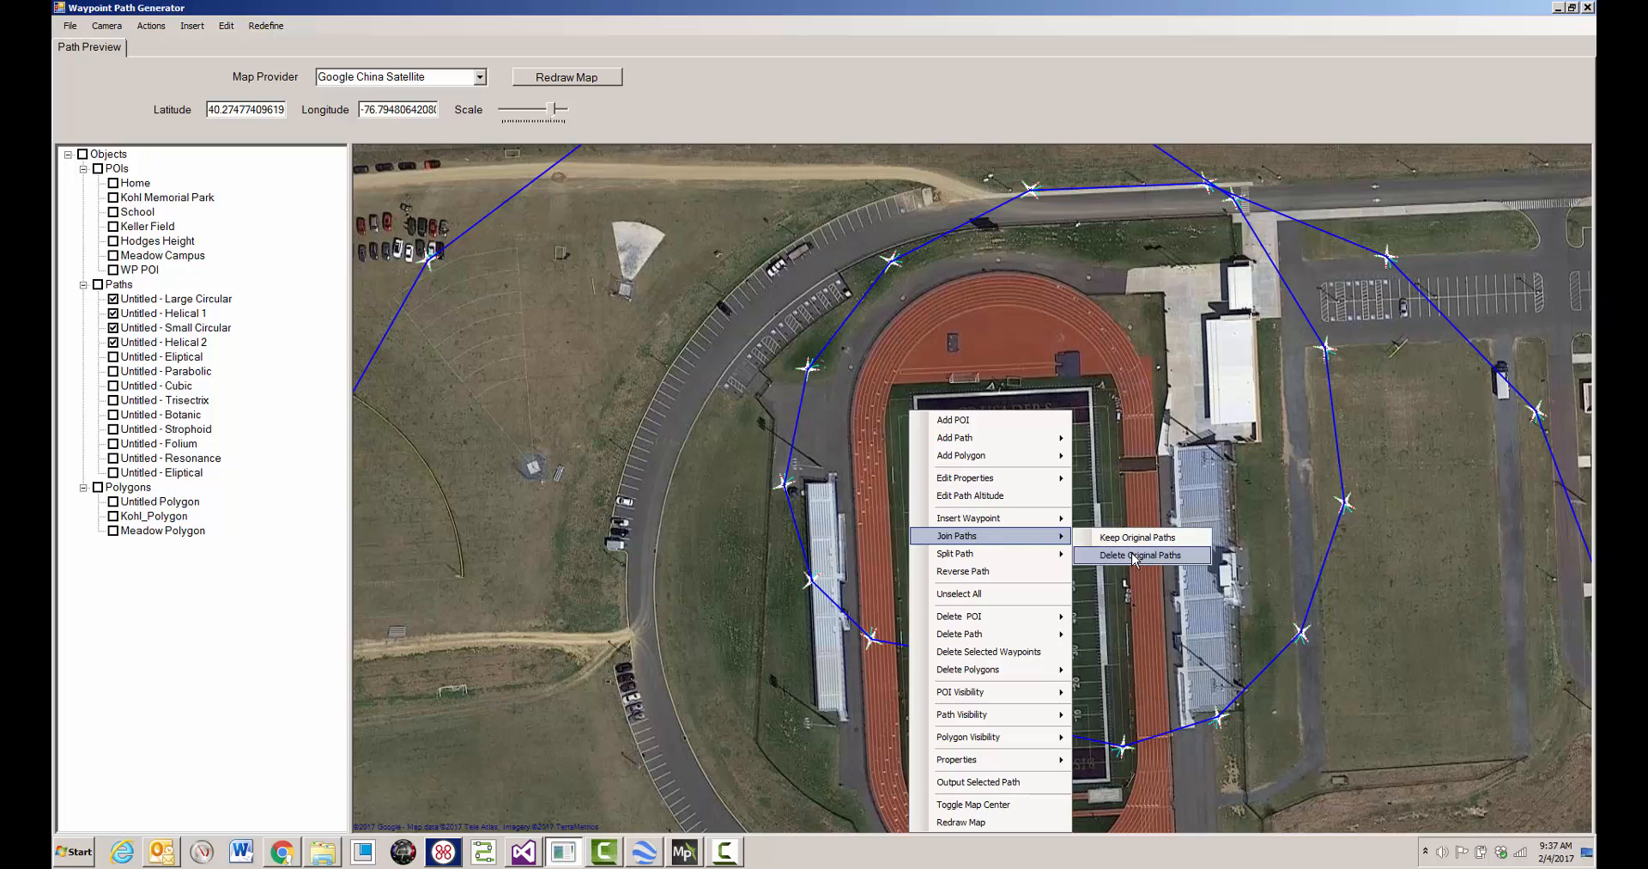
click(1135, 556)
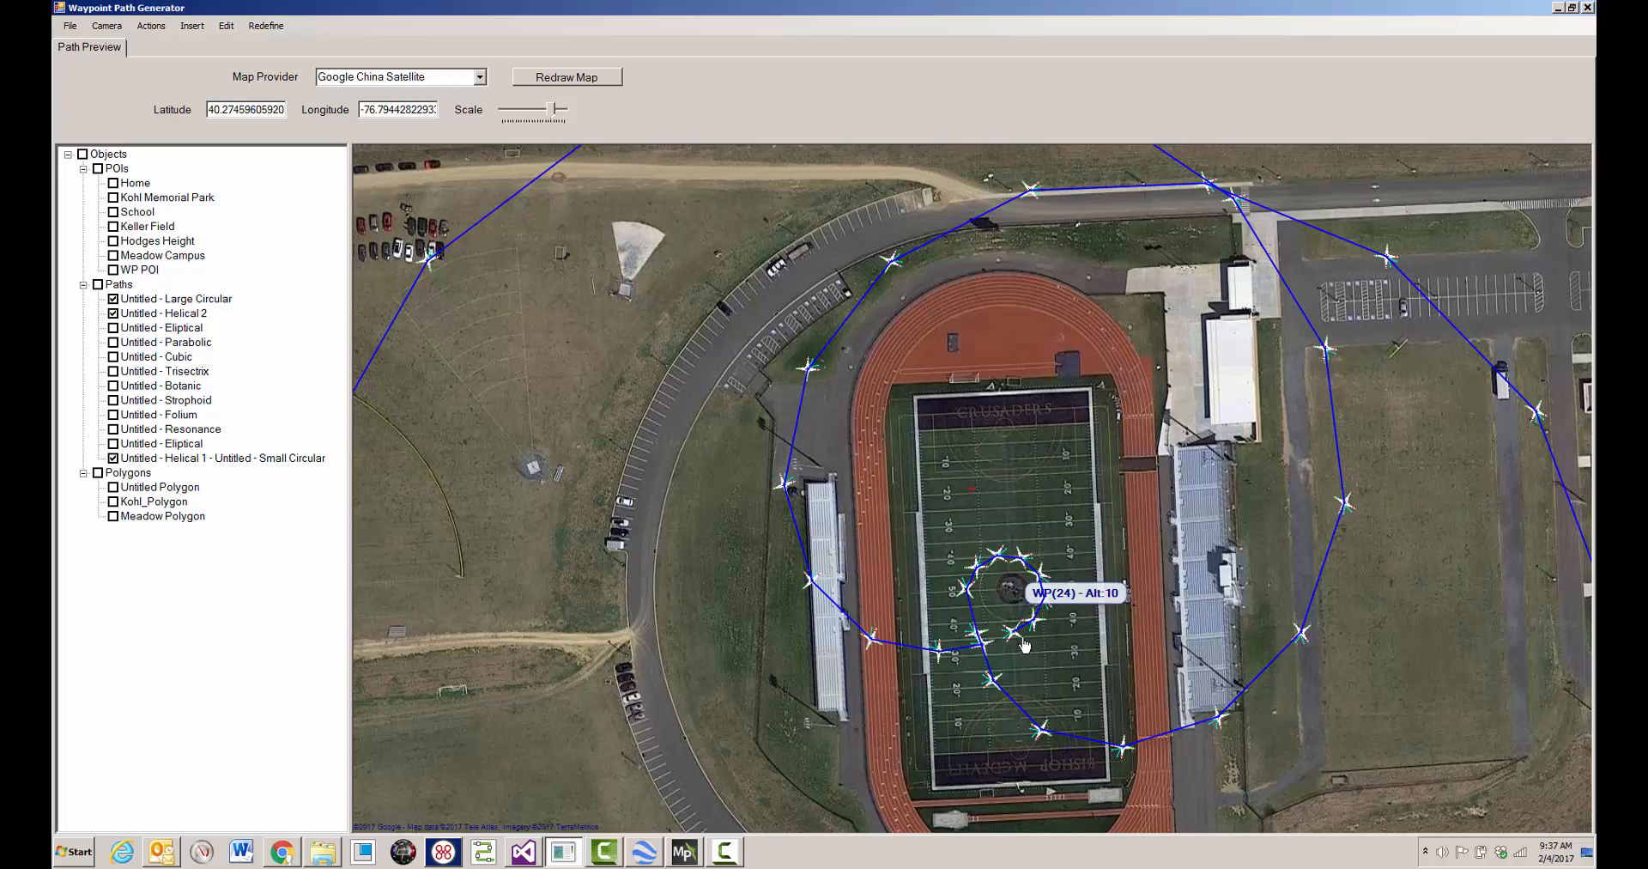
- Join the Helical 2 path with the combined Helical 1 - Small Circular path at the field's center, deleting the originals
mouse_move(989, 648)
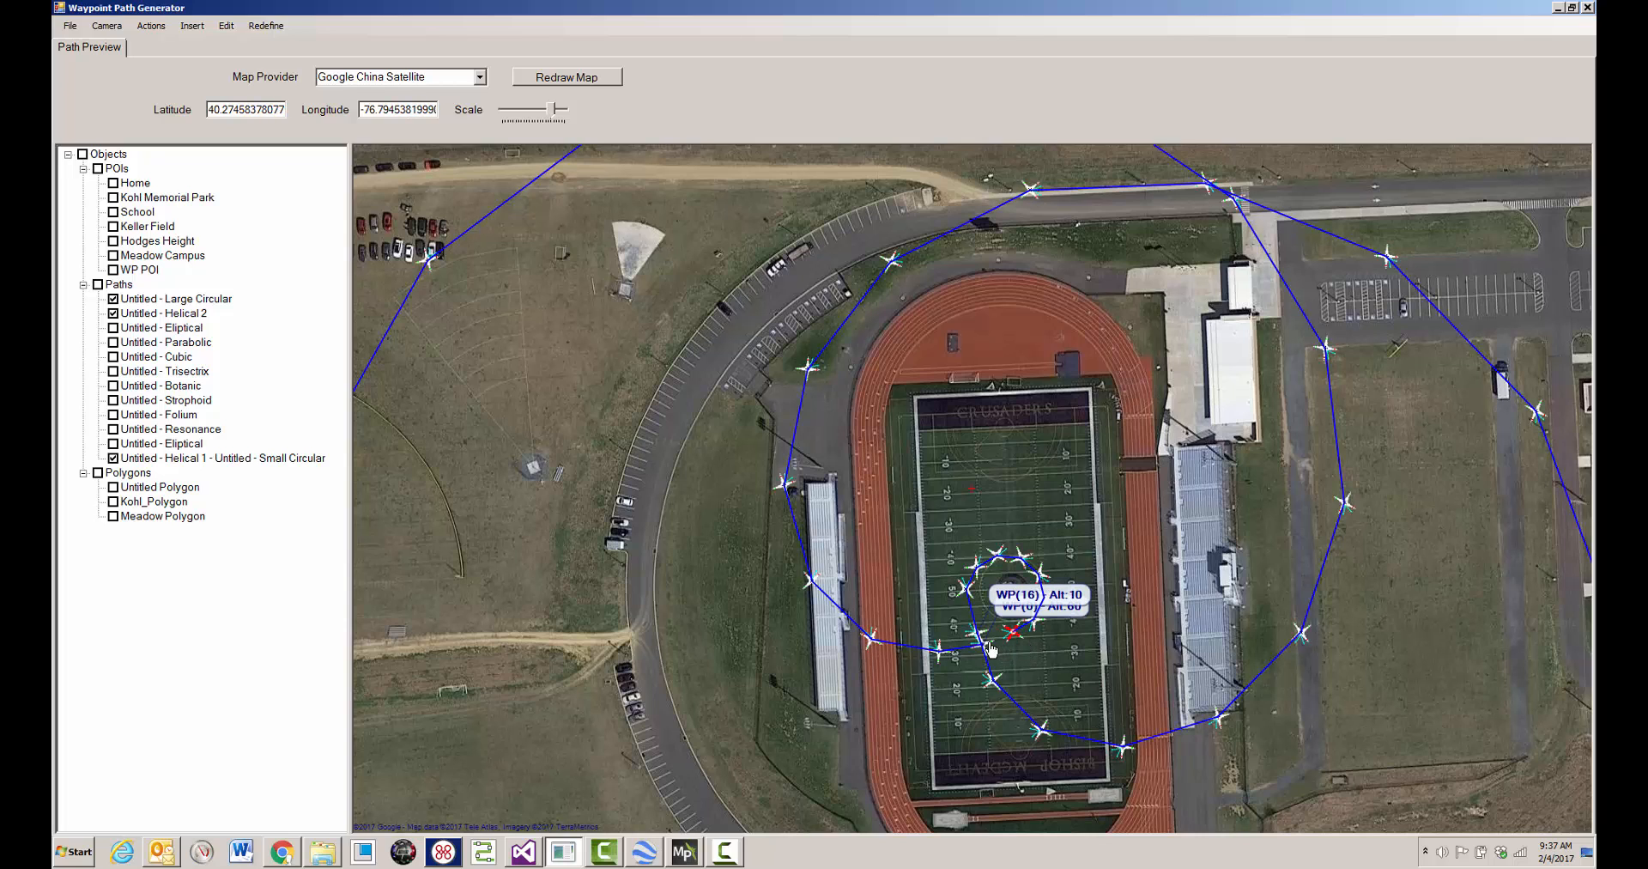
right_click(991, 649)
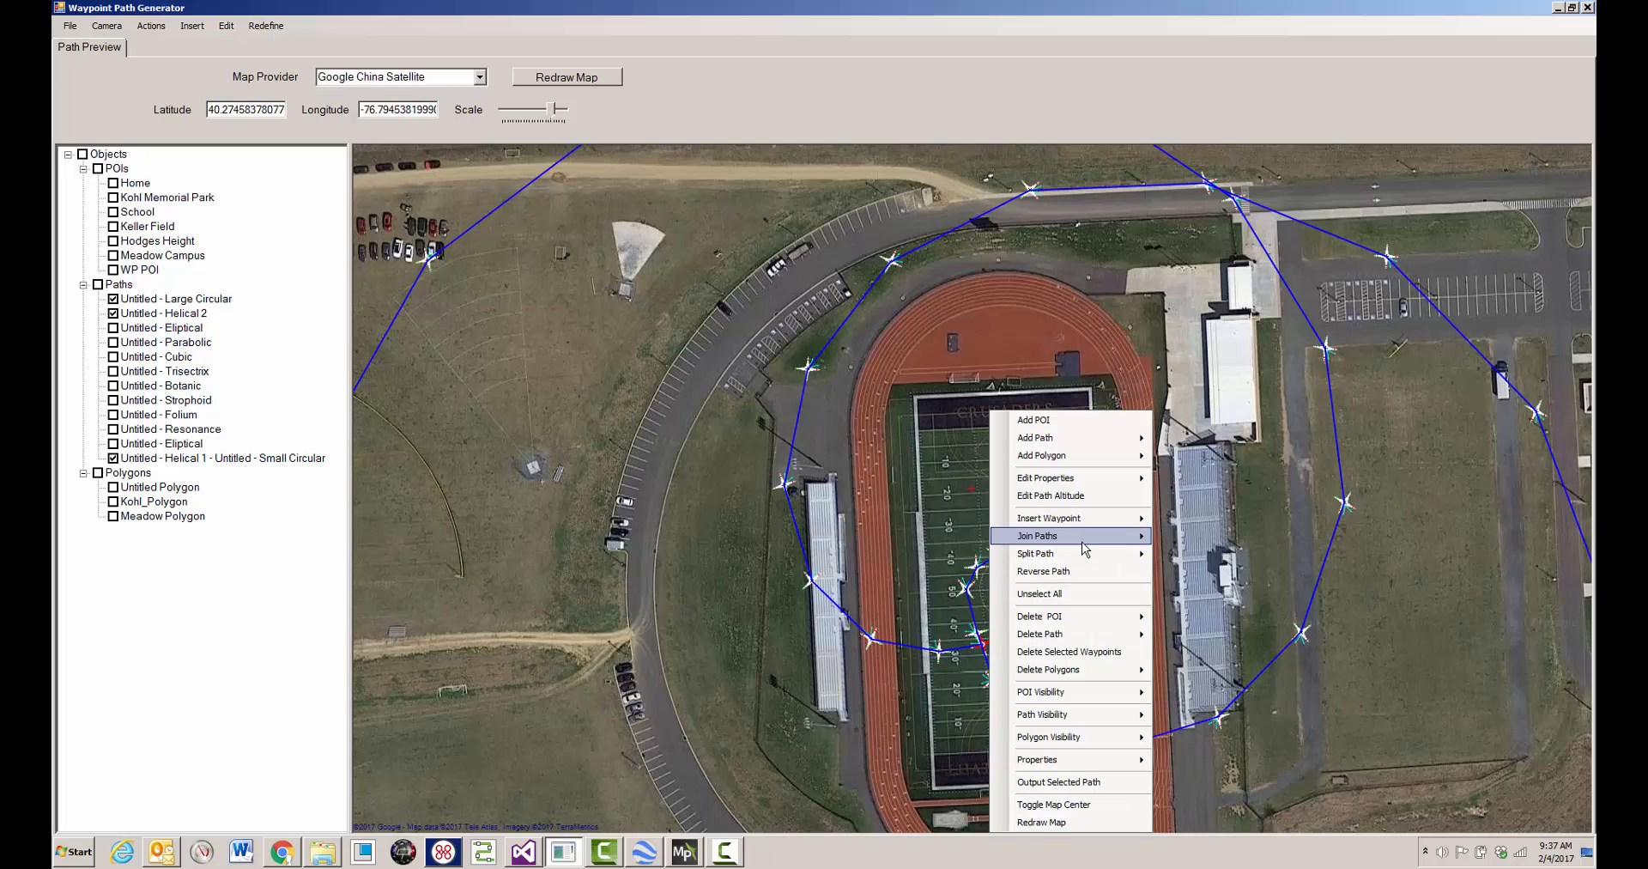
mouse_move(1092, 543)
click(1206, 557)
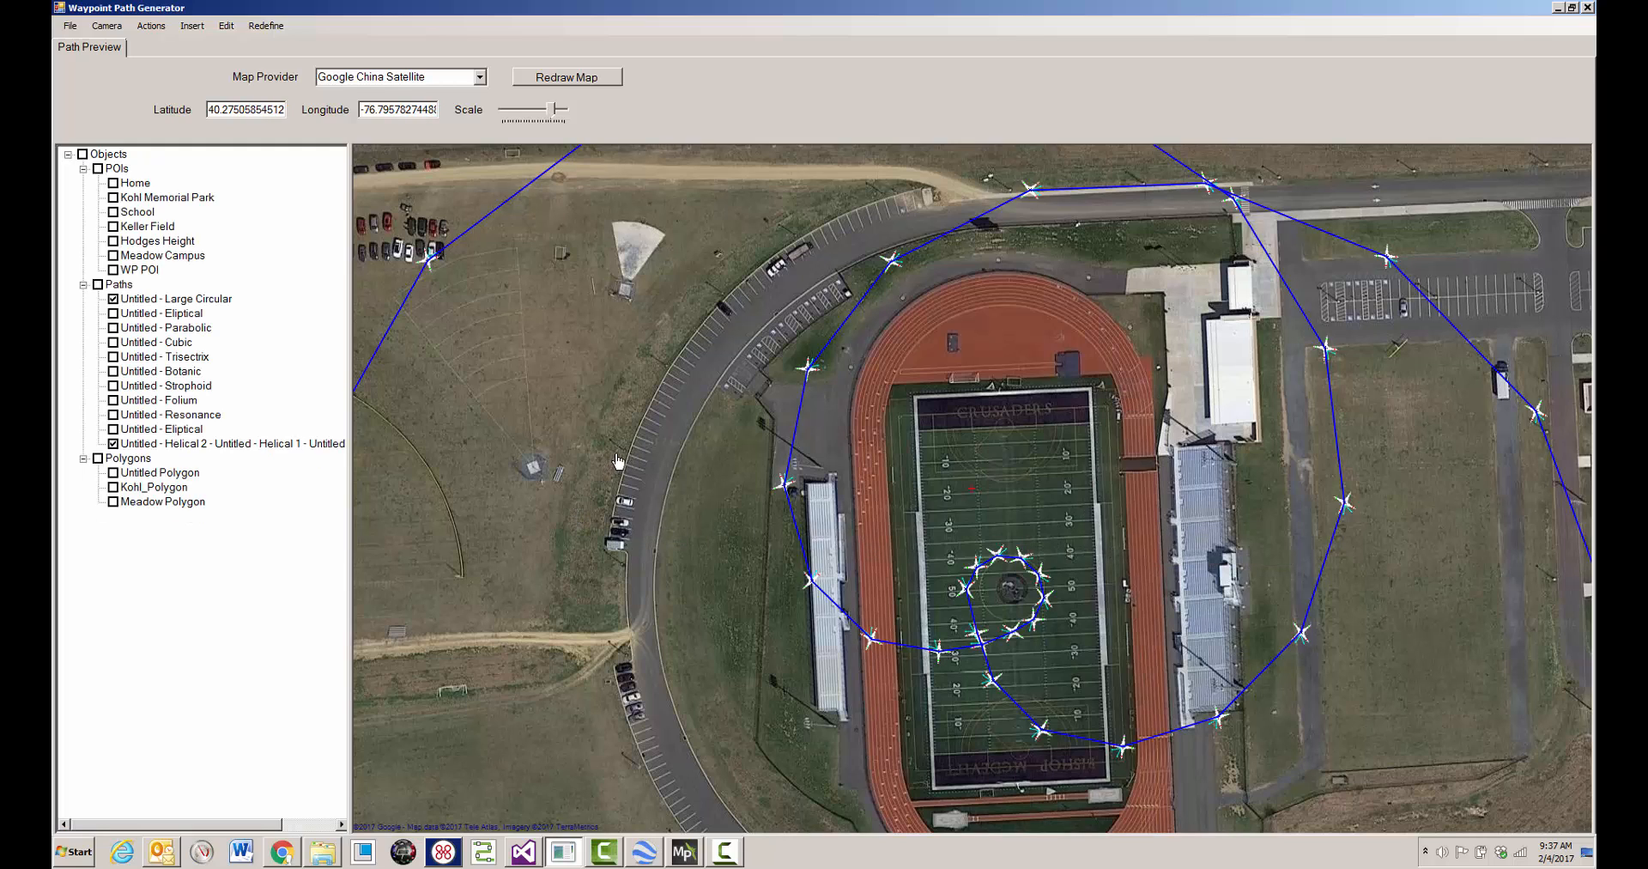
- Join the Large Circular path to the combined helical path at their end waypoints near the cul-de-sac, deleting the original paths
drag(557, 115, 549, 115)
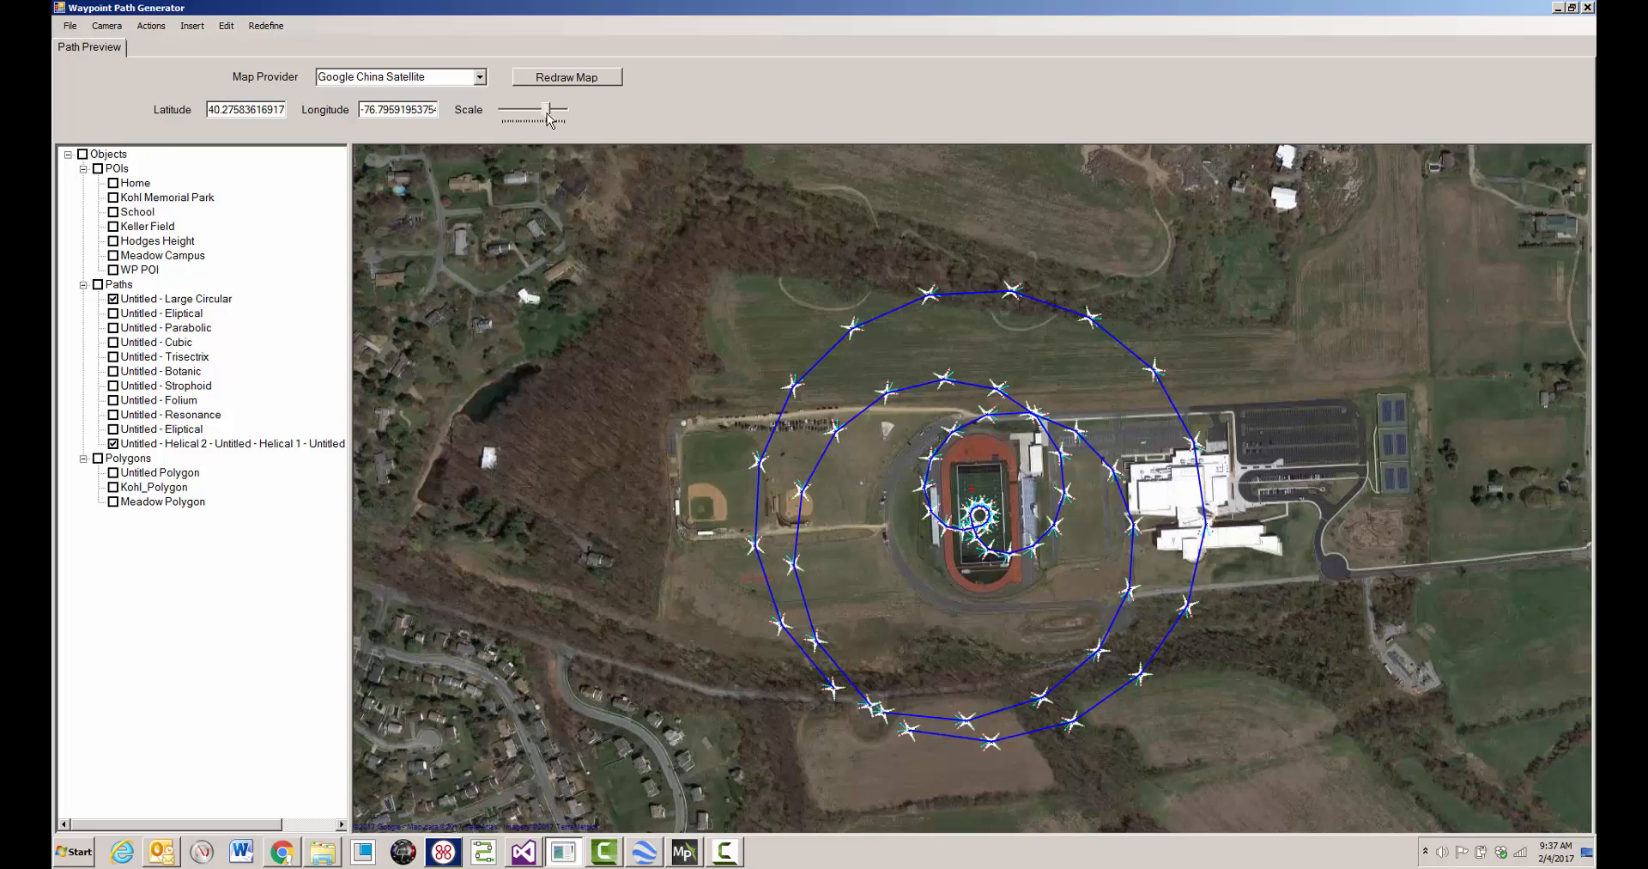
scroll(892, 739, down, 1)
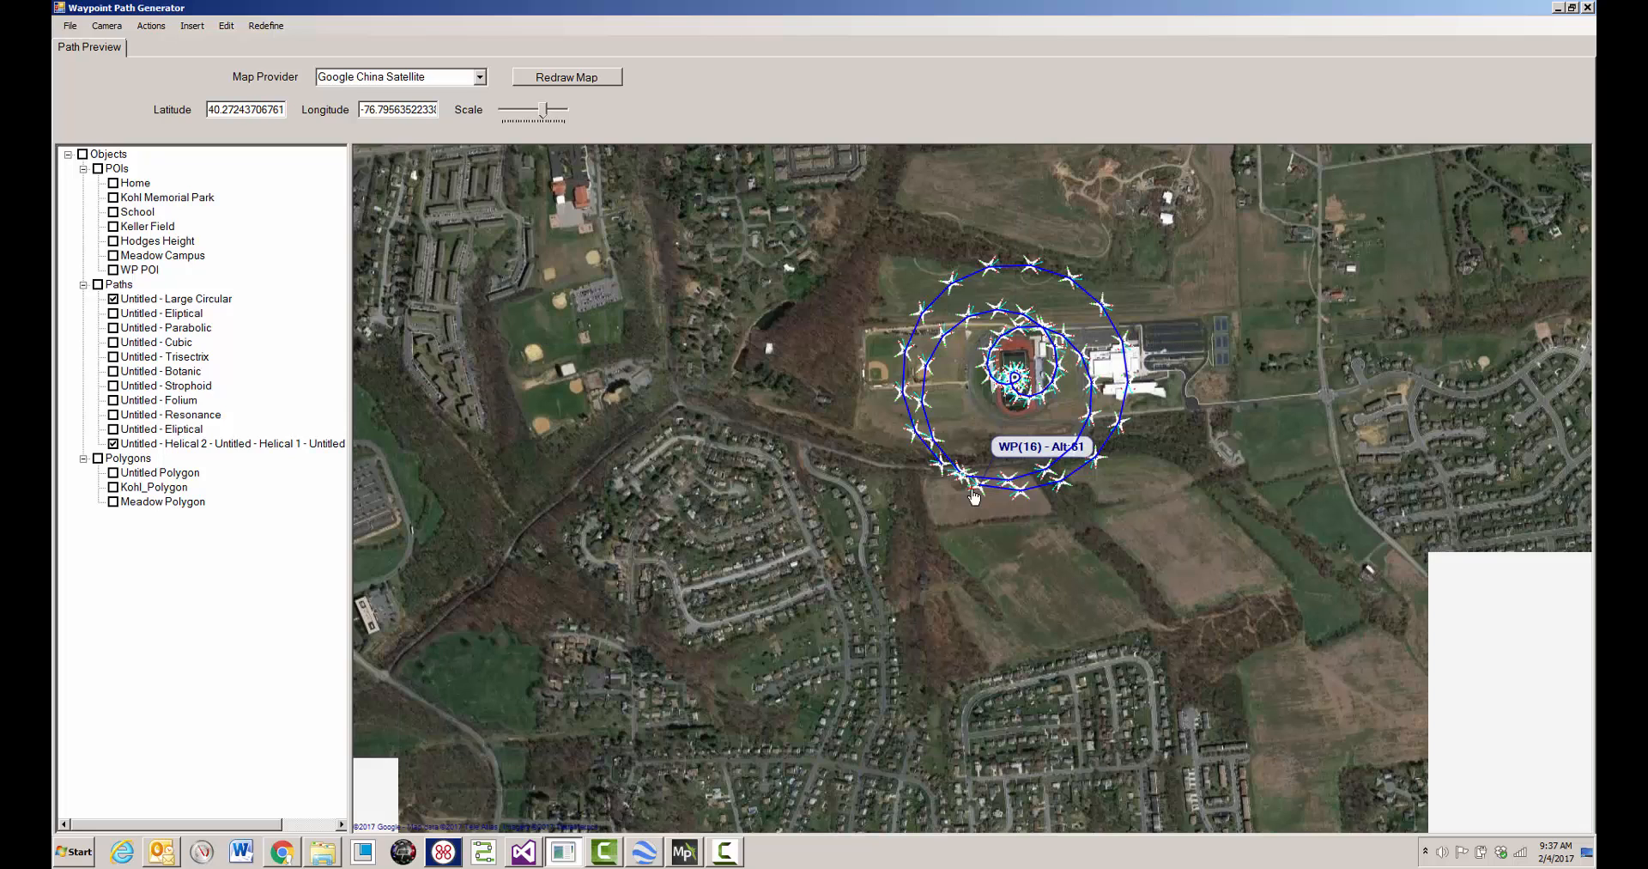
scroll(1030, 435, up, 2)
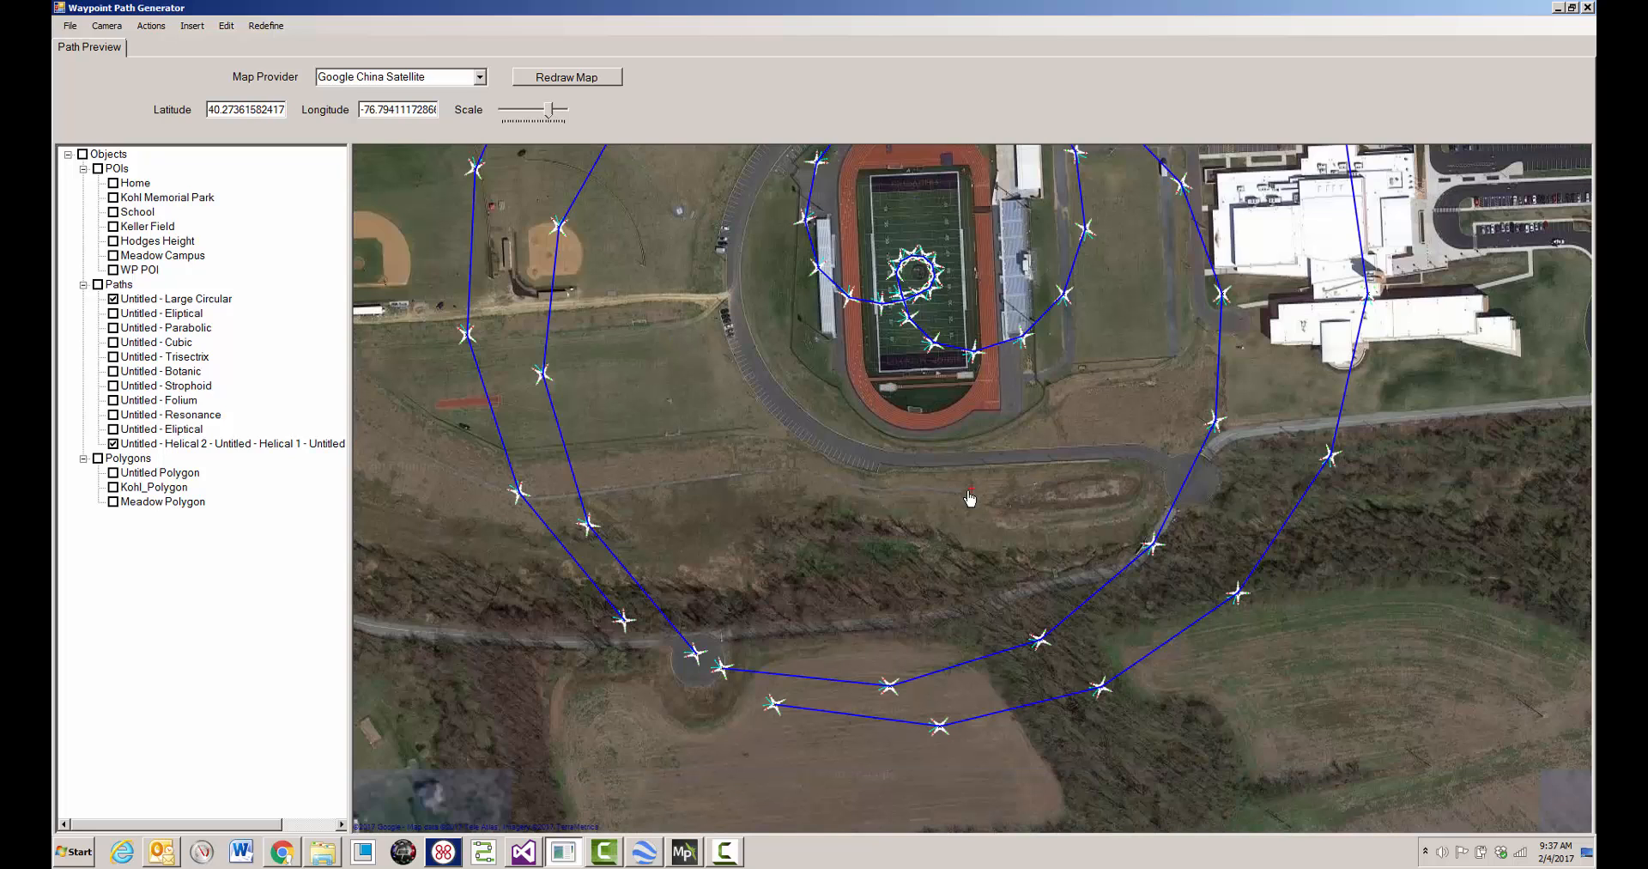
click(774, 712)
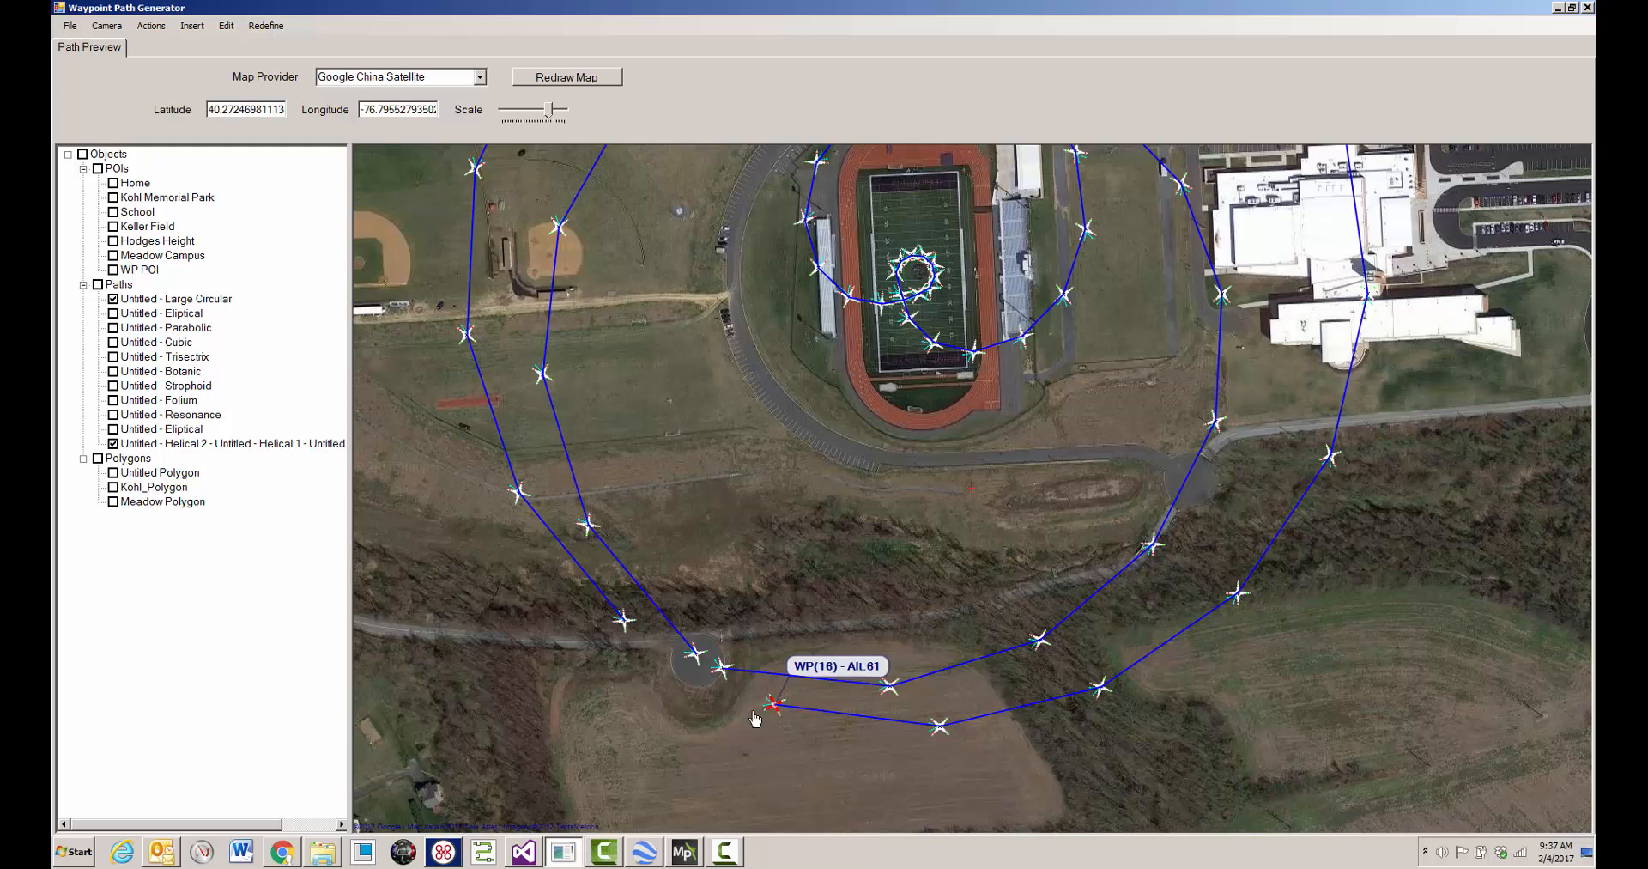
click(694, 656)
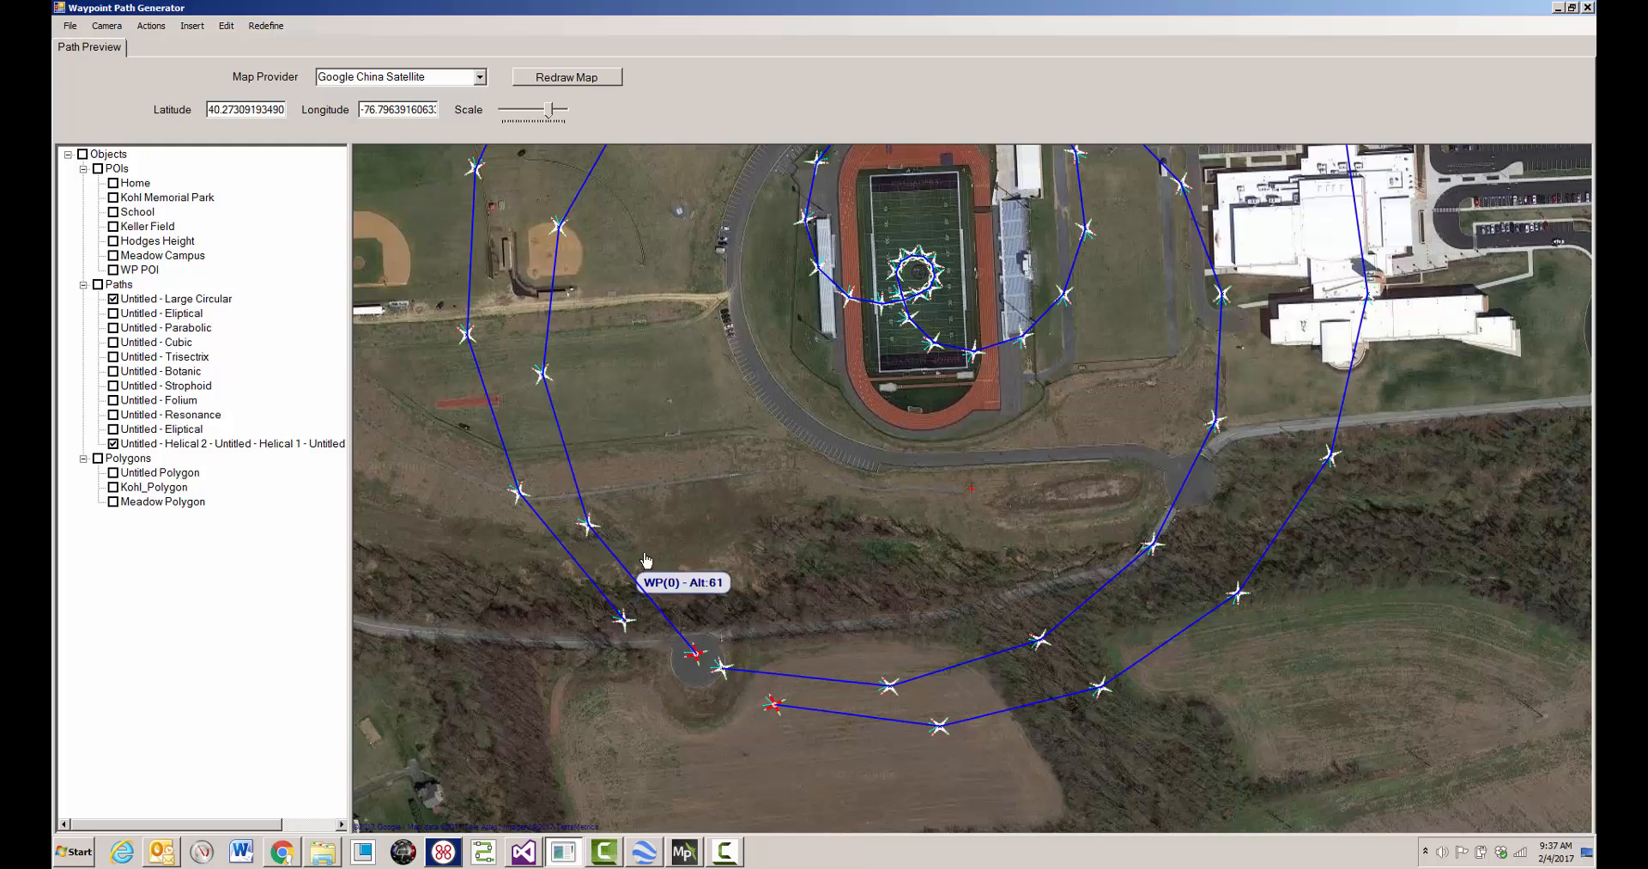
right_click(685, 520)
mouse_move(730, 541)
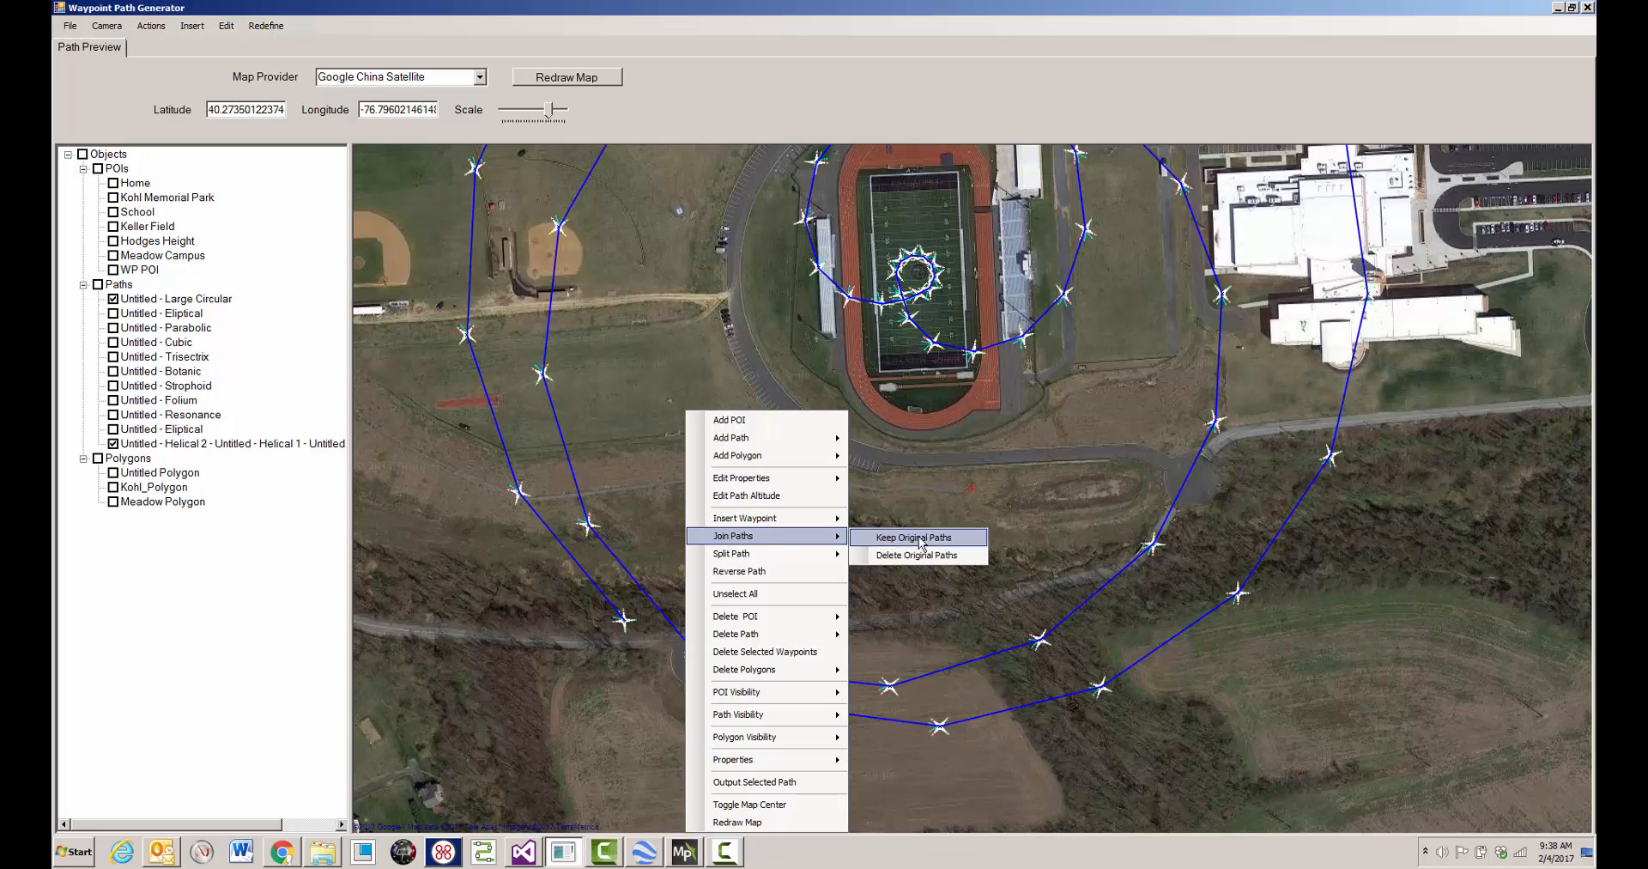
click(936, 556)
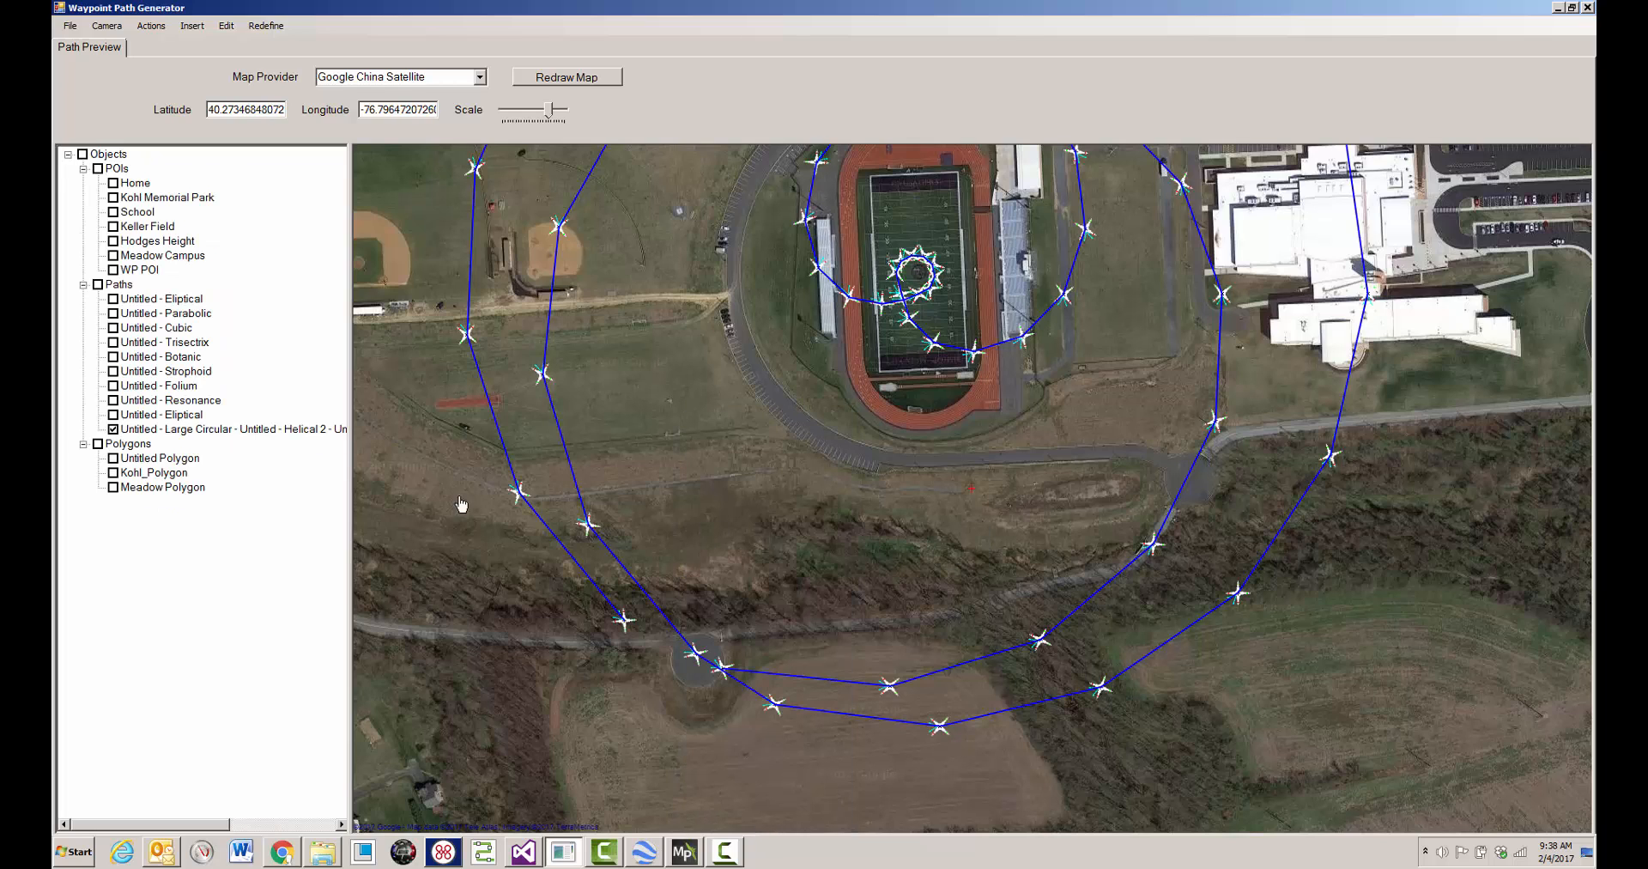
- Rename the combined path as School - Helix IN/Out
click(306, 428)
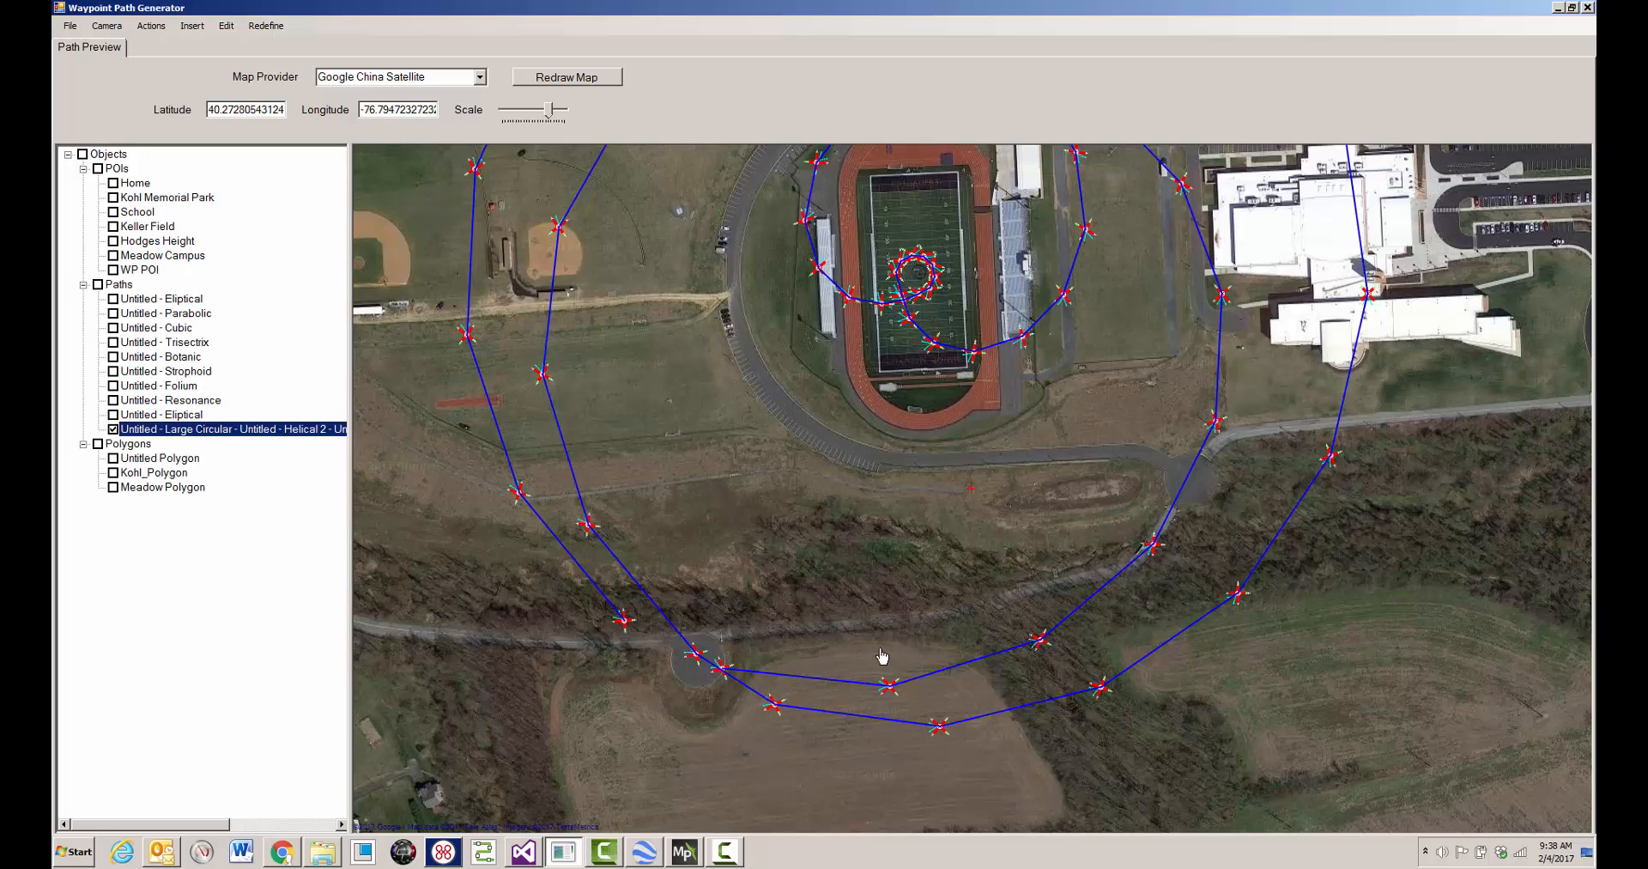
right_click(752, 465)
mouse_move(854, 478)
click(973, 500)
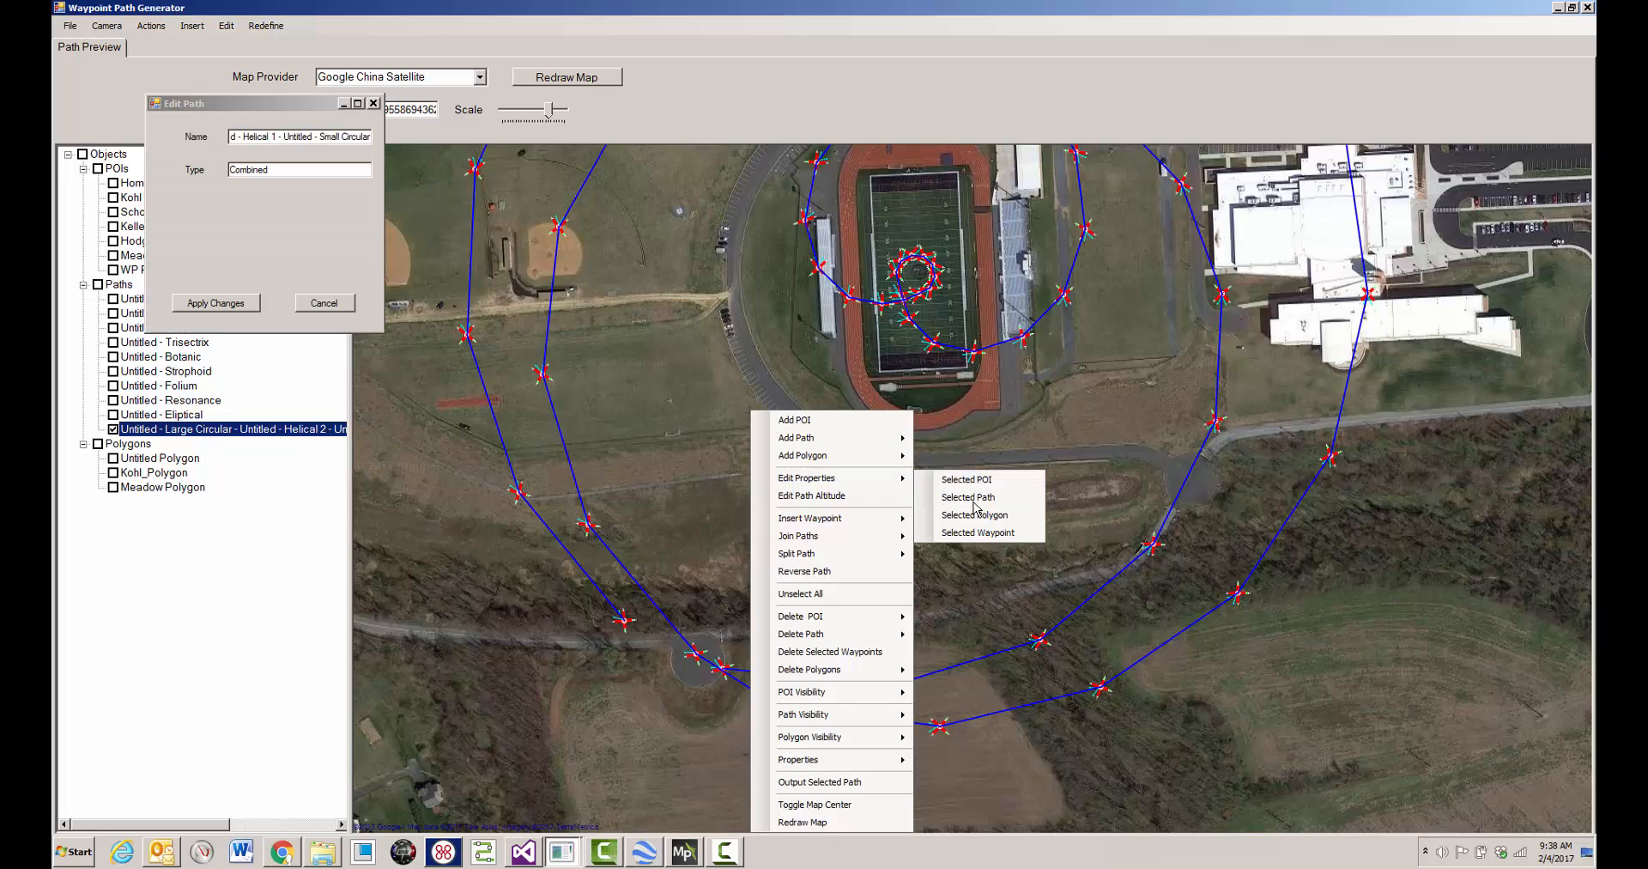
double_click(356, 136)
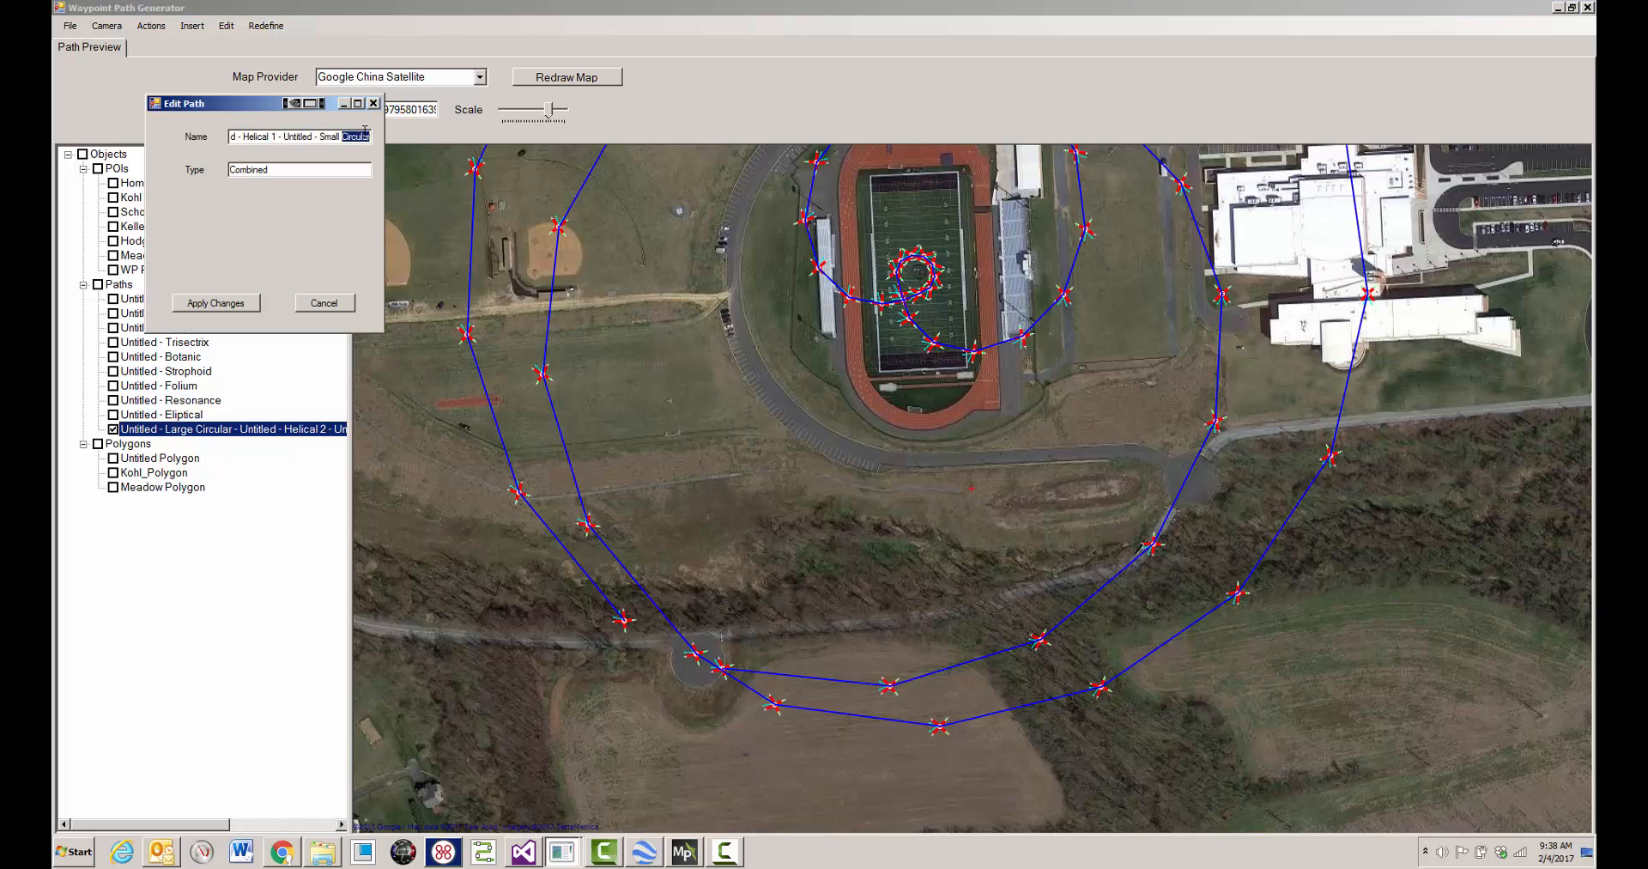
key(ctrl+a)
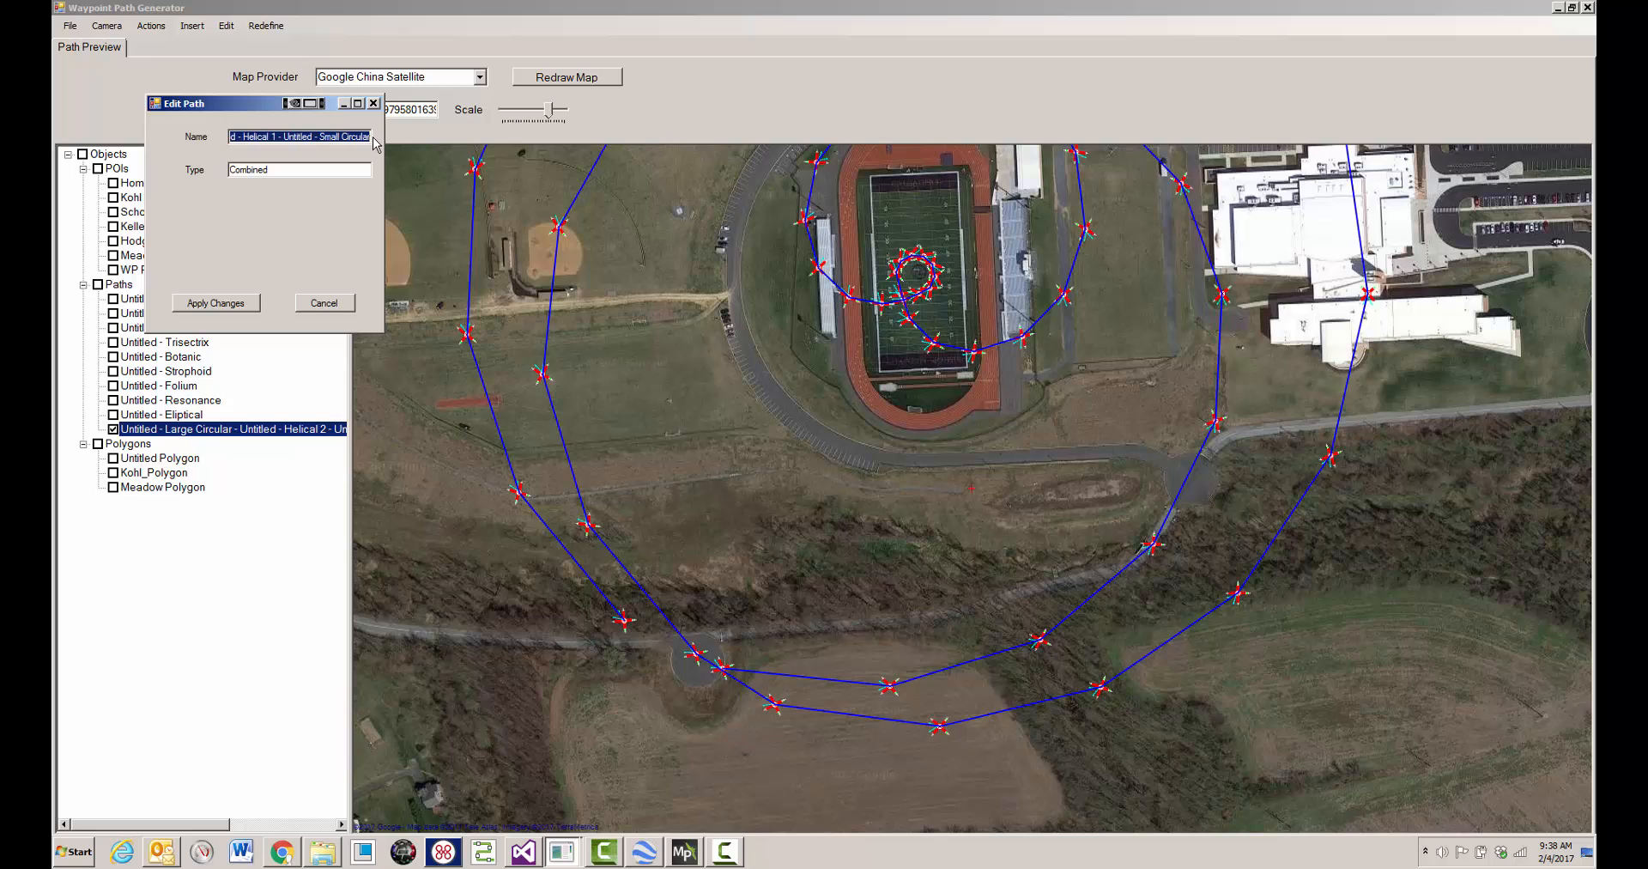
text(School - Helix IN/Out)
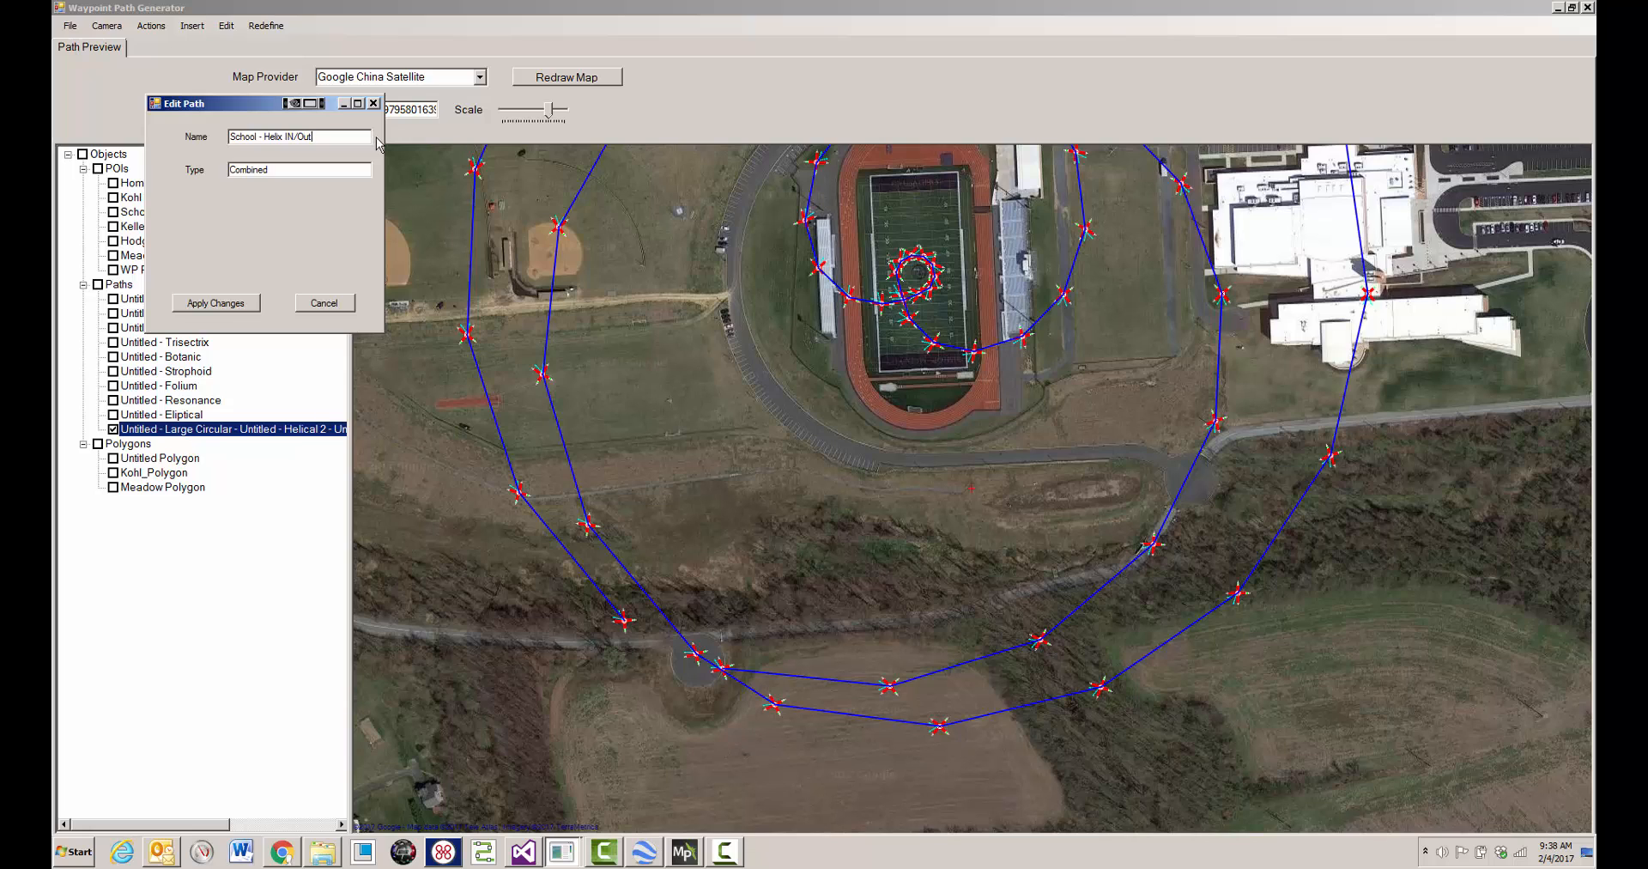
click(216, 303)
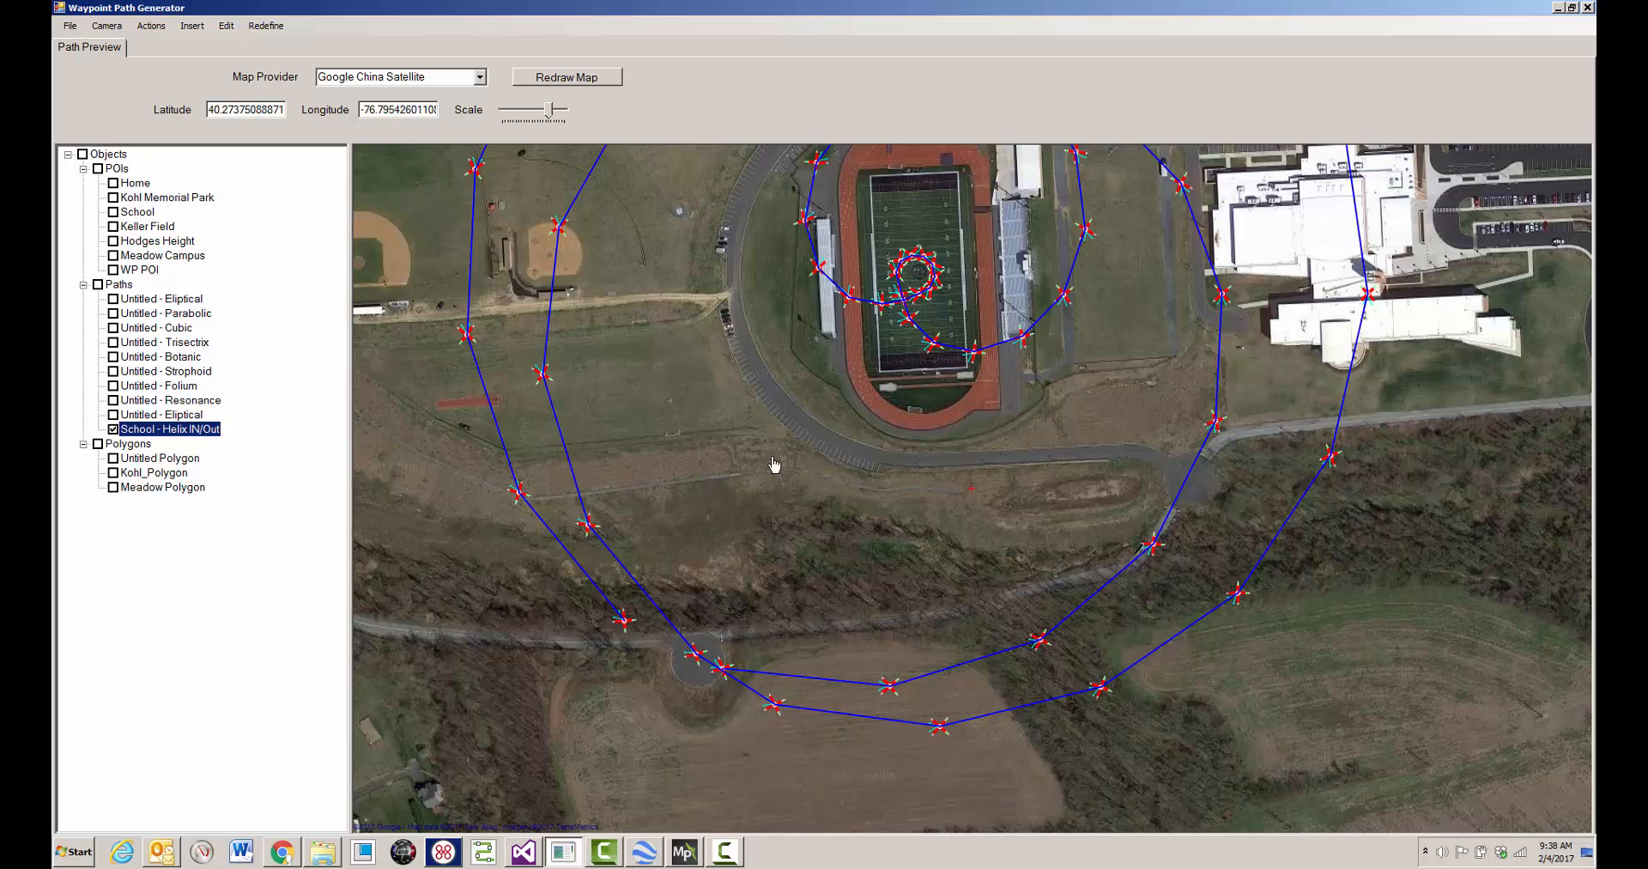
- Output the School - Helix IN/Out path as the KML file c:\tmp\wpg_waypoints.kml
right_click(744, 402)
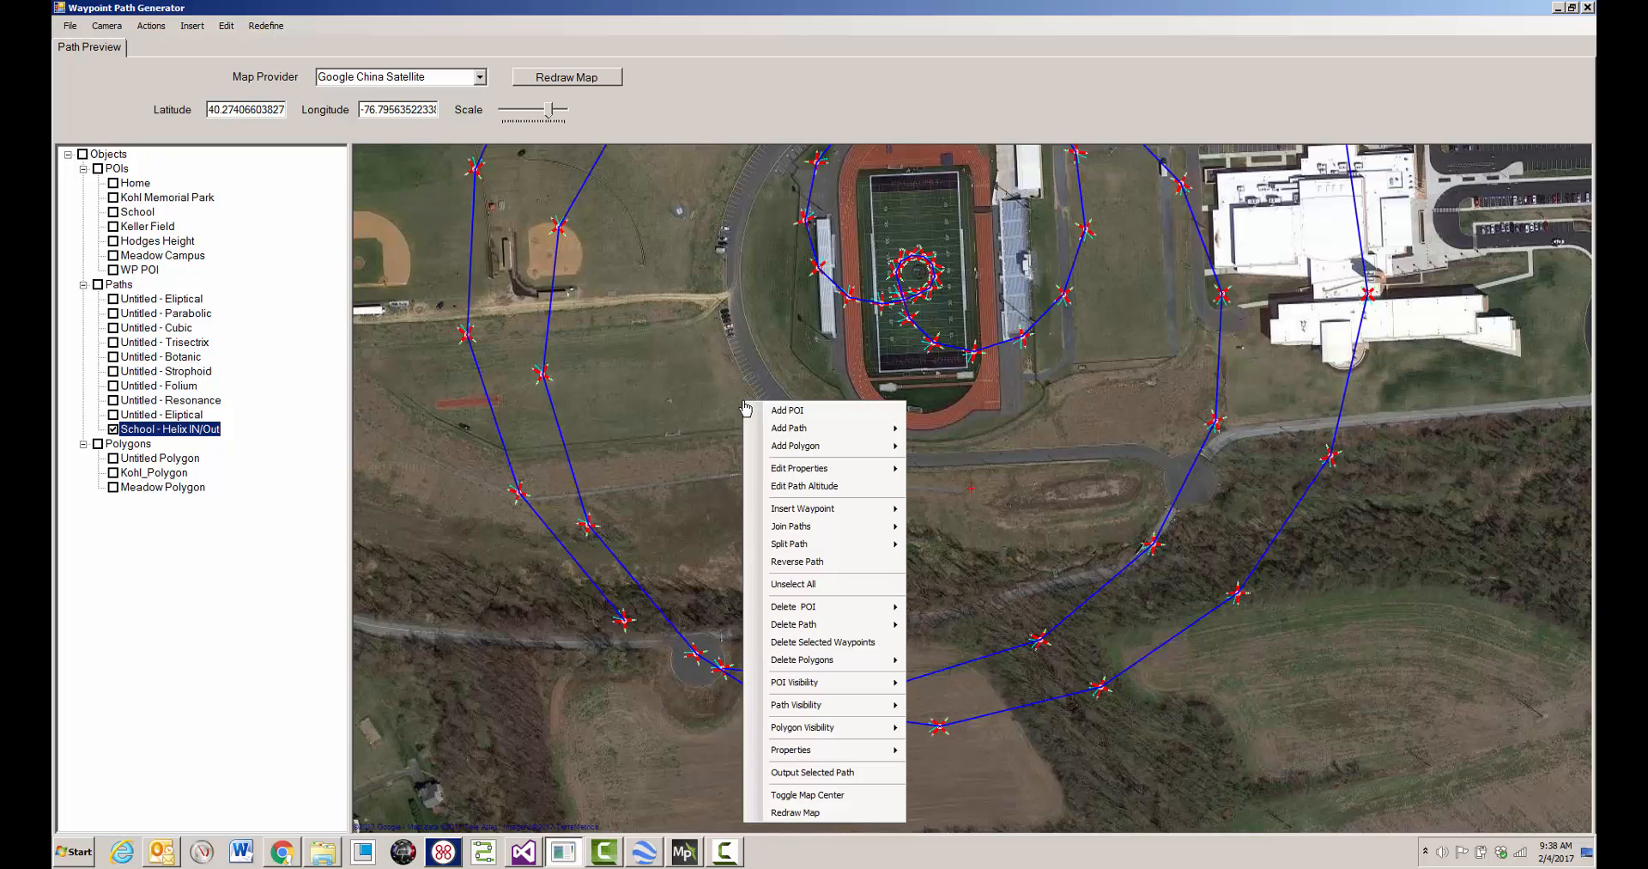
click(812, 772)
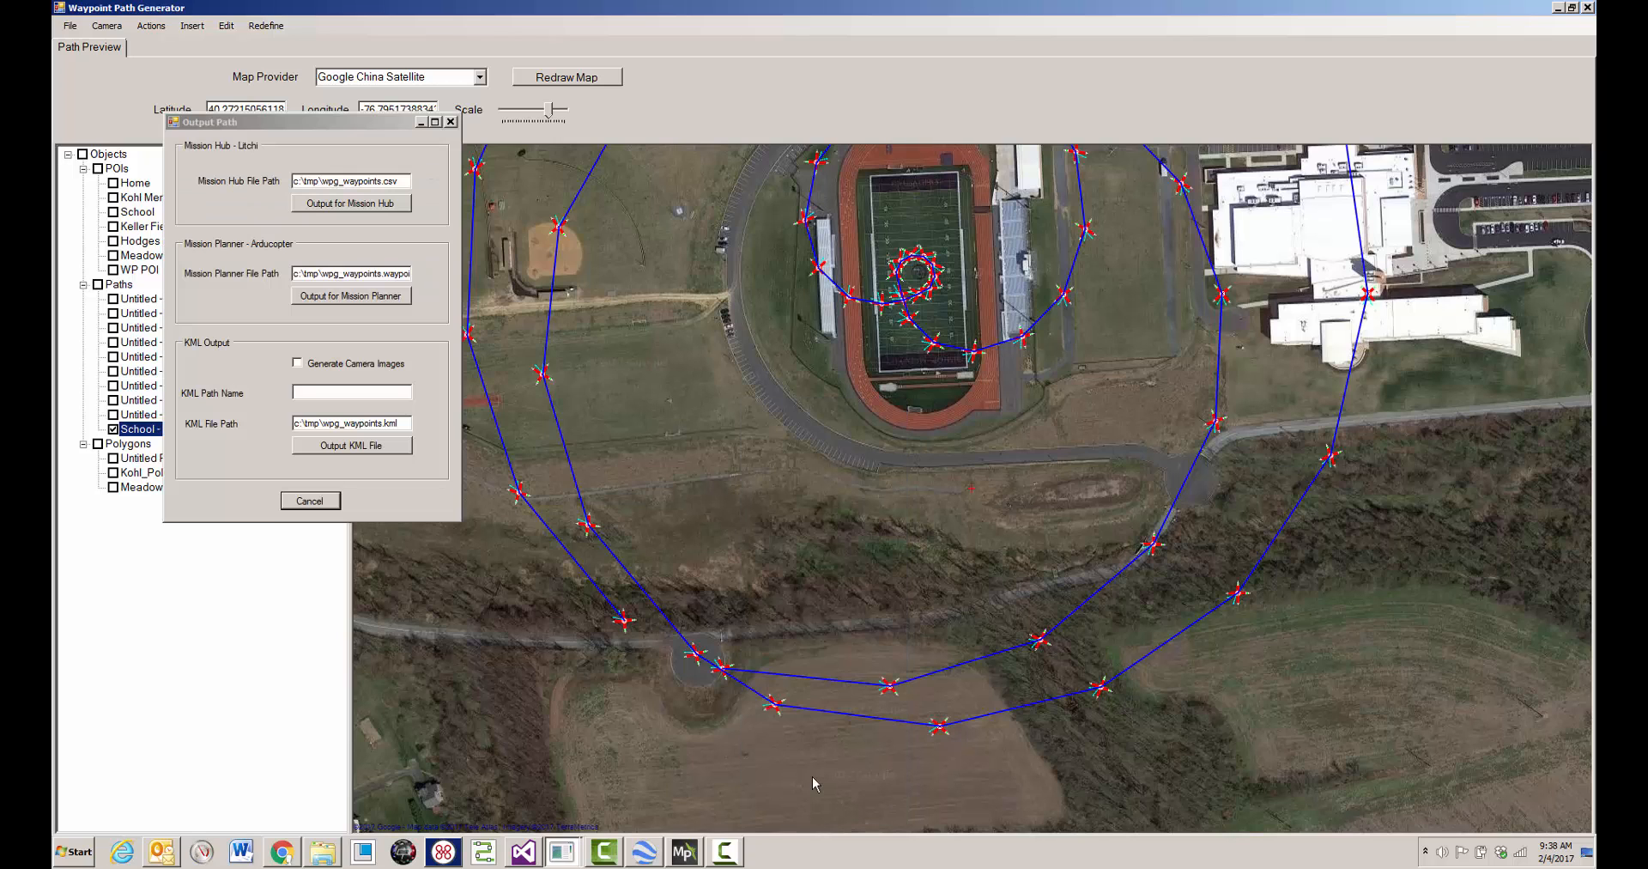
click(352, 444)
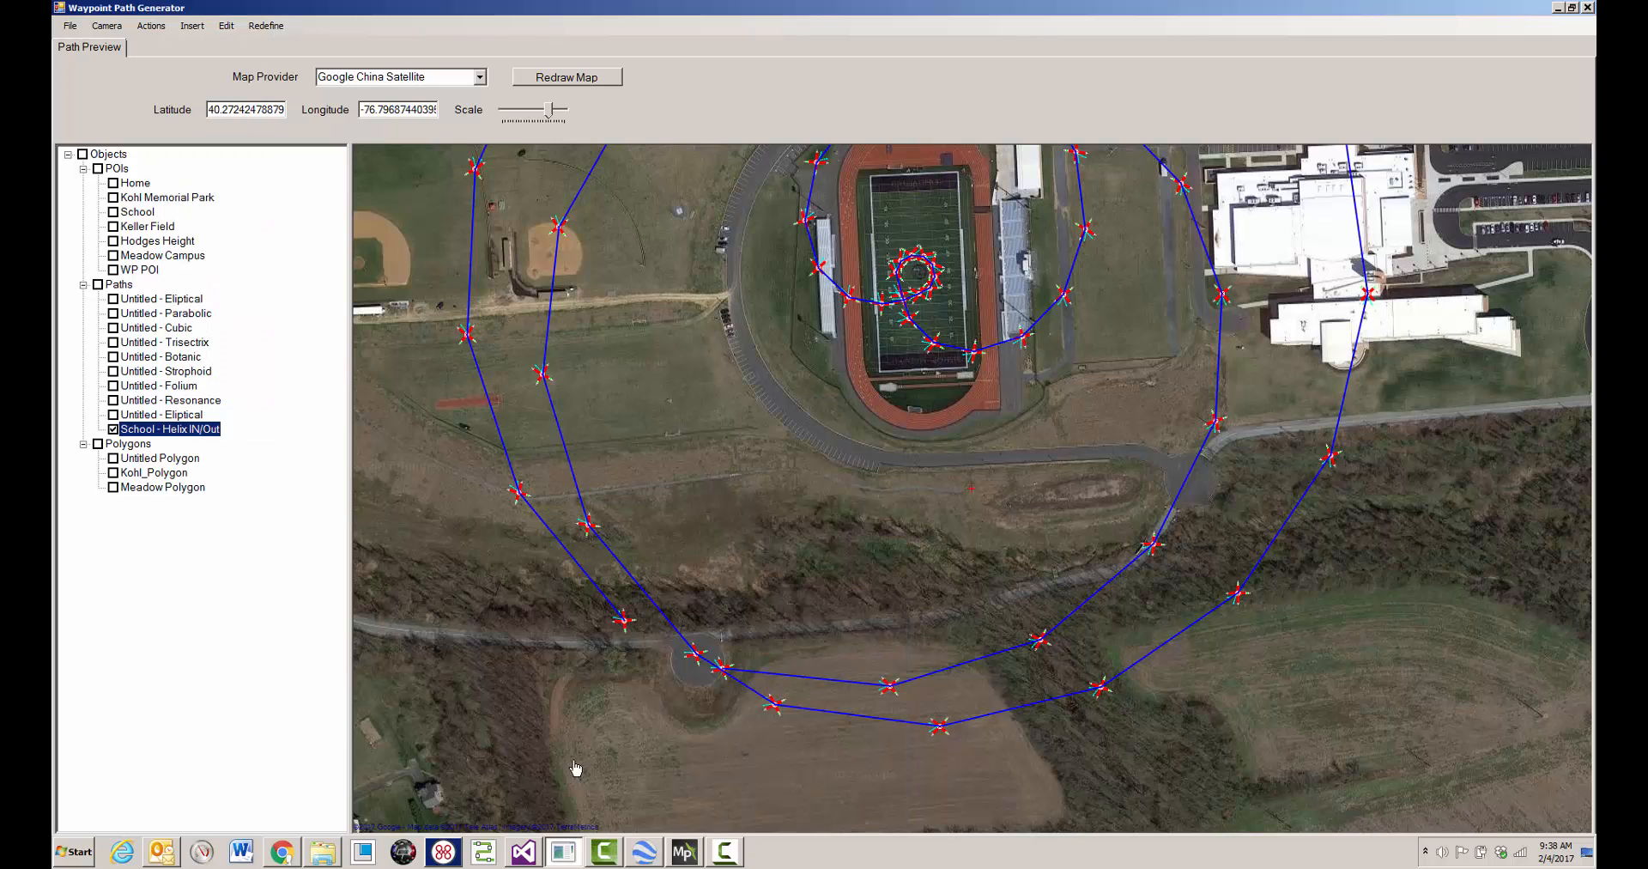
- Switch to Google Earth and open wpg_waypoints.kml from the tmp folder to inspect the flight path in 3D
click(643, 851)
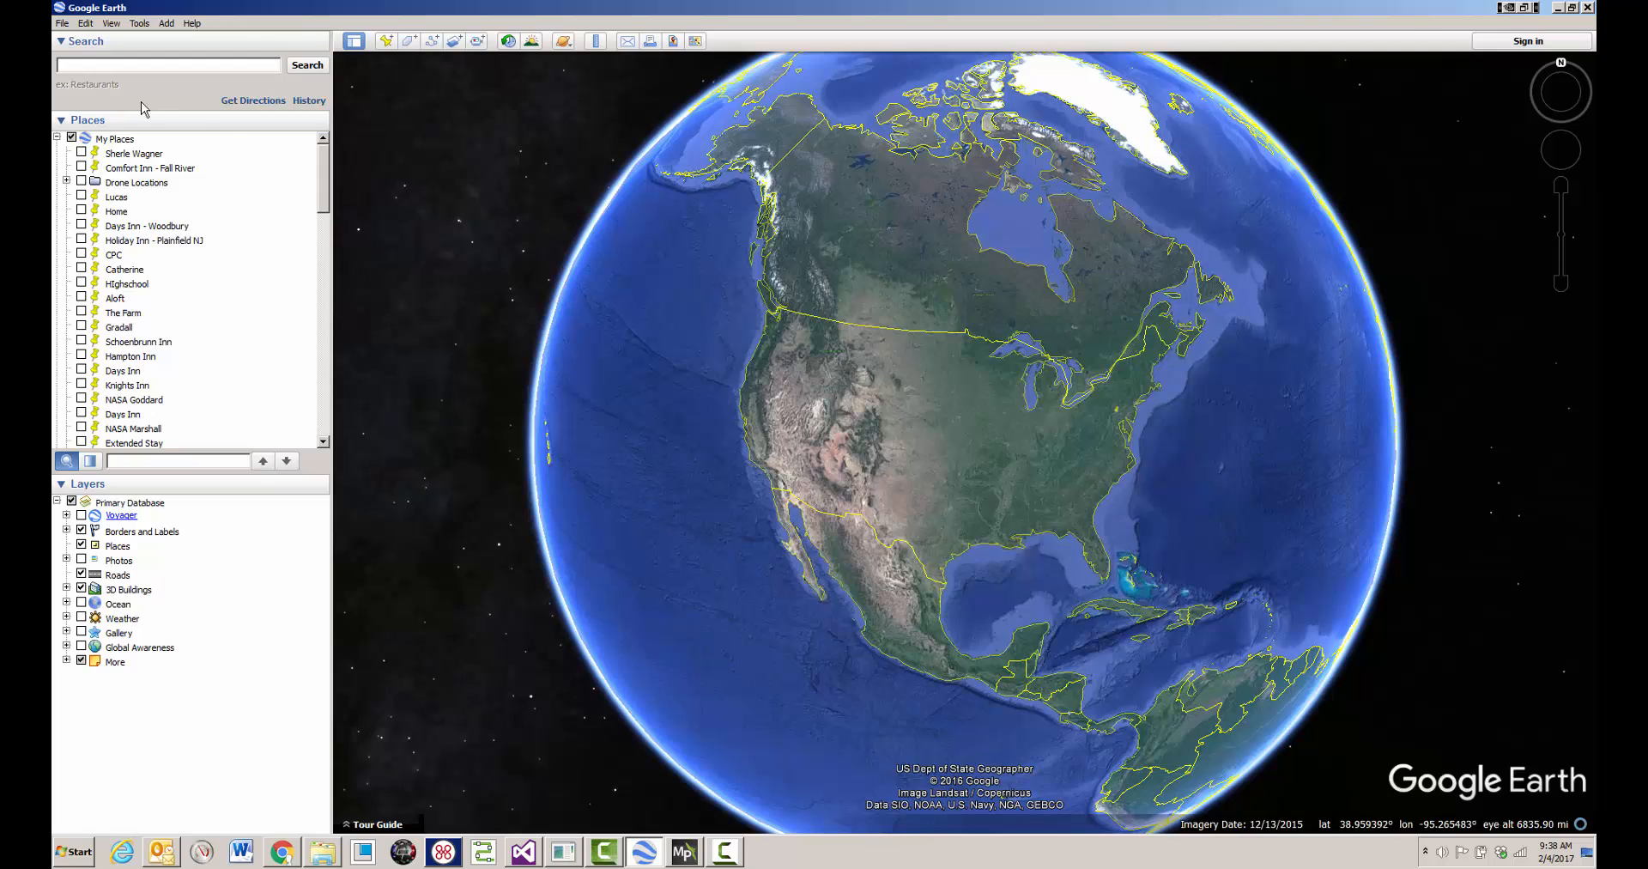
click(62, 24)
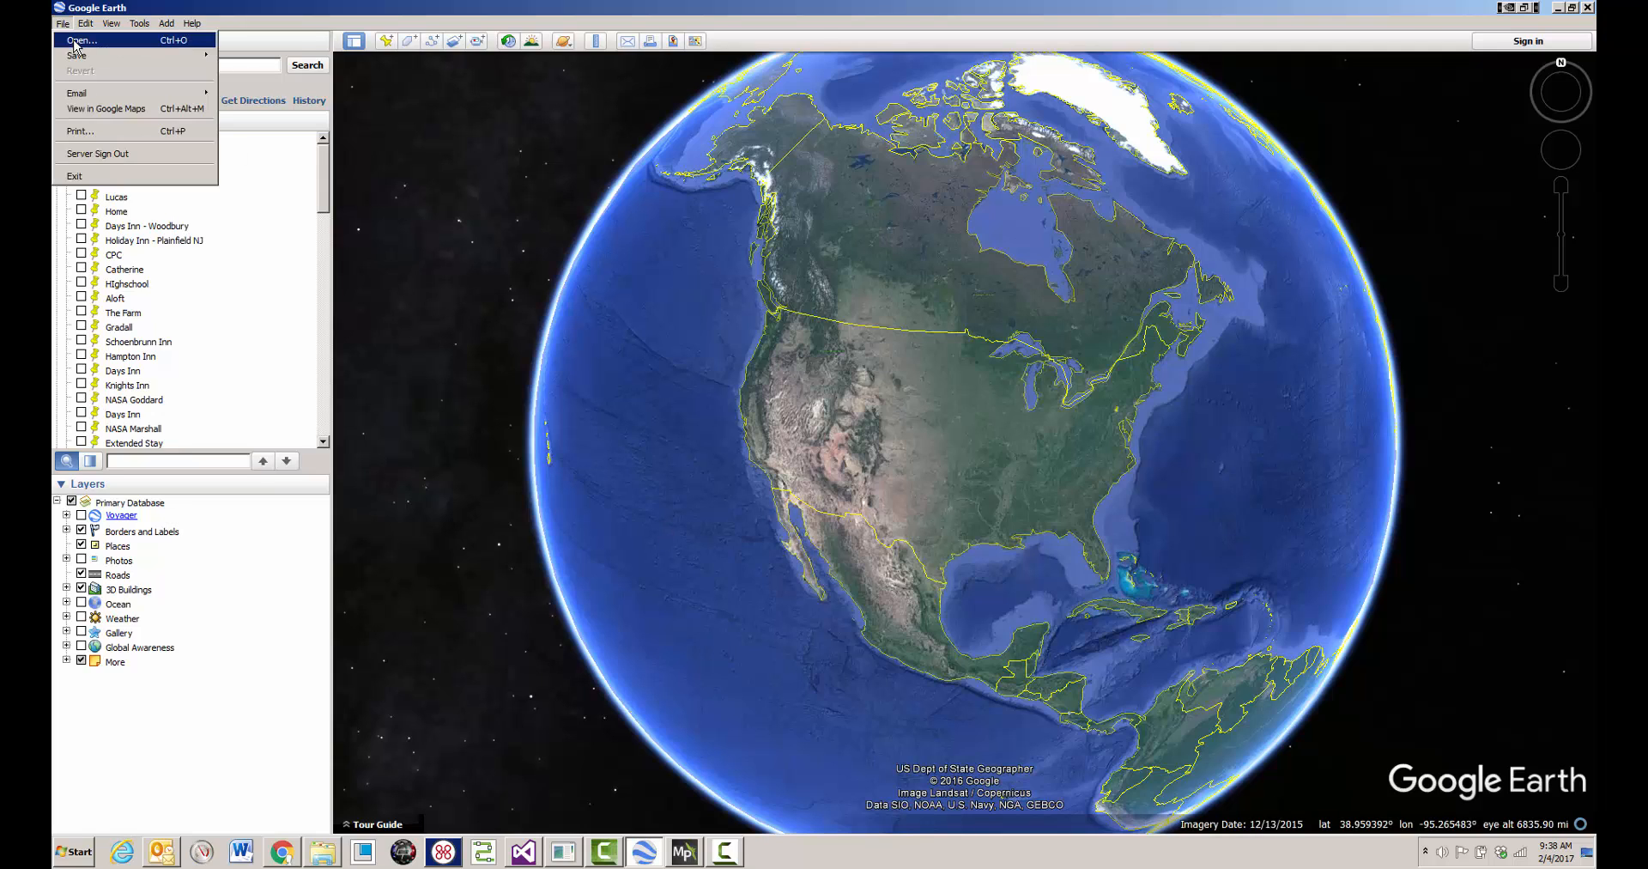
click(77, 38)
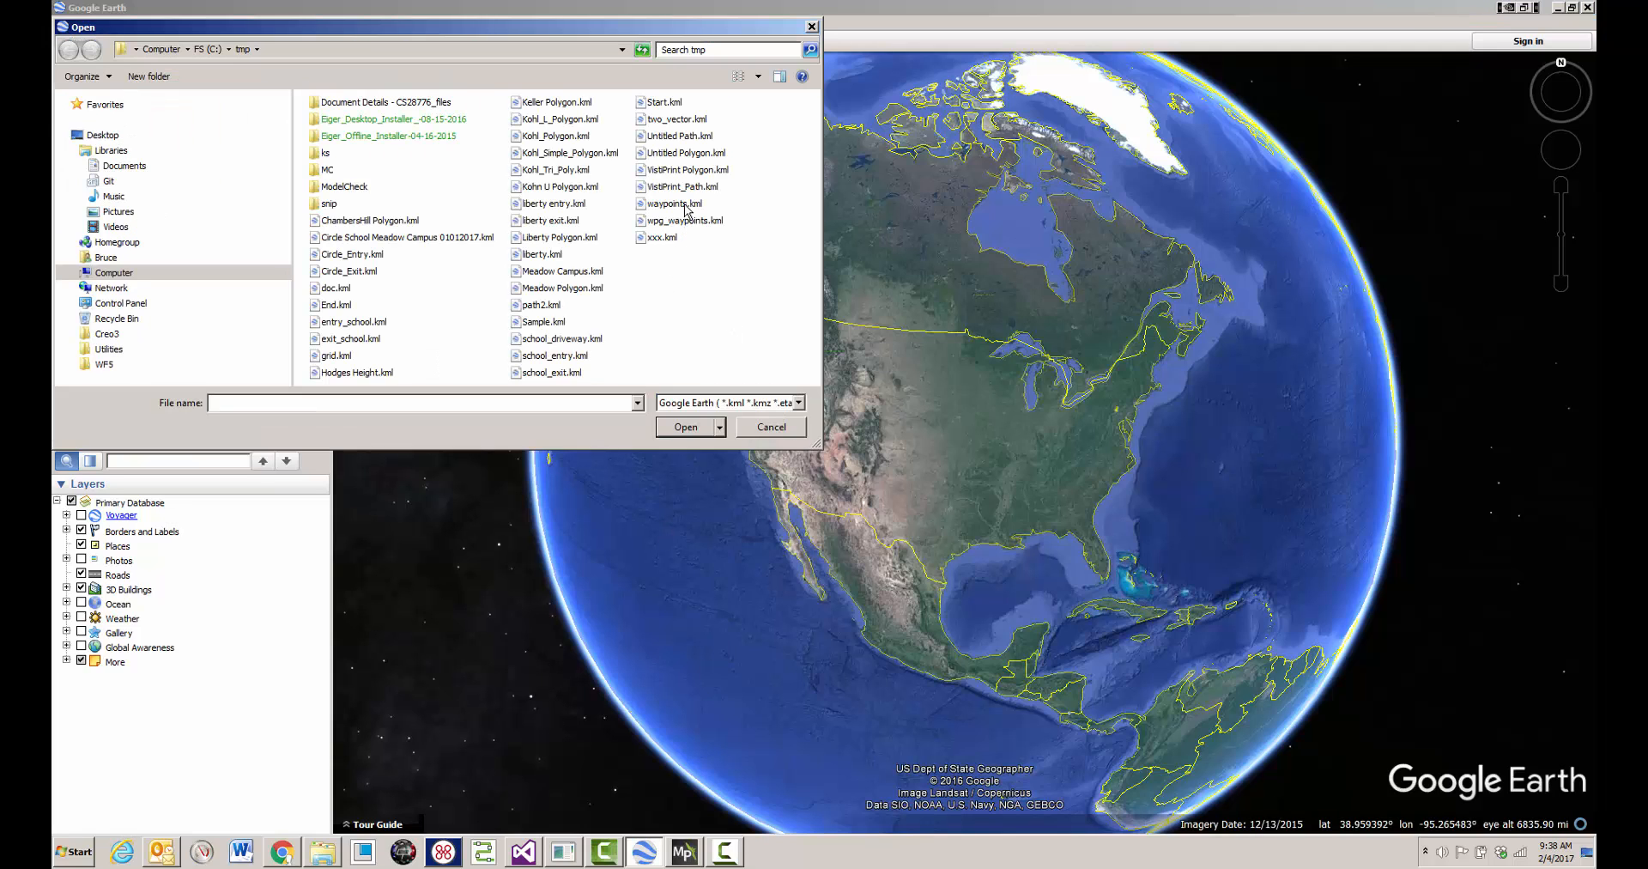
click(692, 221)
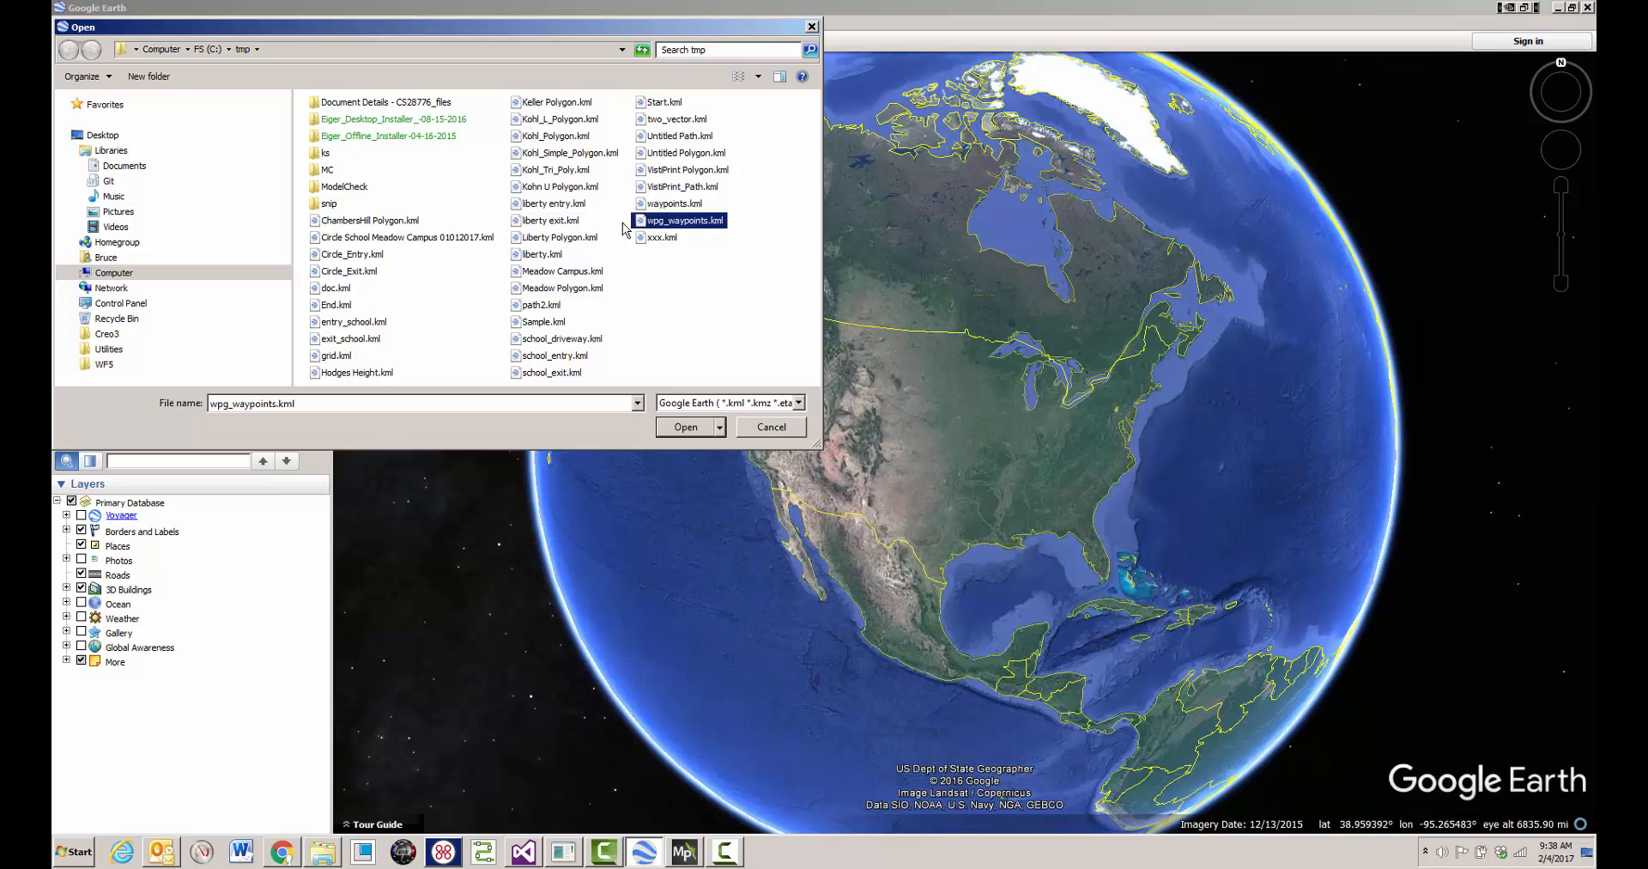
double_click(697, 223)
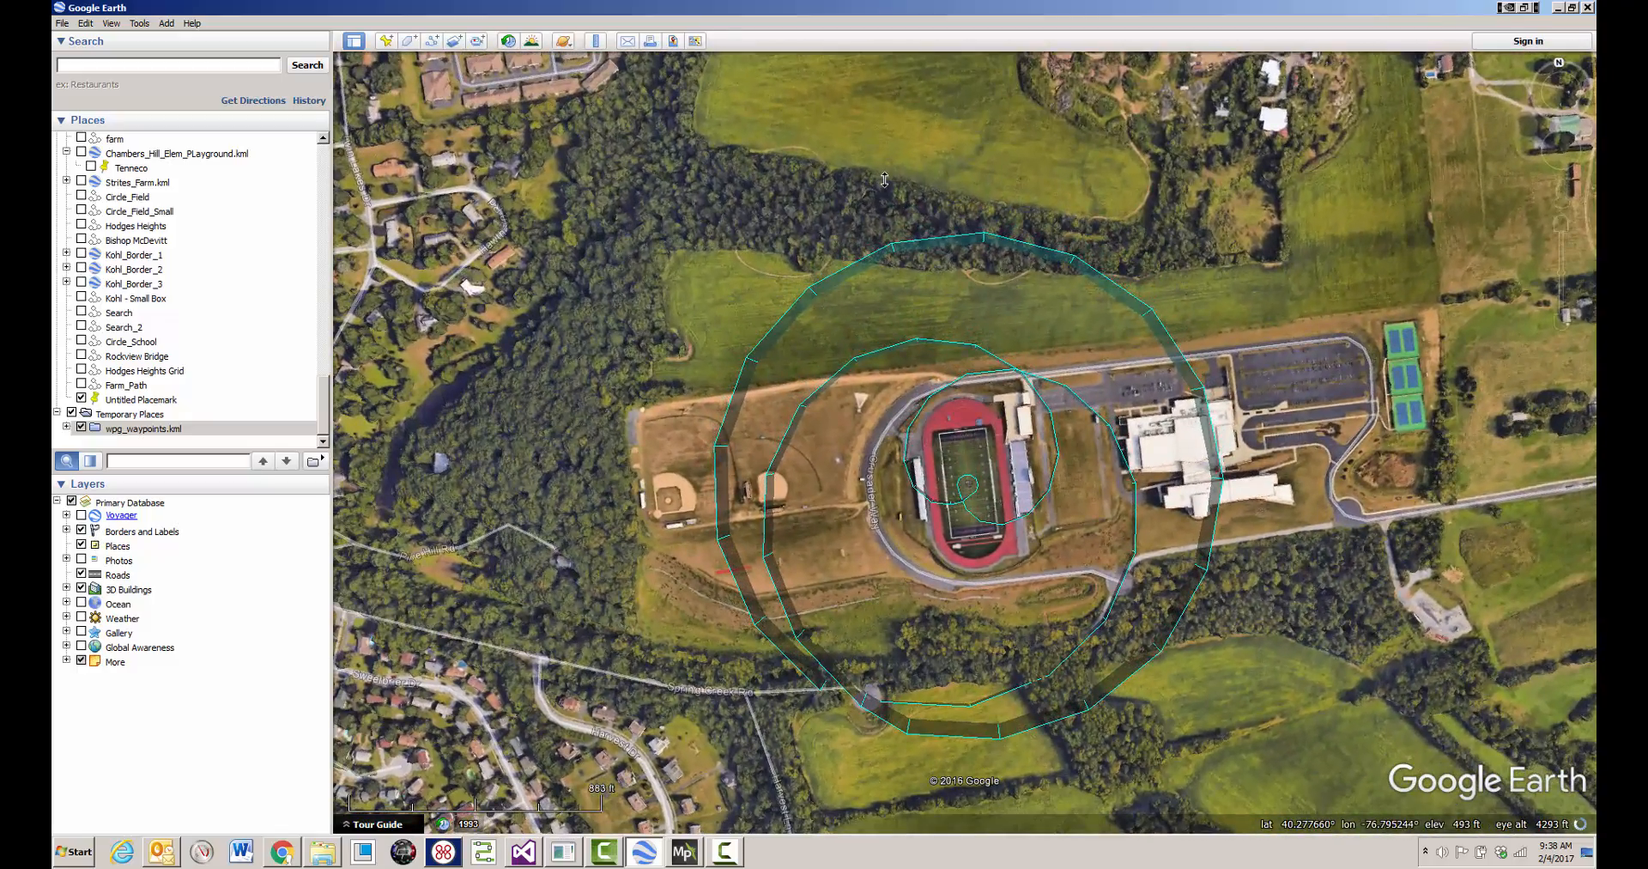
middle_drag(953, 462, 874, 857)
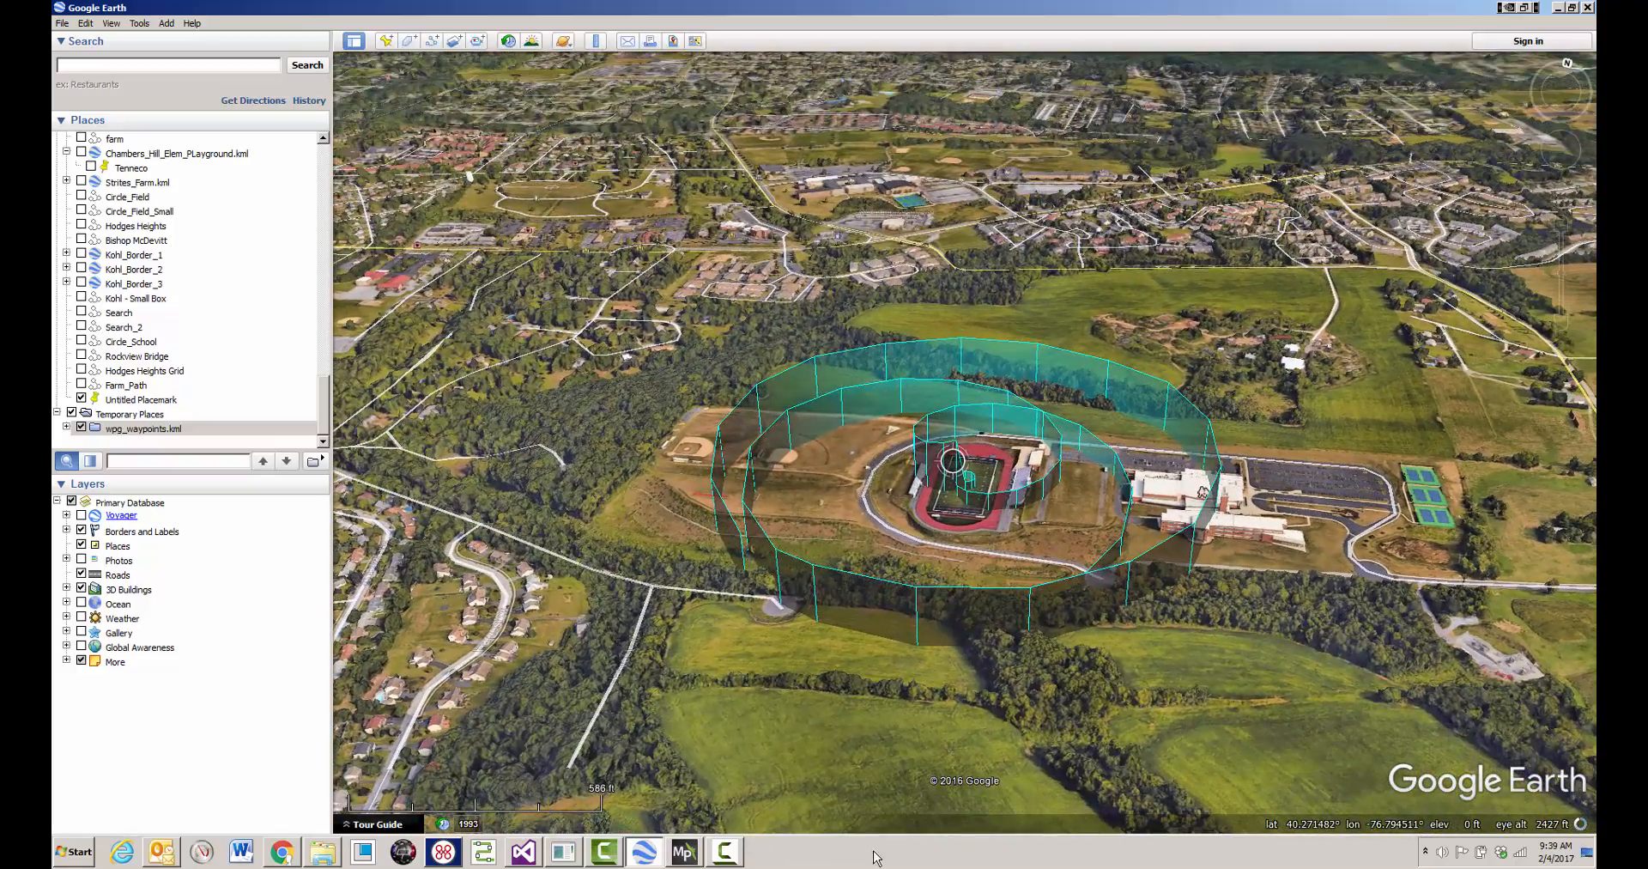
- Inspect the 3D flight path around the stadium up close, and return to Waypoint Path Generator
scroll(1017, 501, up, 3)
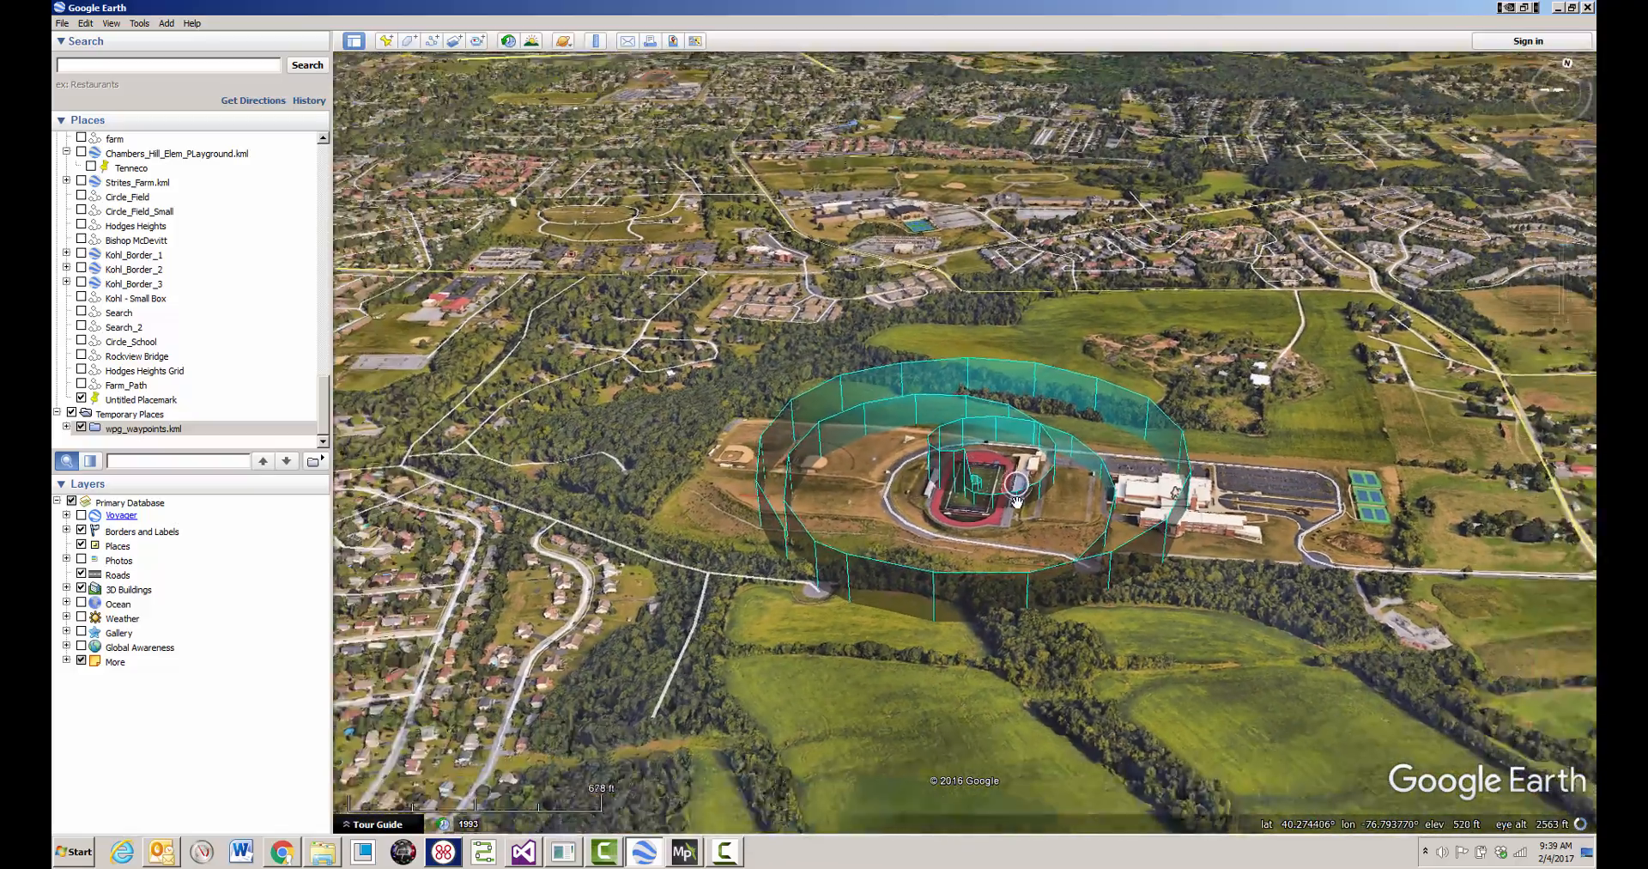
scroll(1016, 502, up, 2)
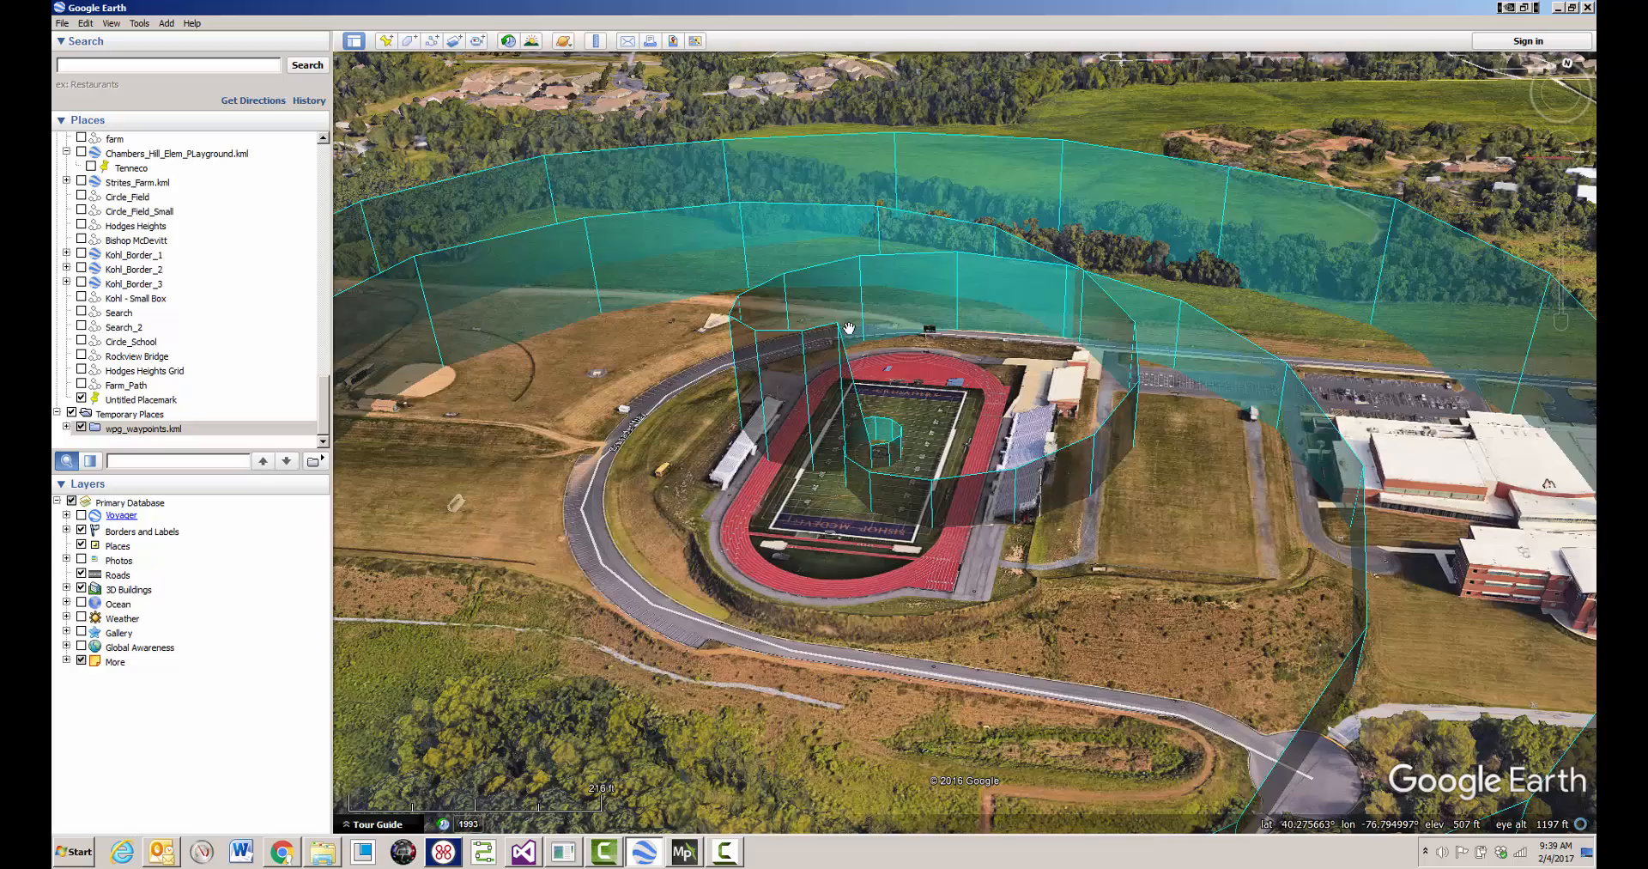
scroll(848, 328, down, 3)
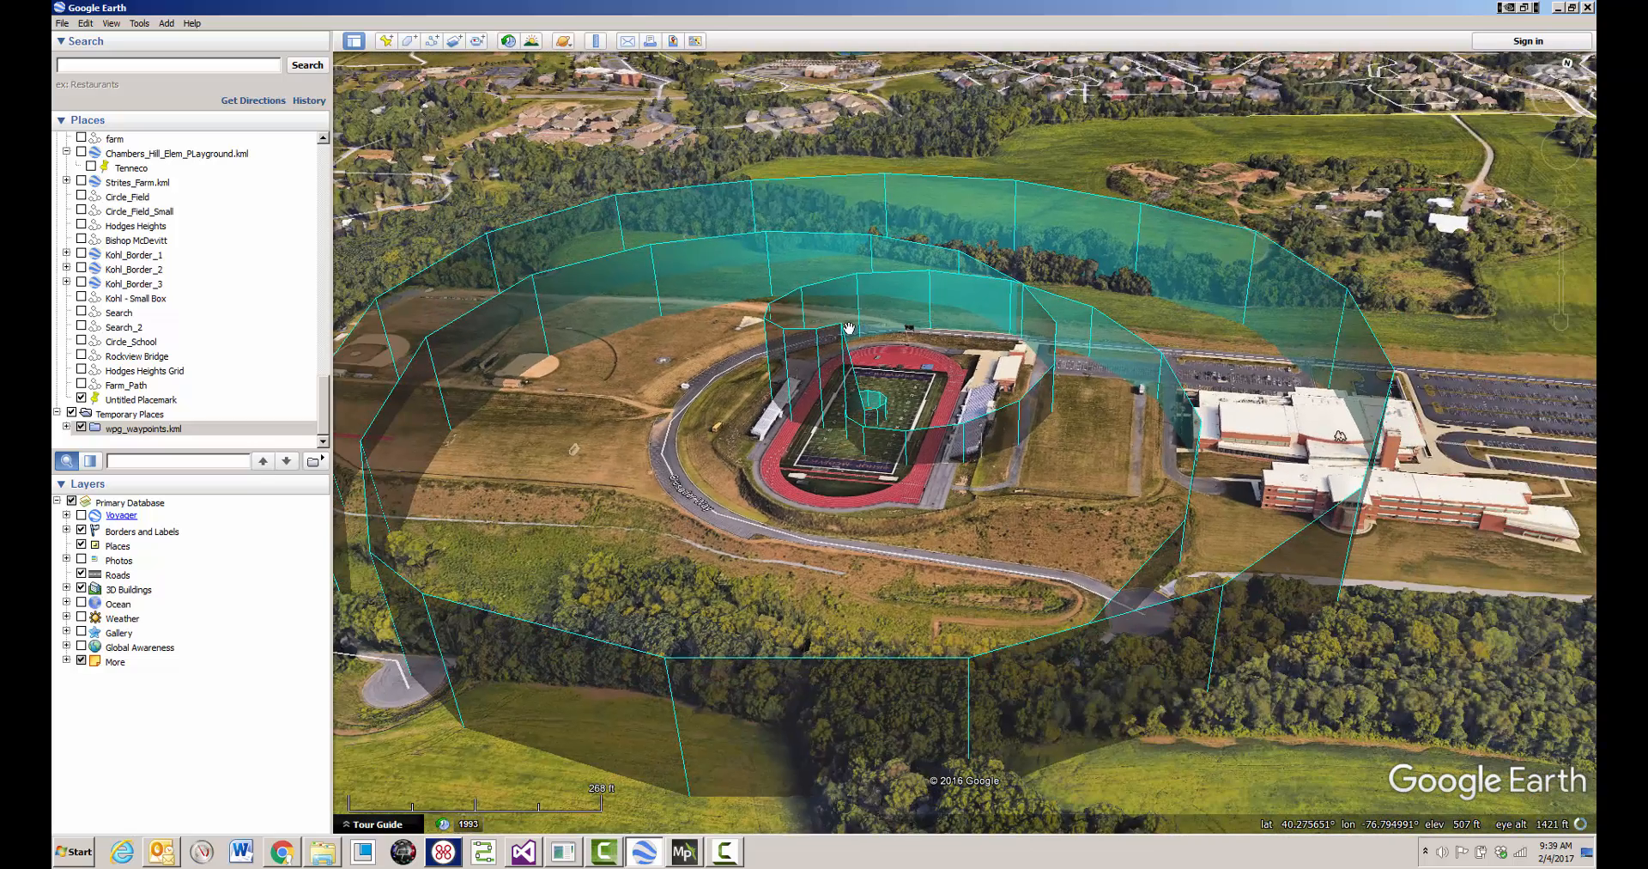
click(1558, 8)
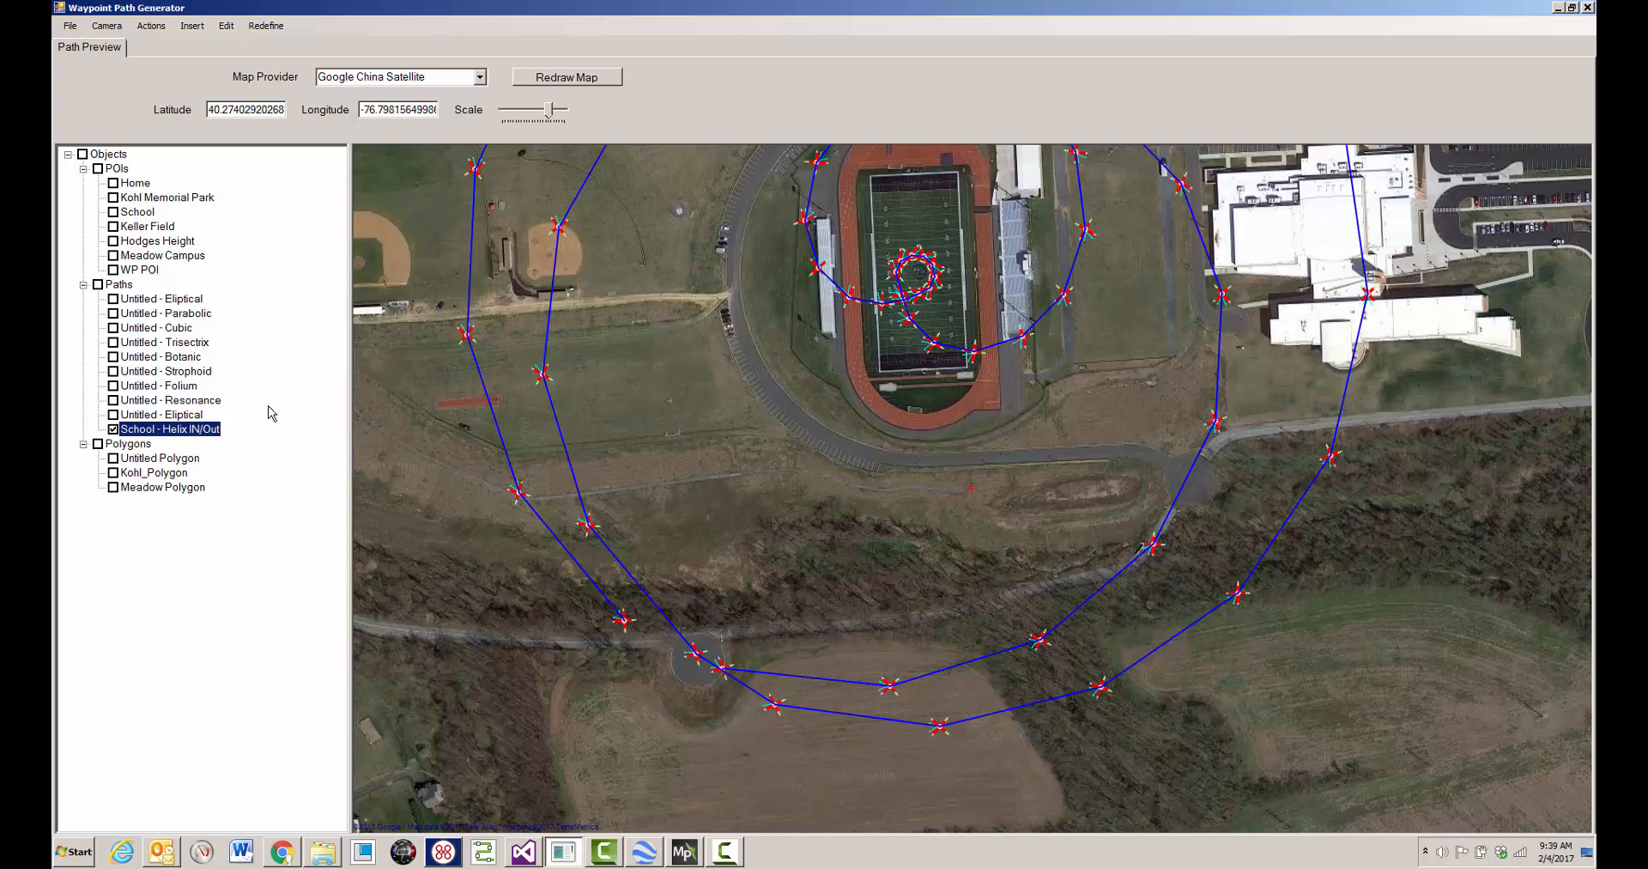
- Open the properties of waypoint 0, the first waypoint of the School - Helix IN/Out path, for editing
click(216, 432)
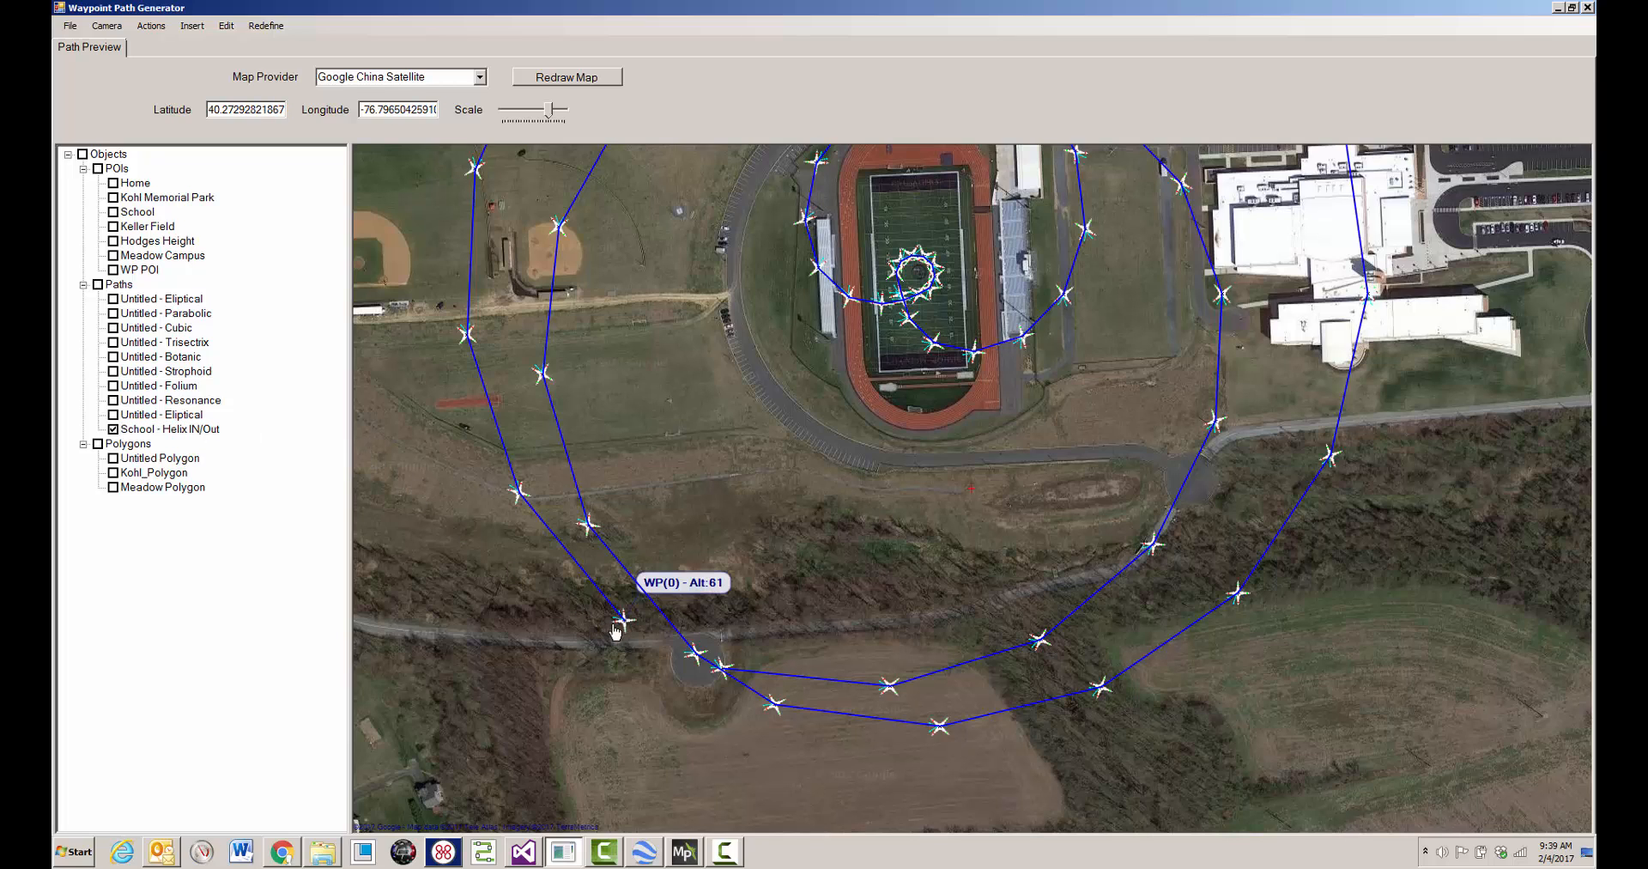
click(624, 624)
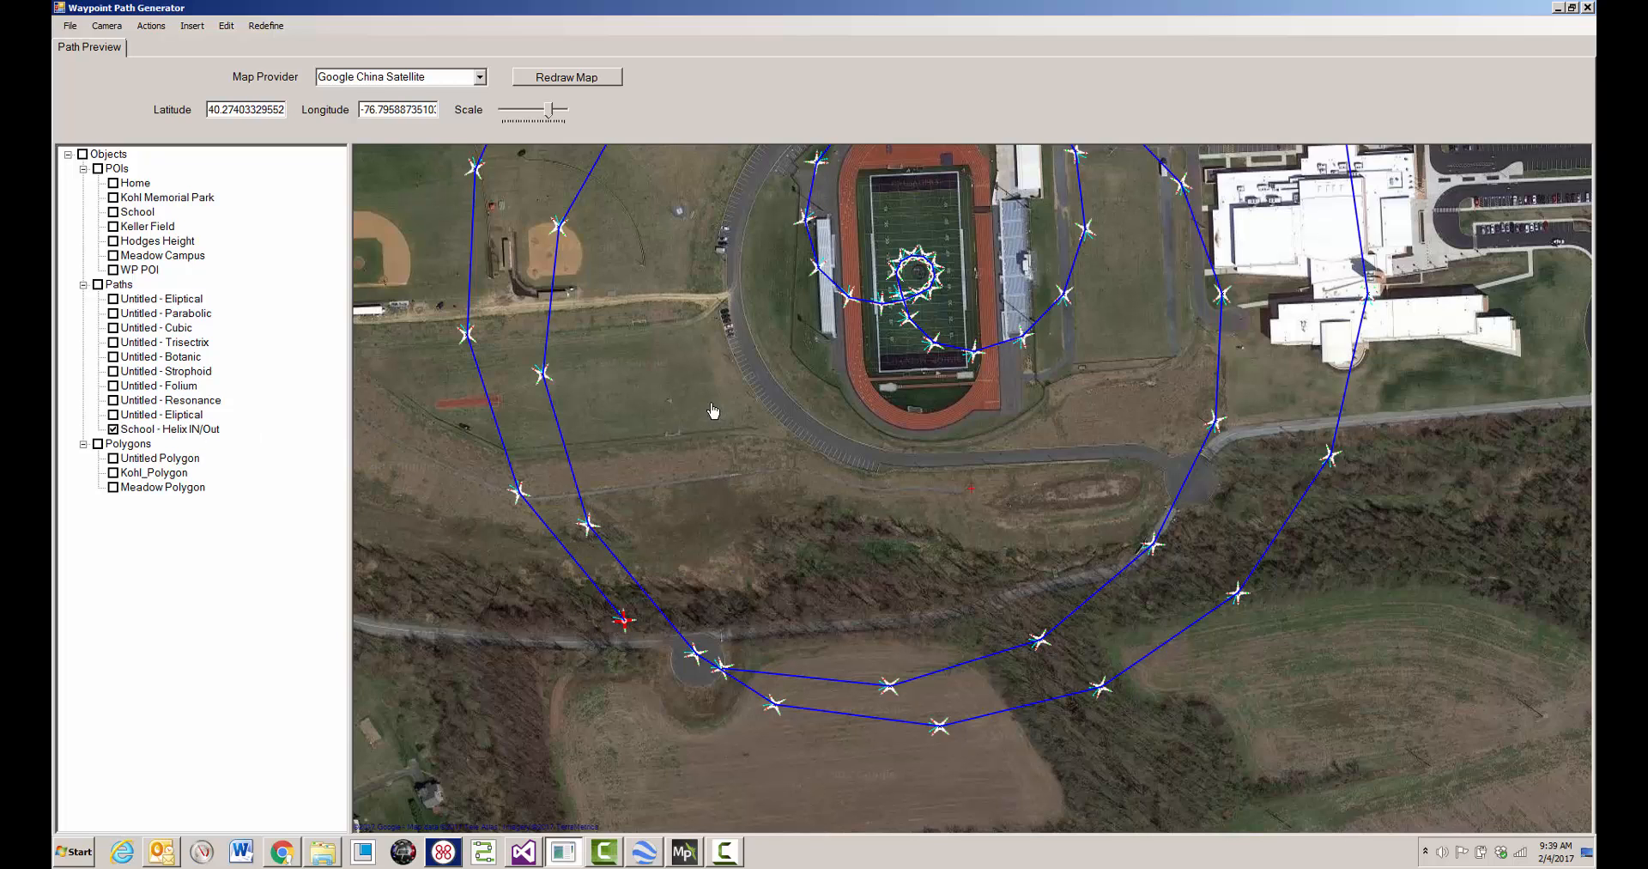
right_click(743, 439)
mouse_move(798, 477)
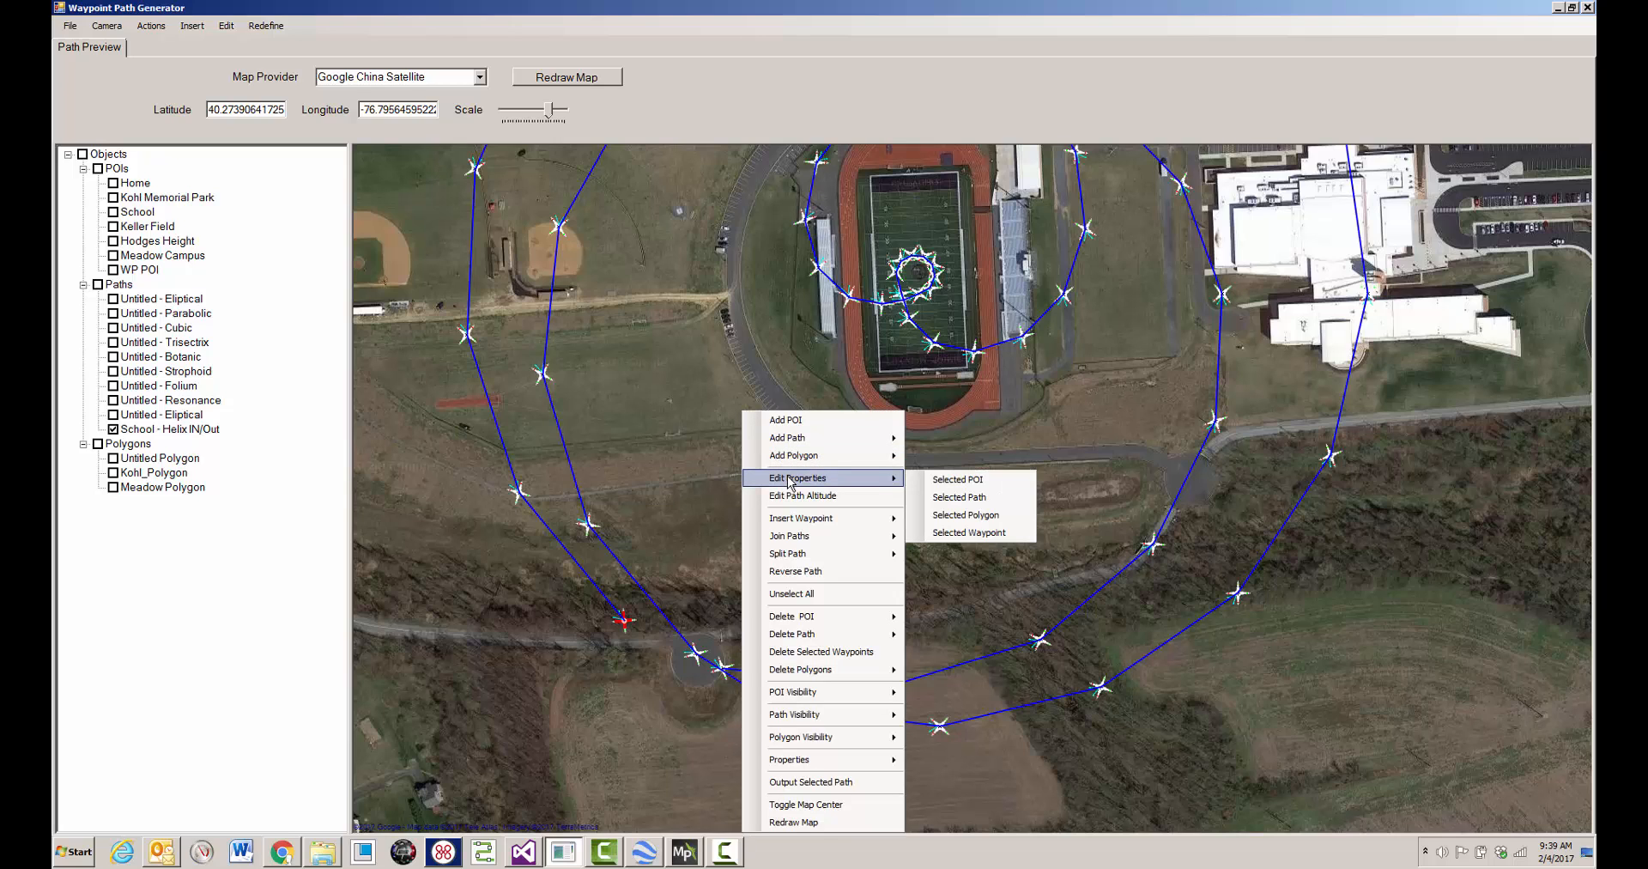
click(950, 534)
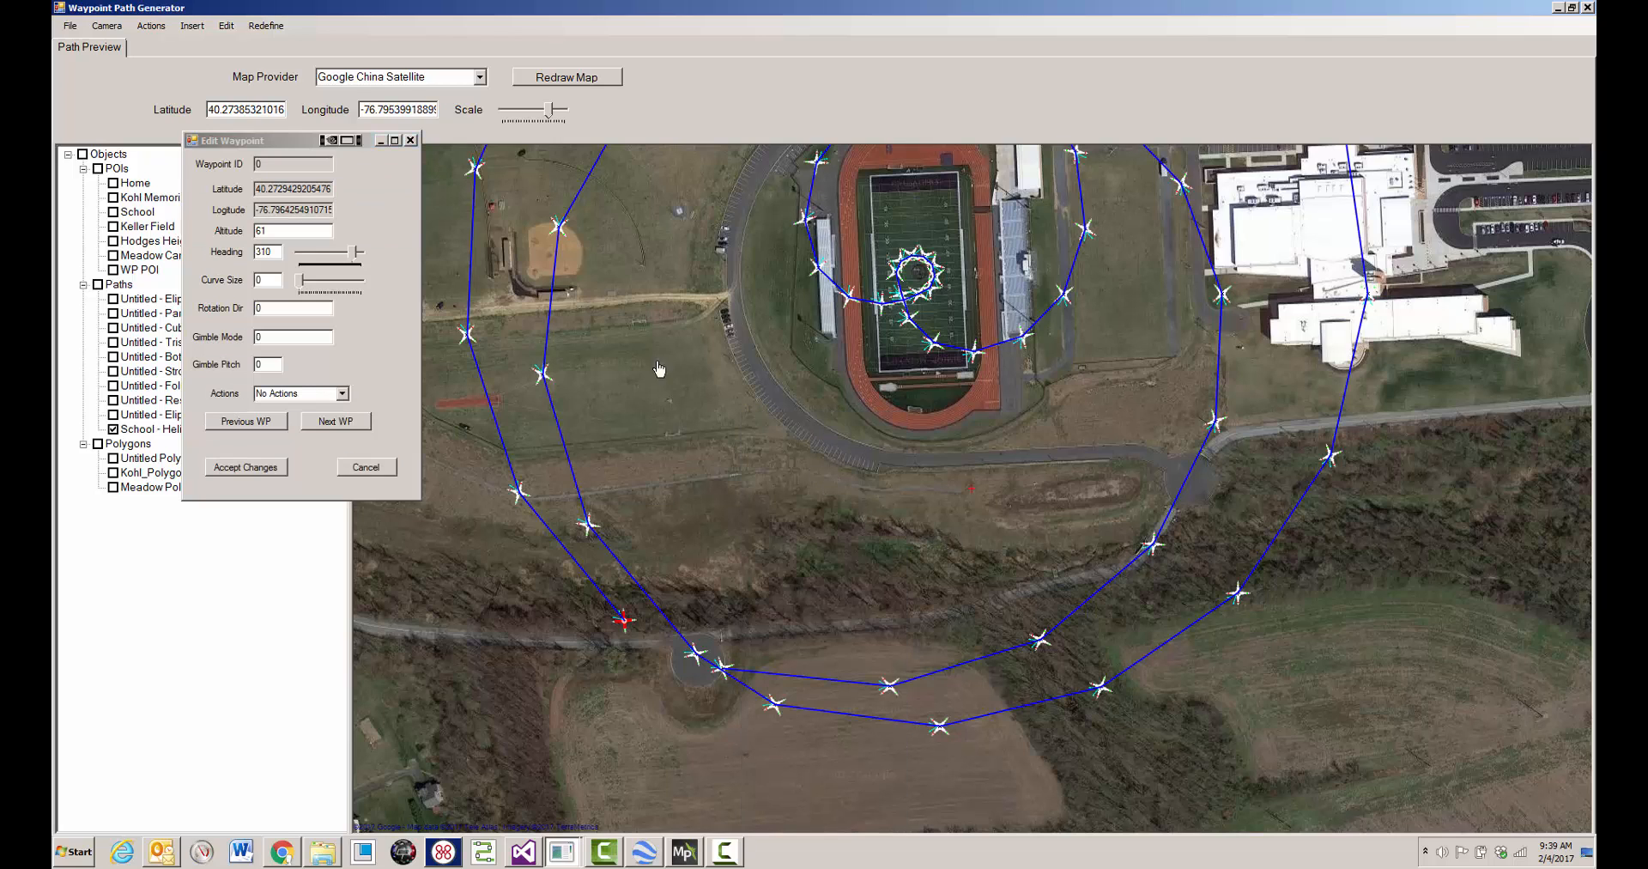
drag(360, 144, 867, 256)
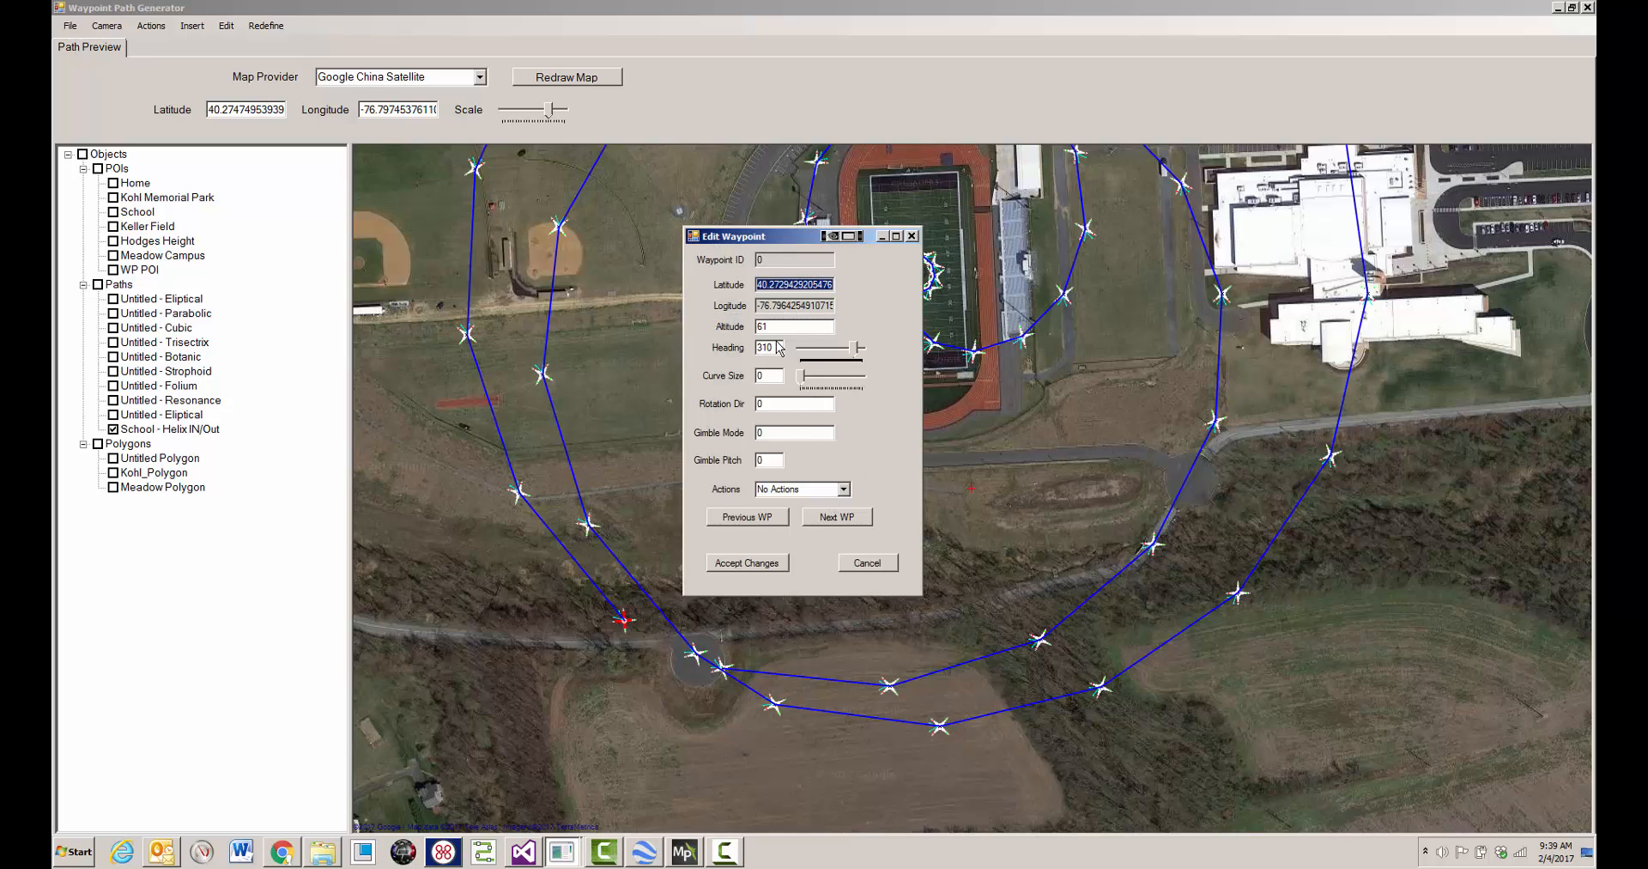
- Step through the path's waypoints, set waypoint 3's altitude to 55, change waypoint 4's altitude as well and accept the changes
click(842, 518)
click(842, 520)
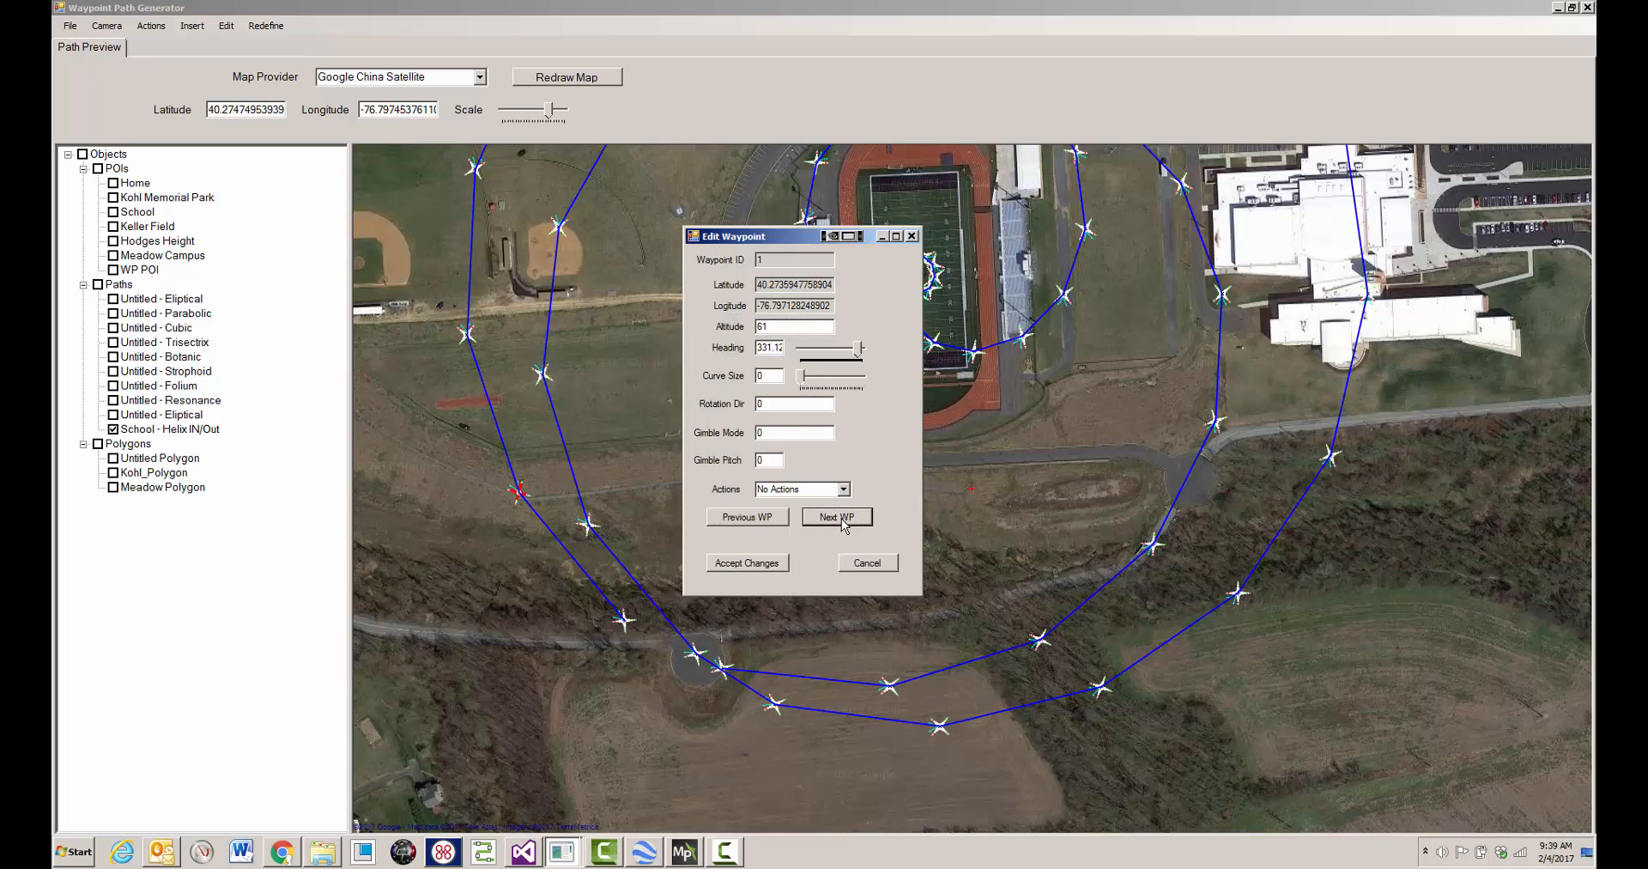
click(841, 518)
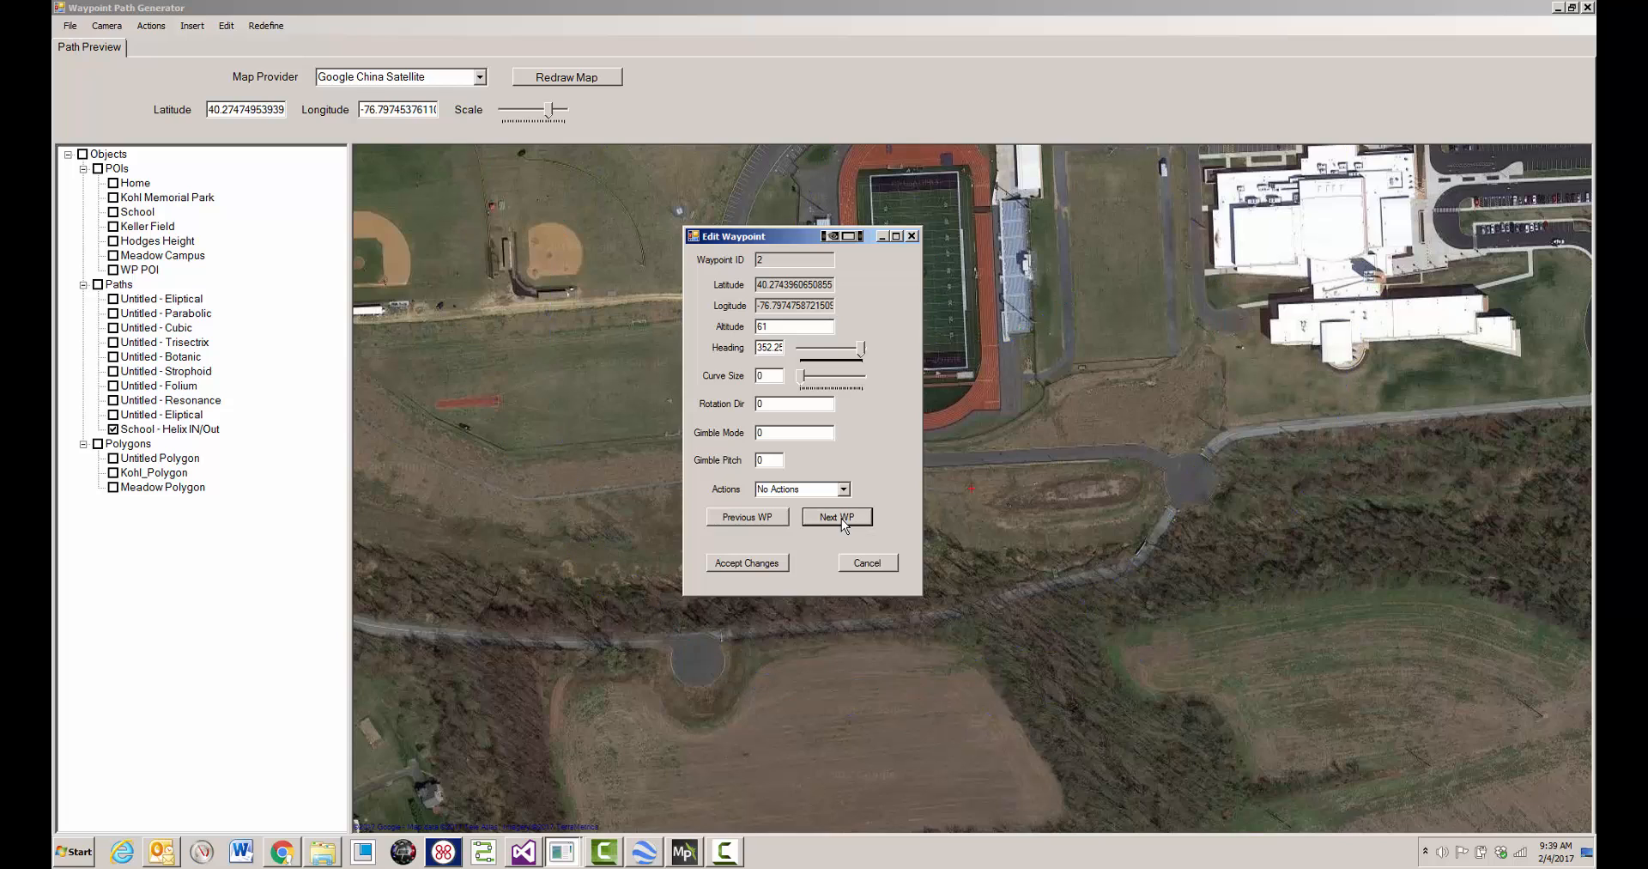
click(769, 323)
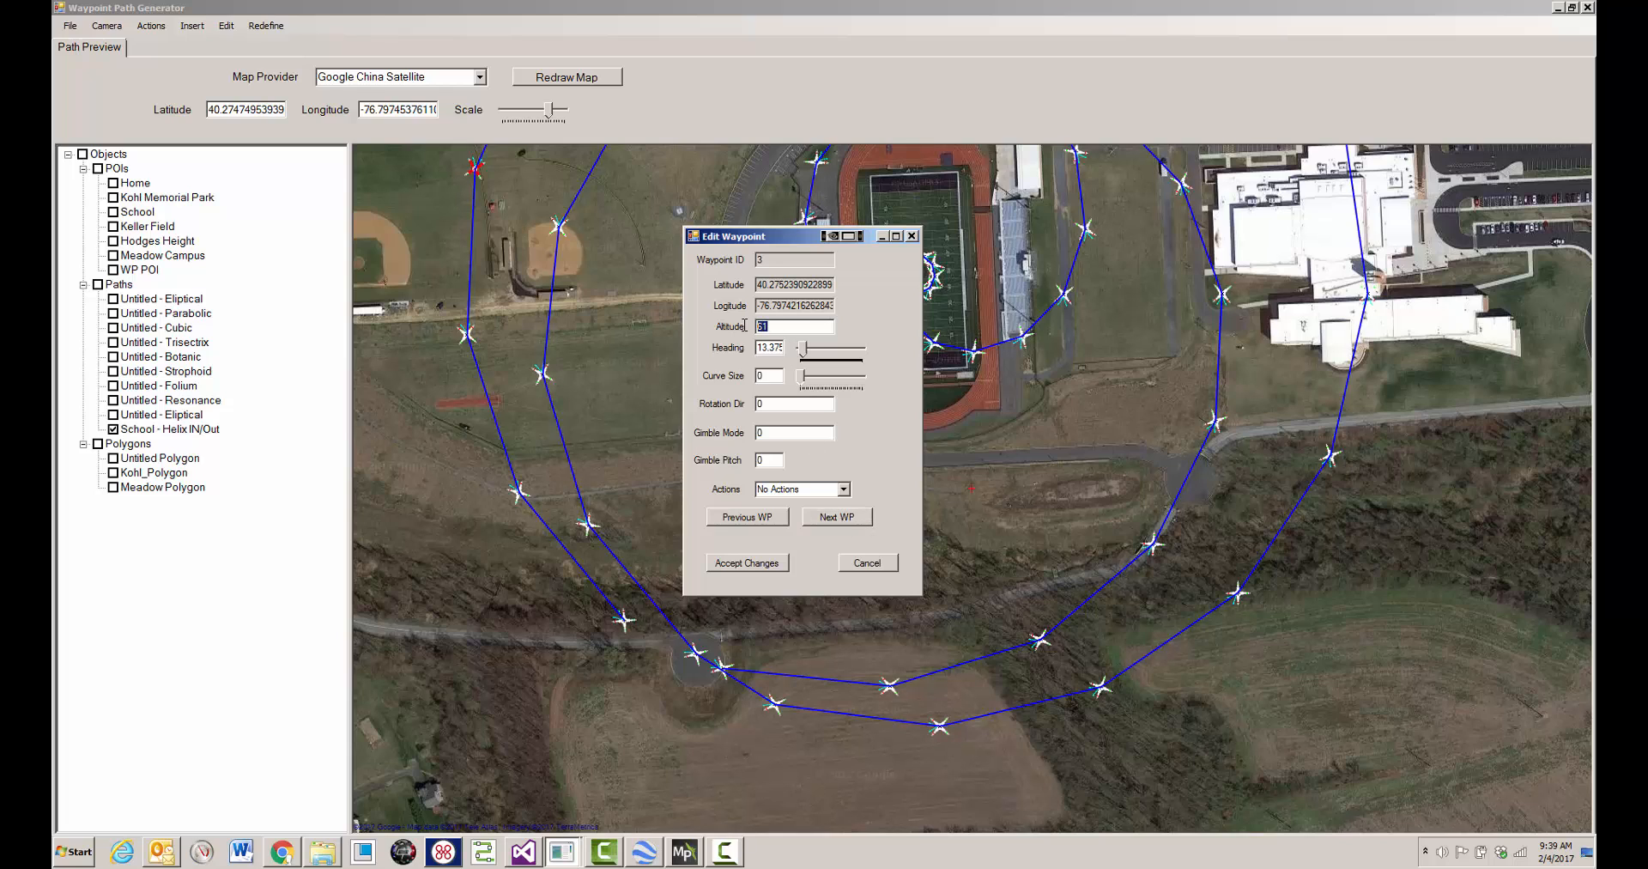
click(859, 516)
double_click(757, 327)
click(839, 521)
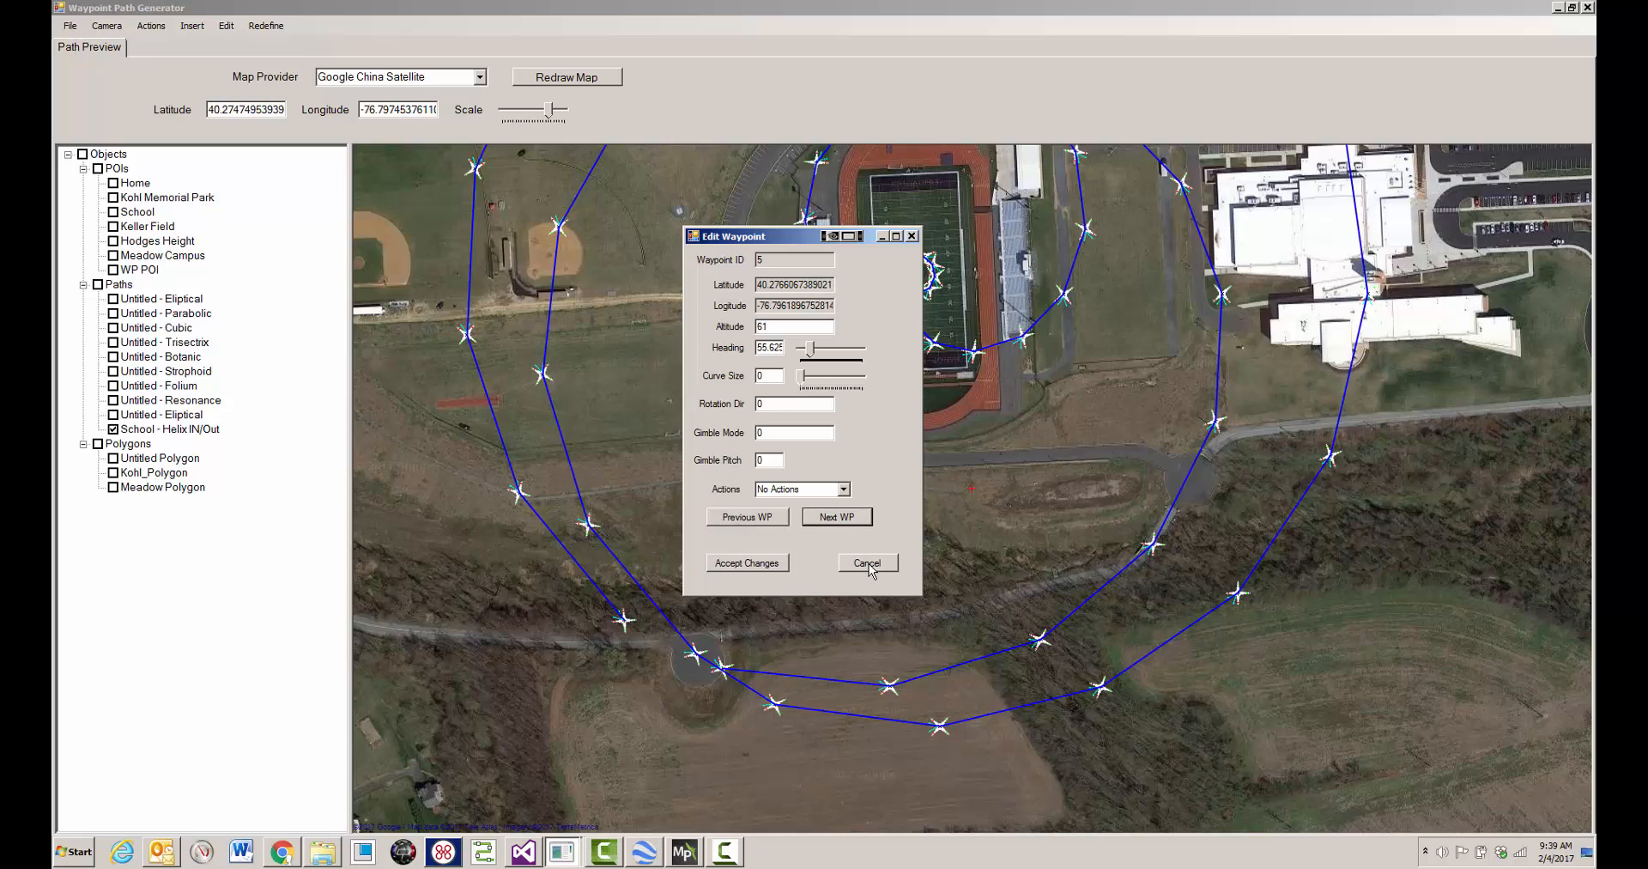
click(777, 563)
- Set a single altitude of 60 for all waypoints of the School - Helix IN/Out path
scroll(975, 495, up, 2)
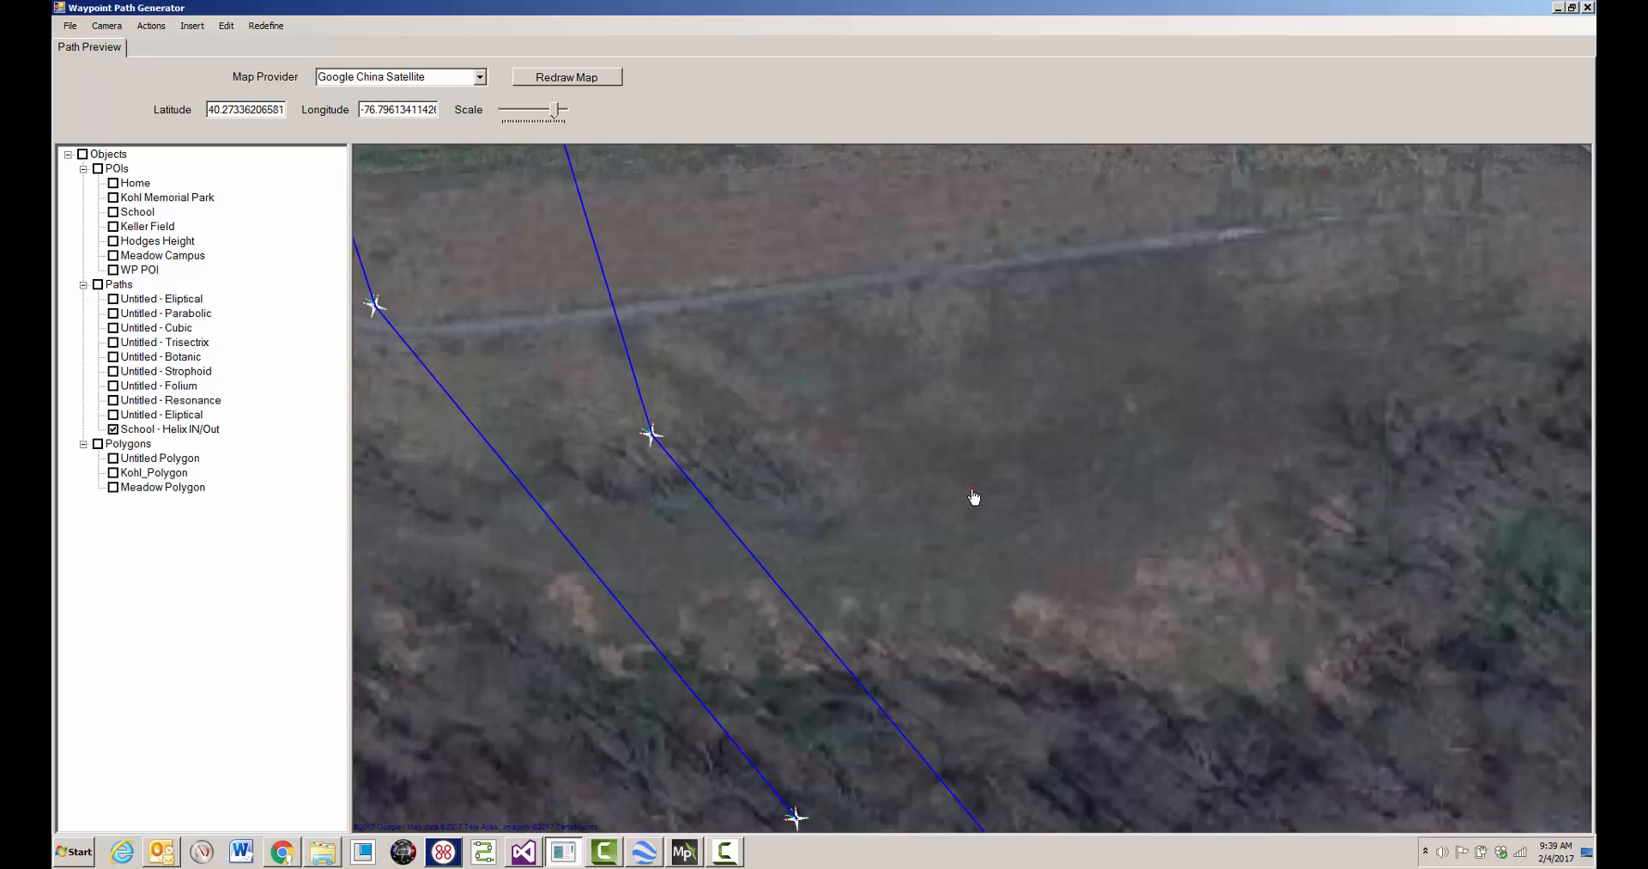
scroll(976, 494, down, 2)
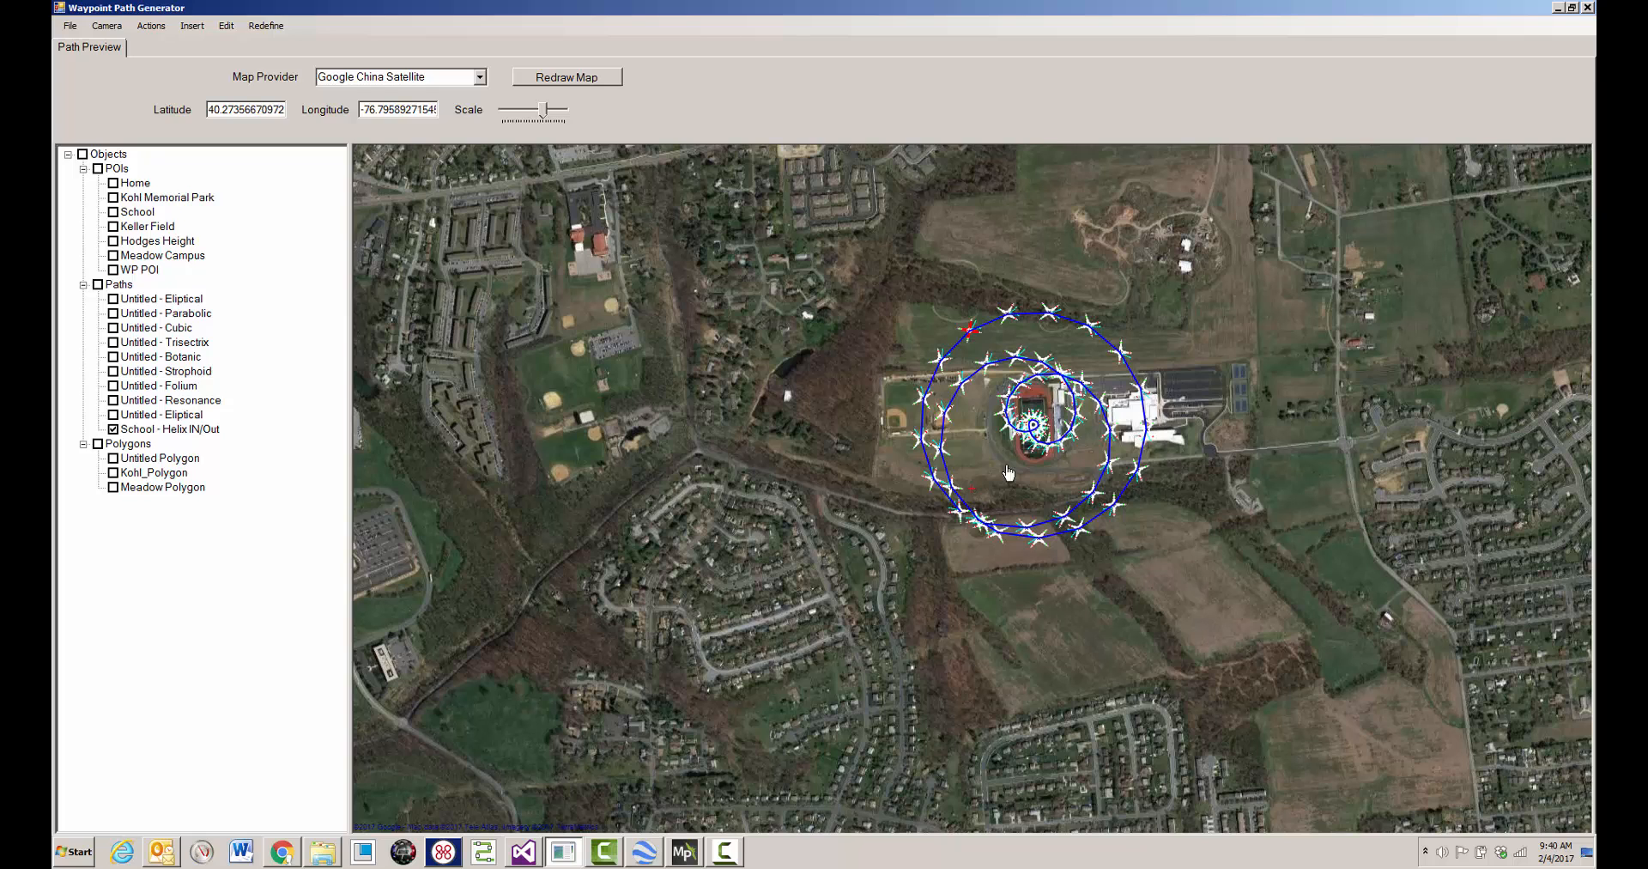
mouse_move(1073, 362)
scroll(1071, 357, up, 1)
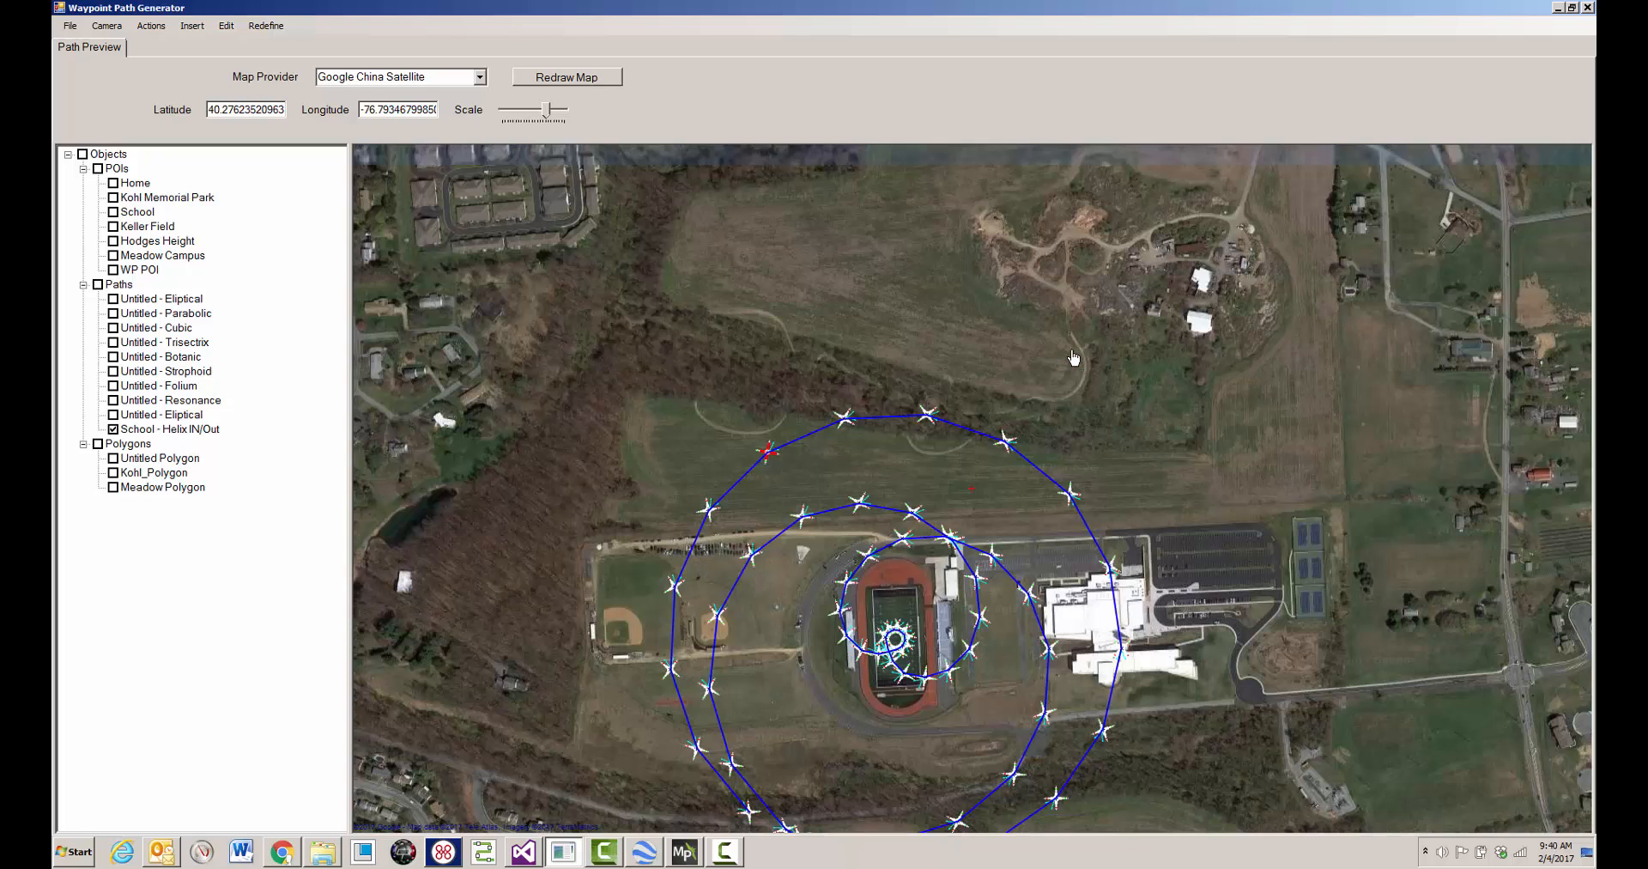
click(213, 433)
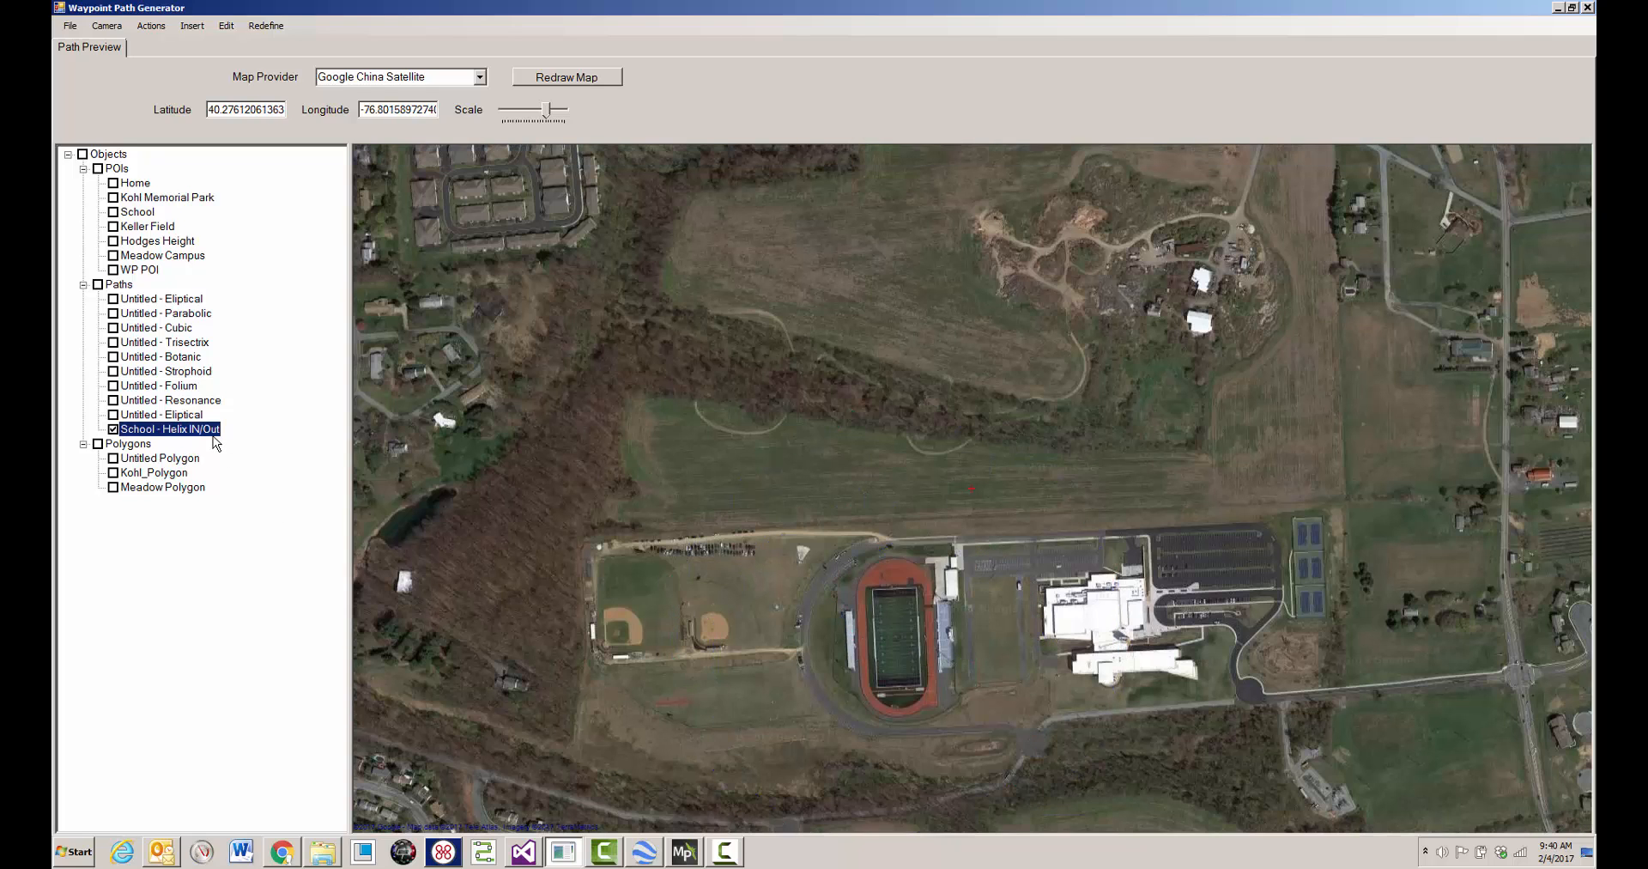
right_click(836, 343)
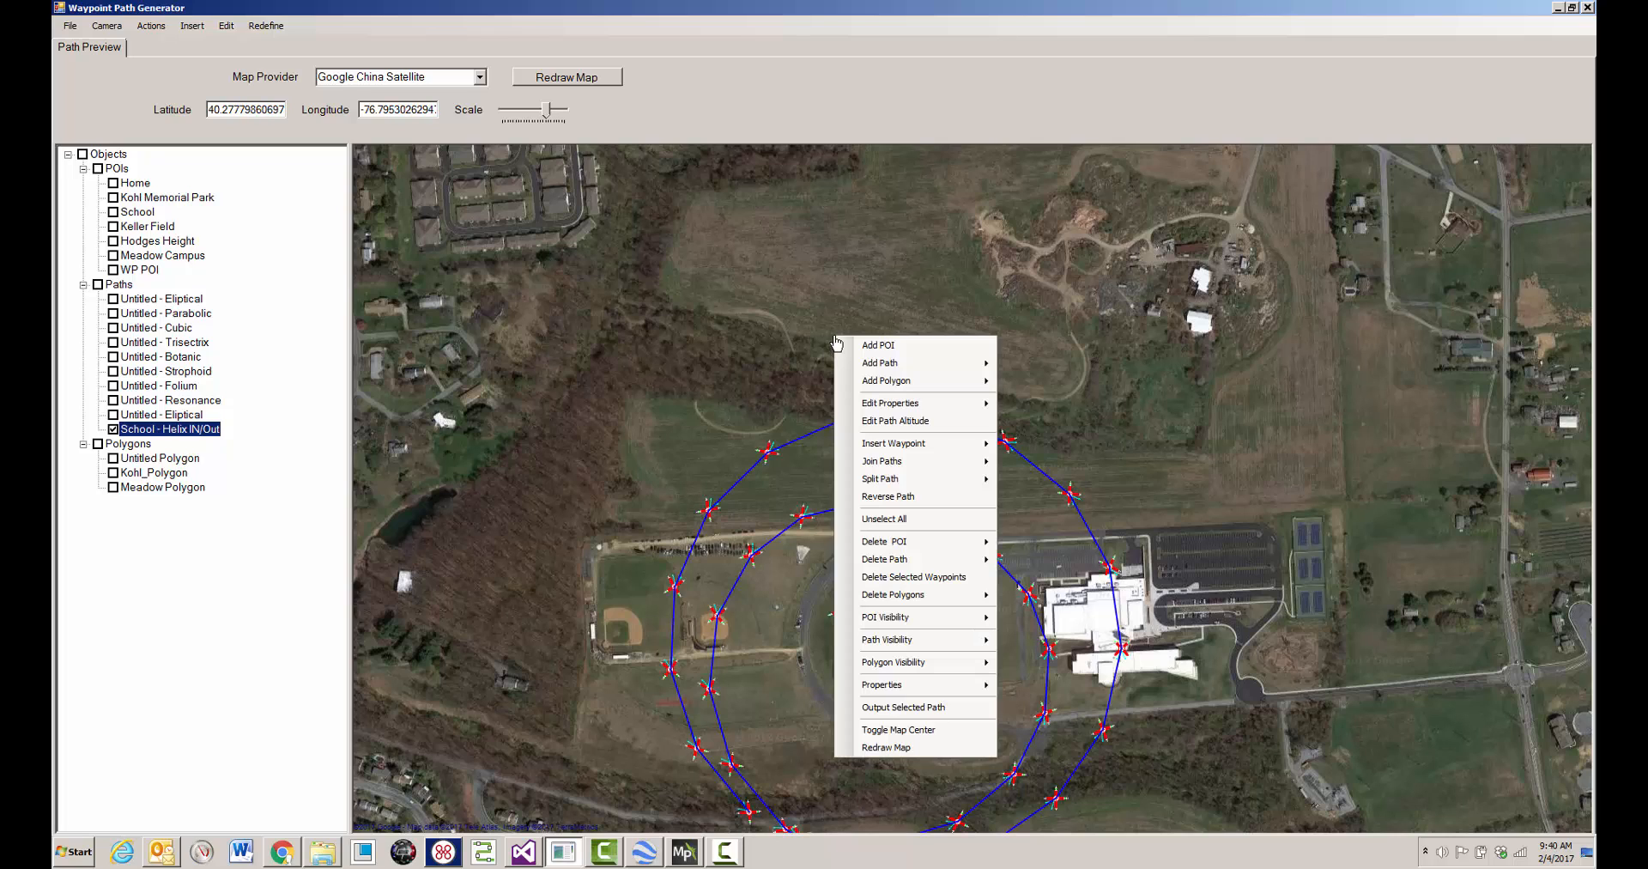
click(877, 422)
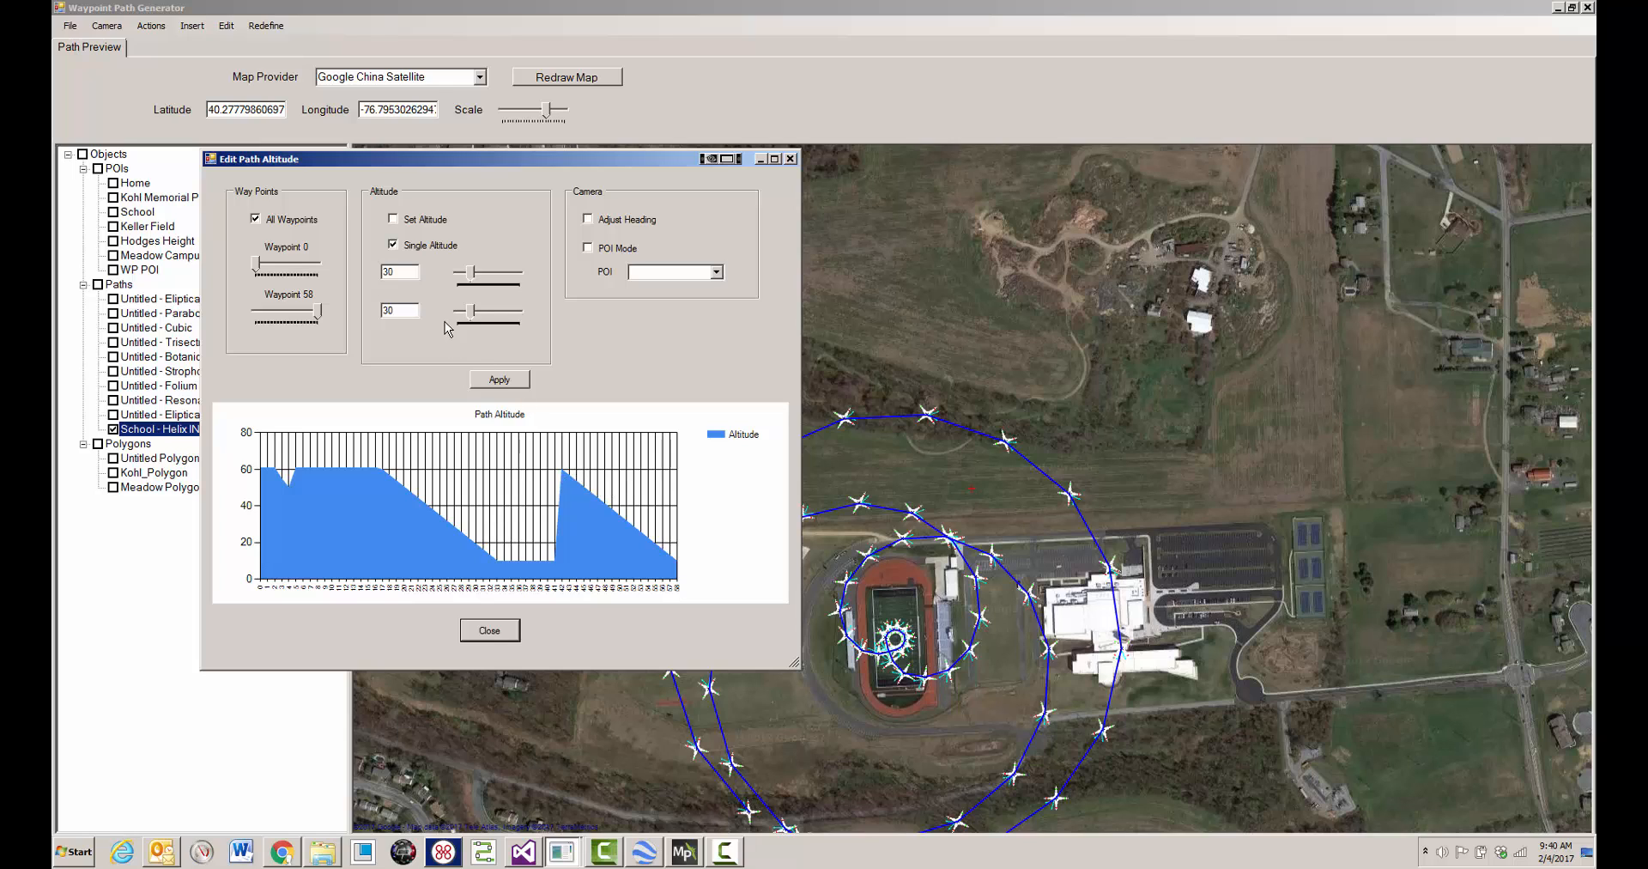
click(398, 220)
drag(471, 272, 488, 276)
click(480, 383)
click(490, 633)
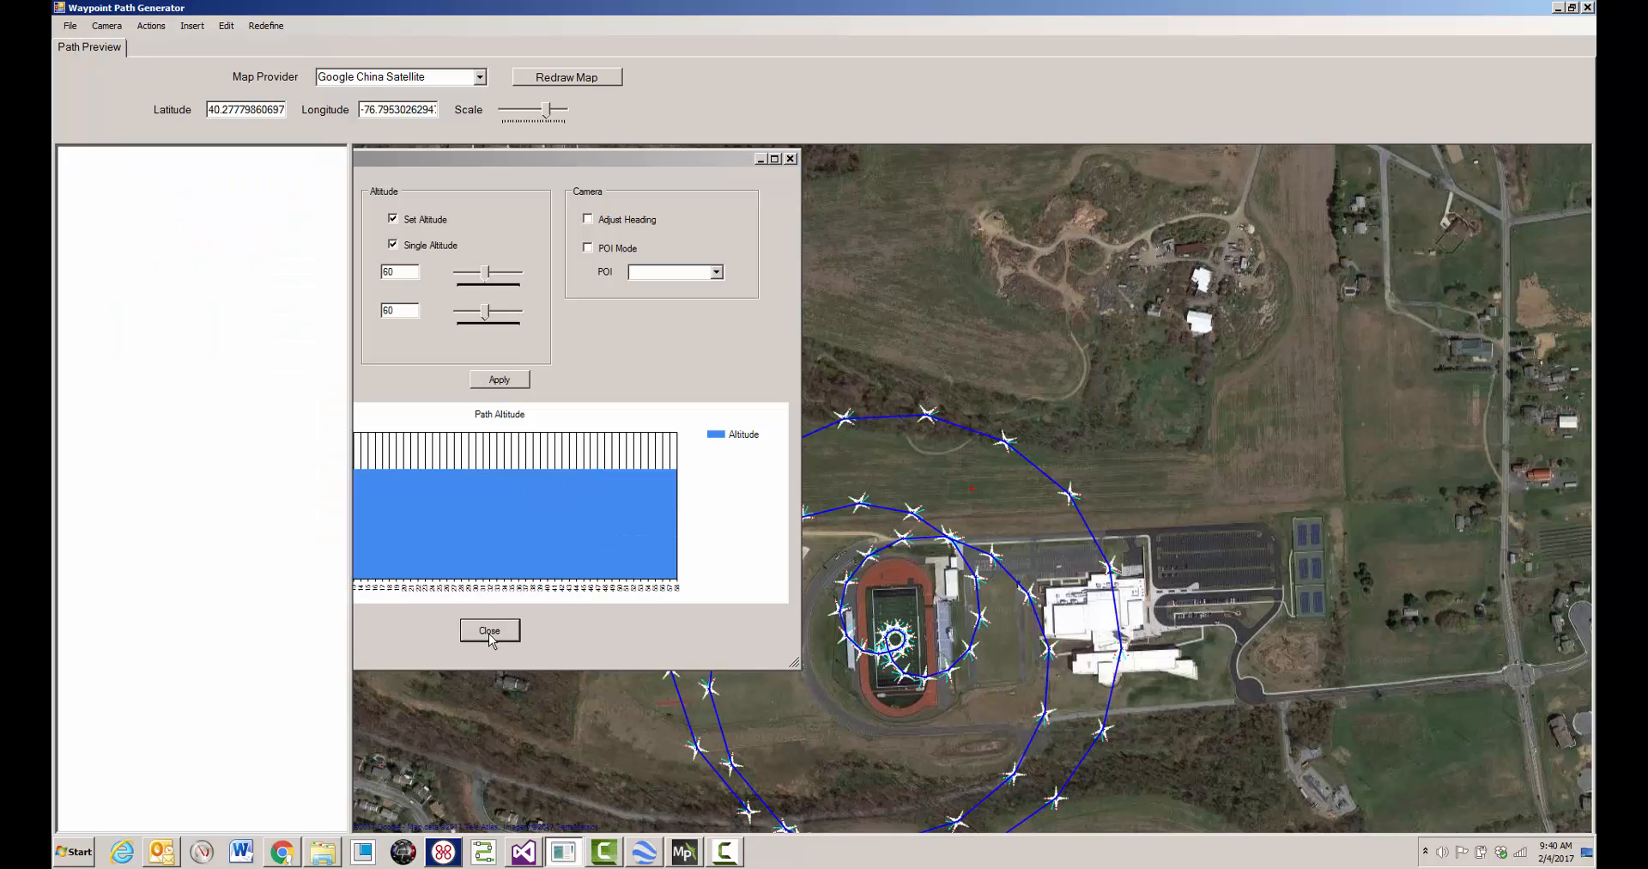
- Examine the waypoint numbers and altitudes along the path, especially where the helix meets the small circle on the football field
mouse_move(664, 676)
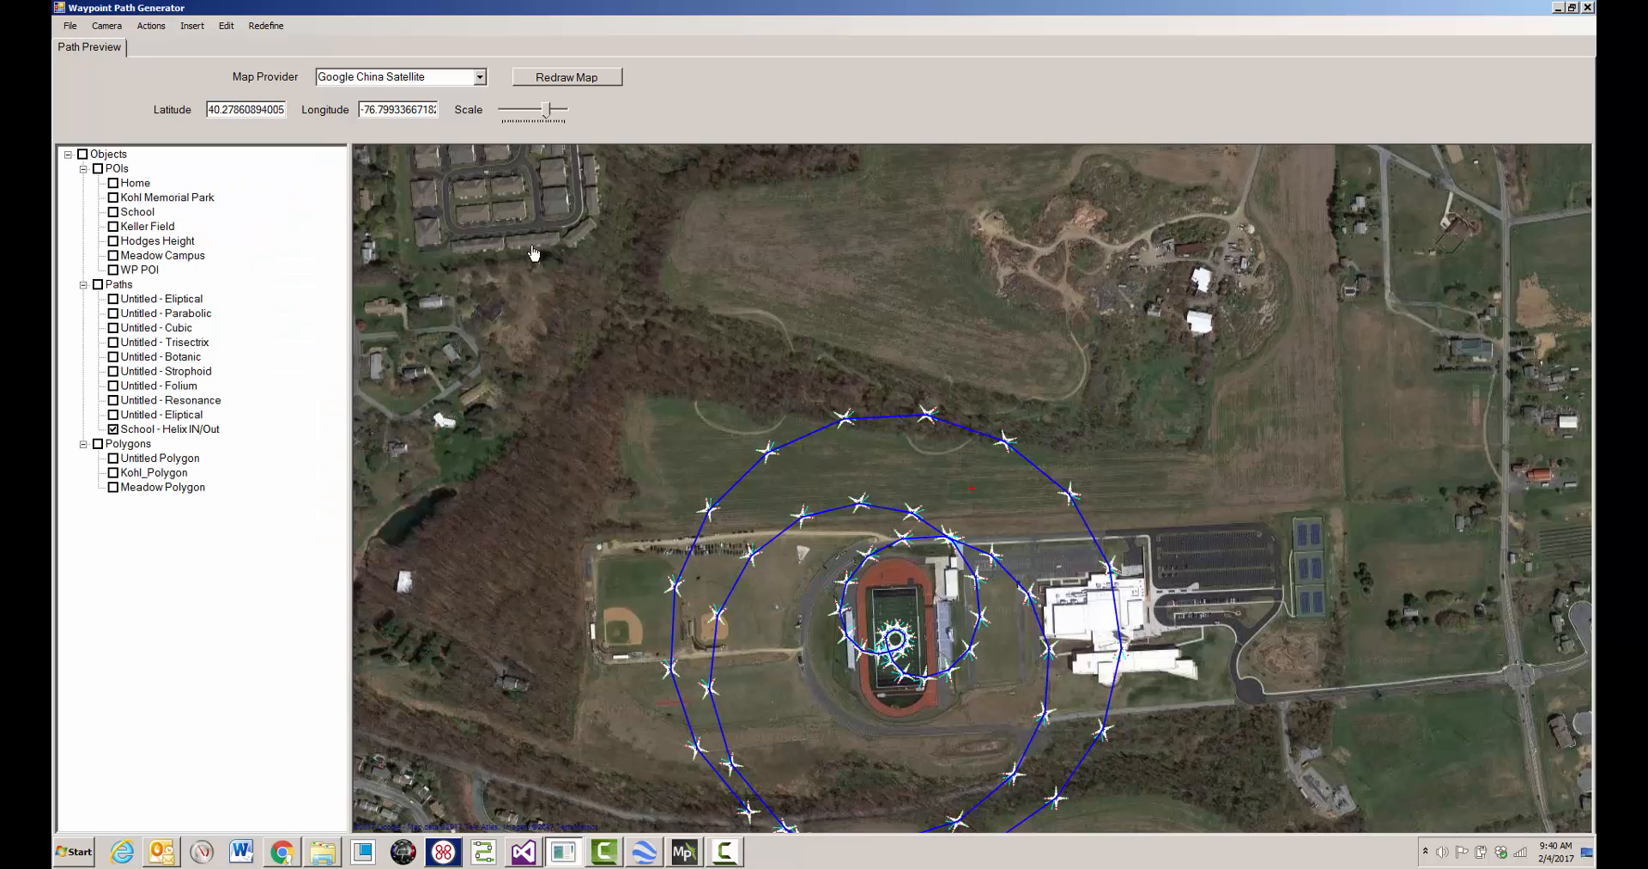
scroll(533, 238, up, 2)
scroll(972, 491, down, 3)
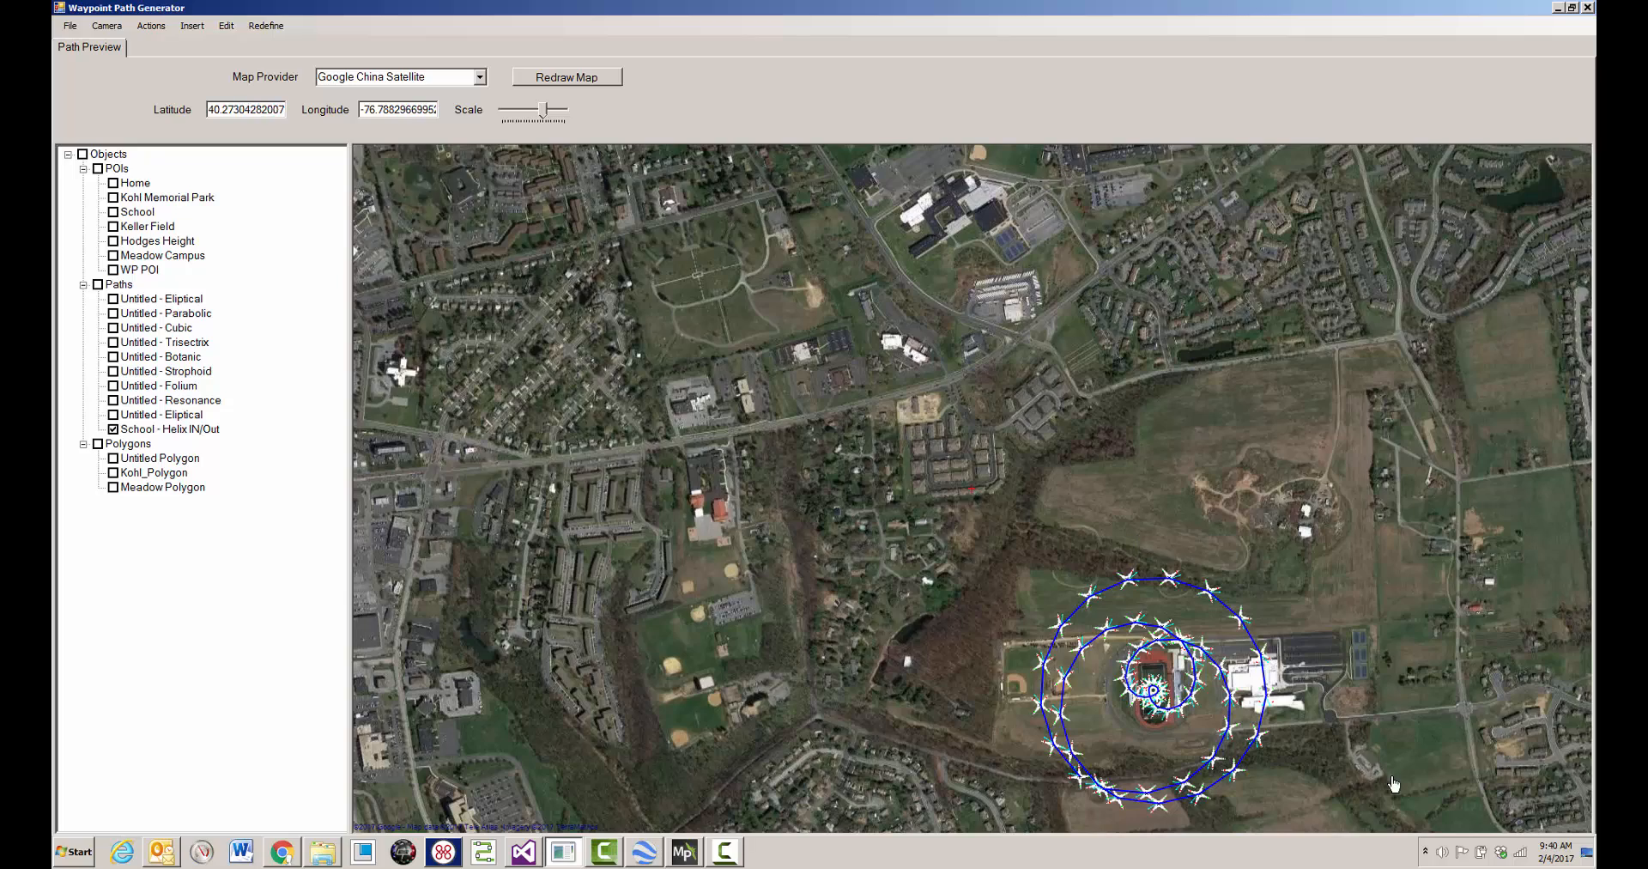
drag(1407, 681, 1427, 484)
scroll(1219, 482, up, 2)
mouse_move(752, 719)
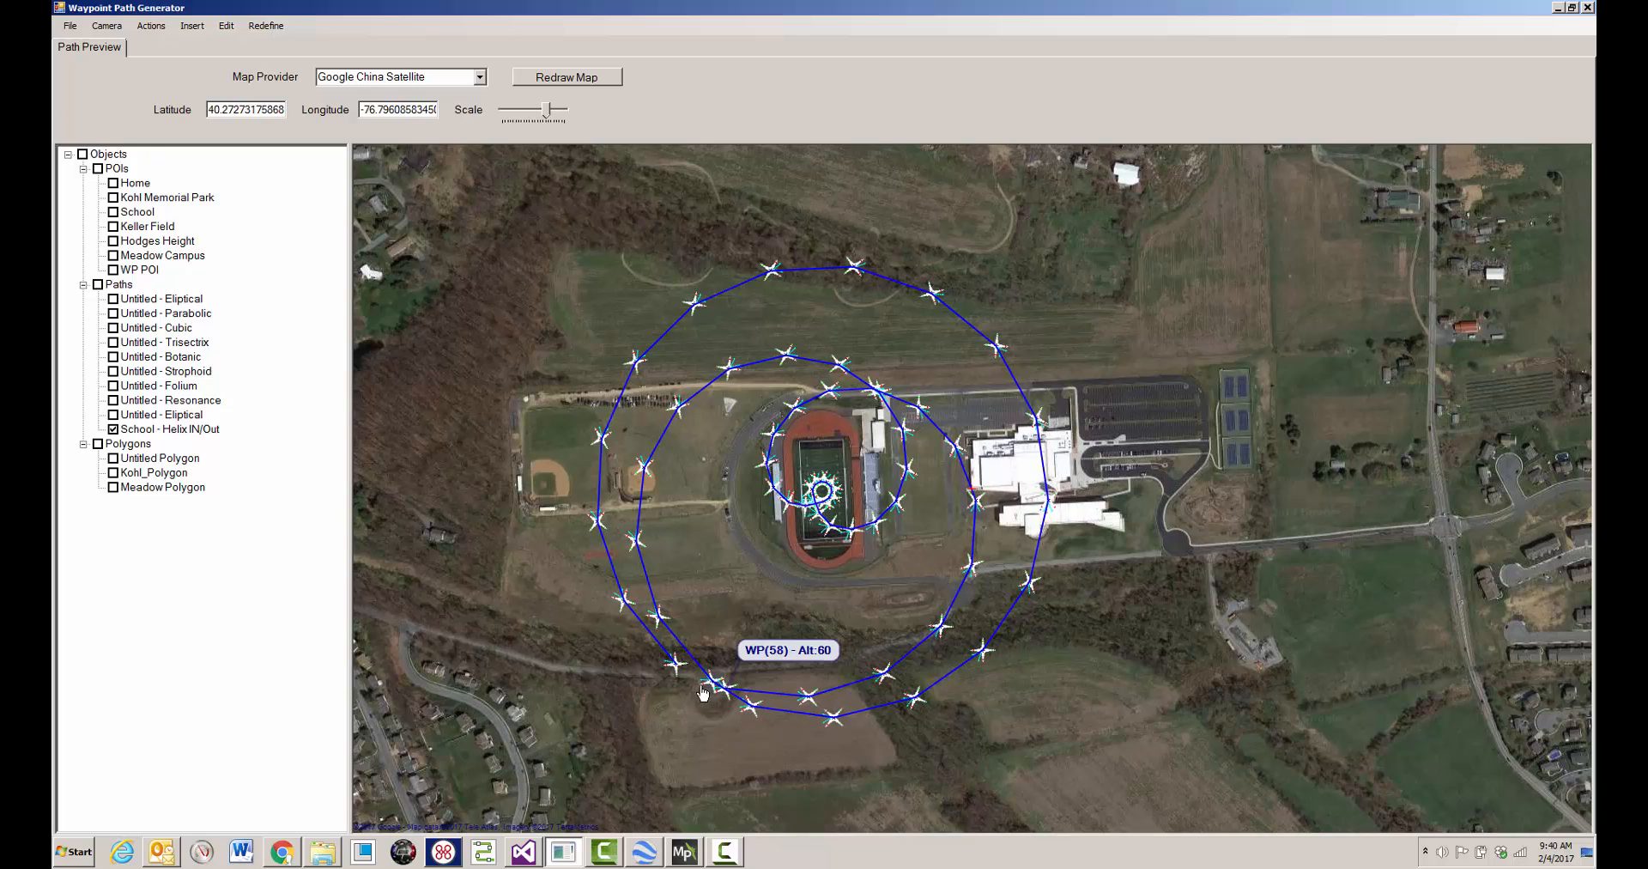
mouse_move(676, 420)
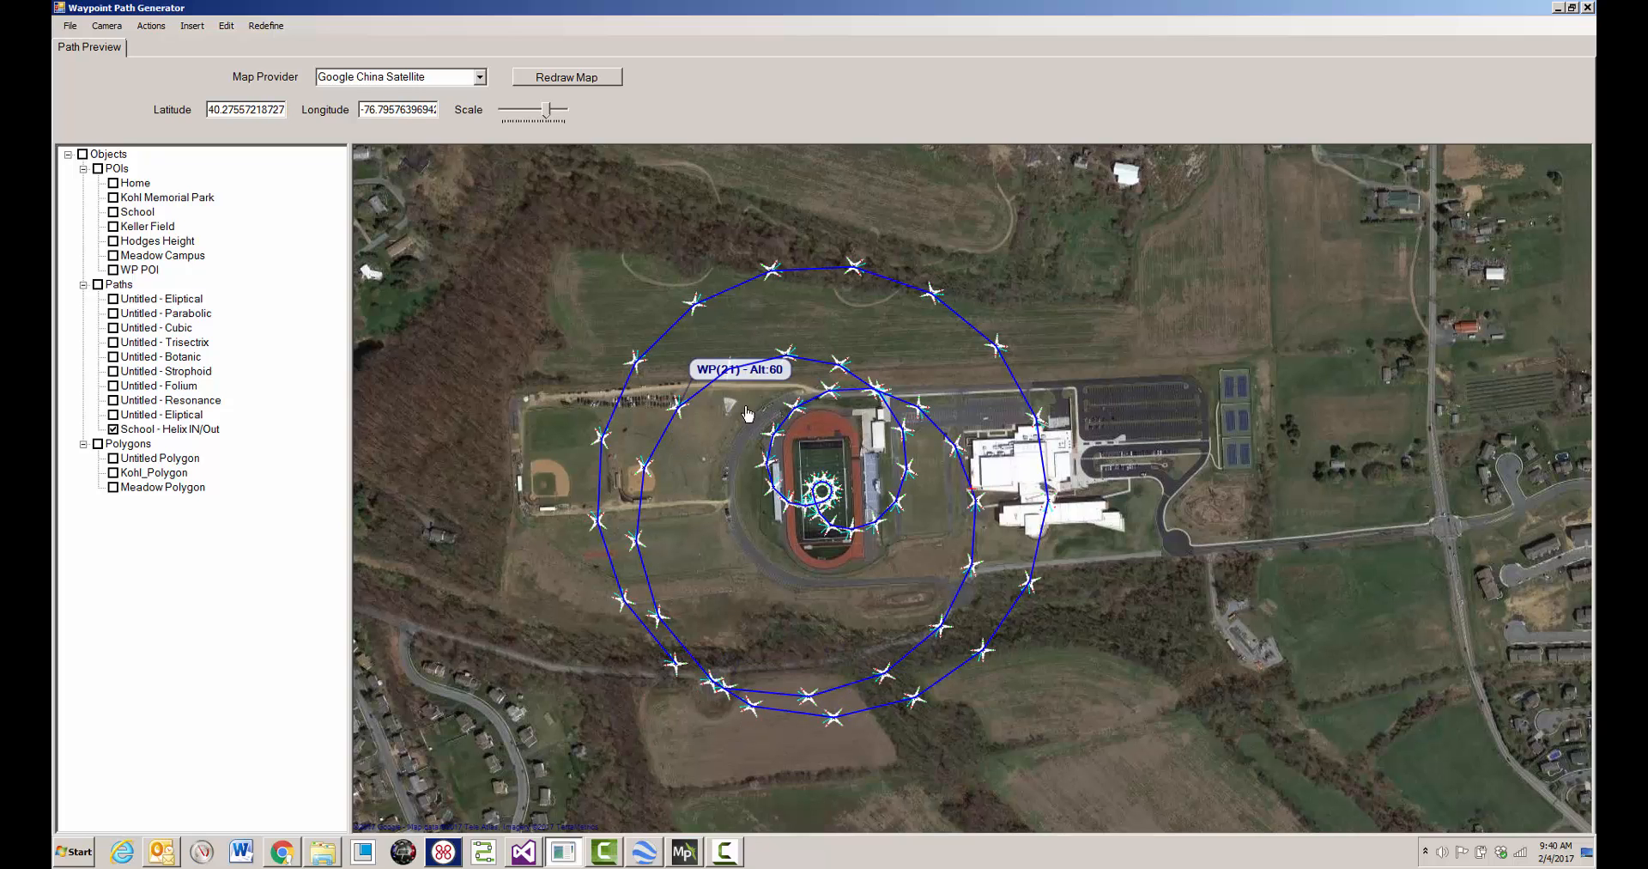
mouse_move(824, 502)
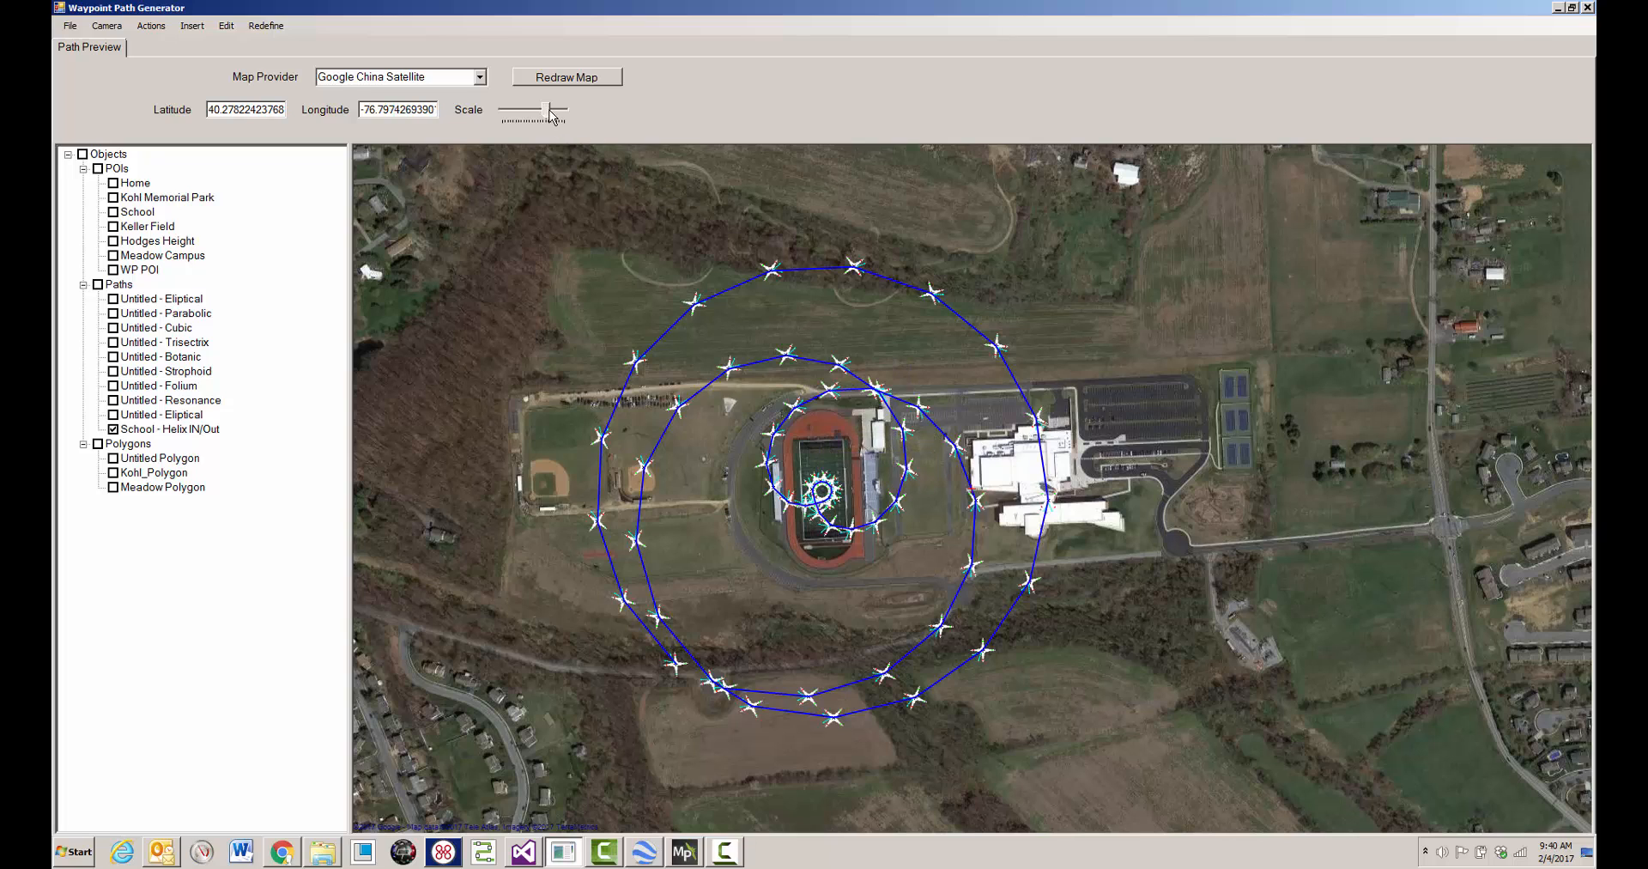
drag(549, 111, 555, 112)
drag(661, 301, 1081, 331)
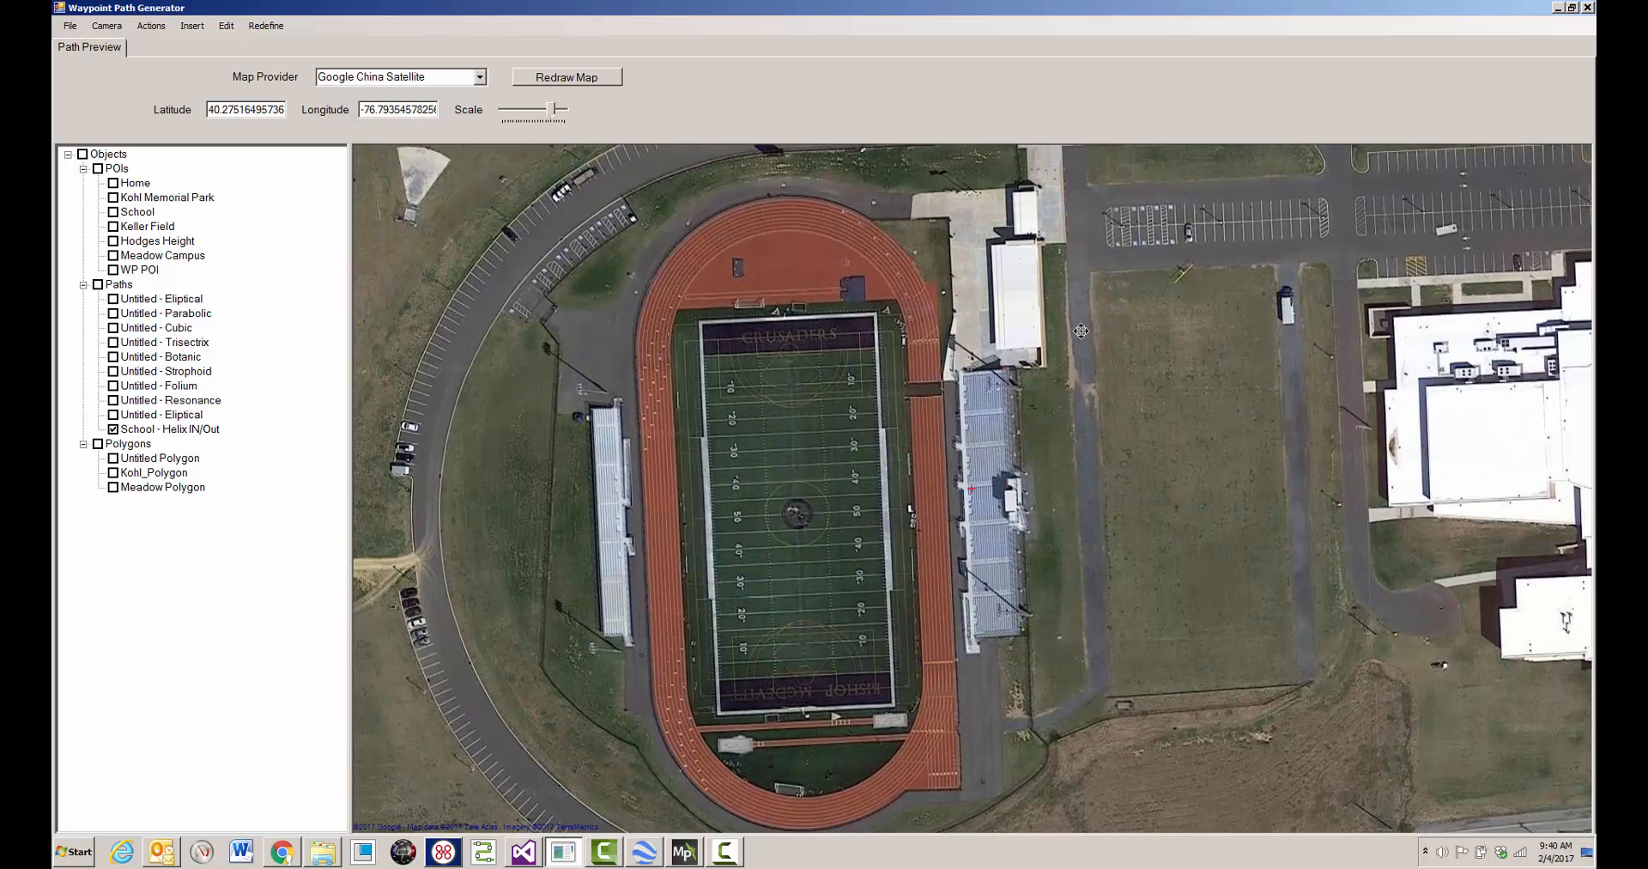
mouse_move(794, 612)
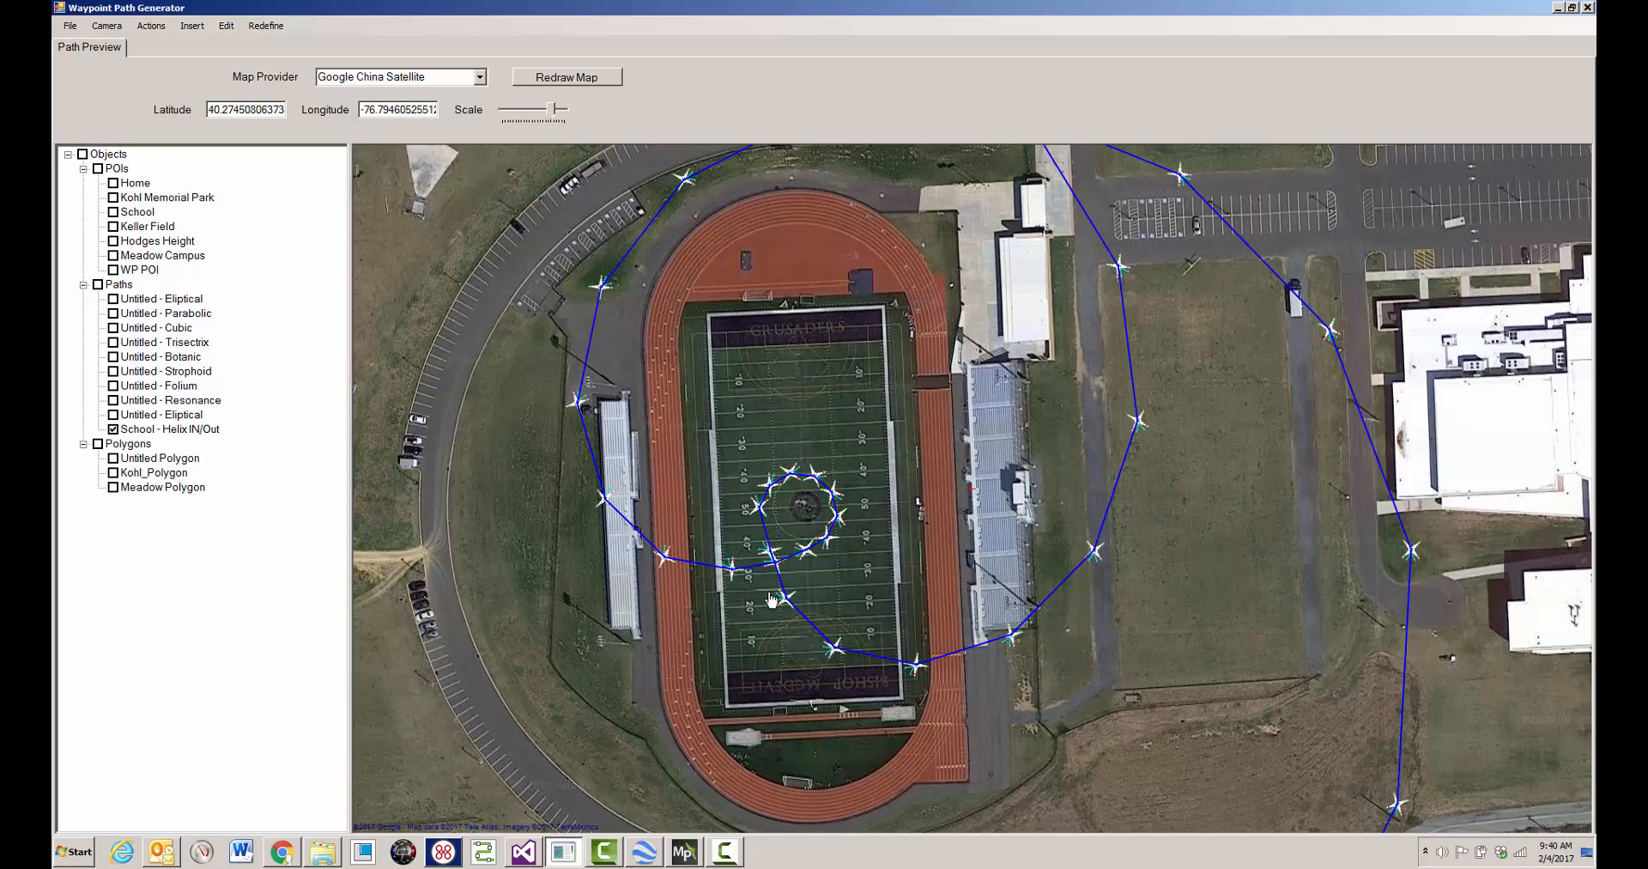
mouse_move(733, 573)
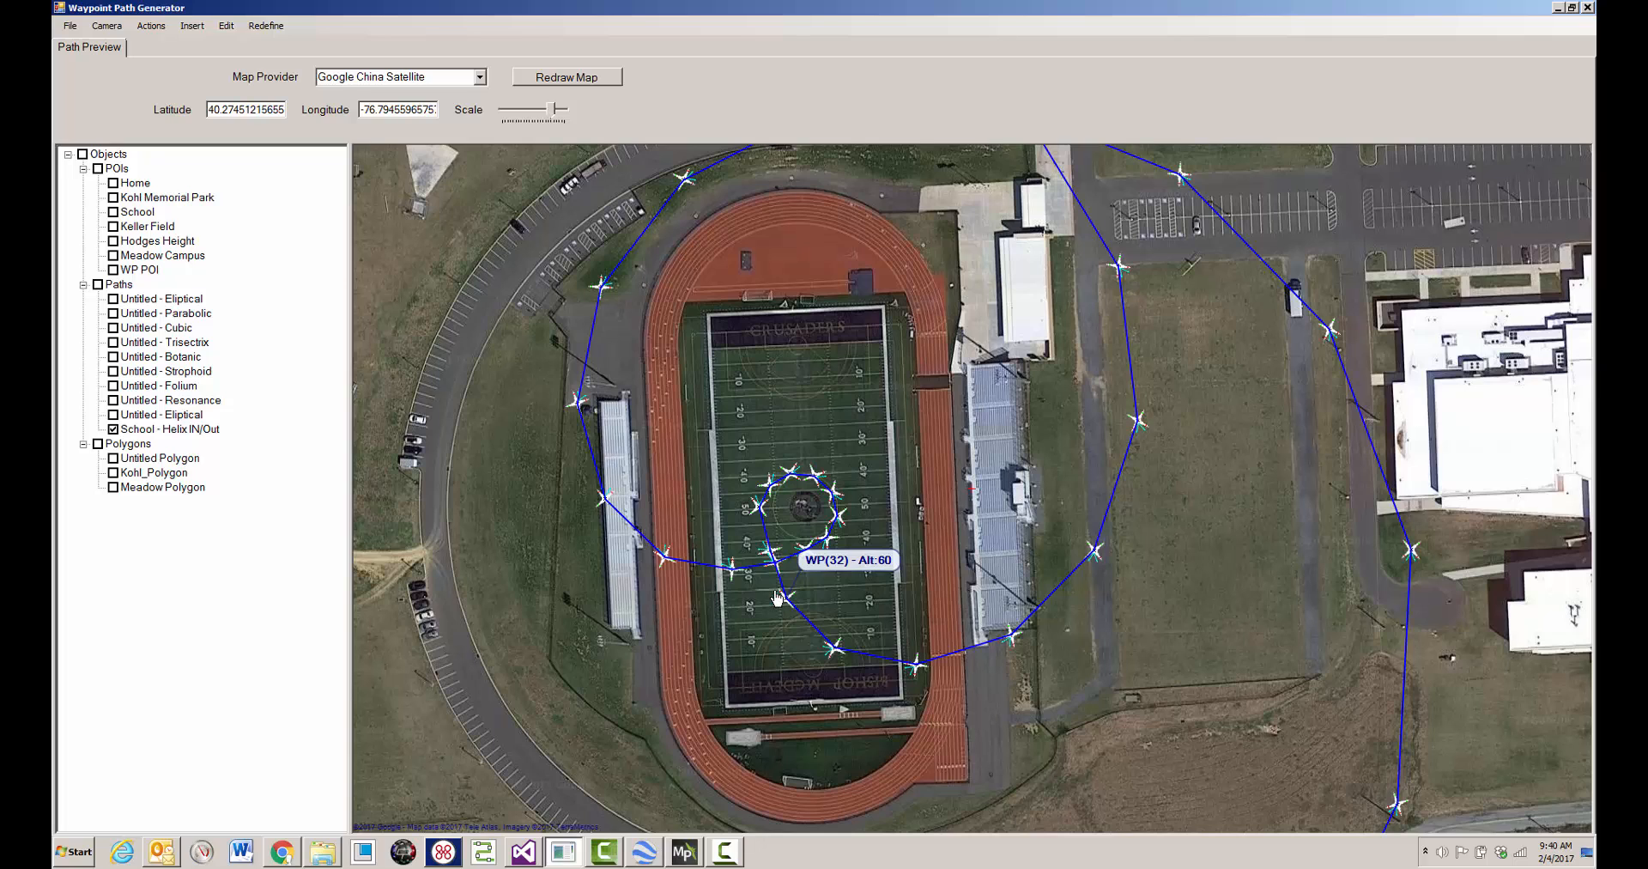
- Set a single altitude of 10 for waypoints 32 through 43 of the School - Helix IN/Out path
click(201, 430)
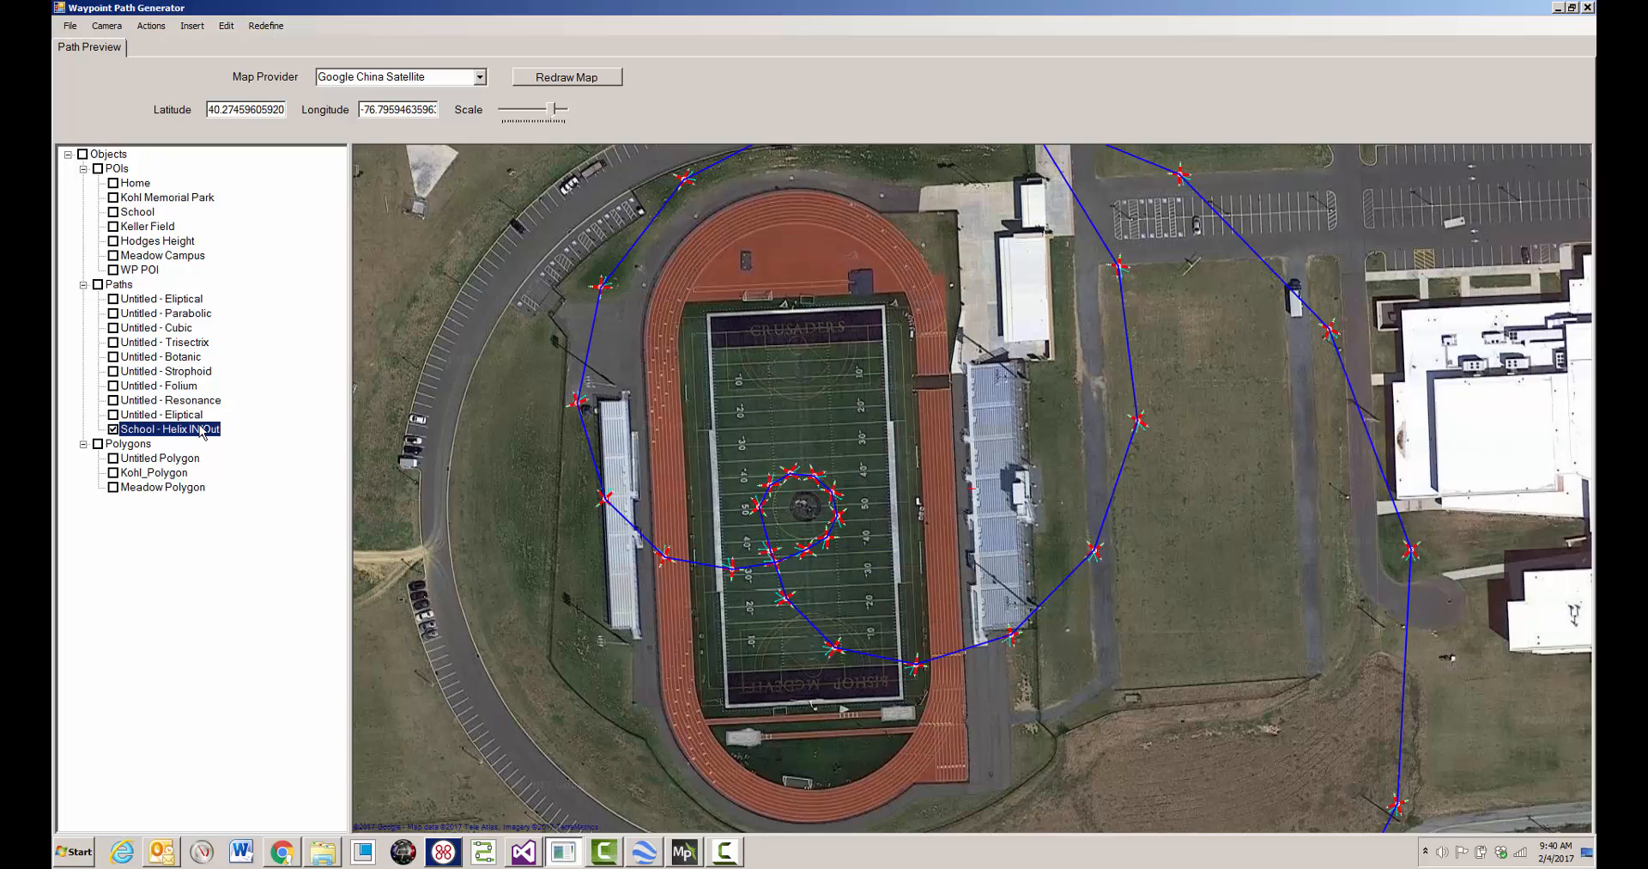
right_click(834, 430)
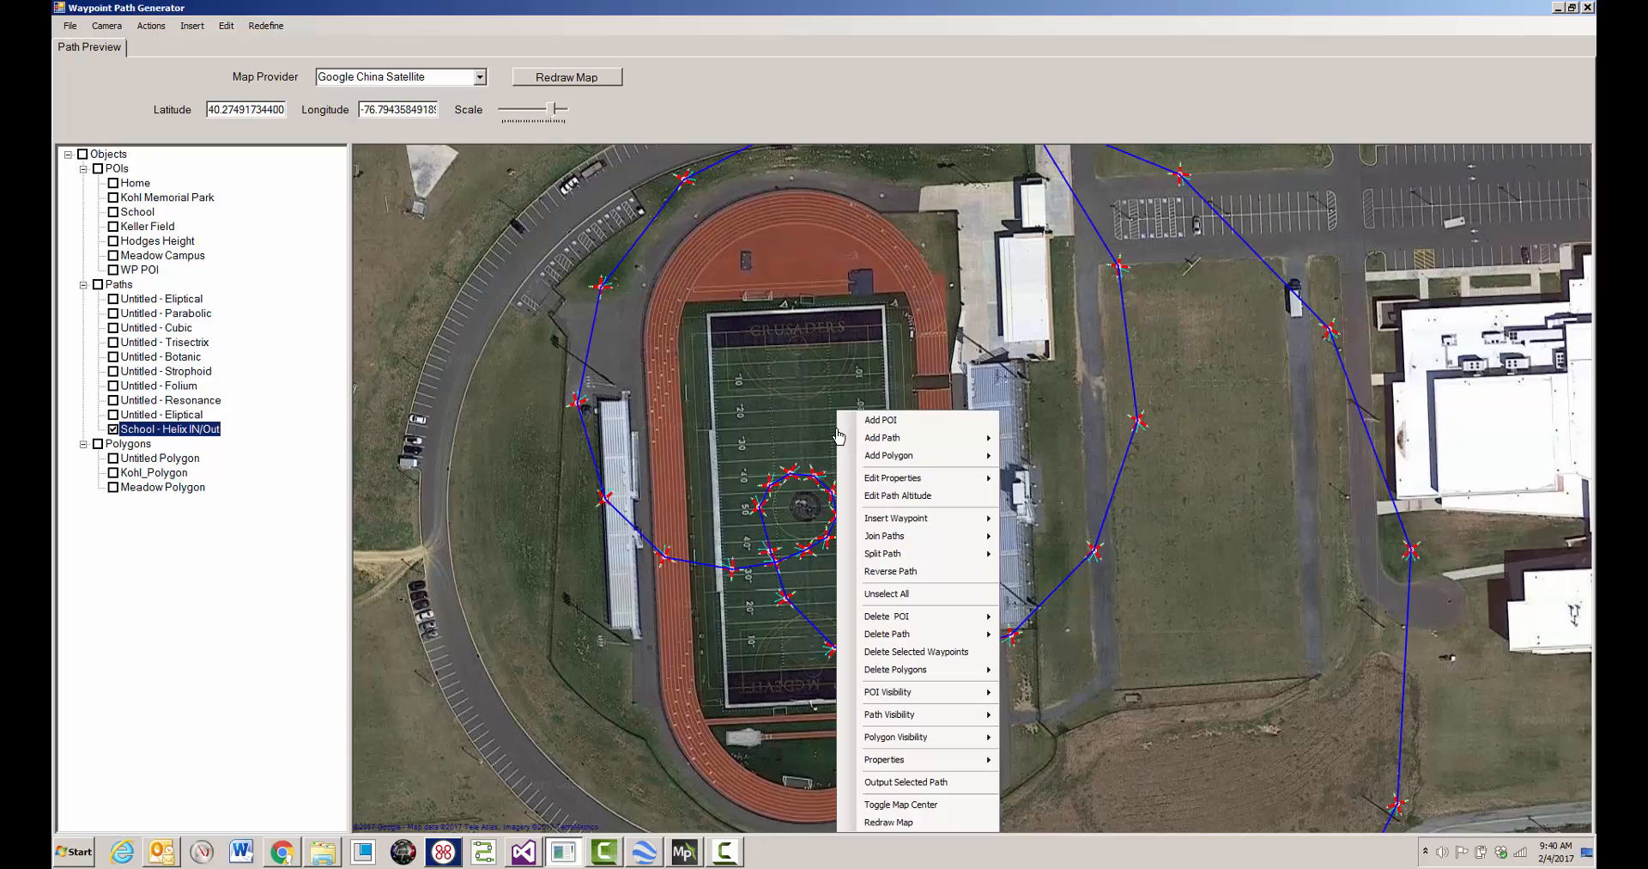
click(899, 495)
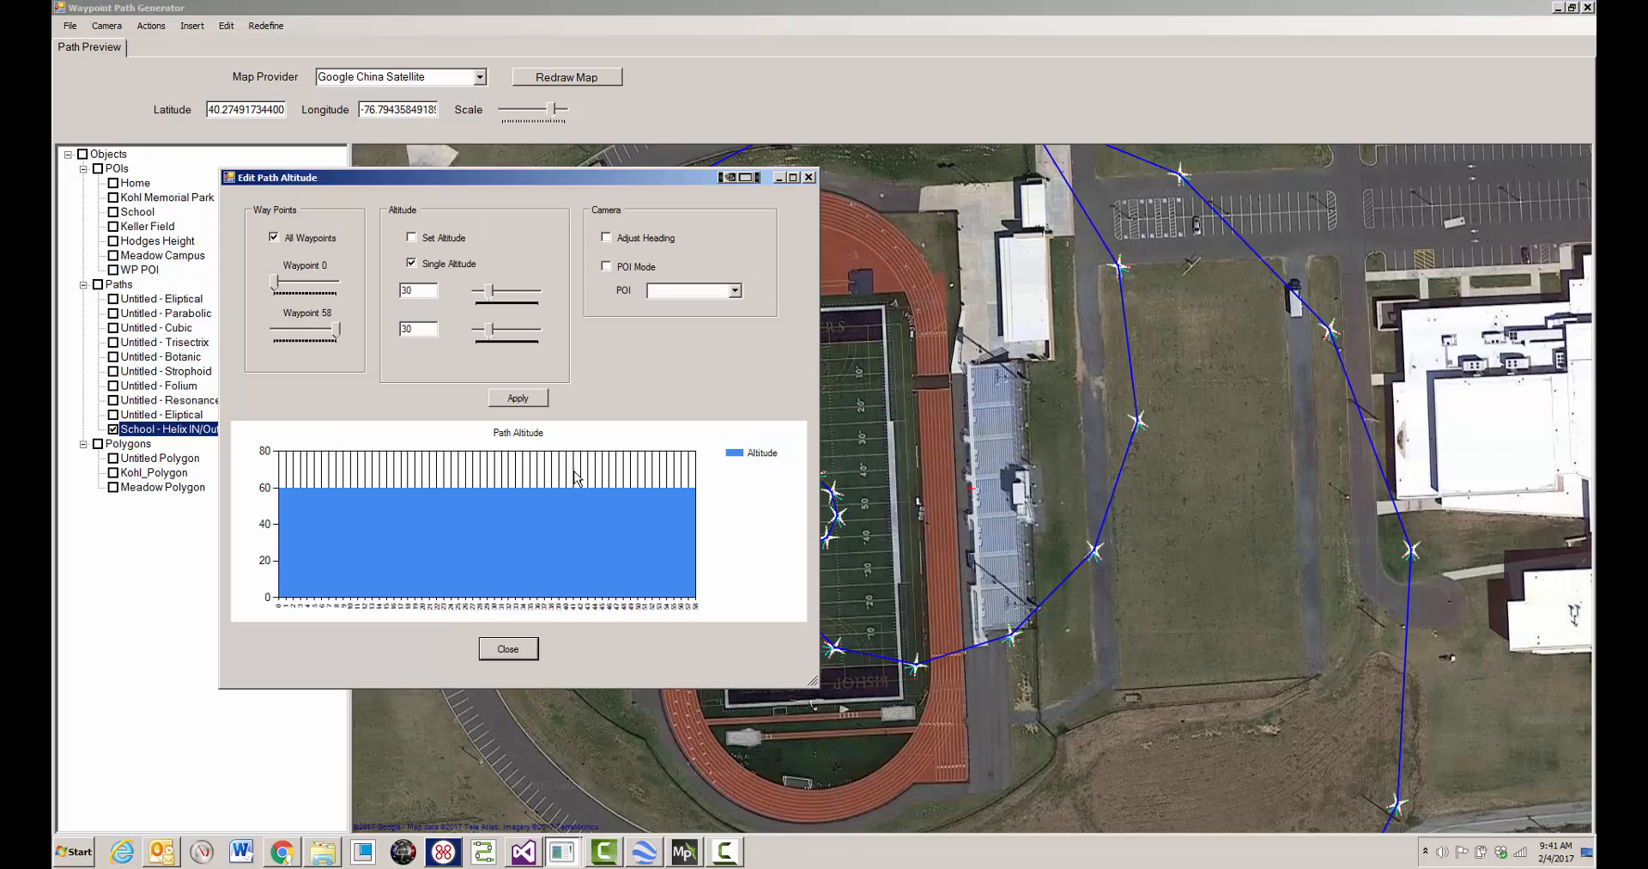
click(283, 240)
drag(276, 284, 303, 284)
drag(335, 329, 323, 328)
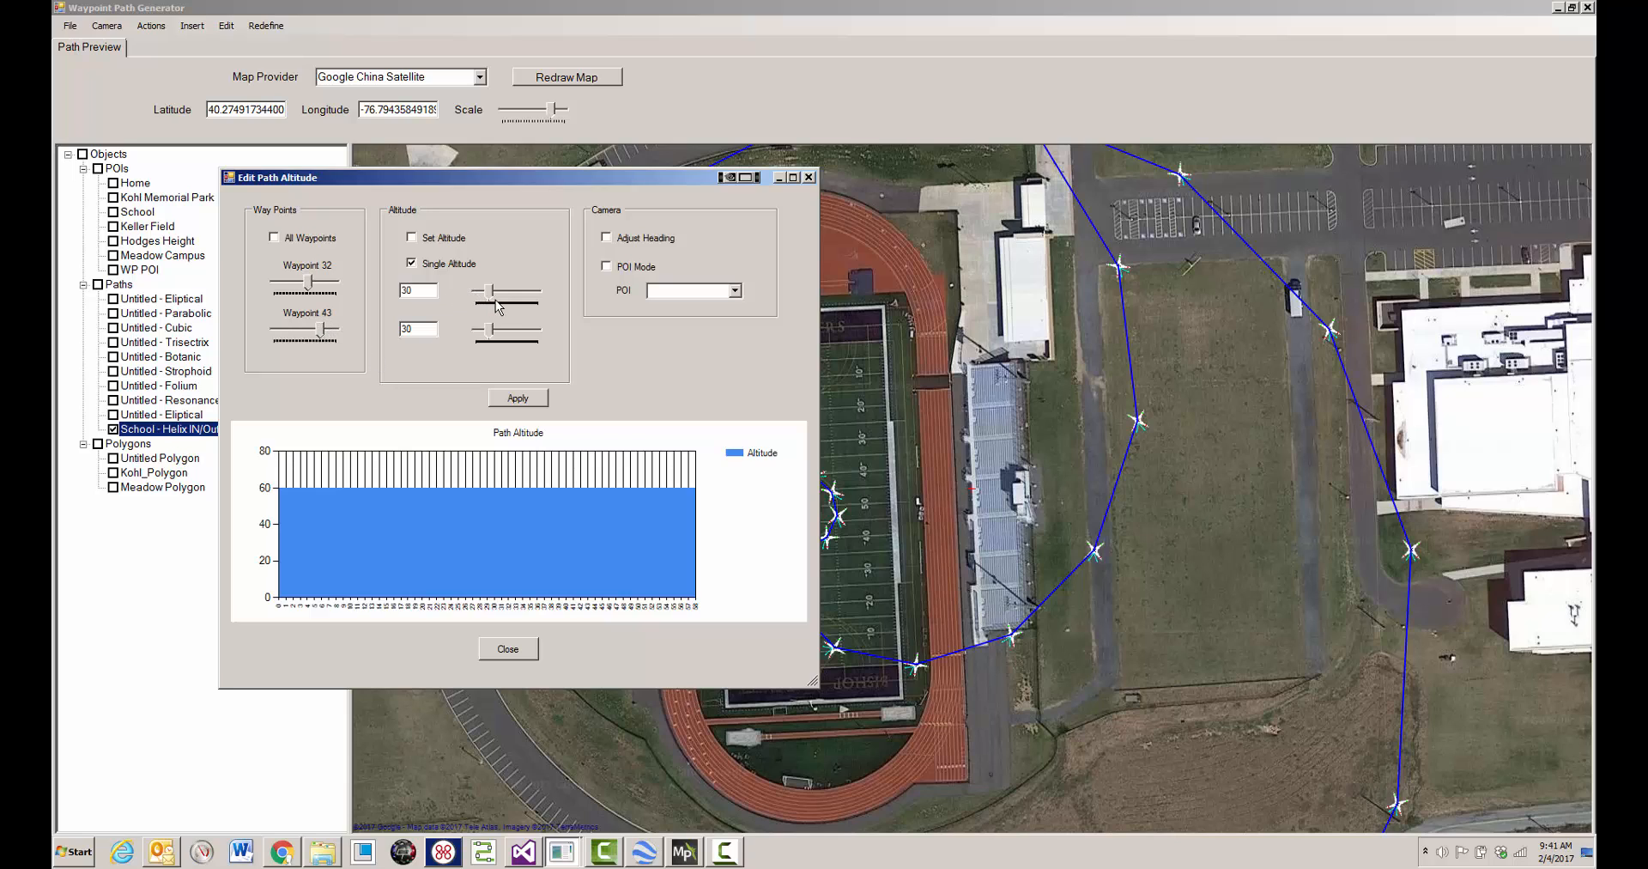
click(412, 237)
drag(490, 297, 481, 299)
click(516, 400)
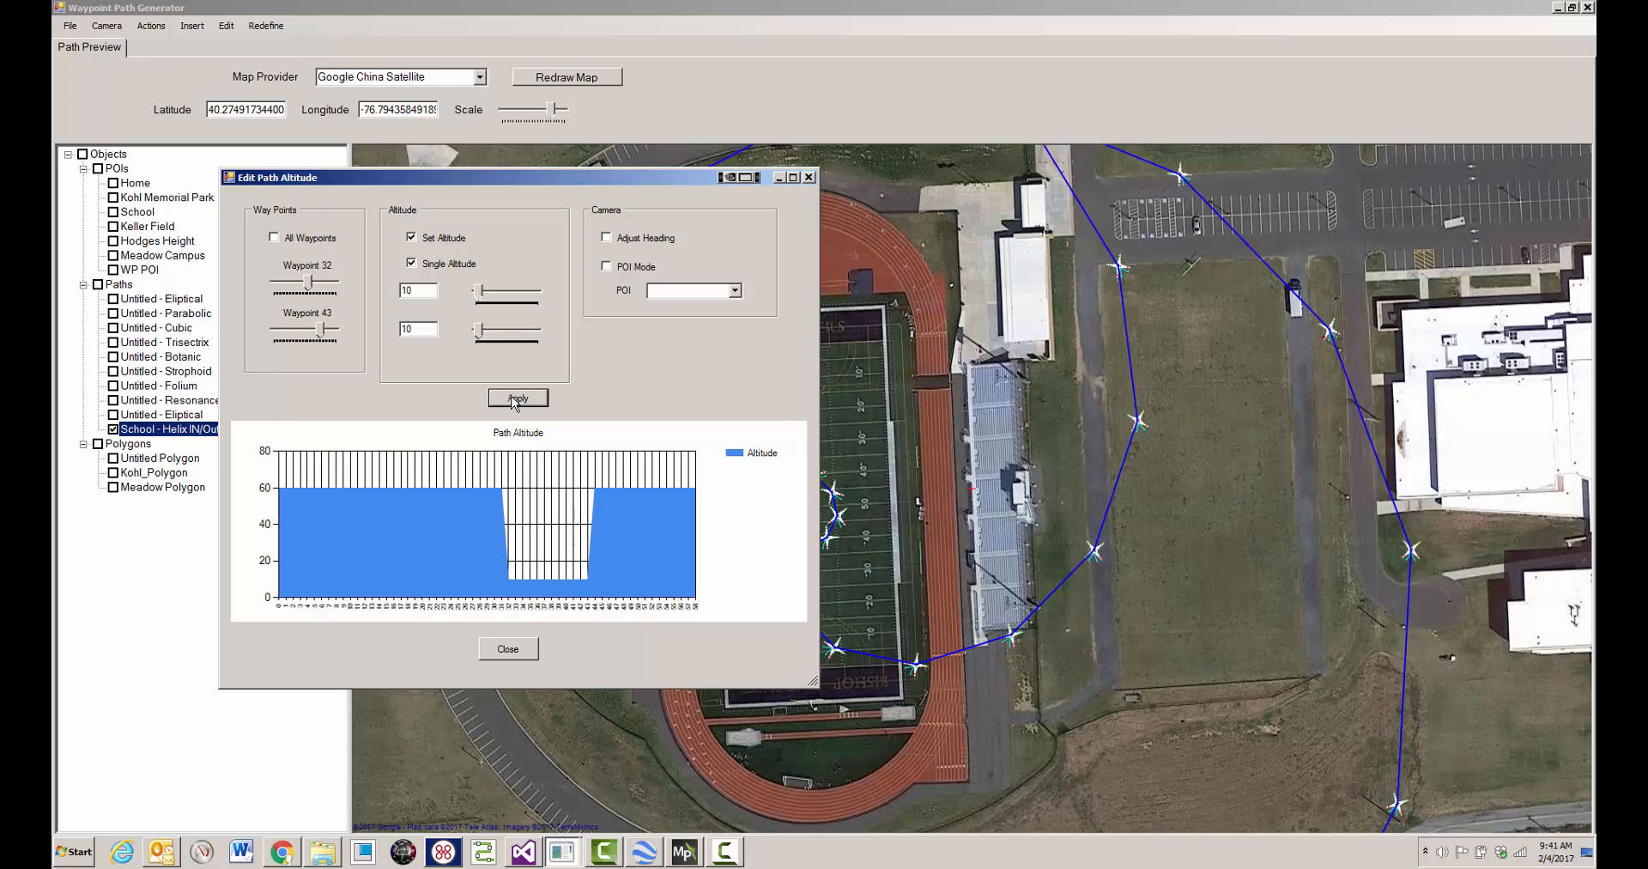
click(526, 645)
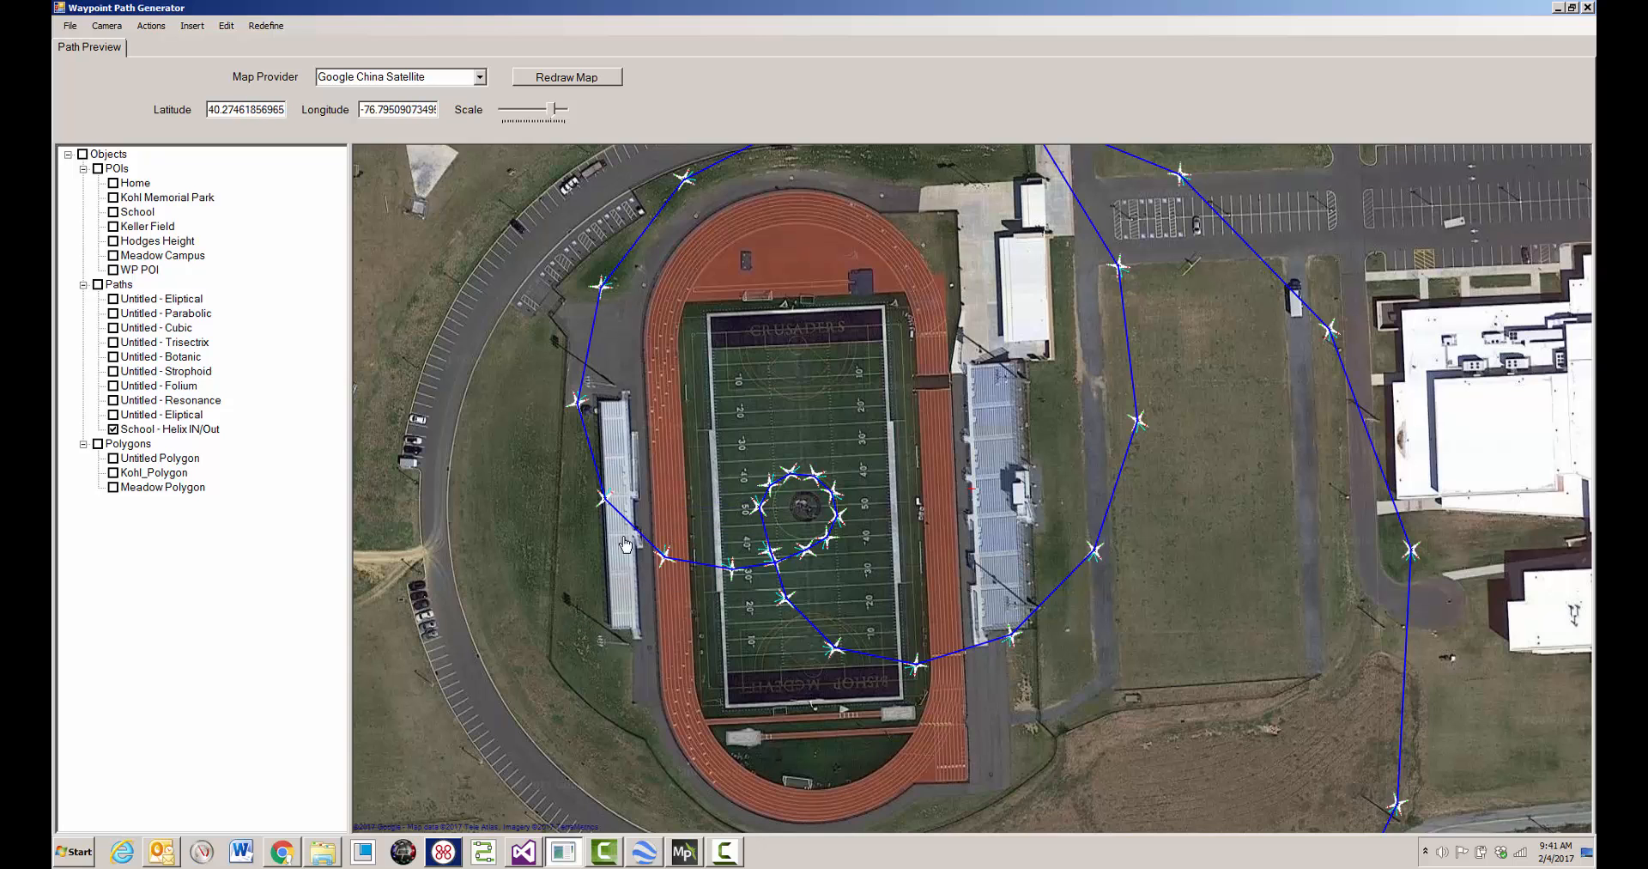
- Open the altitude editor for the School - Helix IN/Out path and limit the range to waypoints 20 through 32
scroll(773, 610, down, 2)
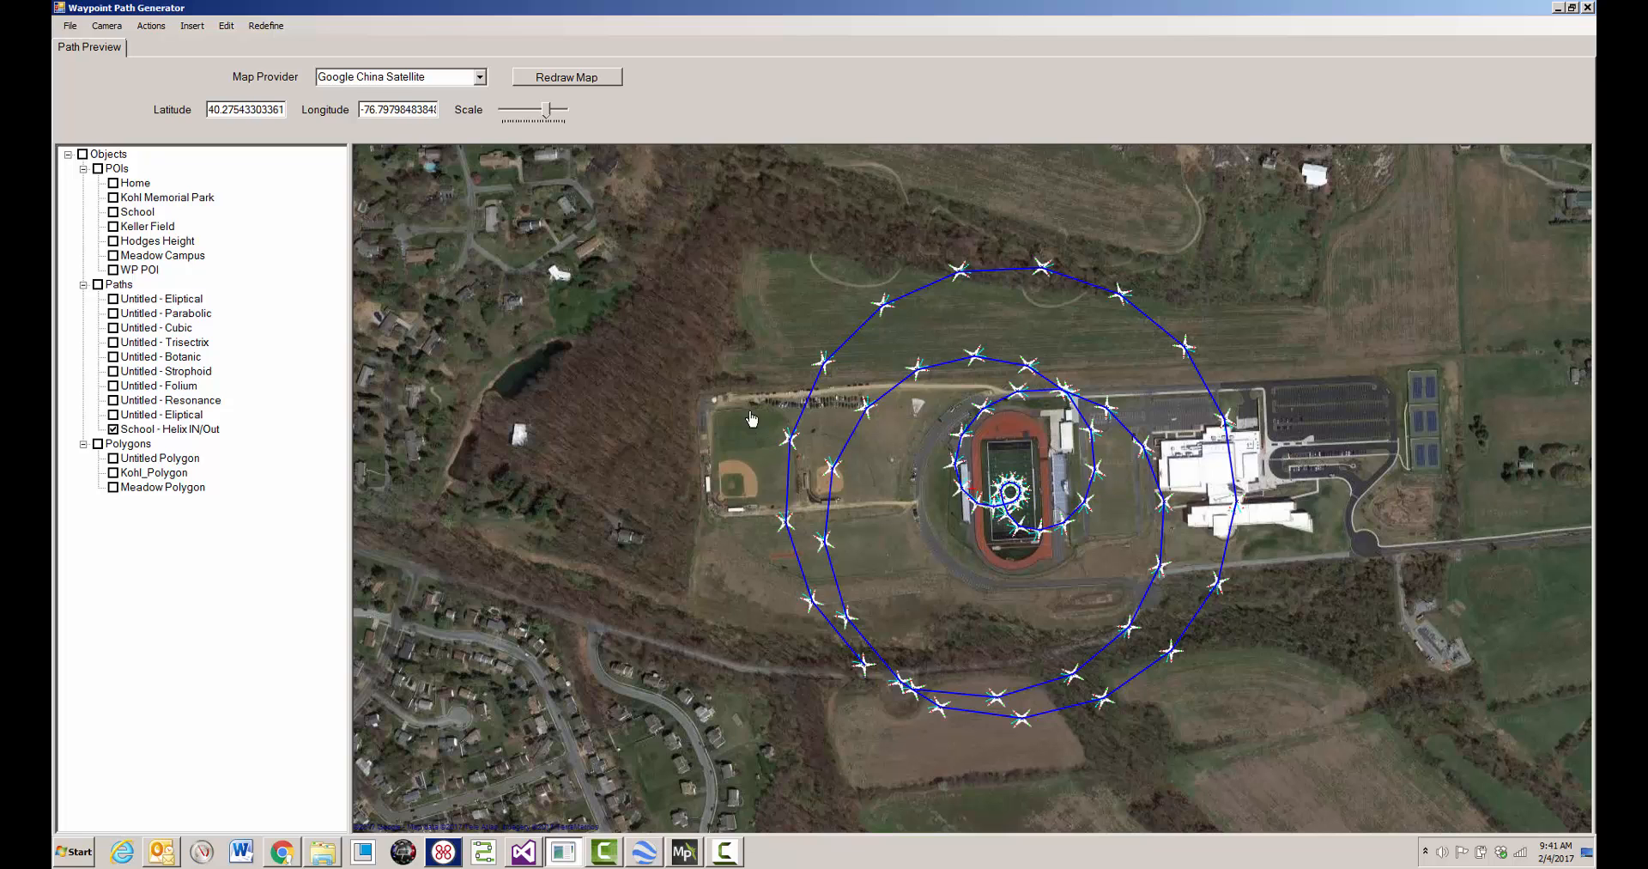
click(202, 430)
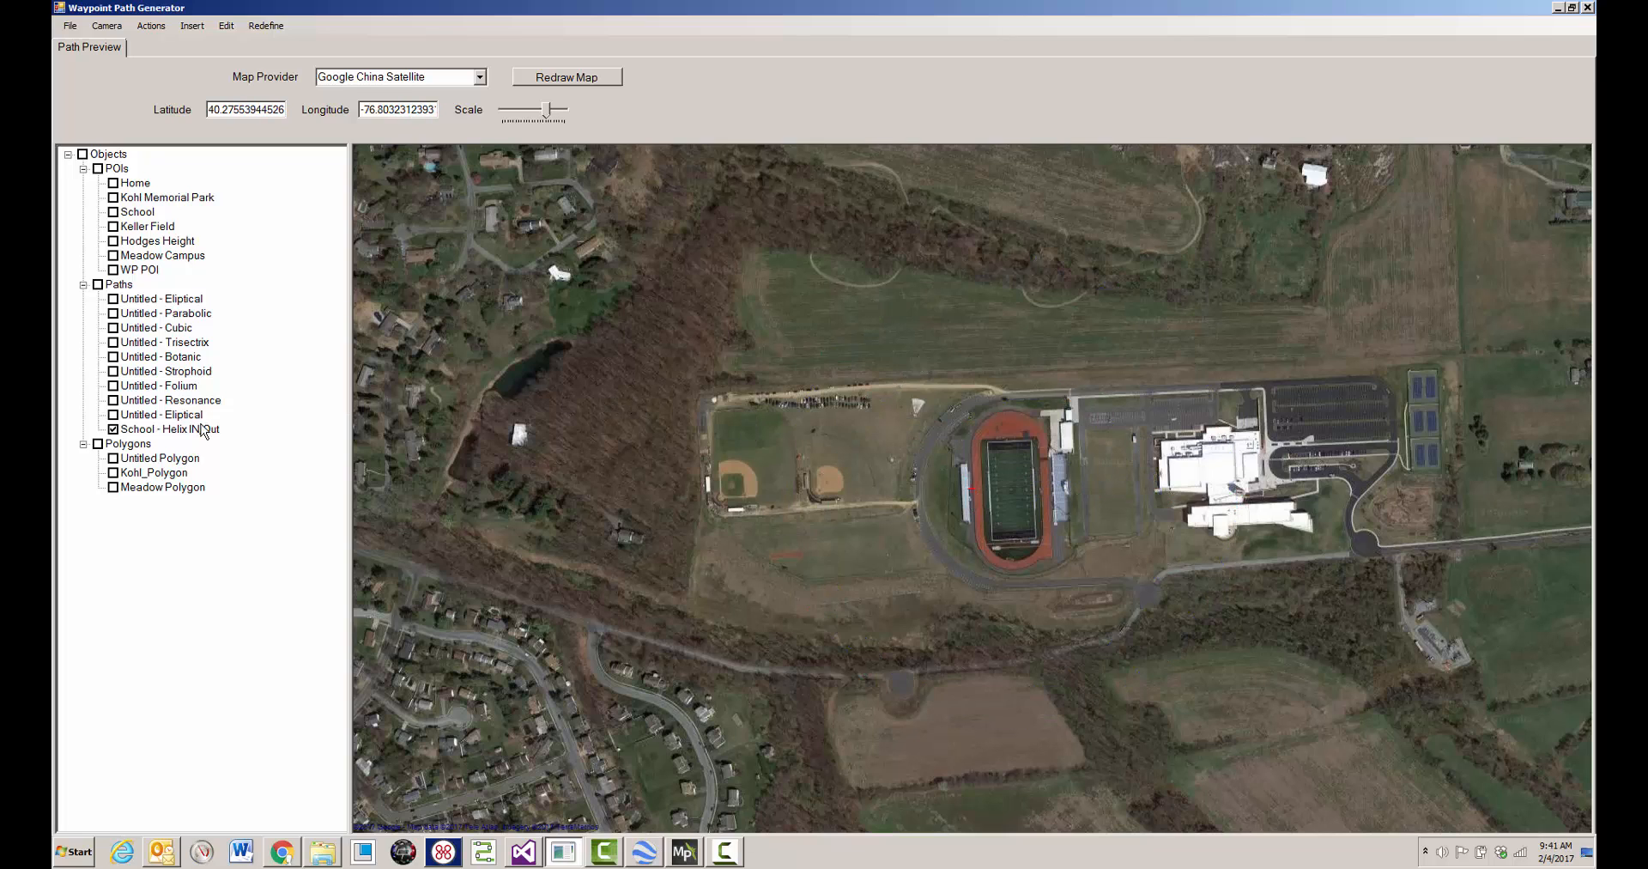
right_click(960, 320)
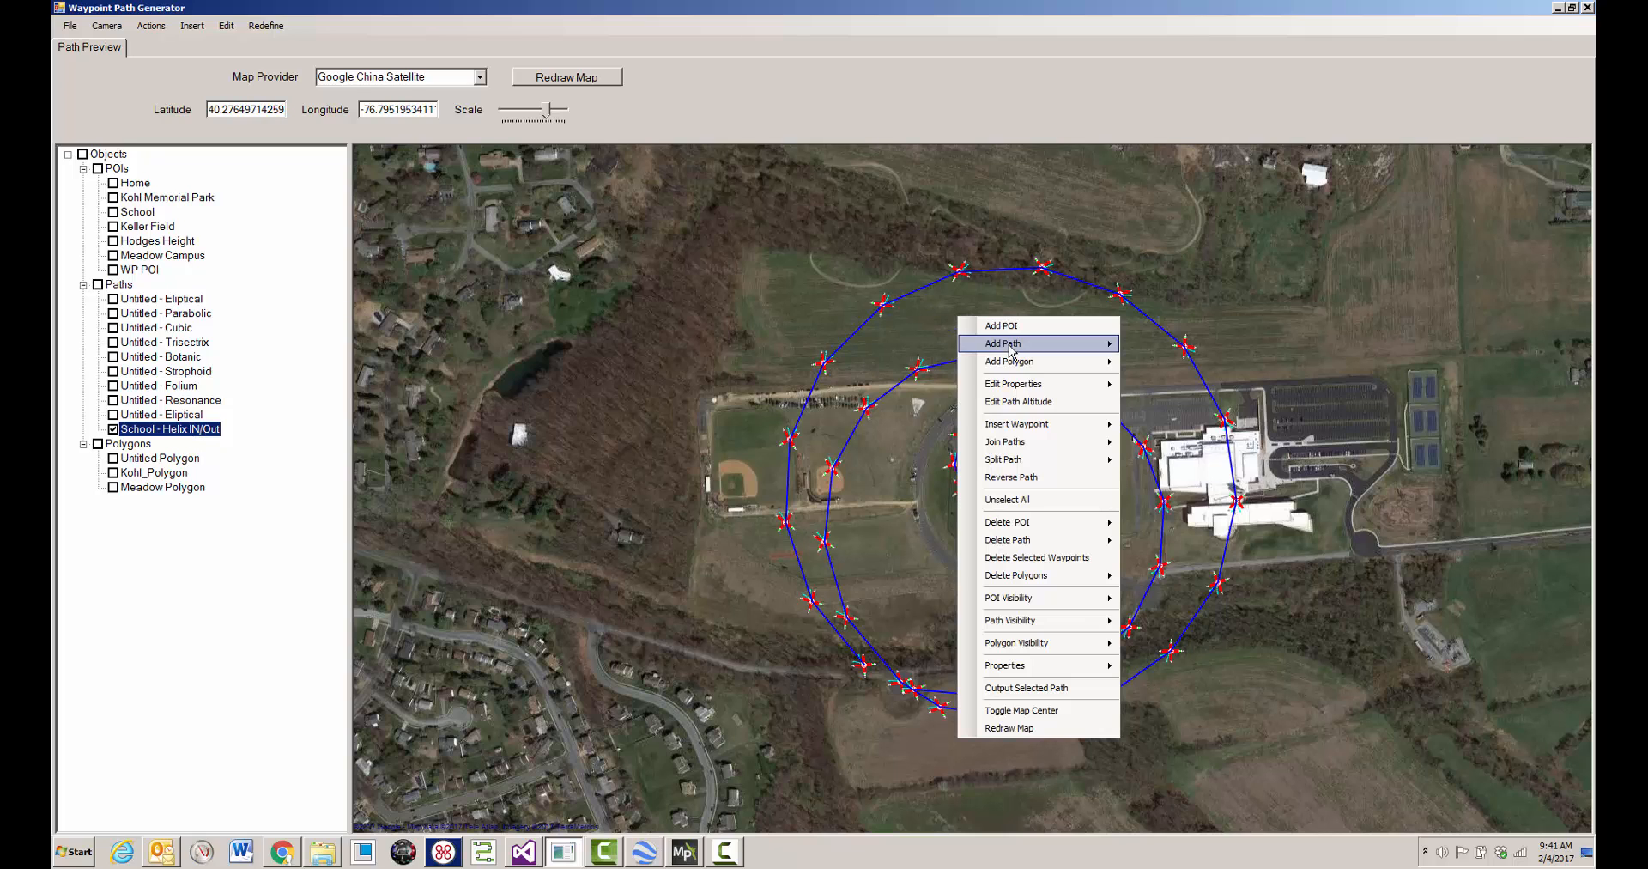
click(1018, 400)
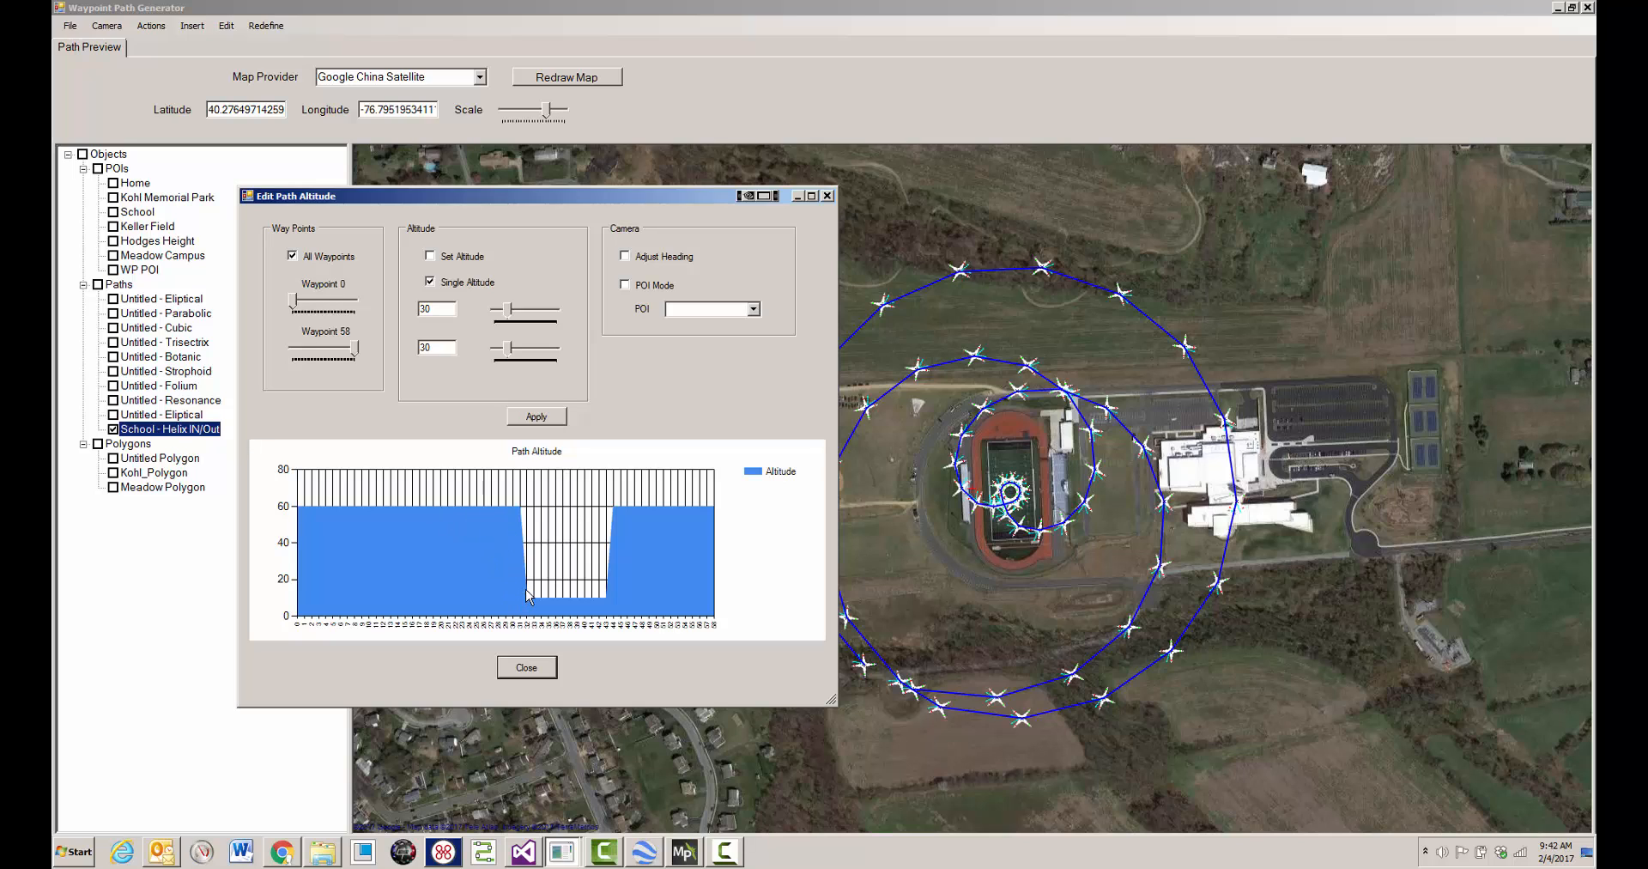
click(293, 256)
drag(355, 349, 327, 352)
drag(295, 303, 320, 306)
- Ramp the altitude from 60 down to 10 across the chosen waypoint range instead of using a single altitude
click(431, 282)
drag(508, 309, 525, 312)
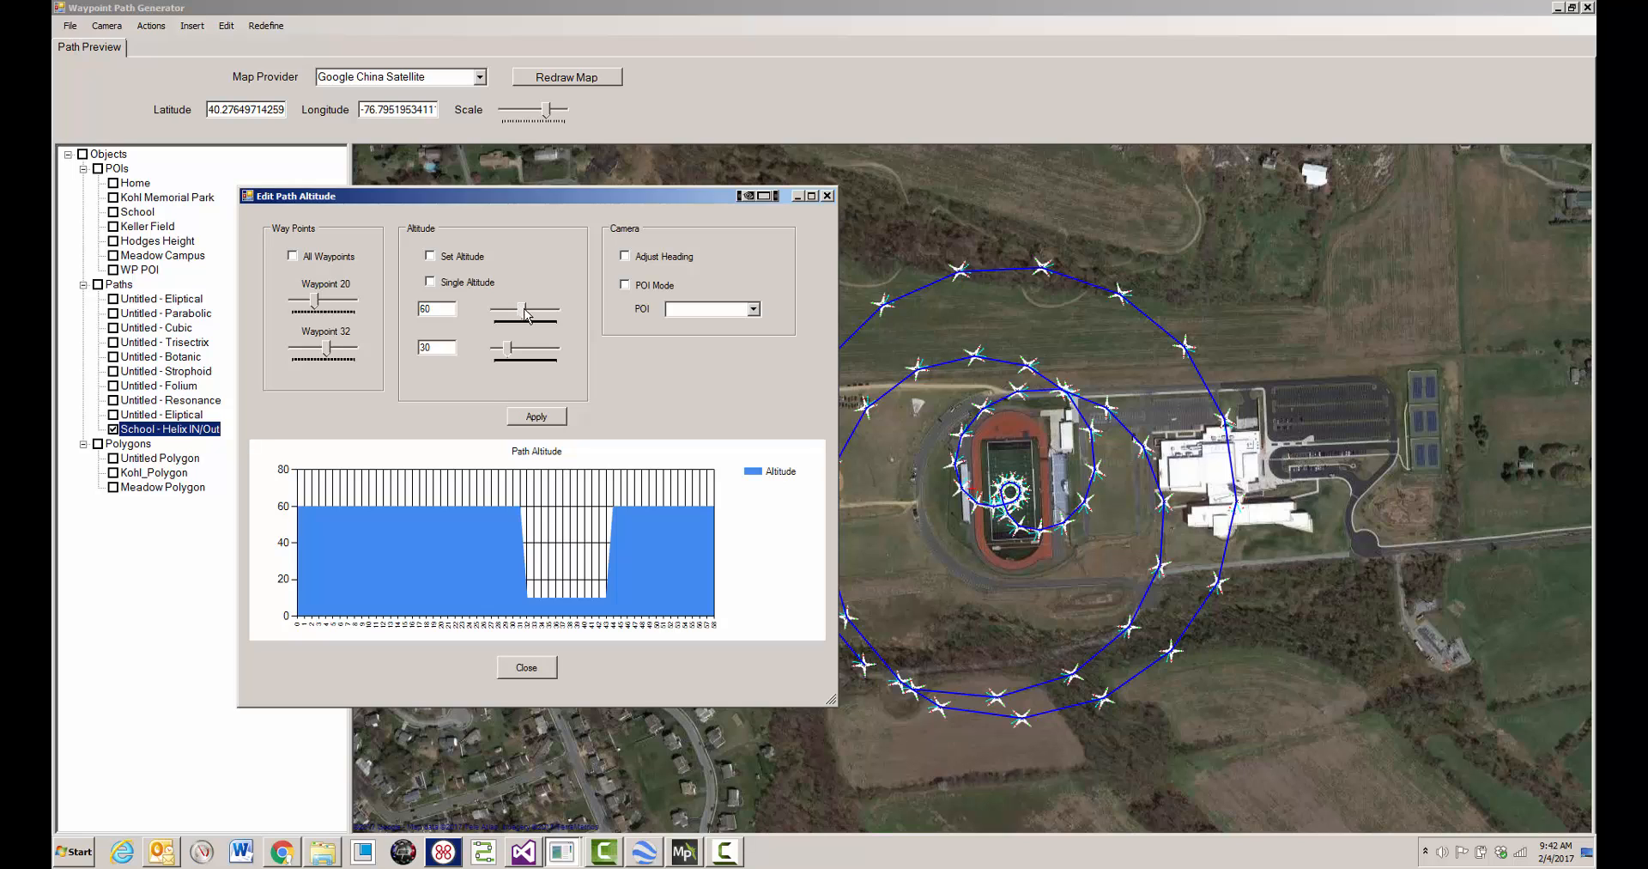
drag(508, 350, 497, 351)
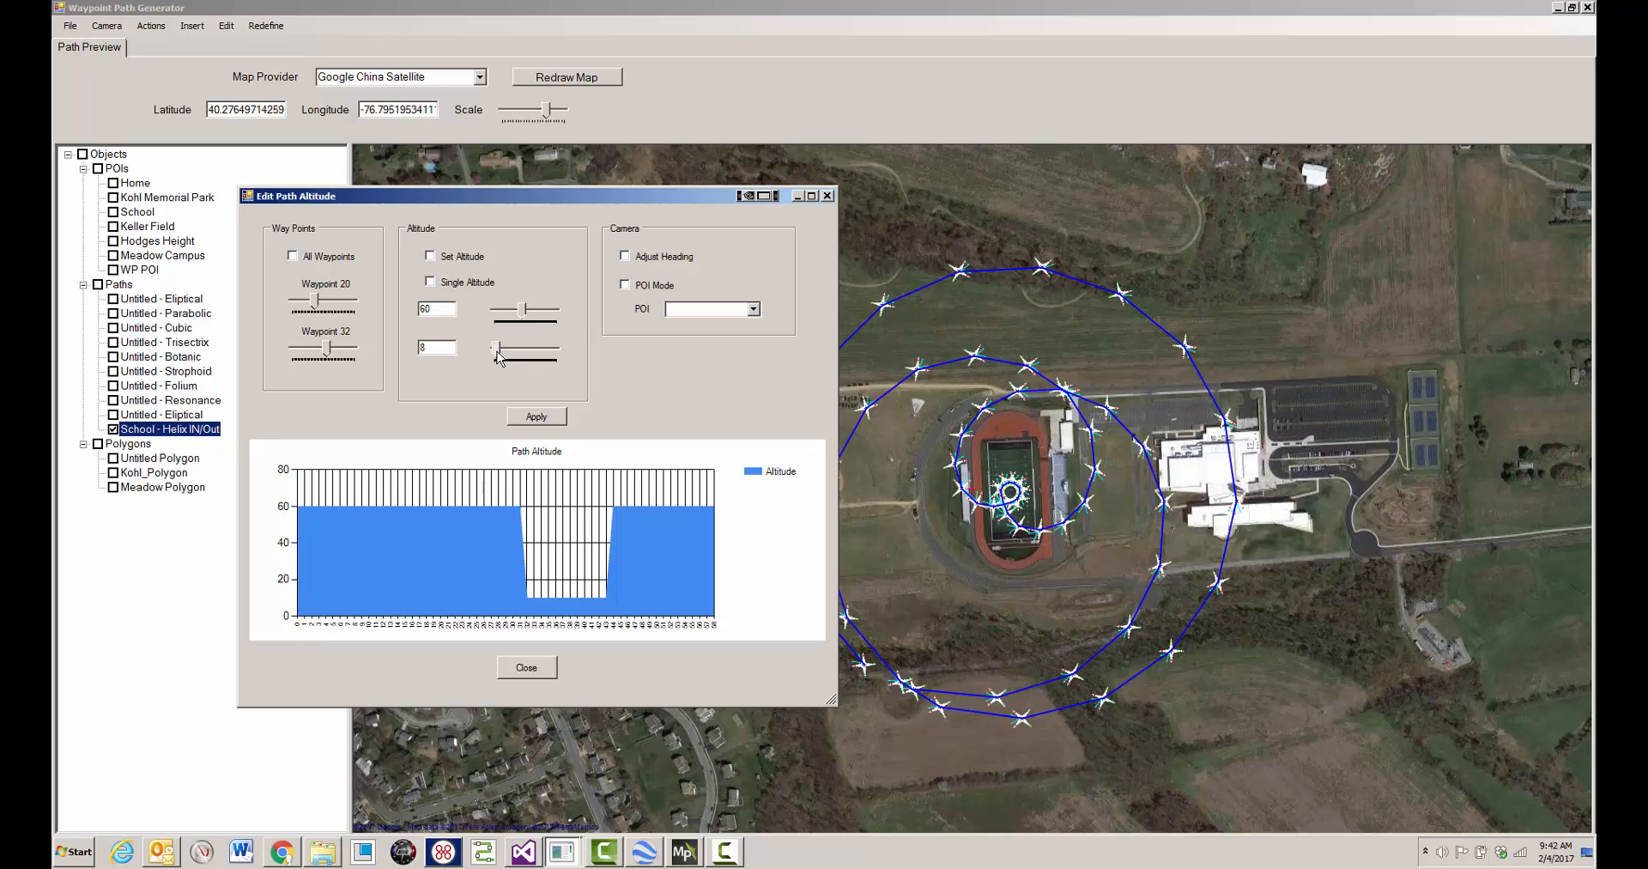
click(533, 417)
click(434, 255)
click(537, 416)
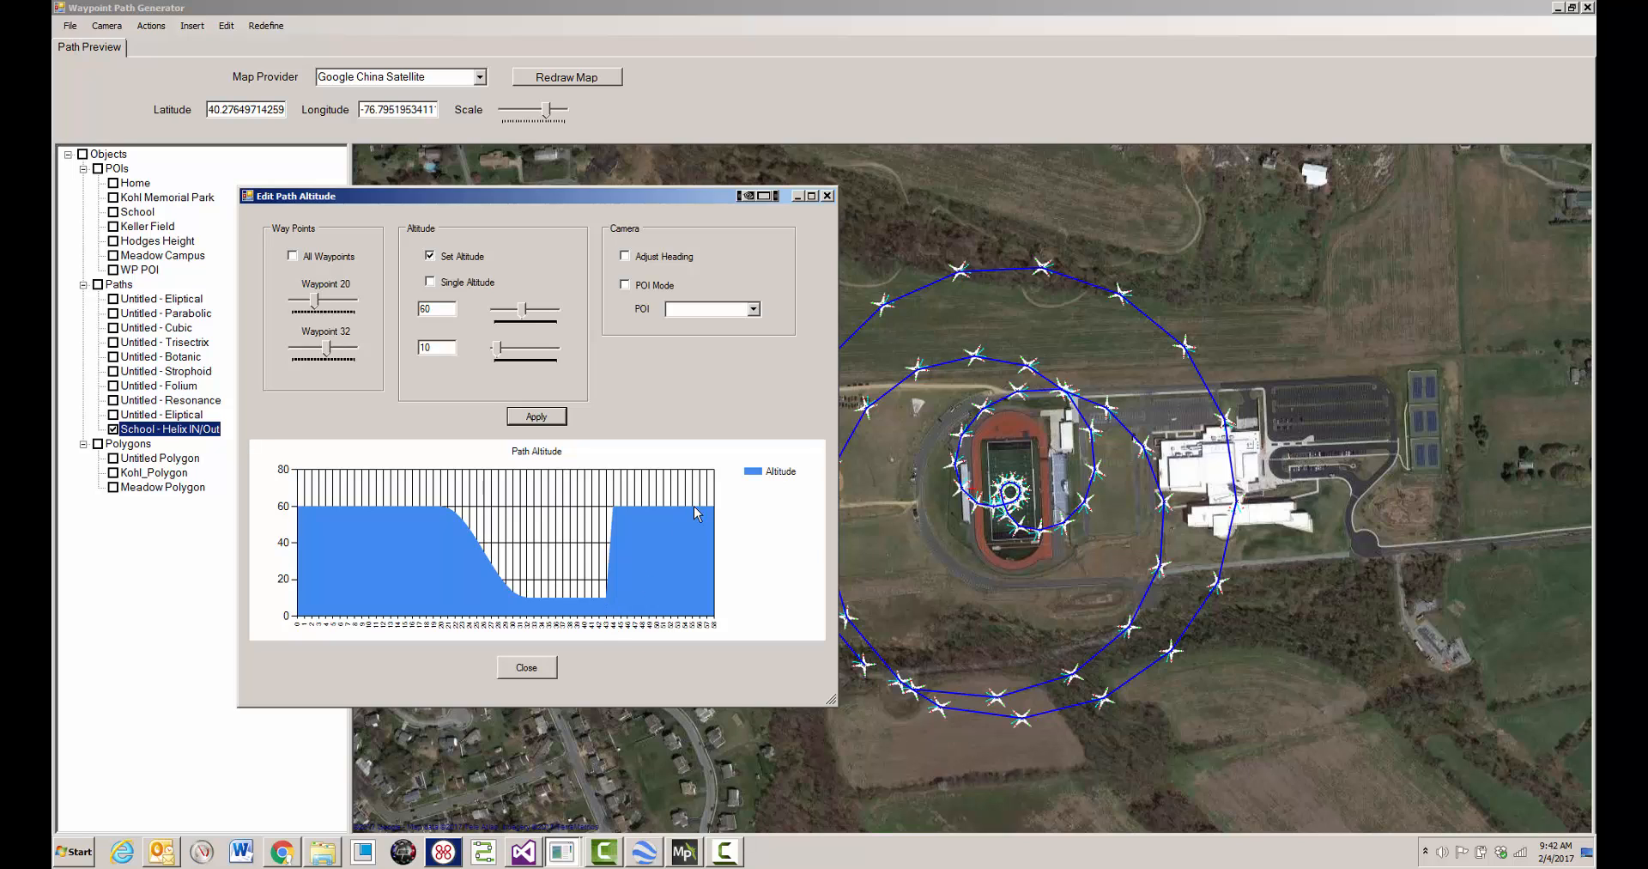
- Ramp the altitude from 10 up to 60 across waypoints 43 through 53
drag(327, 346, 342, 347)
drag(320, 309, 336, 309)
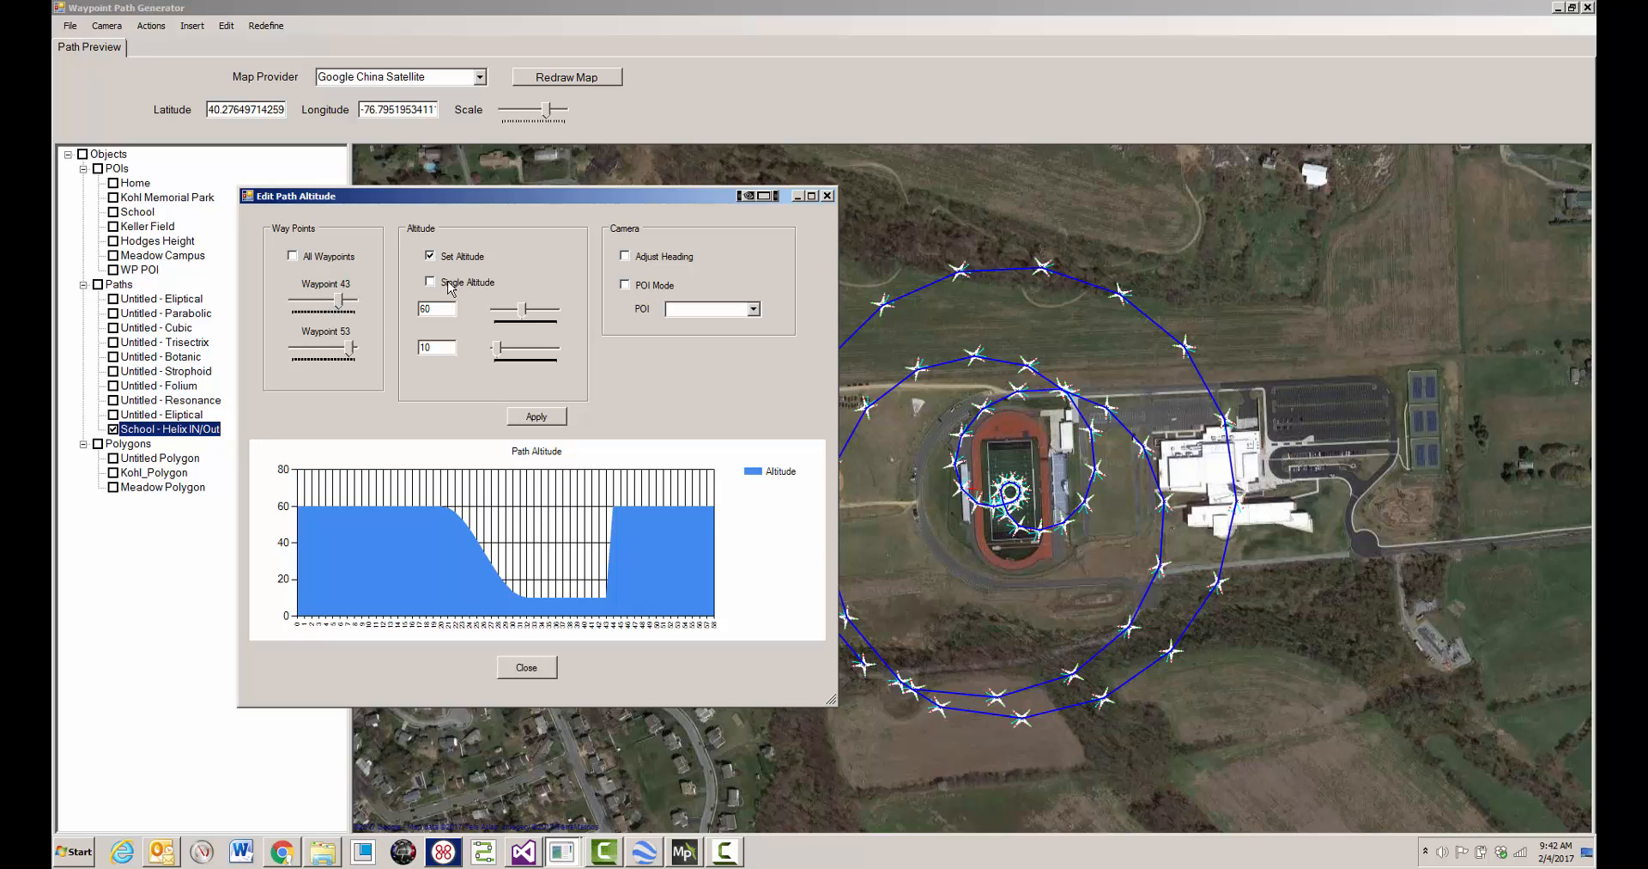
drag(523, 310, 502, 319)
drag(498, 312, 523, 352)
click(540, 419)
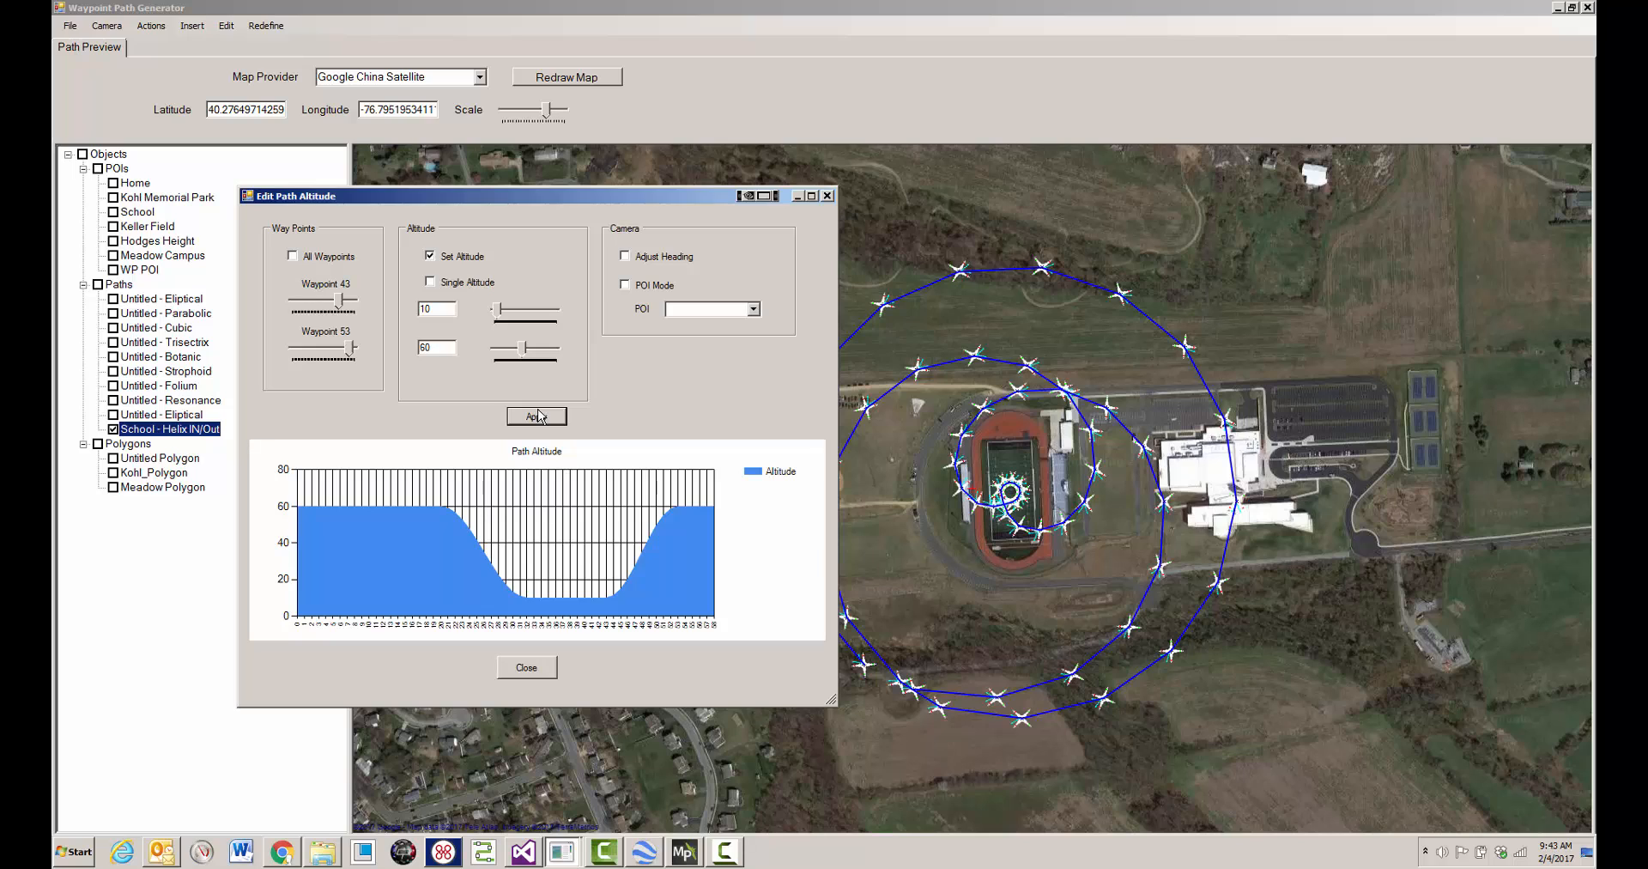
- Adjust the camera heading along the path, aim the camera at the School POI in POI mode and close the altitude editor
click(624, 258)
click(552, 418)
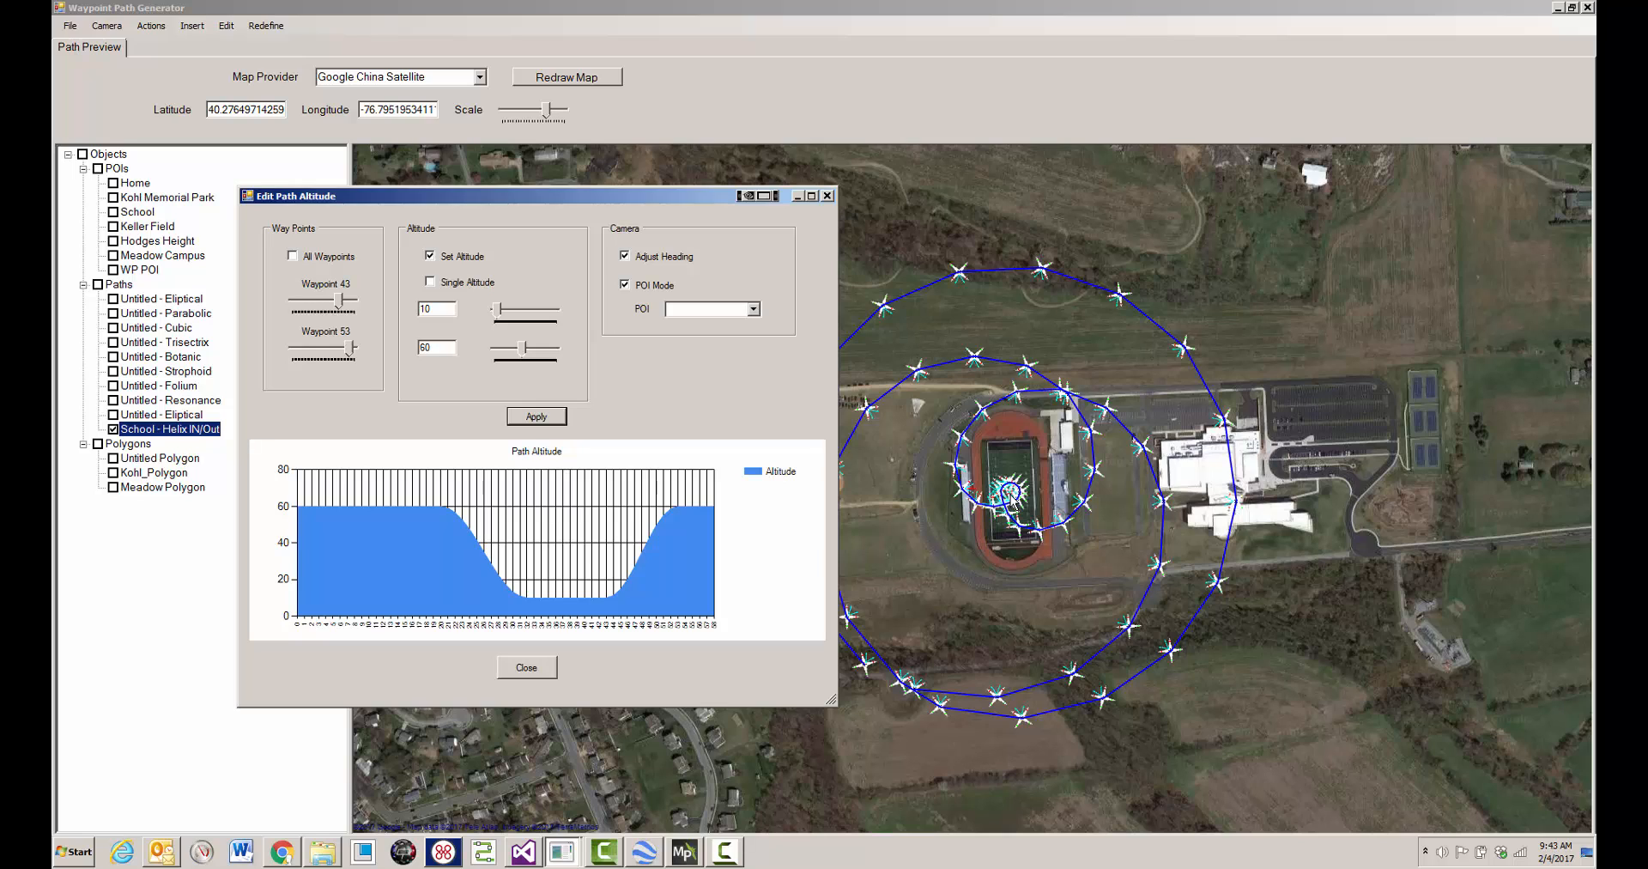
click(756, 310)
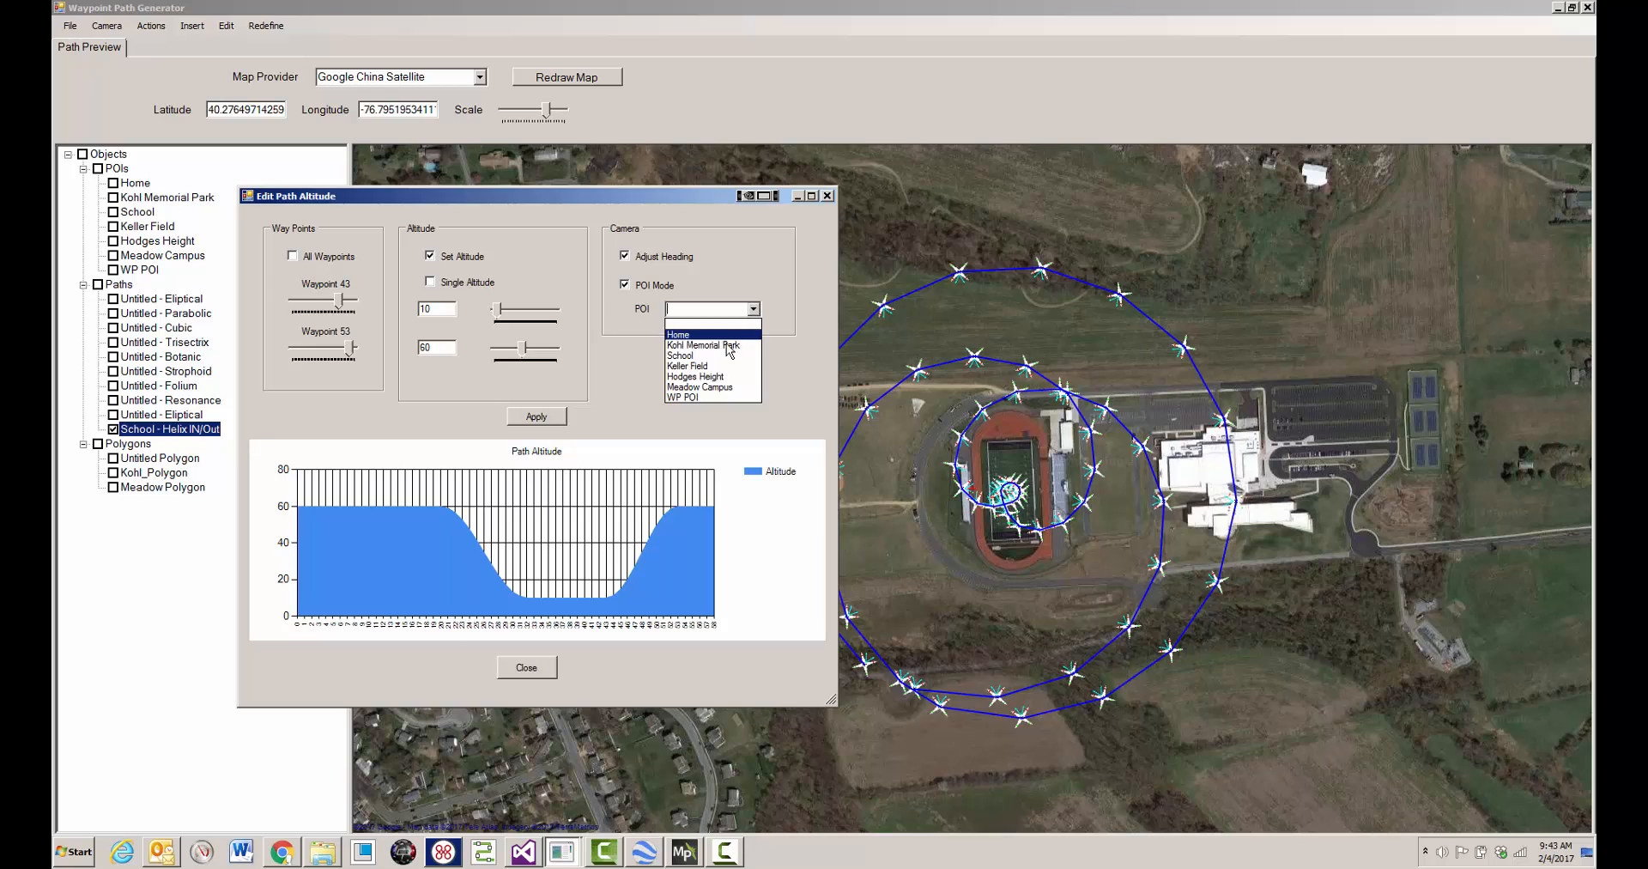
click(716, 355)
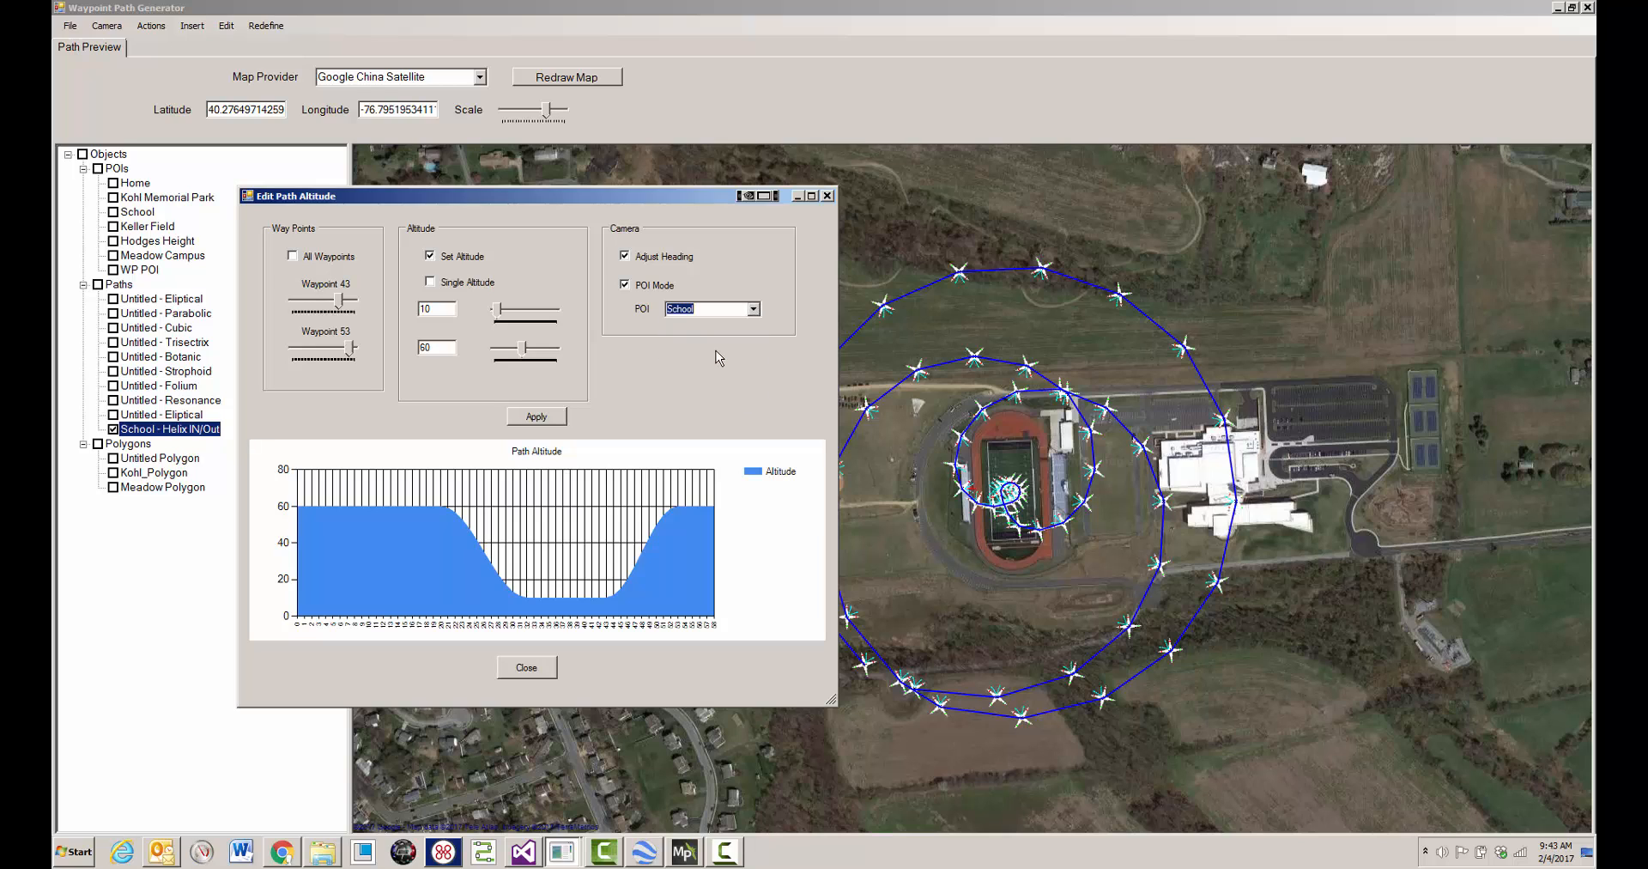
click(560, 417)
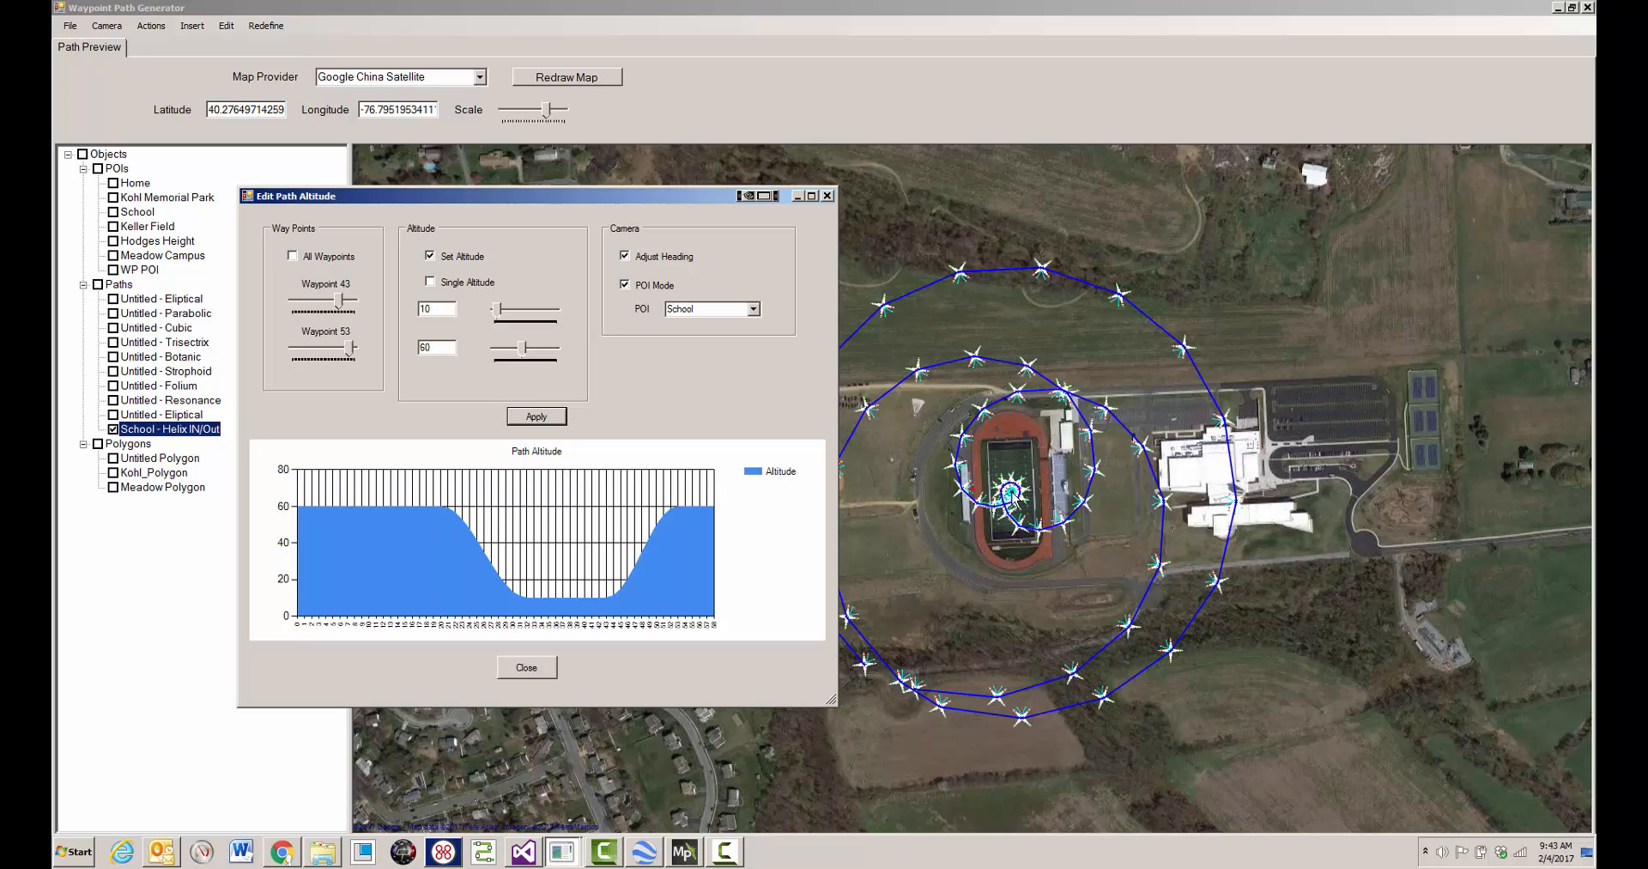
click(526, 667)
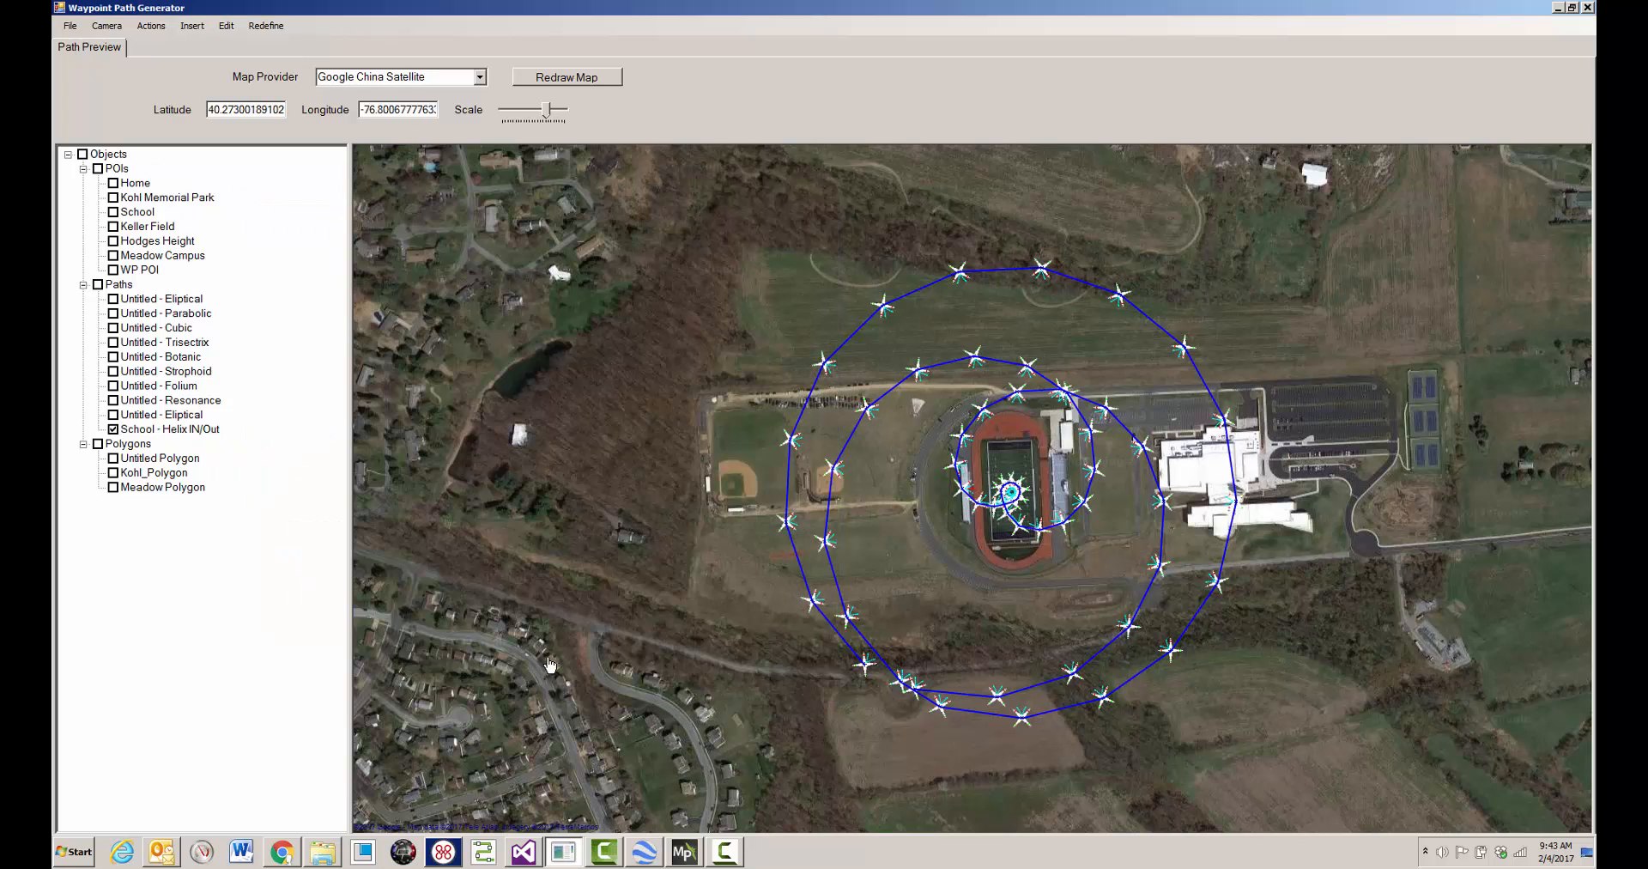
- Output the School - Helix IN/Out path as the KML file wpg_waypoints.kml
click(216, 429)
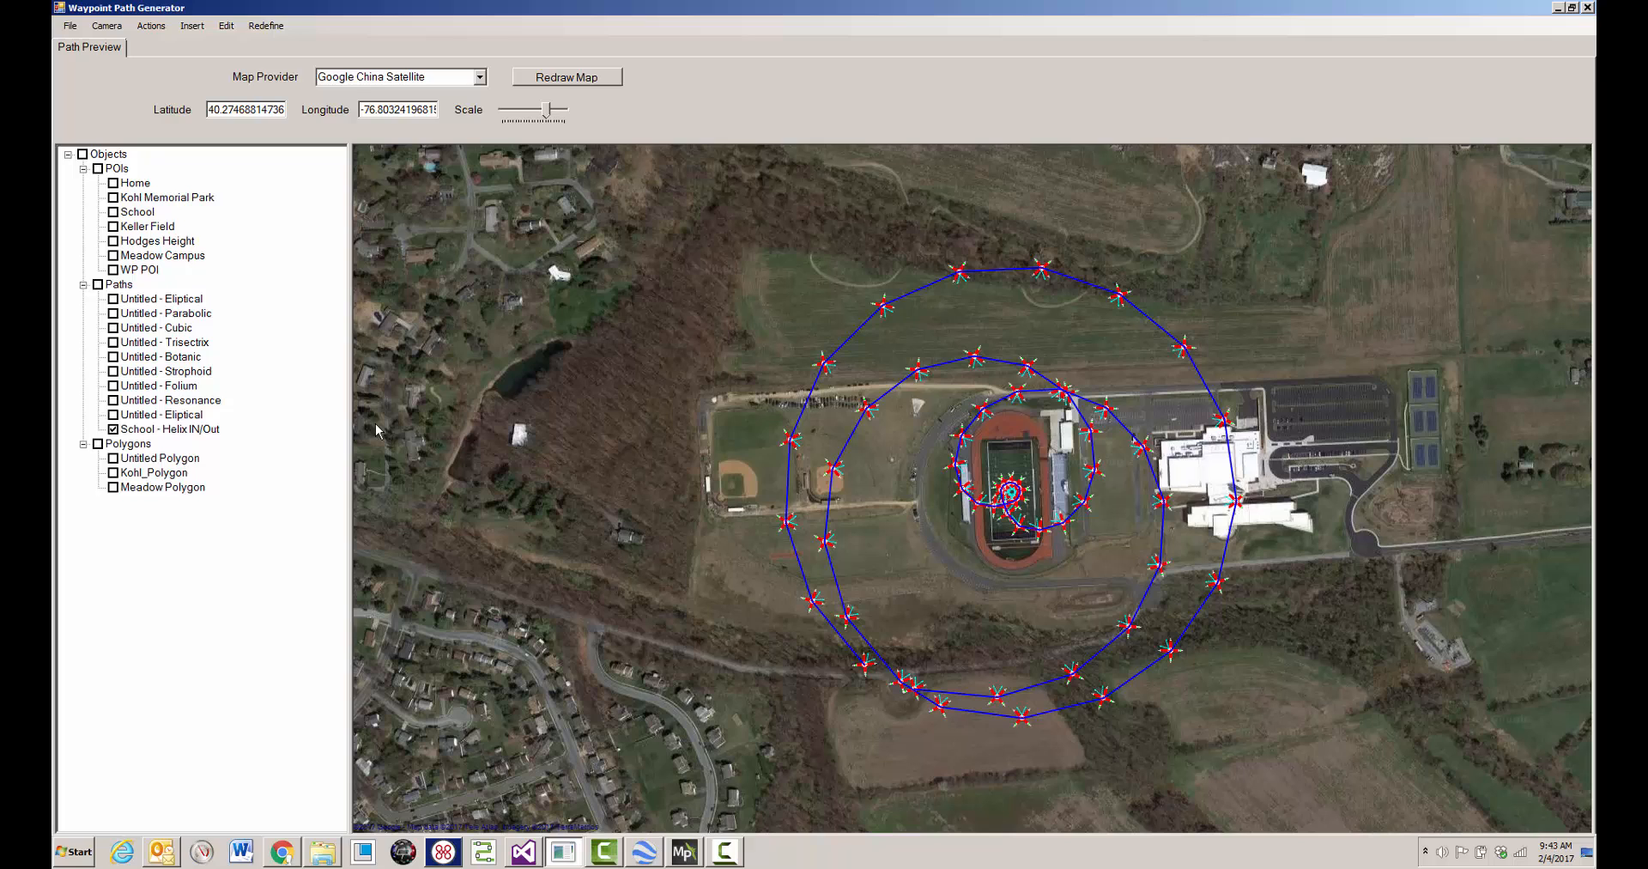
right_click(649, 397)
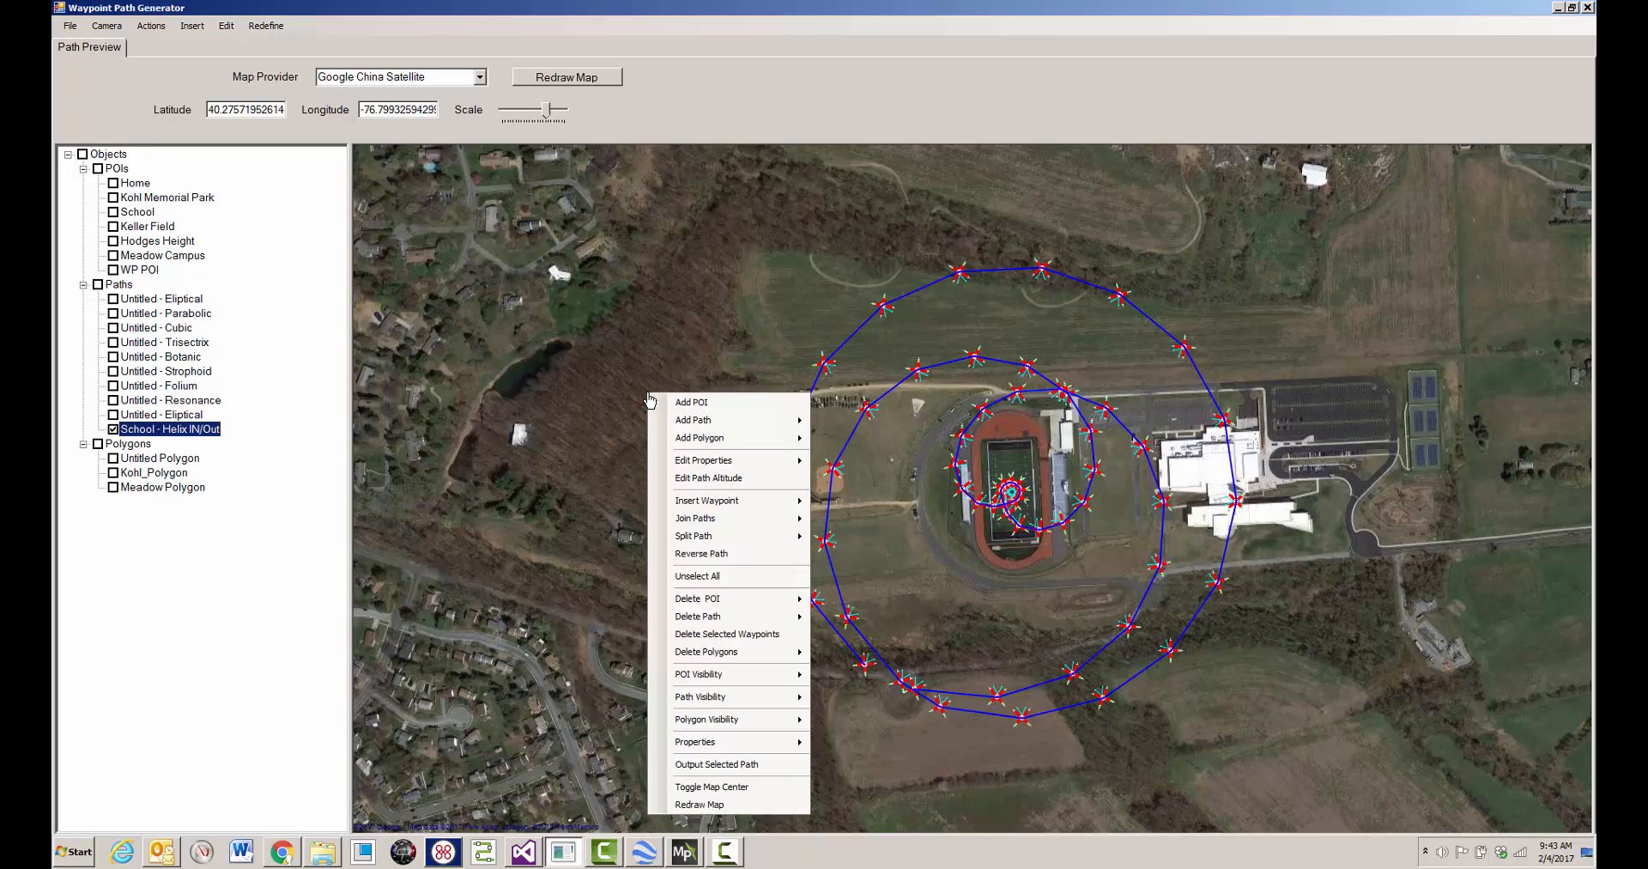
click(714, 768)
click(274, 355)
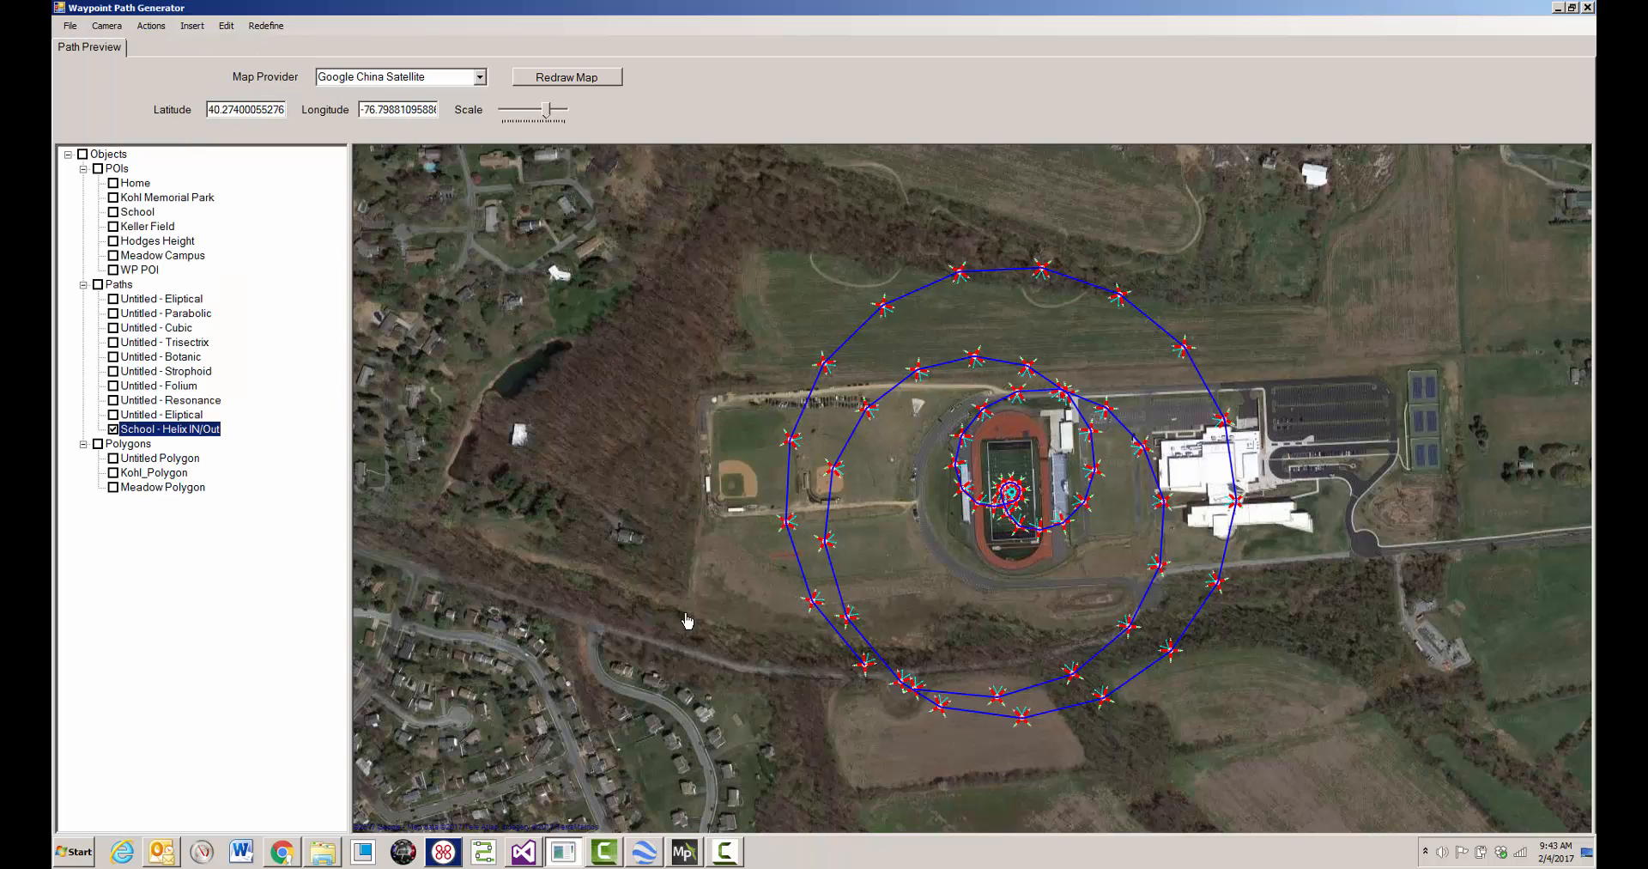
- Switch to Google Earth and reload wpg_waypoints.kml from the tmp folder, discarding earlier edits
click(645, 852)
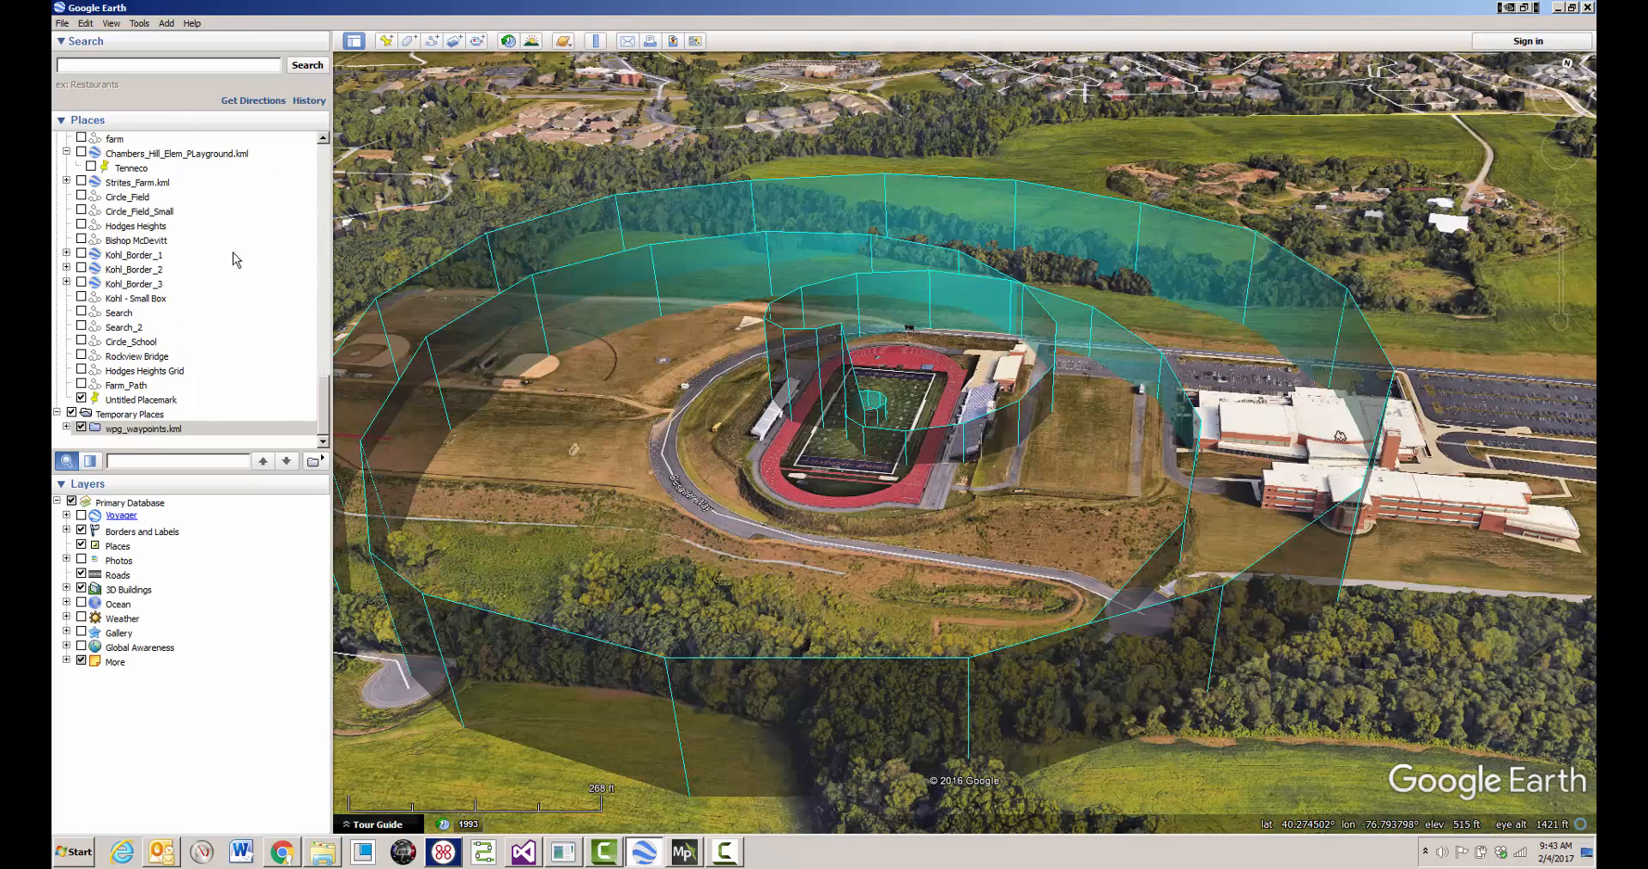
click(63, 24)
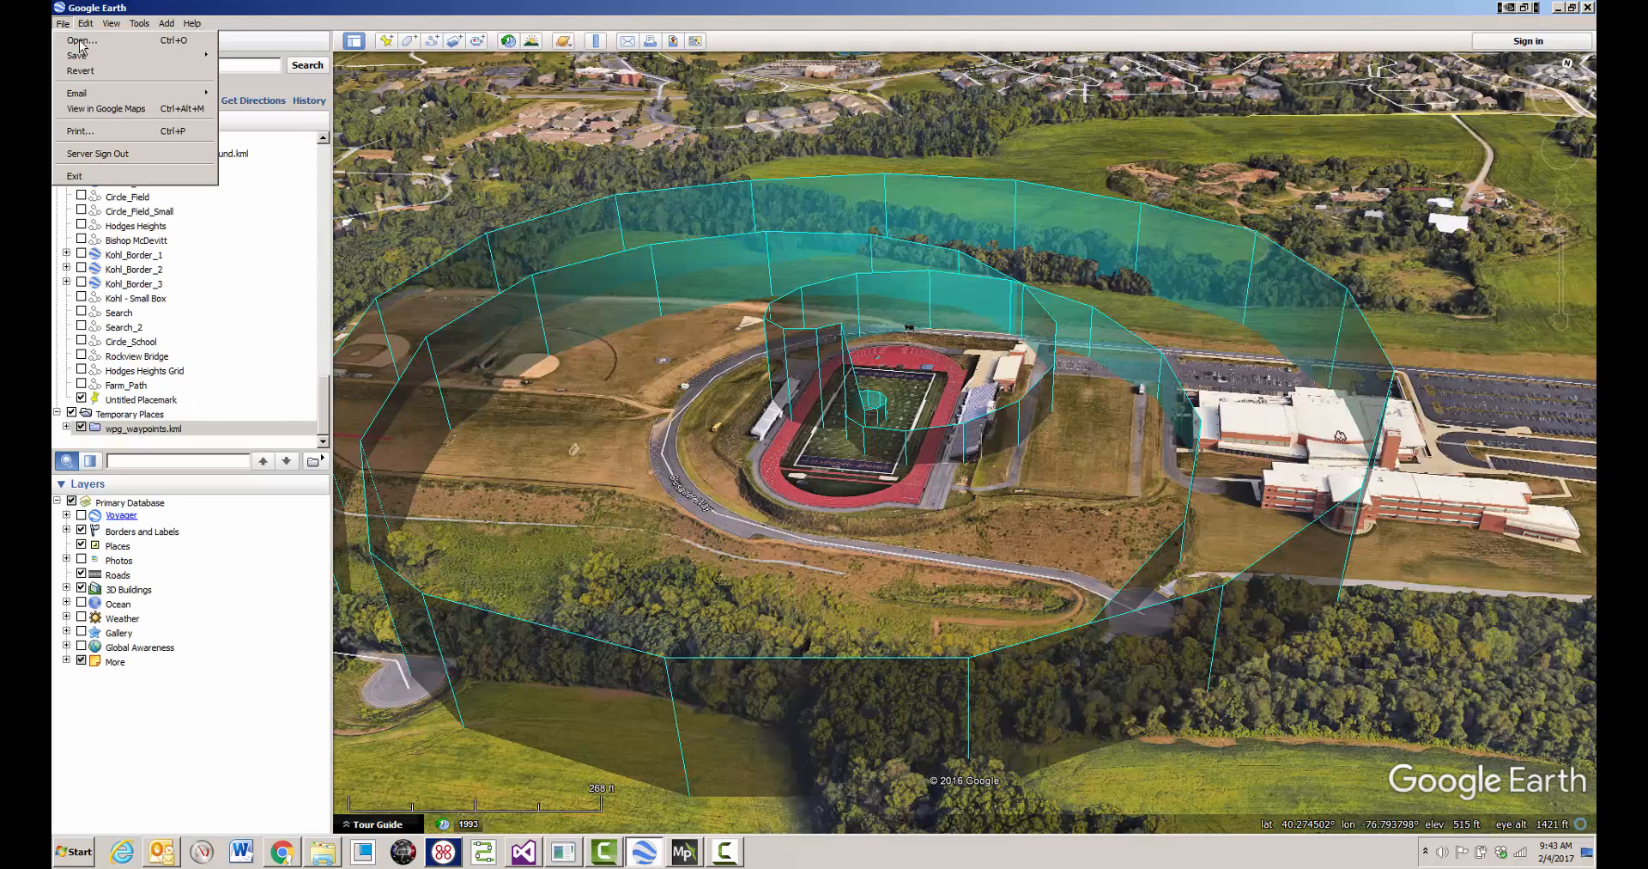
click(81, 43)
click(679, 223)
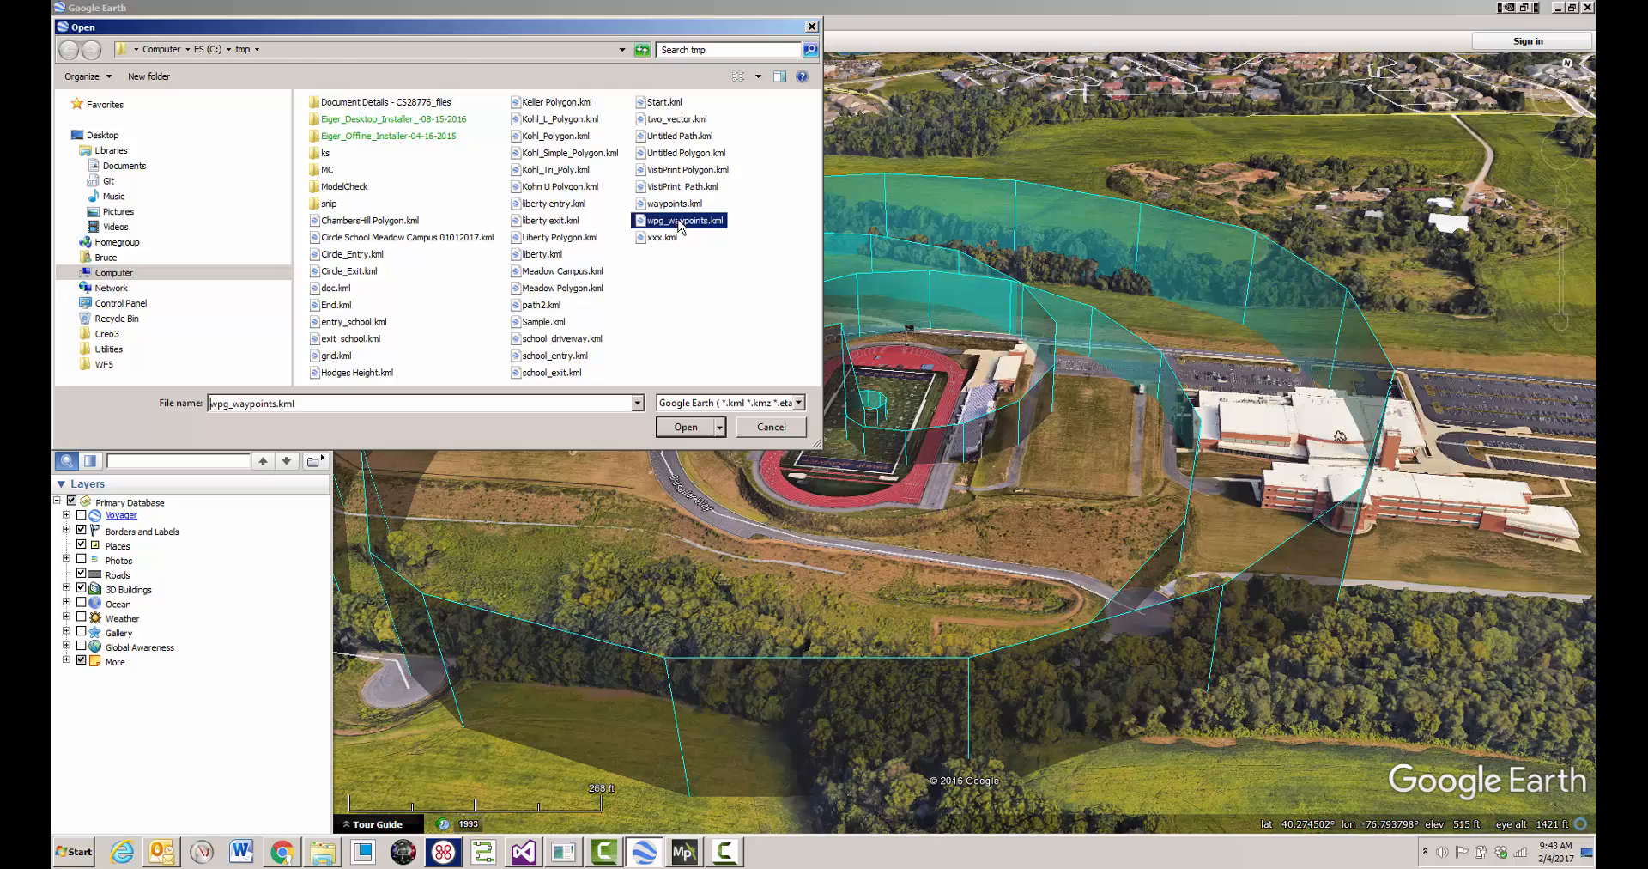
click(692, 426)
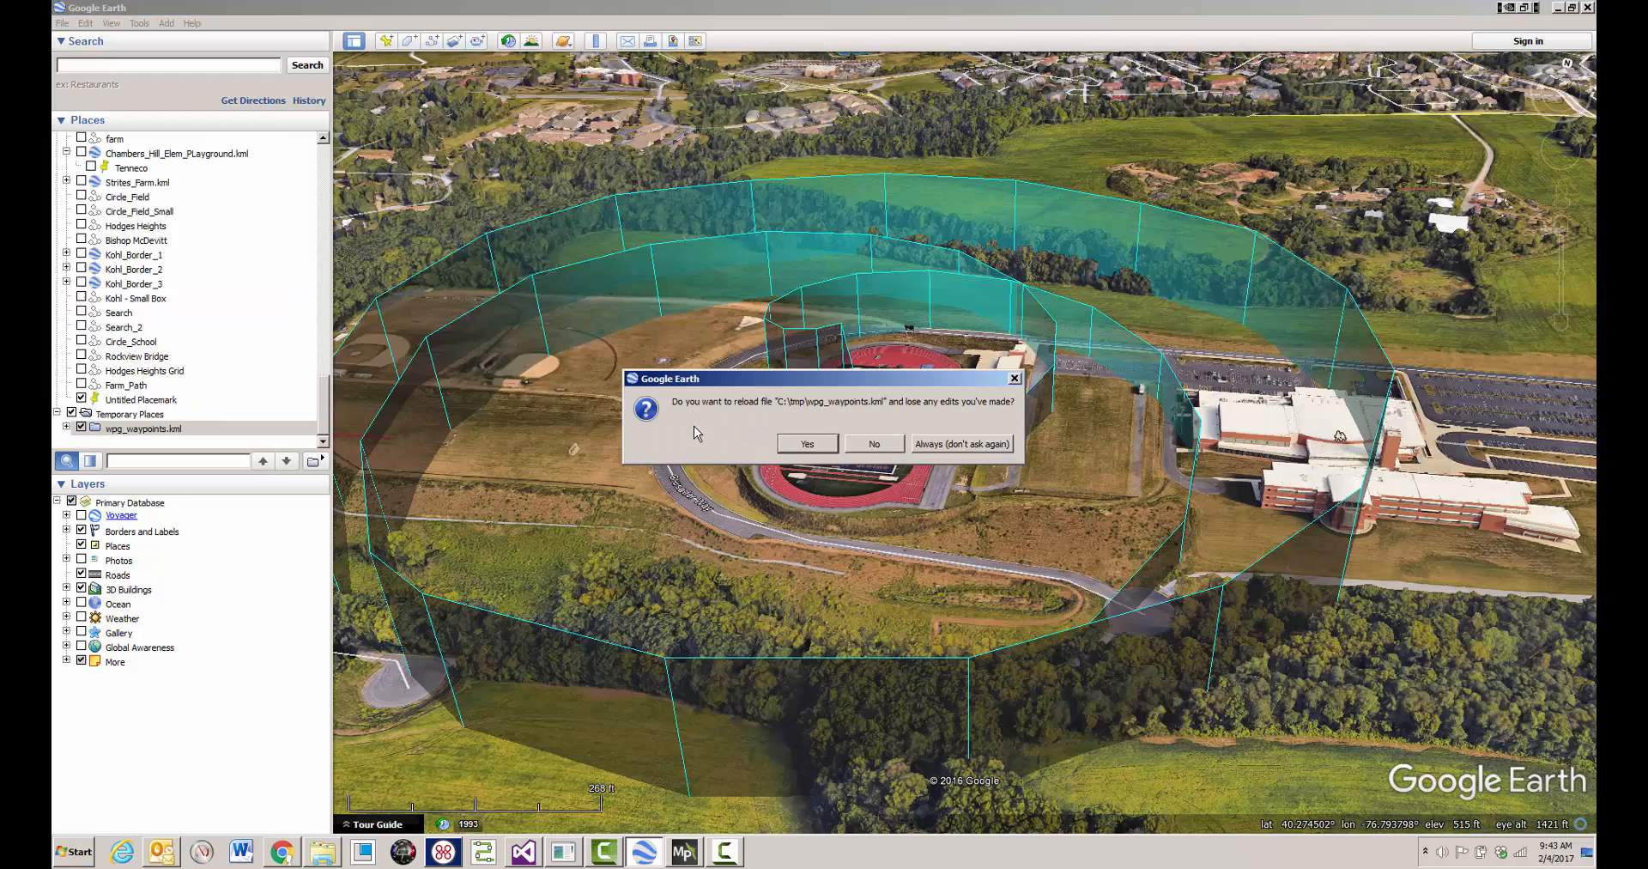
click(807, 442)
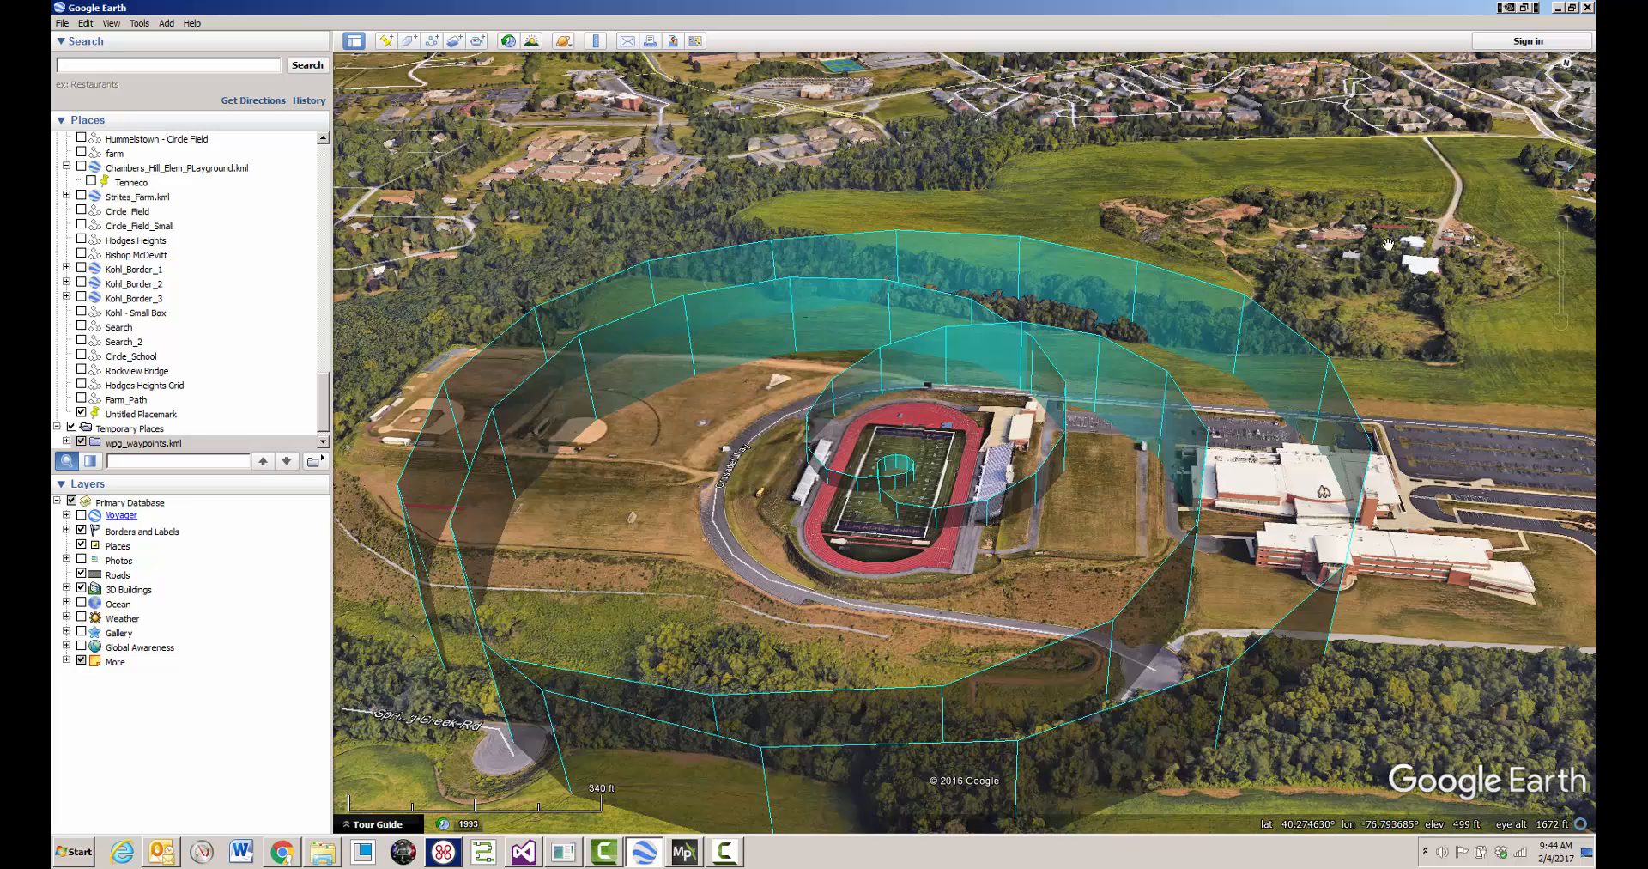
- Return to Waypoint Path Generator and output the selected path for Litchi Mission Hub as wpg_waypoints.csv
click(1556, 6)
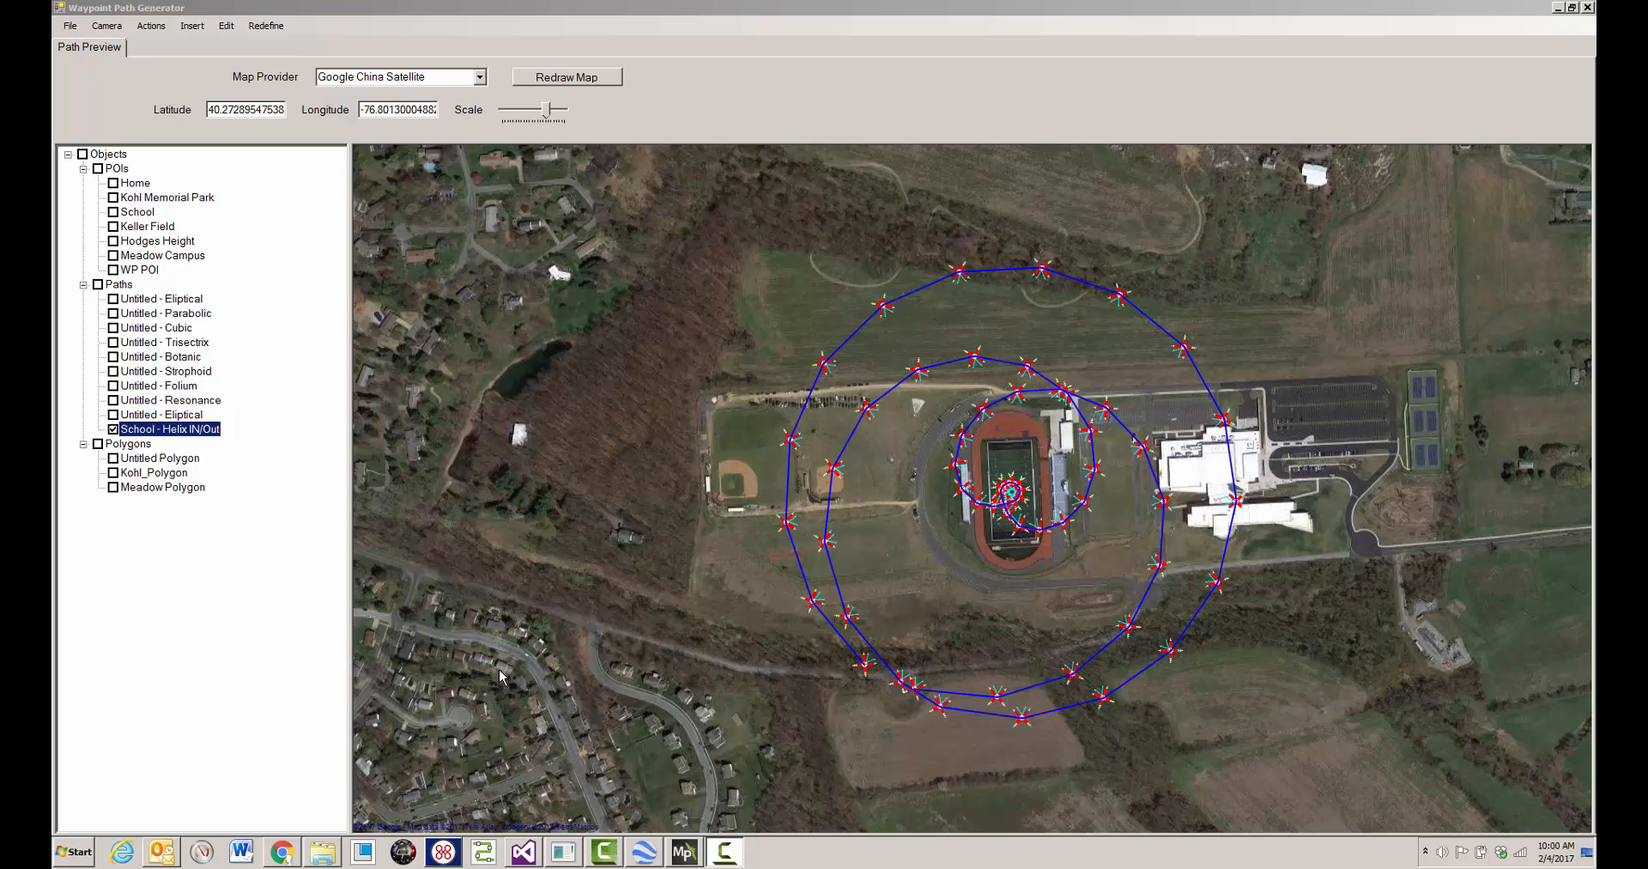
right_click(663, 380)
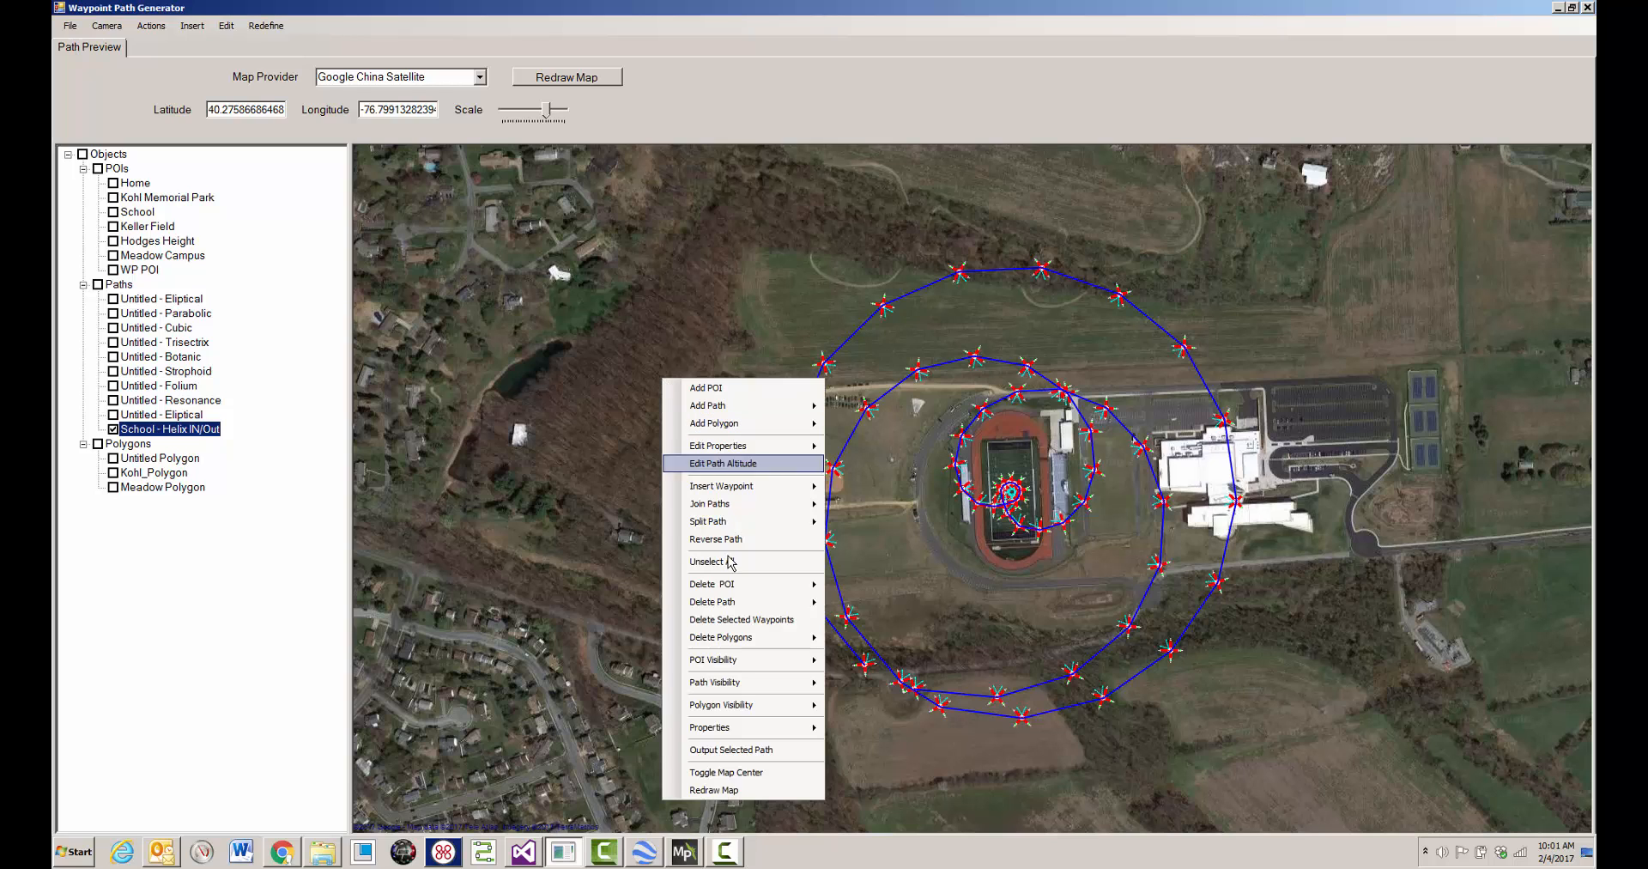
click(740, 750)
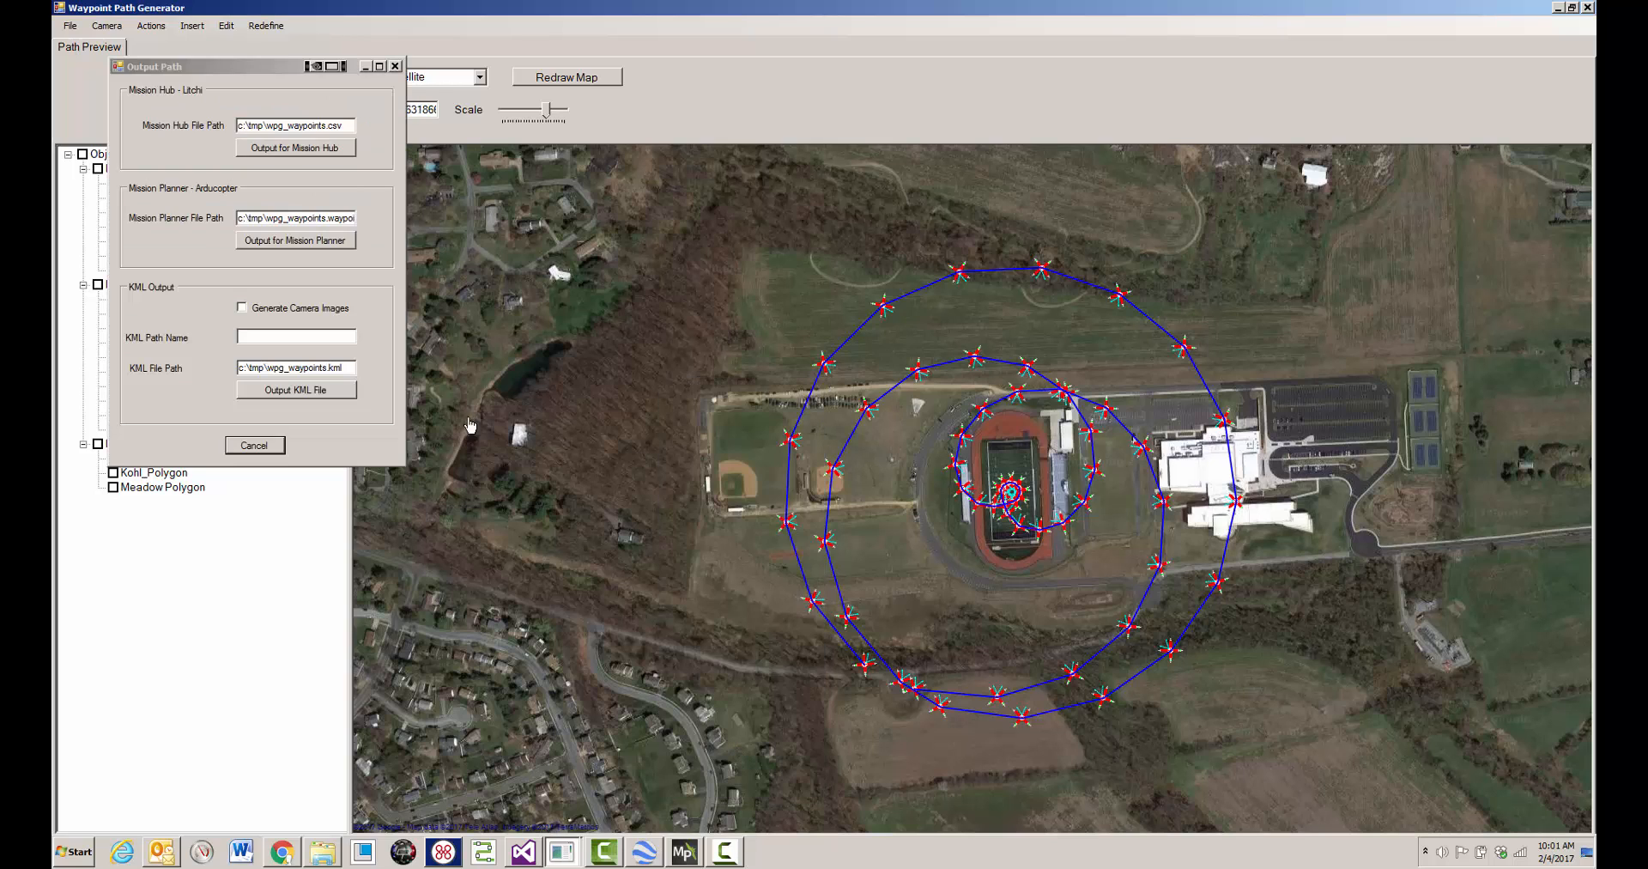
click(330, 153)
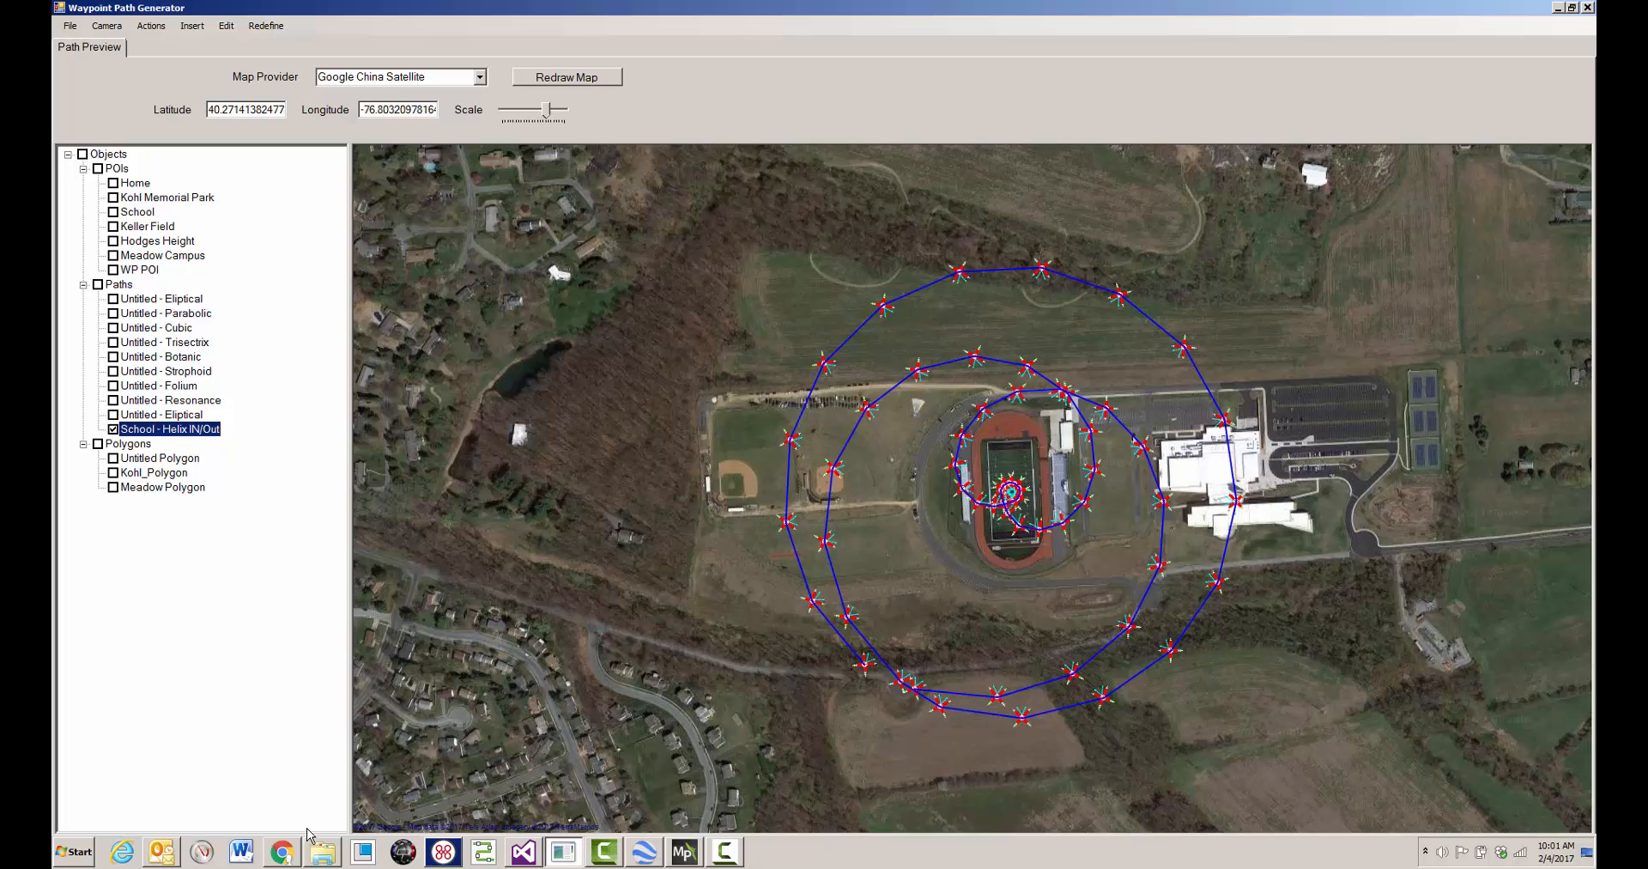
- Switch to Litchi Mission Hub in Chrome and import wpg_waypoints.csv as a new mission
click(284, 852)
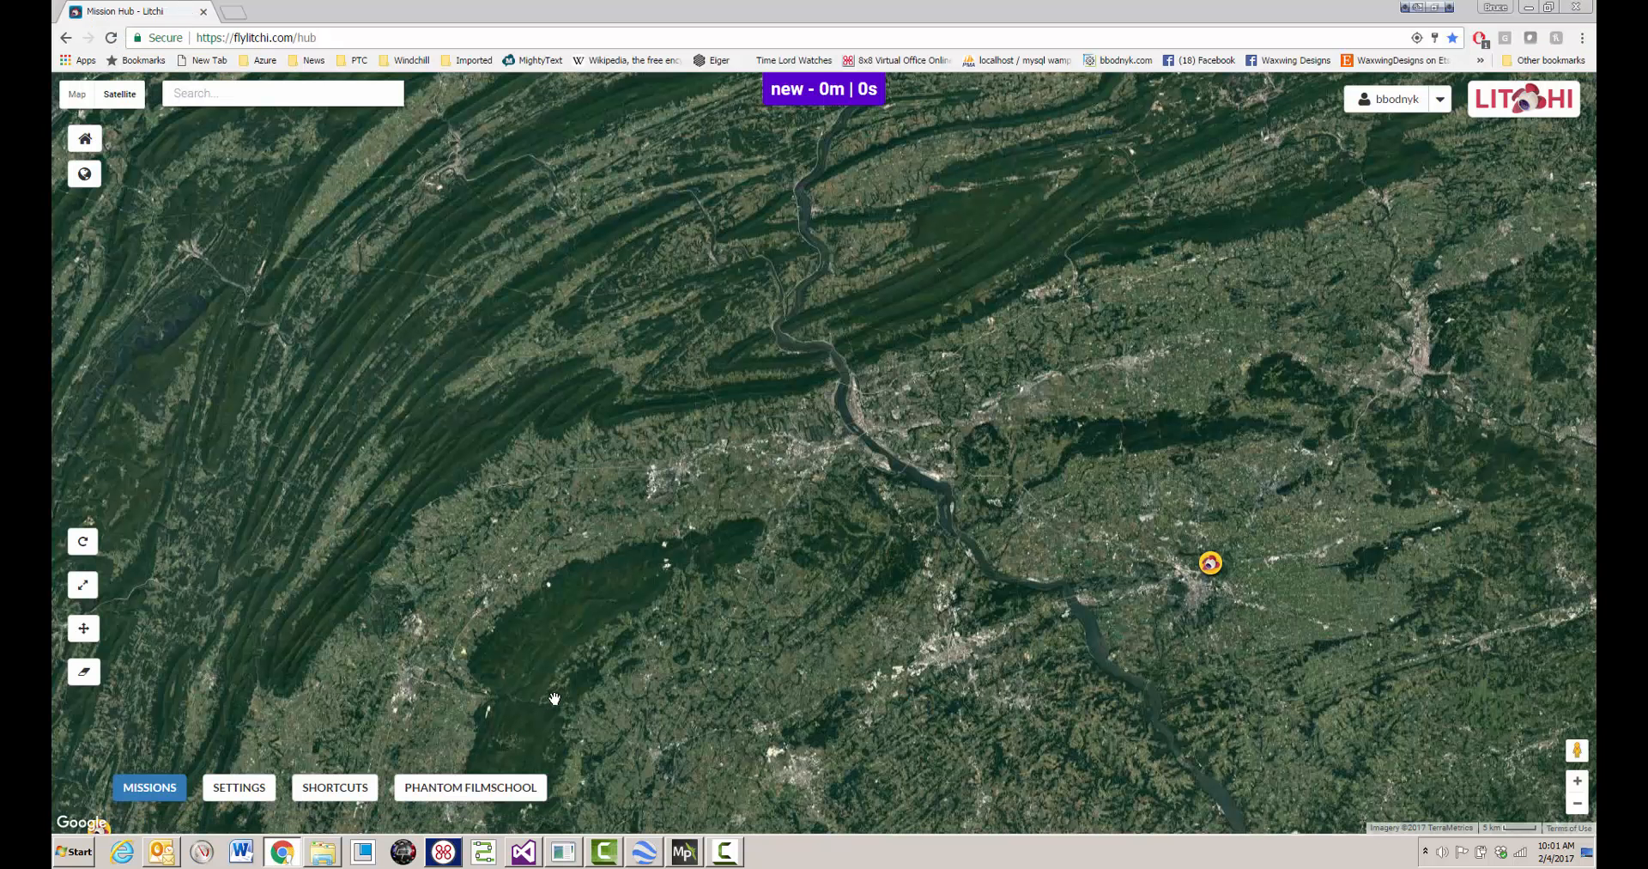
click(166, 799)
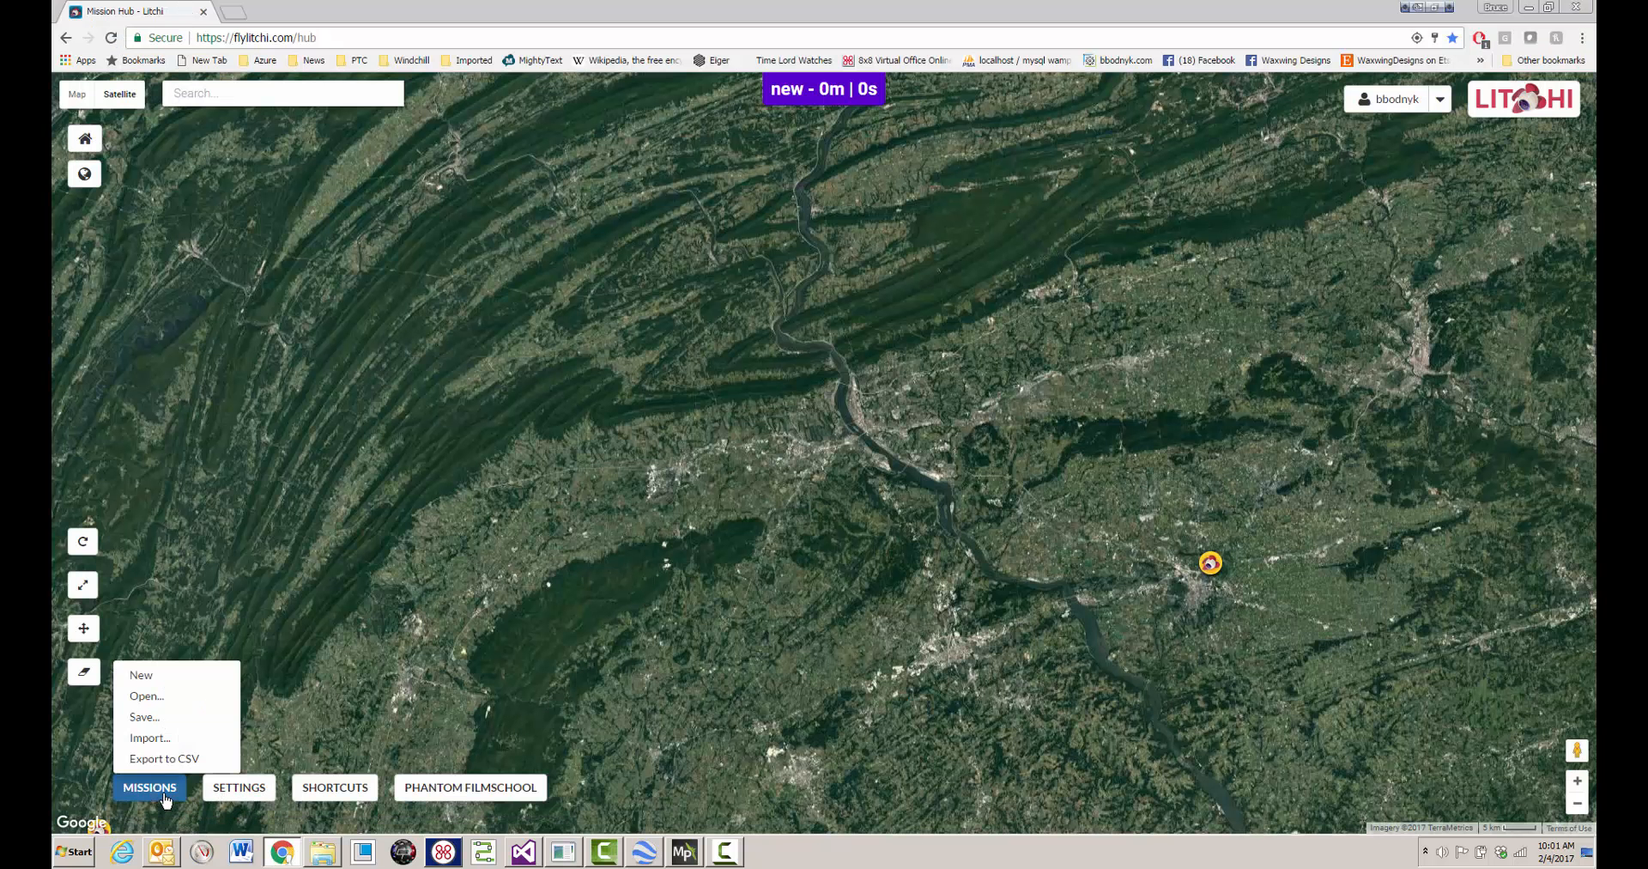
click(150, 737)
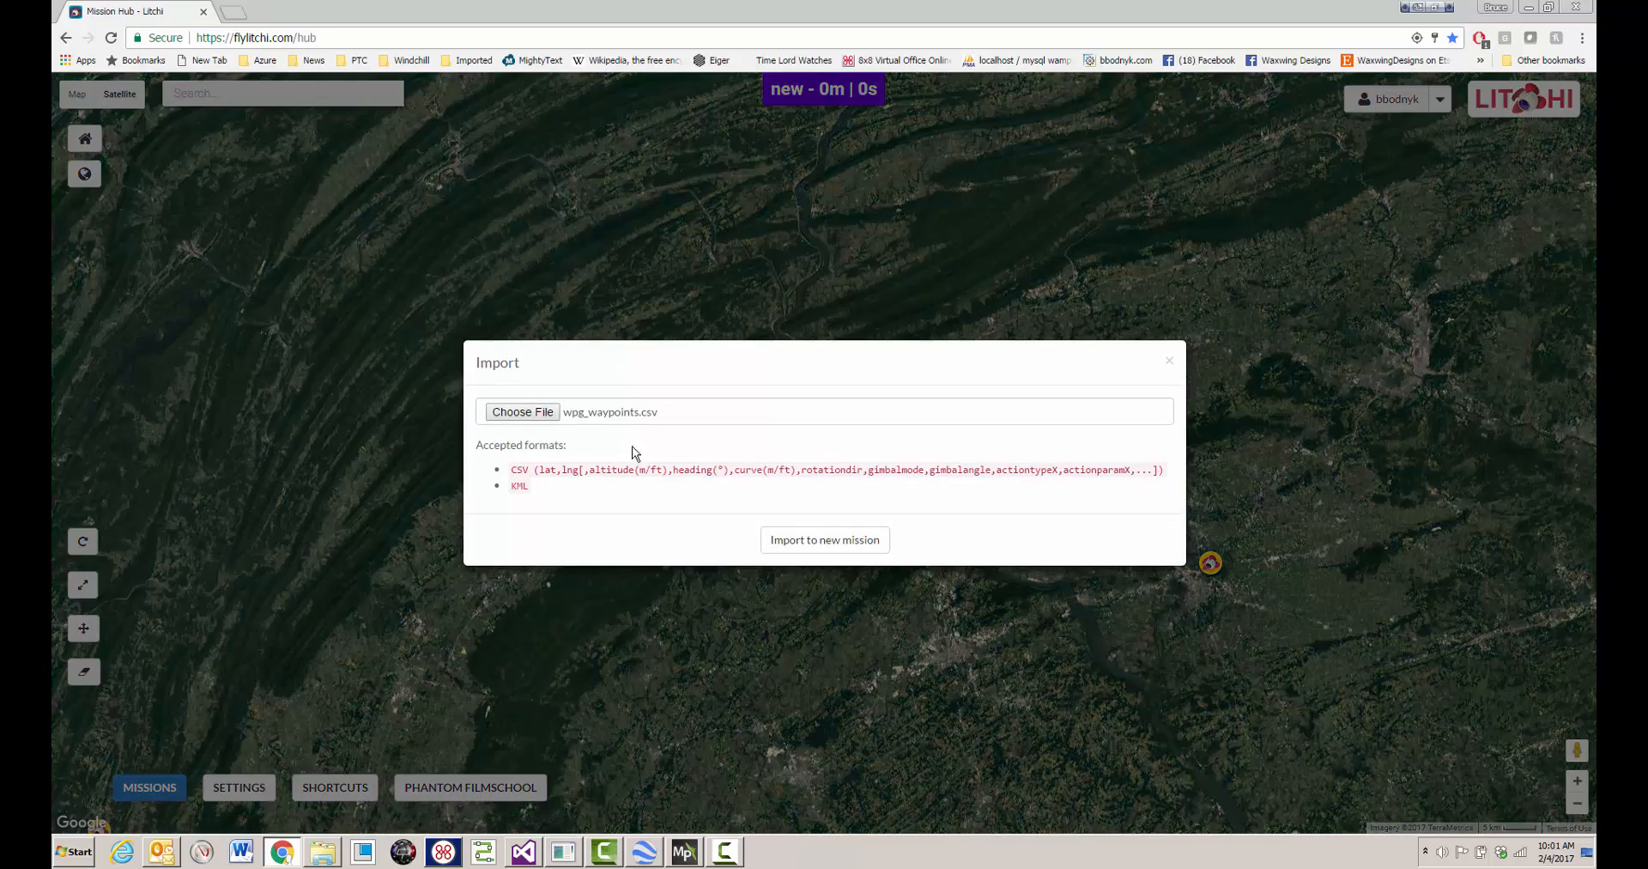
click(795, 543)
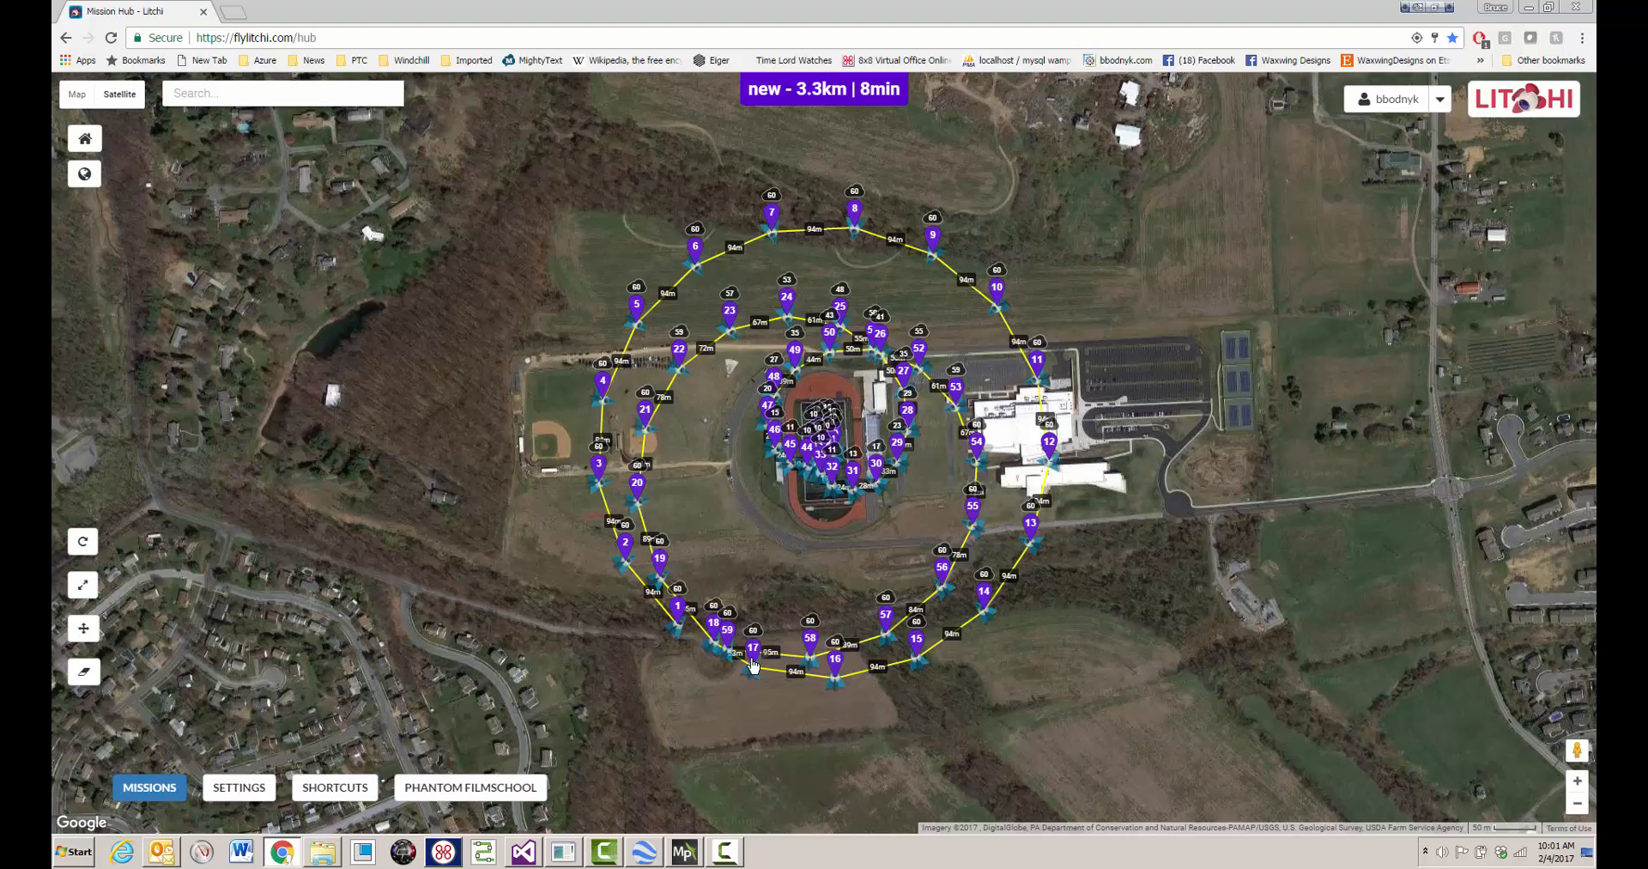
- Examine the altitude, heading and gimbal pitch settings of the imported mission's waypoints 1 through 12
click(678, 611)
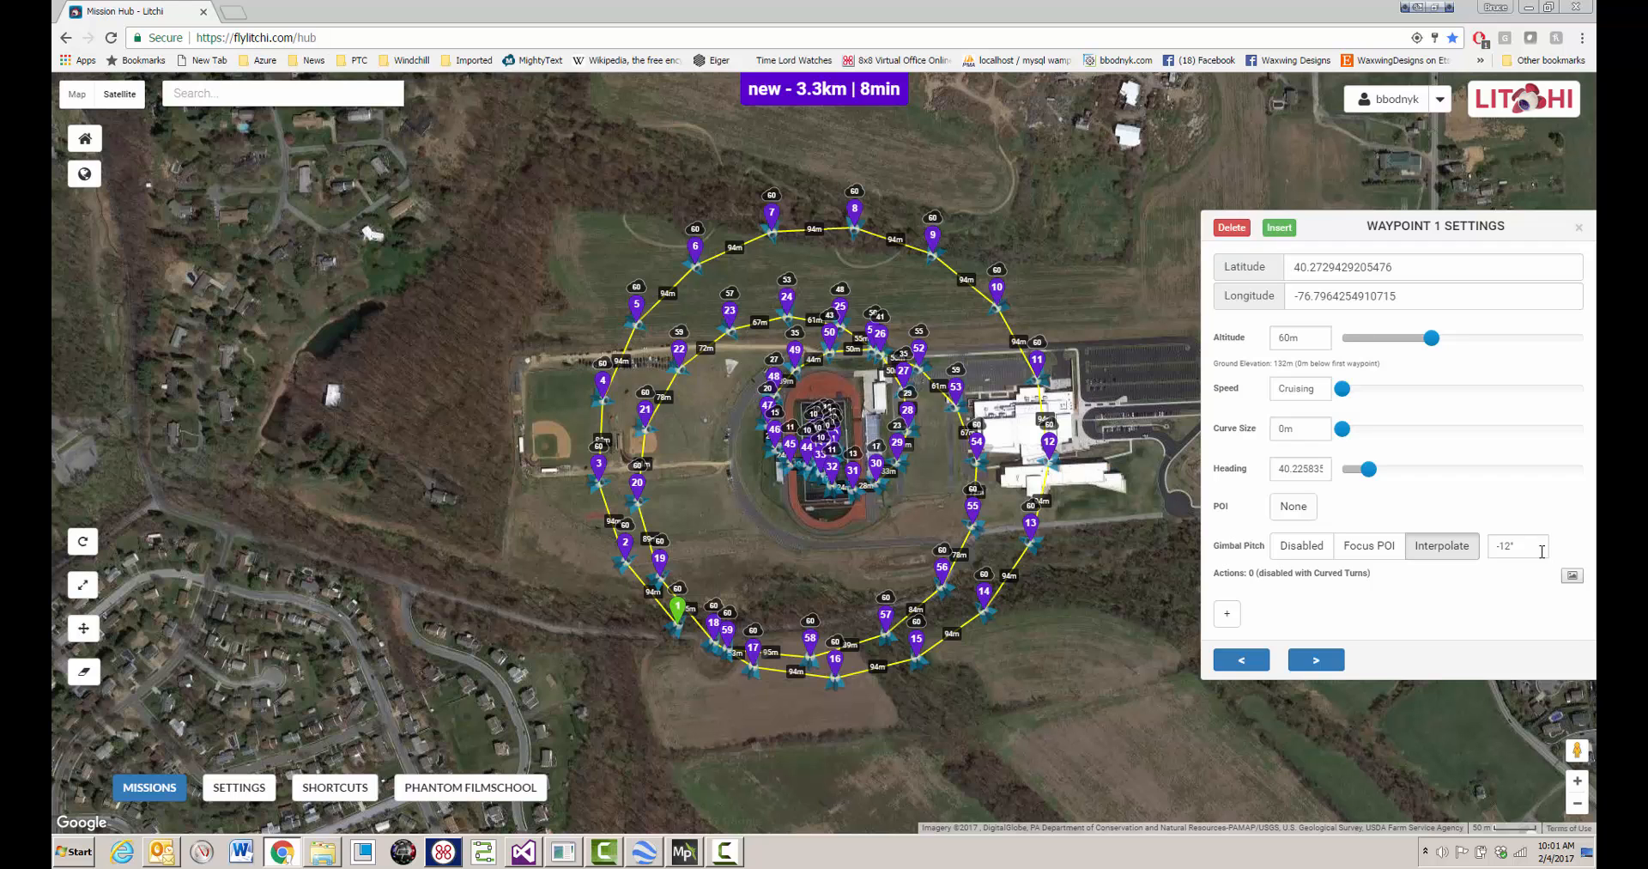
click(1315, 660)
click(1316, 660)
click(1316, 660)
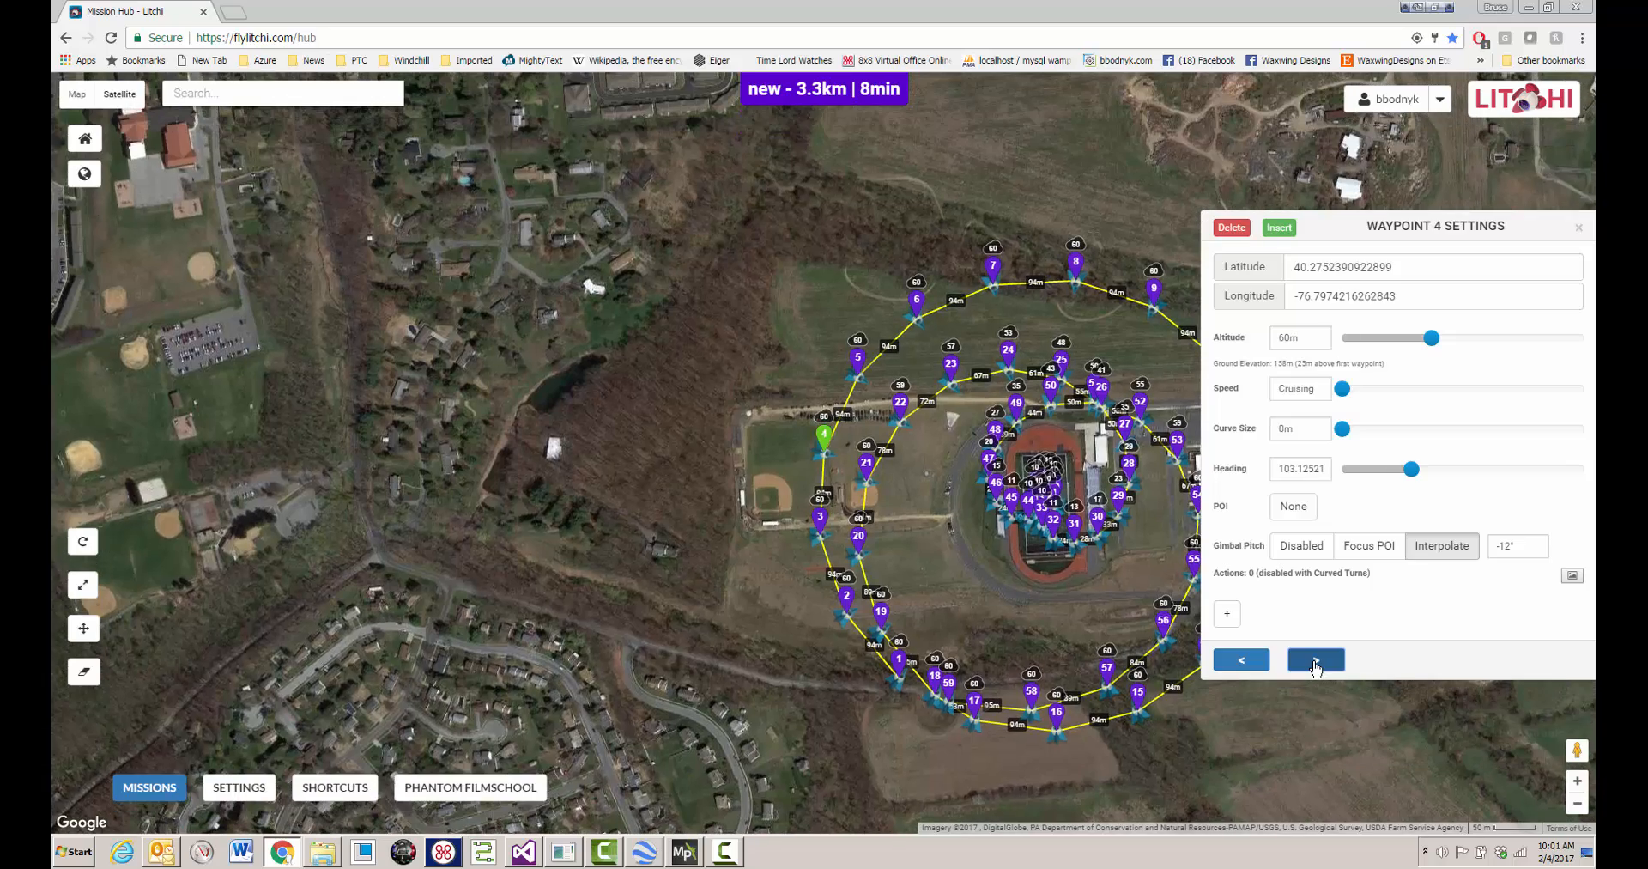
click(1316, 660)
click(1315, 660)
click(1316, 660)
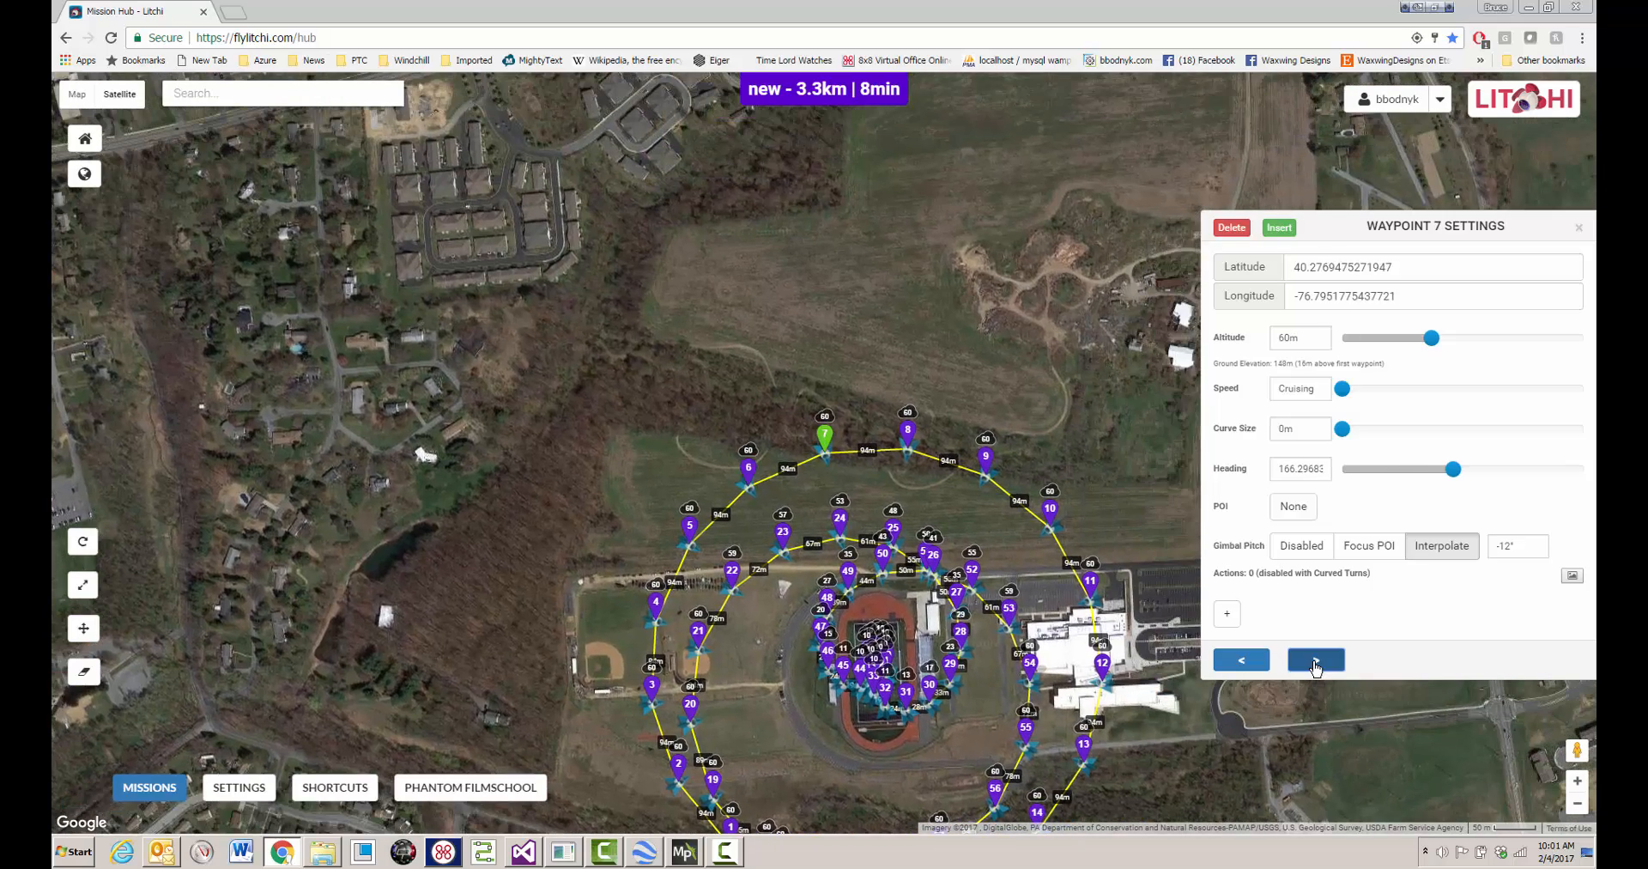
click(1316, 660)
click(1316, 660)
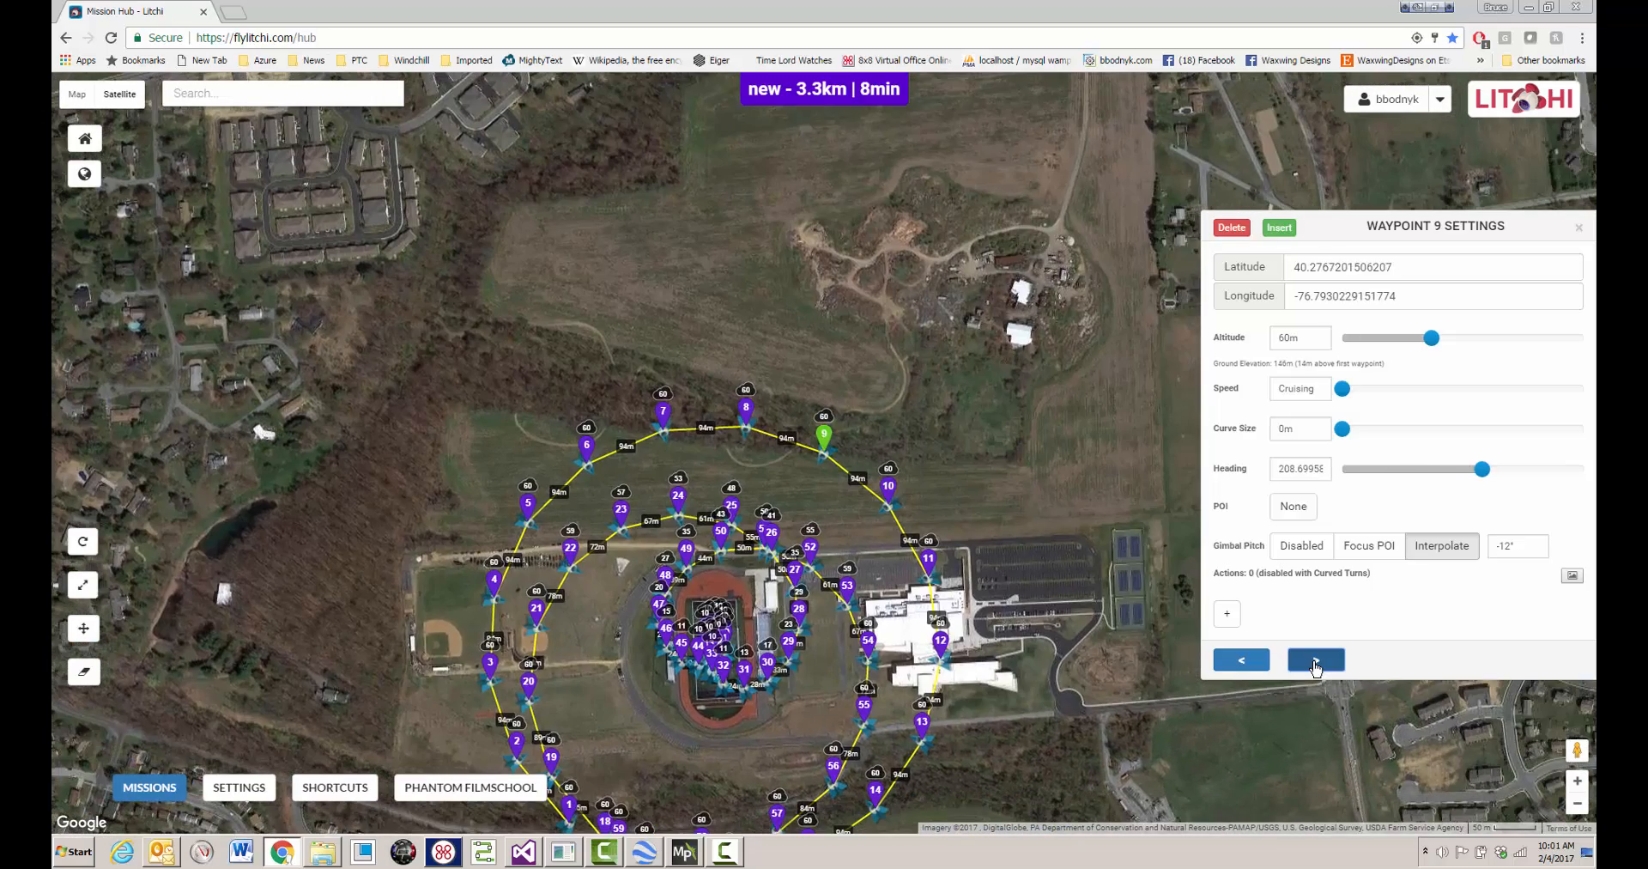
click(1316, 660)
click(1316, 660)
click(1316, 660)
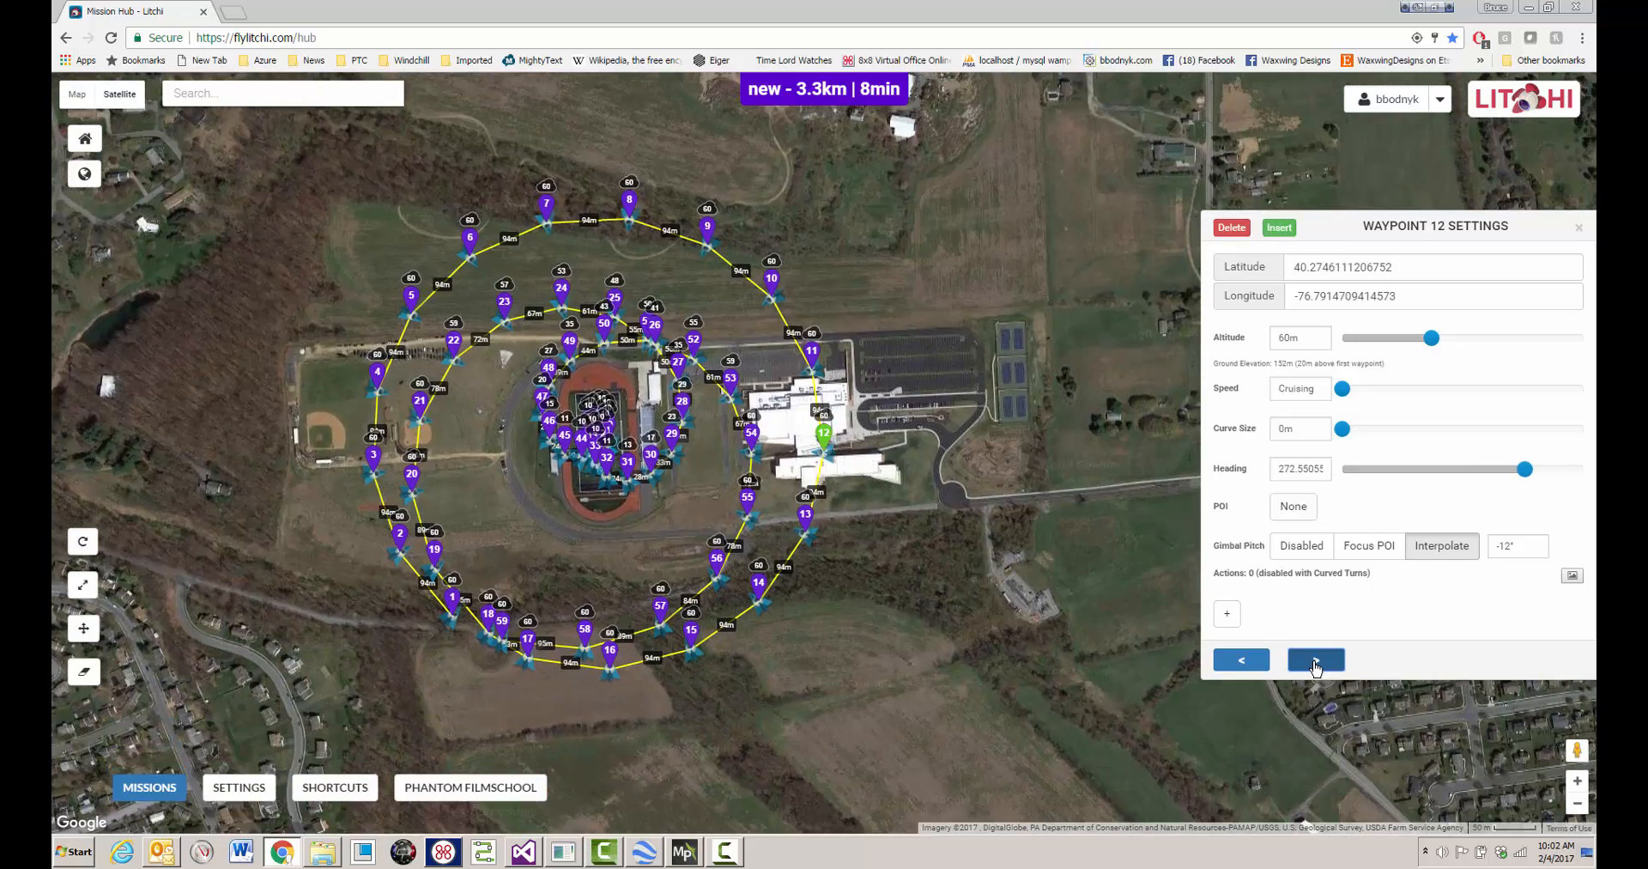
- Examine the altitude, heading and gimbal pitch settings of the imported mission's waypoints 13 through 59, and close the waypoint settings
click(1315, 660)
click(1316, 660)
click(1316, 660)
click(1315, 660)
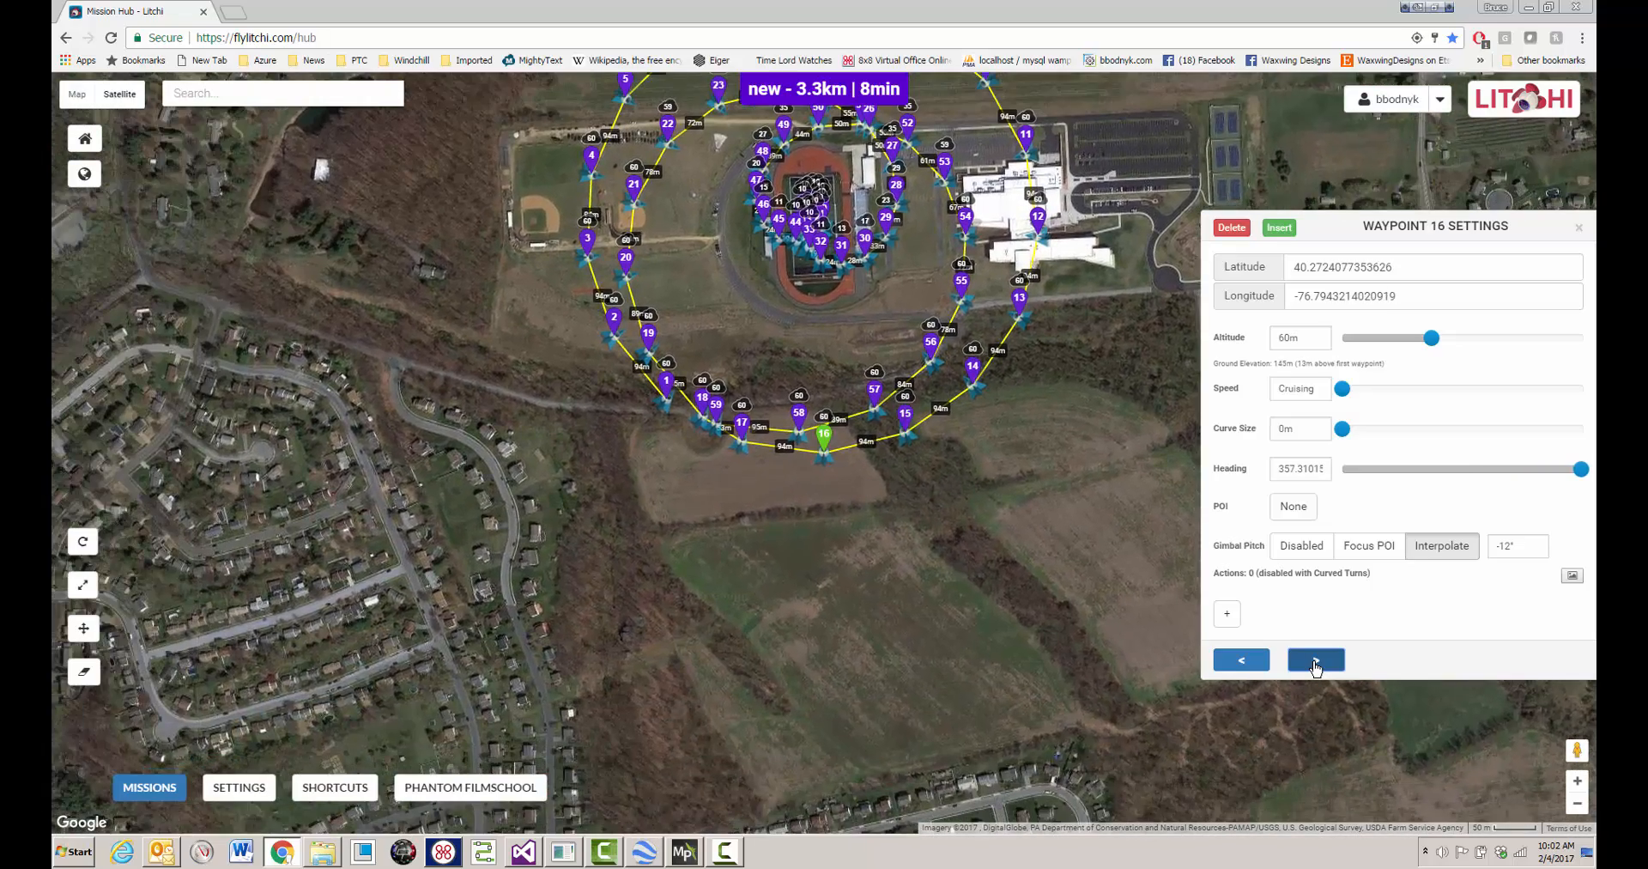
click(1316, 660)
click(1316, 660)
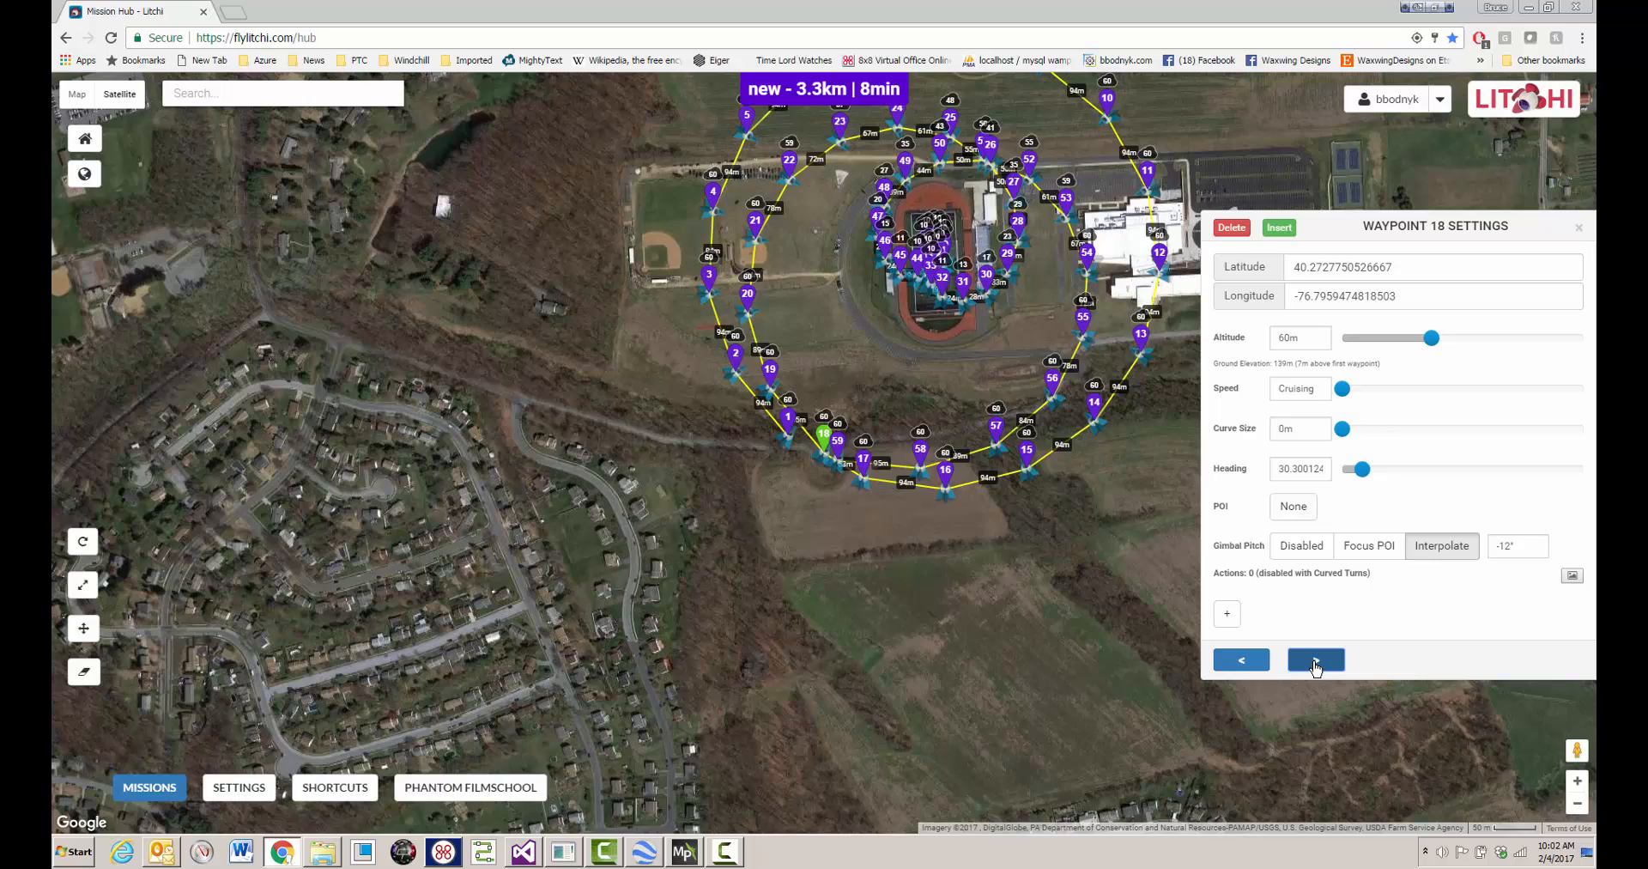
click(1316, 660)
click(1316, 660)
click(1315, 660)
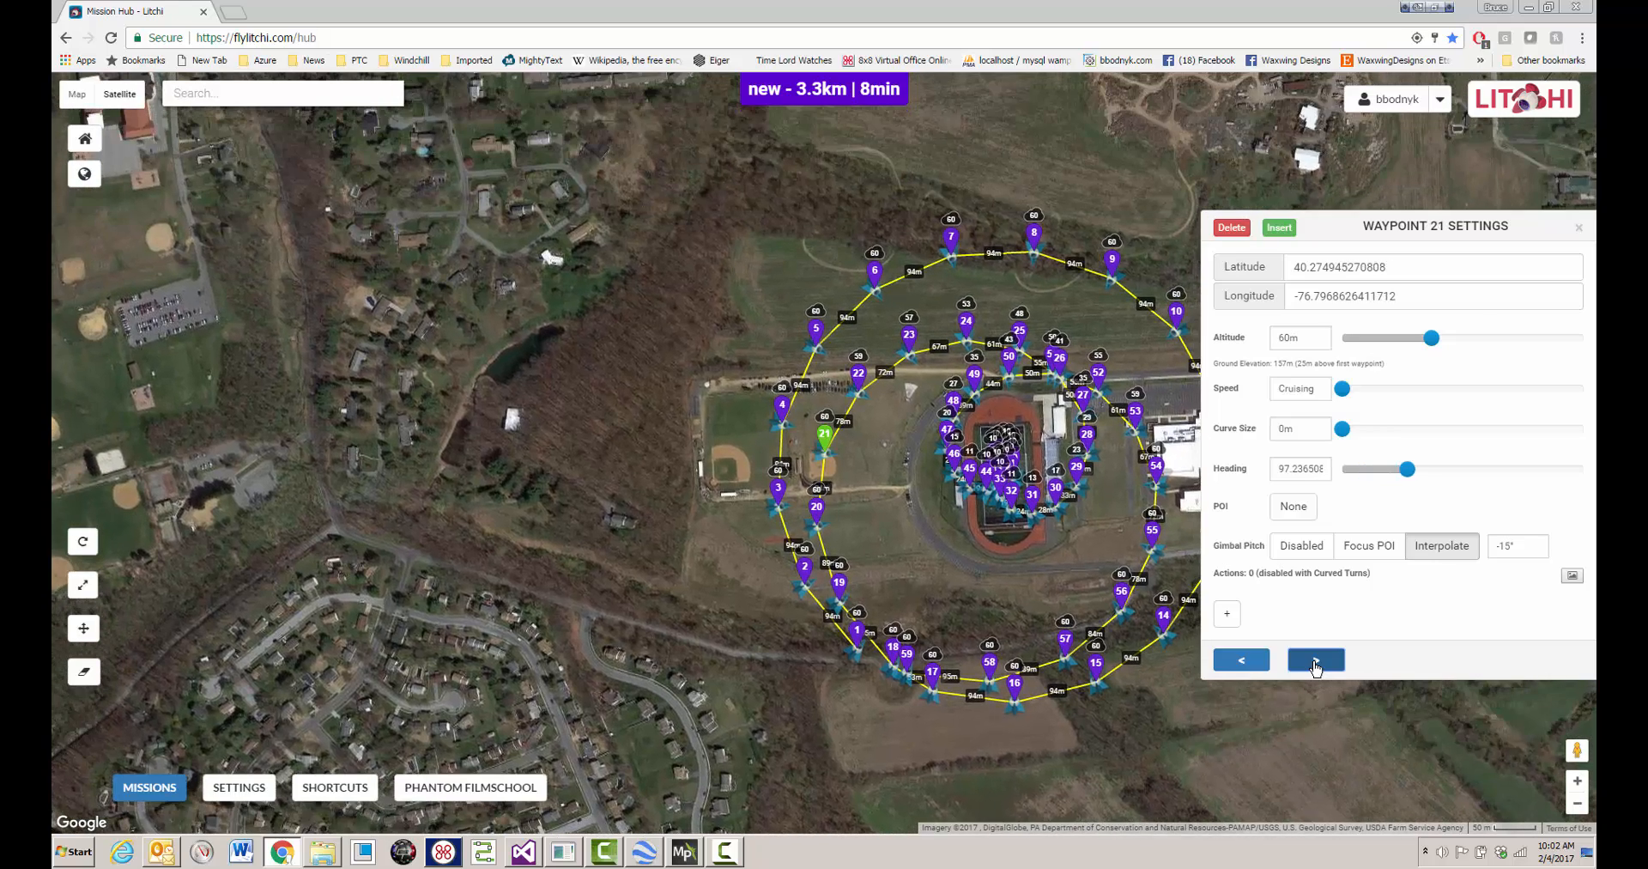
click(1315, 660)
click(1316, 660)
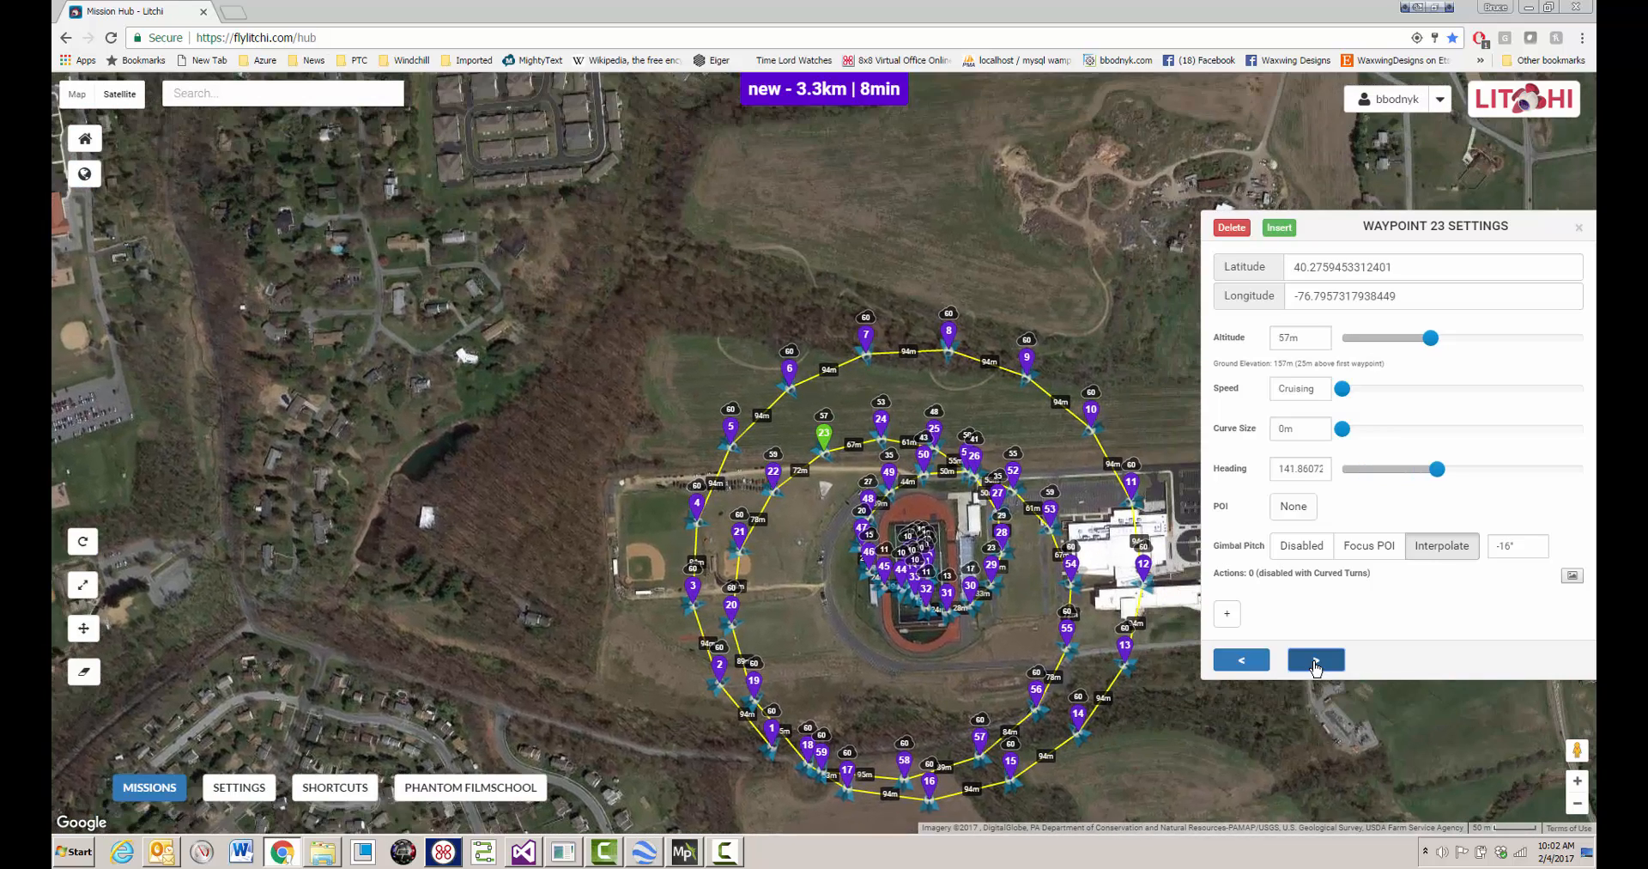
click(1316, 661)
click(1316, 660)
click(1315, 660)
click(1316, 661)
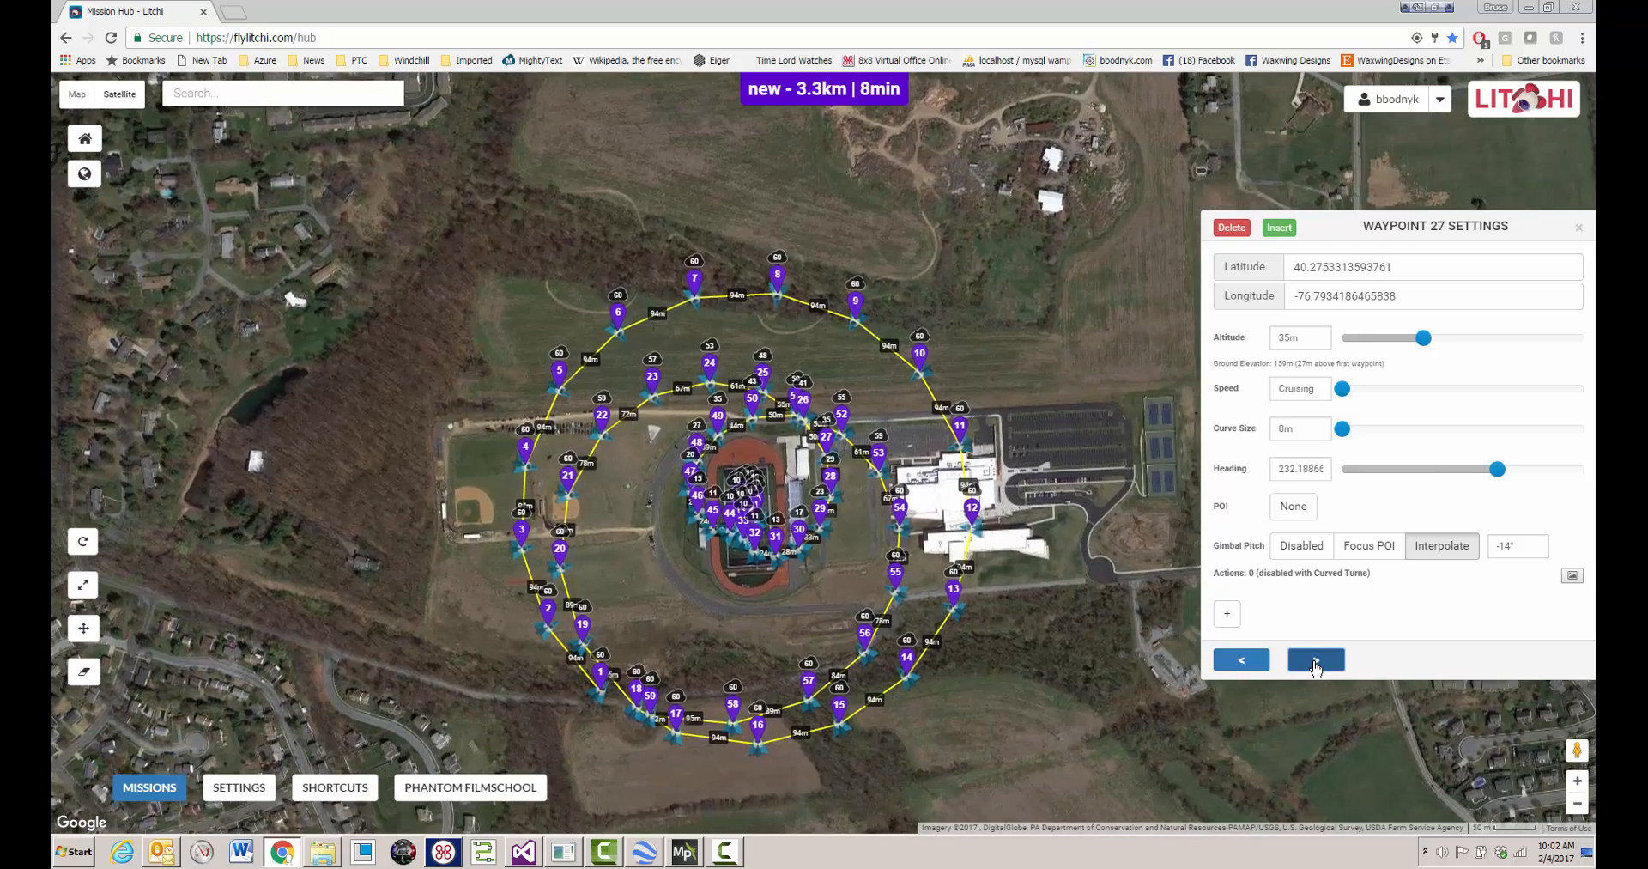
click(1316, 660)
click(1316, 660)
click(1316, 660)
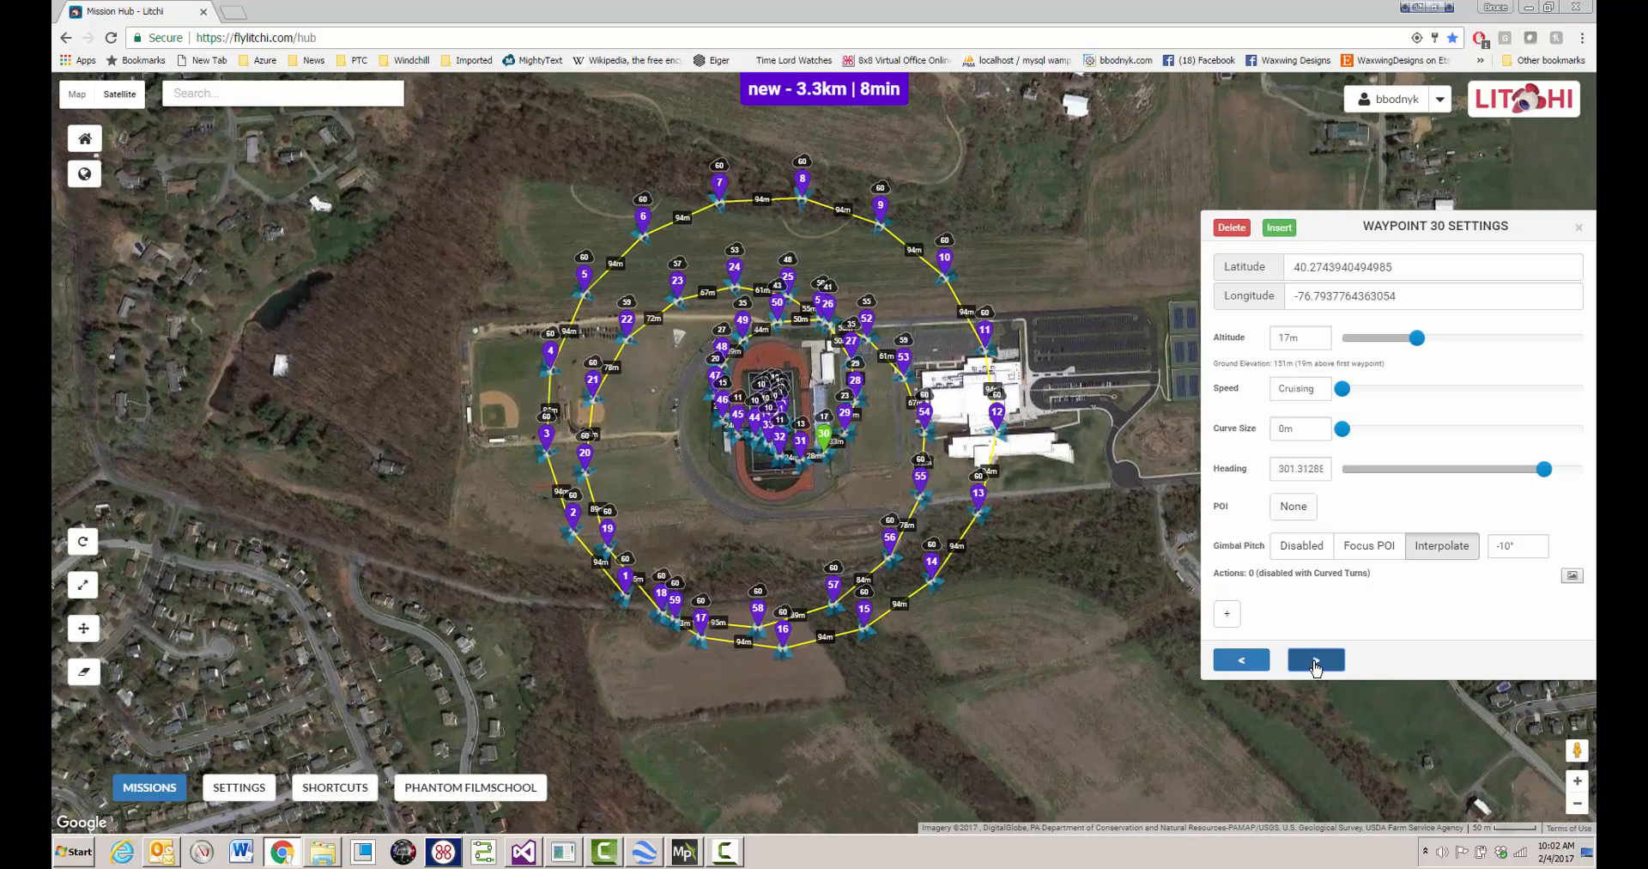
click(1316, 660)
click(1316, 660)
click(1316, 660)
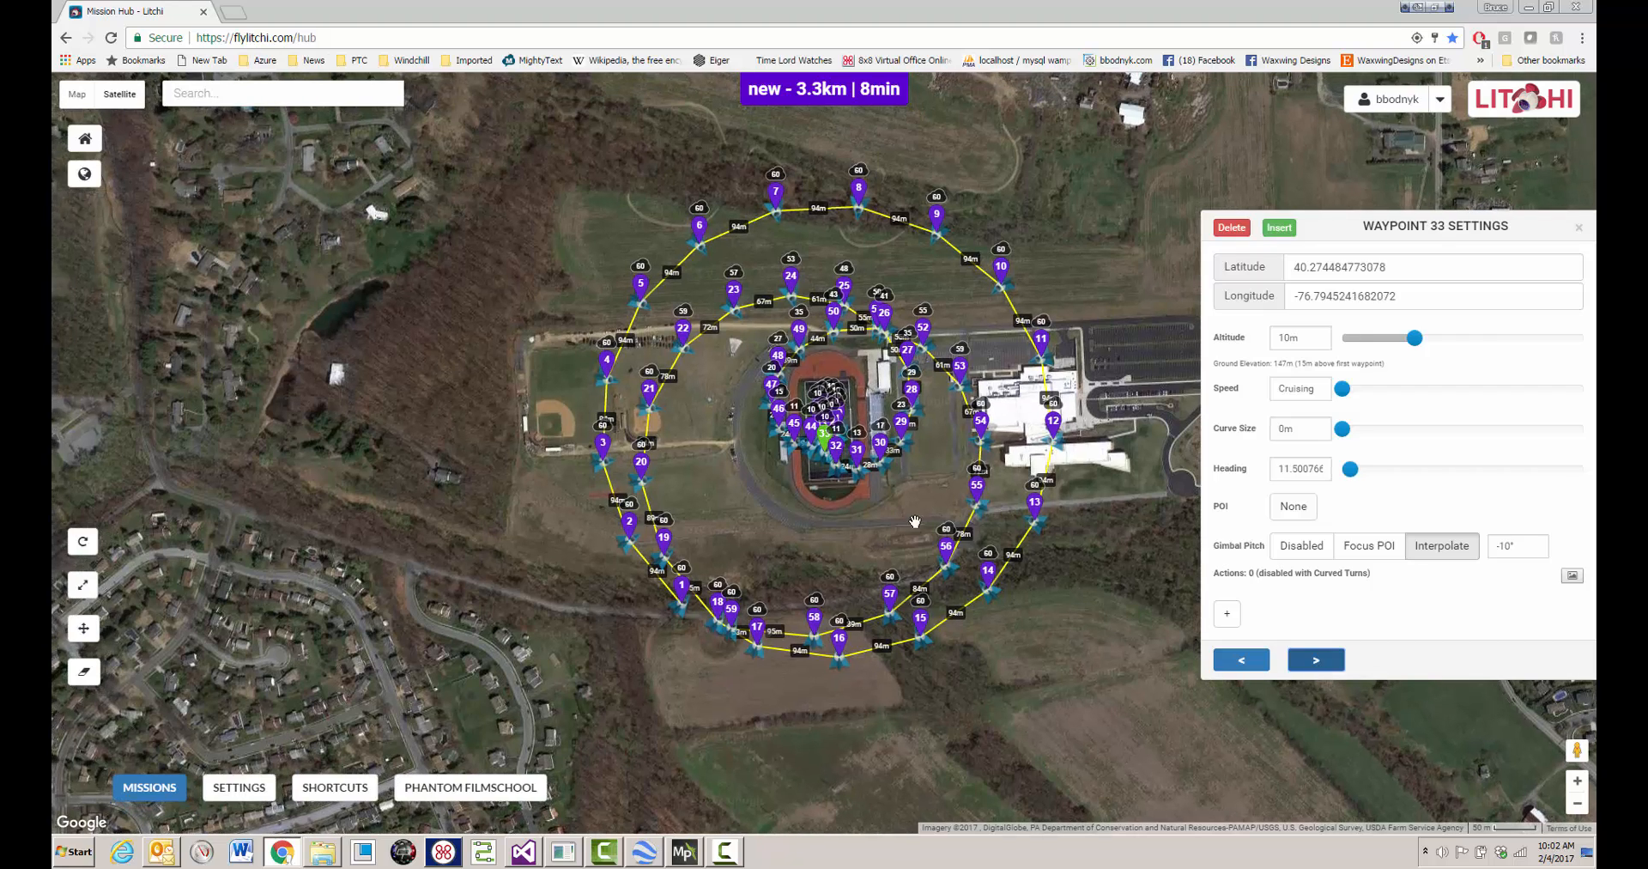
click(1316, 660)
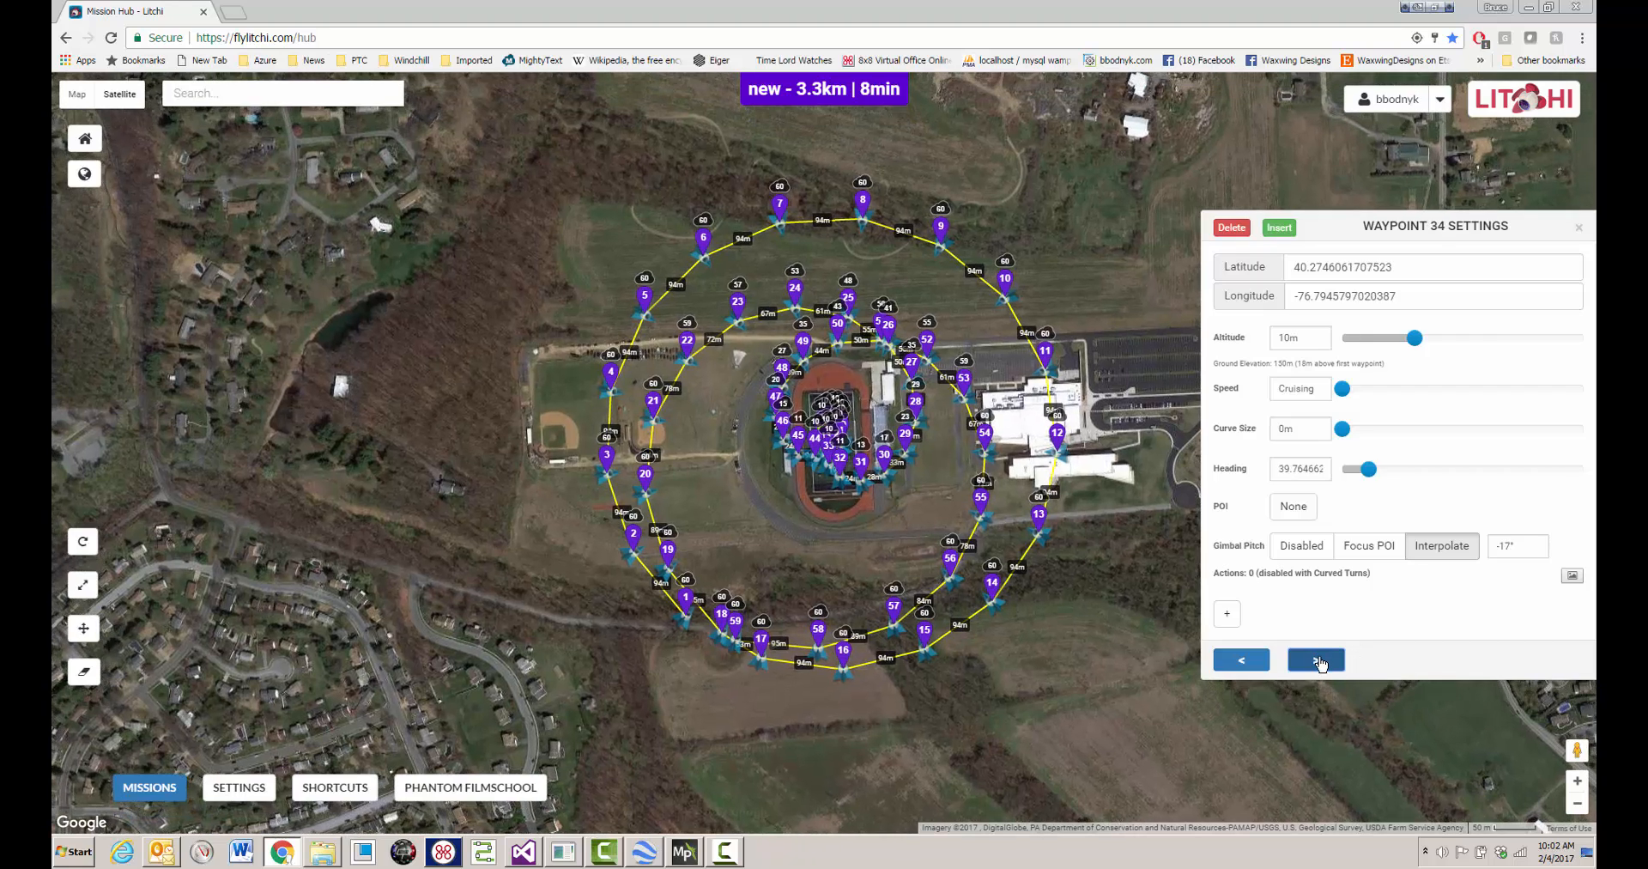
click(1316, 660)
click(1316, 660)
click(1316, 660)
click(1316, 660)
click(1316, 660)
click(1316, 660)
click(1315, 660)
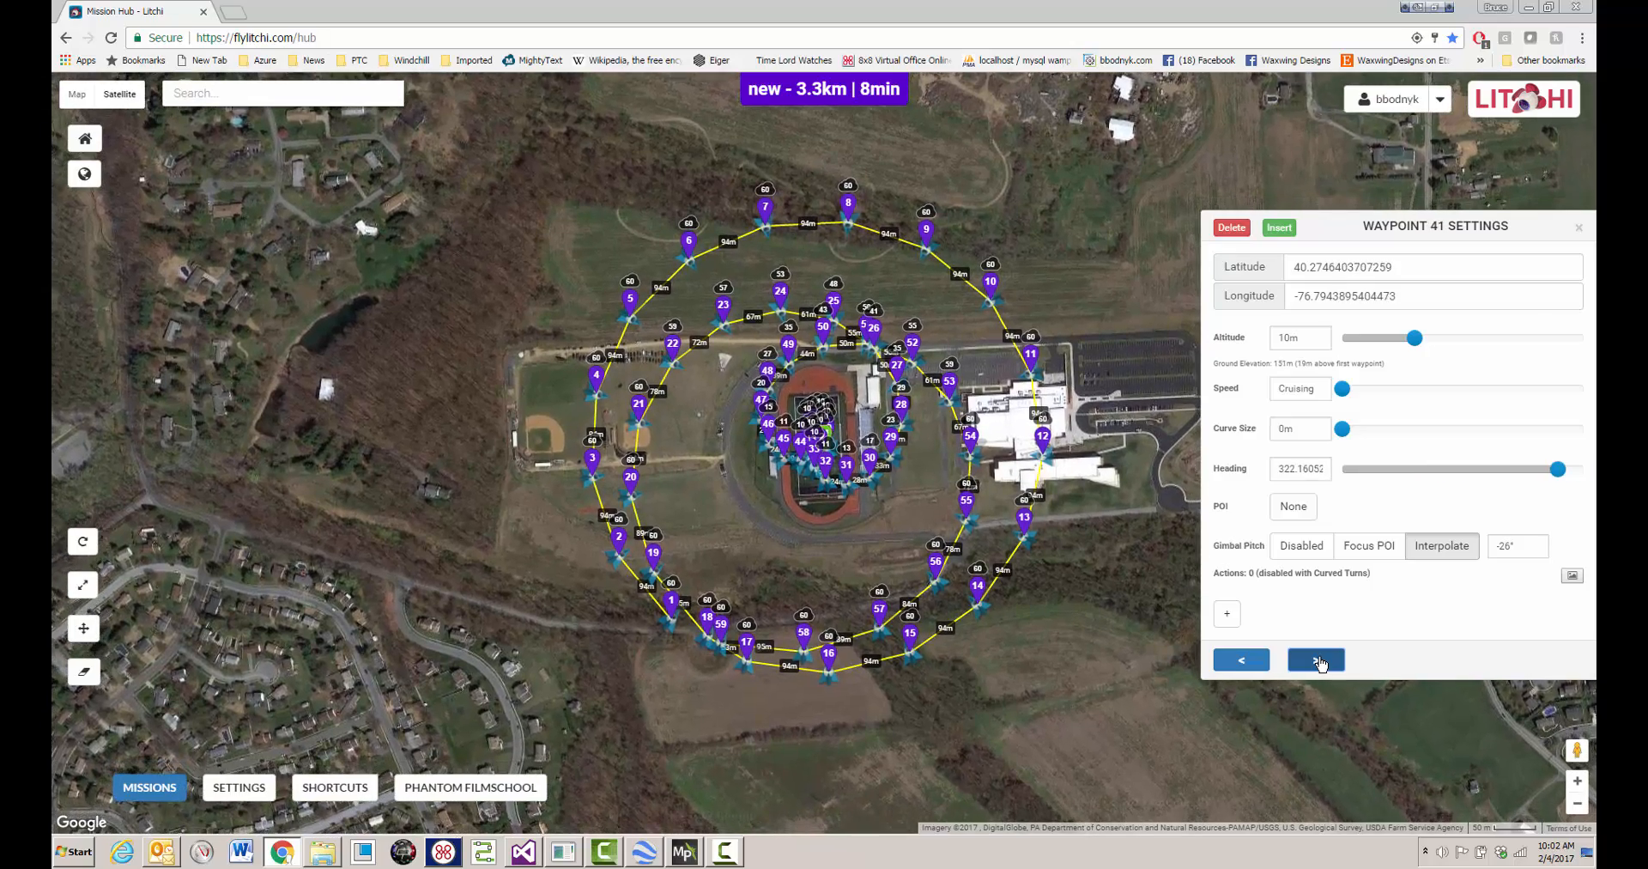
click(1316, 660)
click(1315, 660)
click(1315, 660)
click(1316, 660)
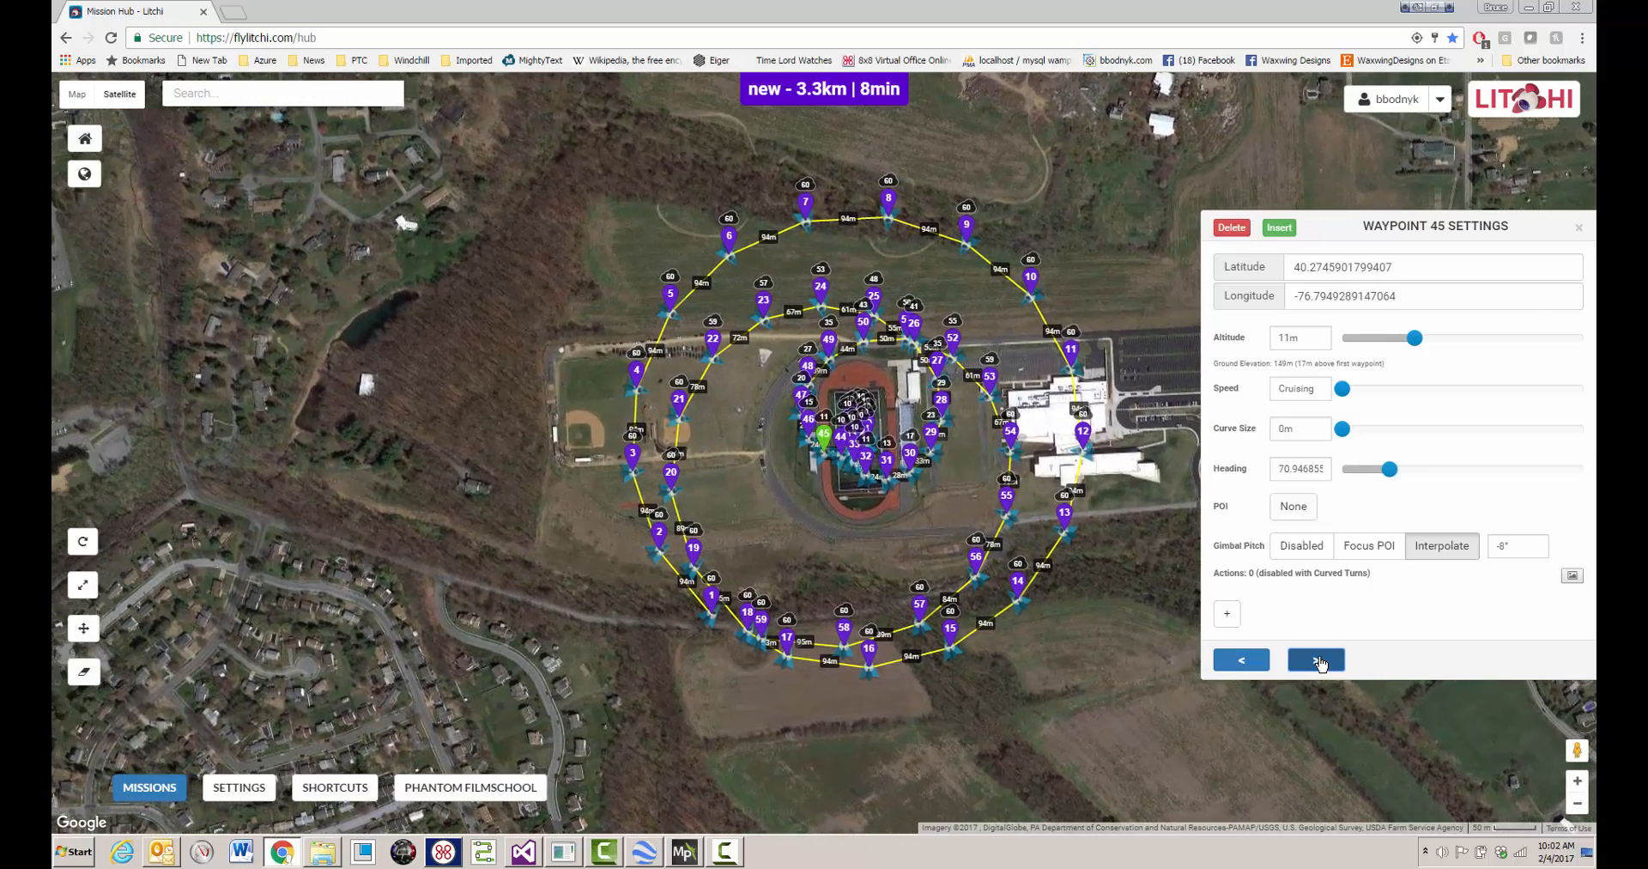
click(1316, 660)
click(1316, 660)
click(1316, 660)
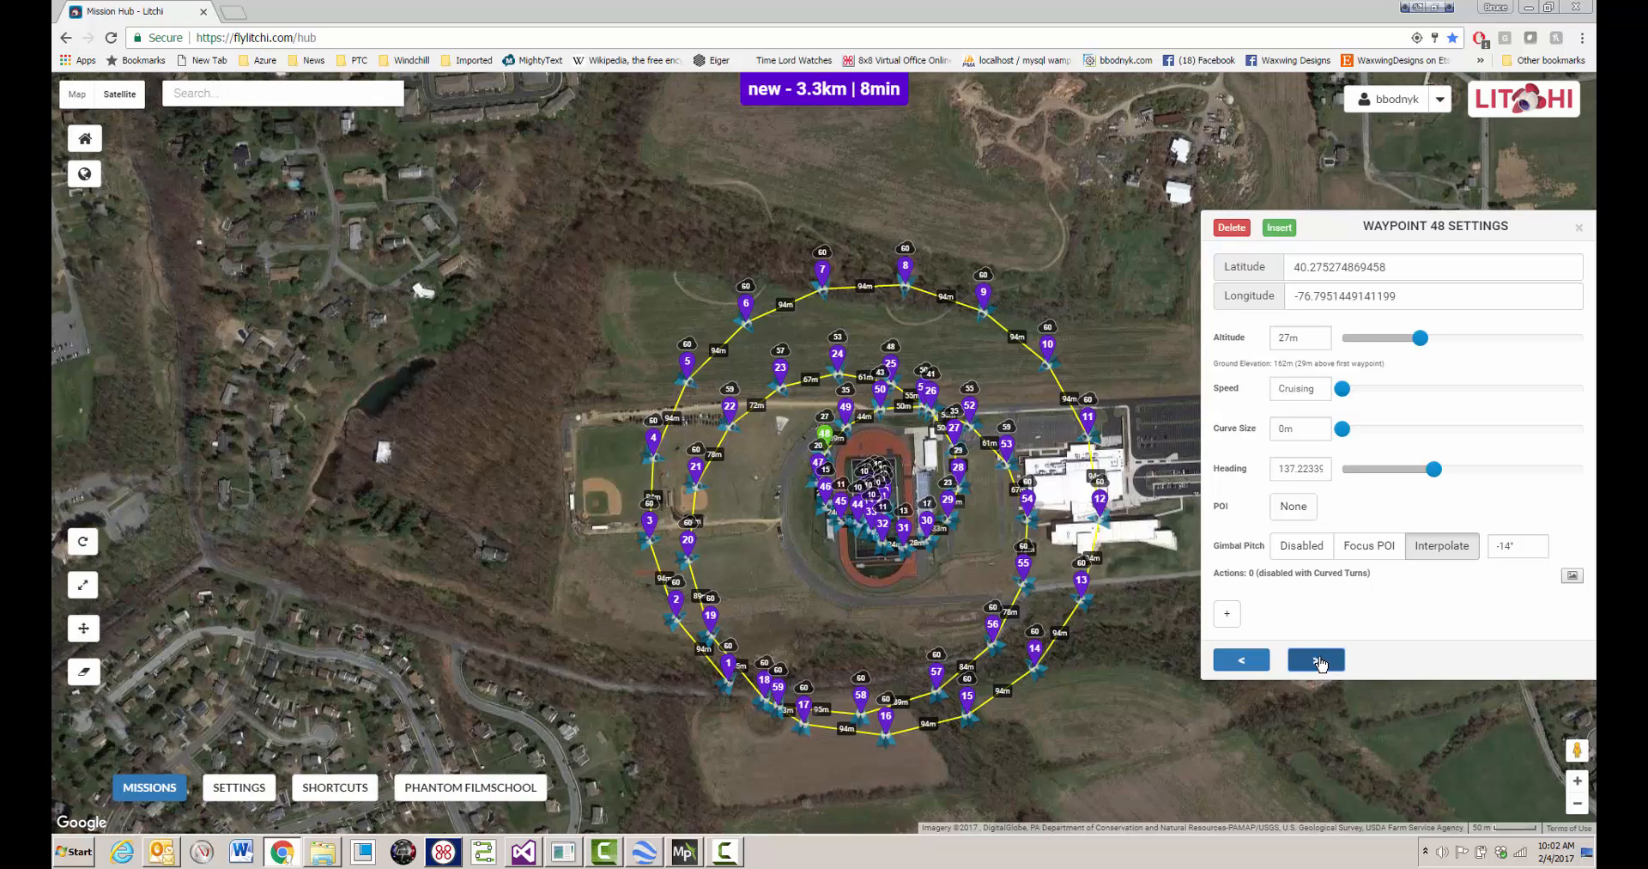
click(1316, 660)
click(1315, 660)
click(1316, 660)
click(1316, 660)
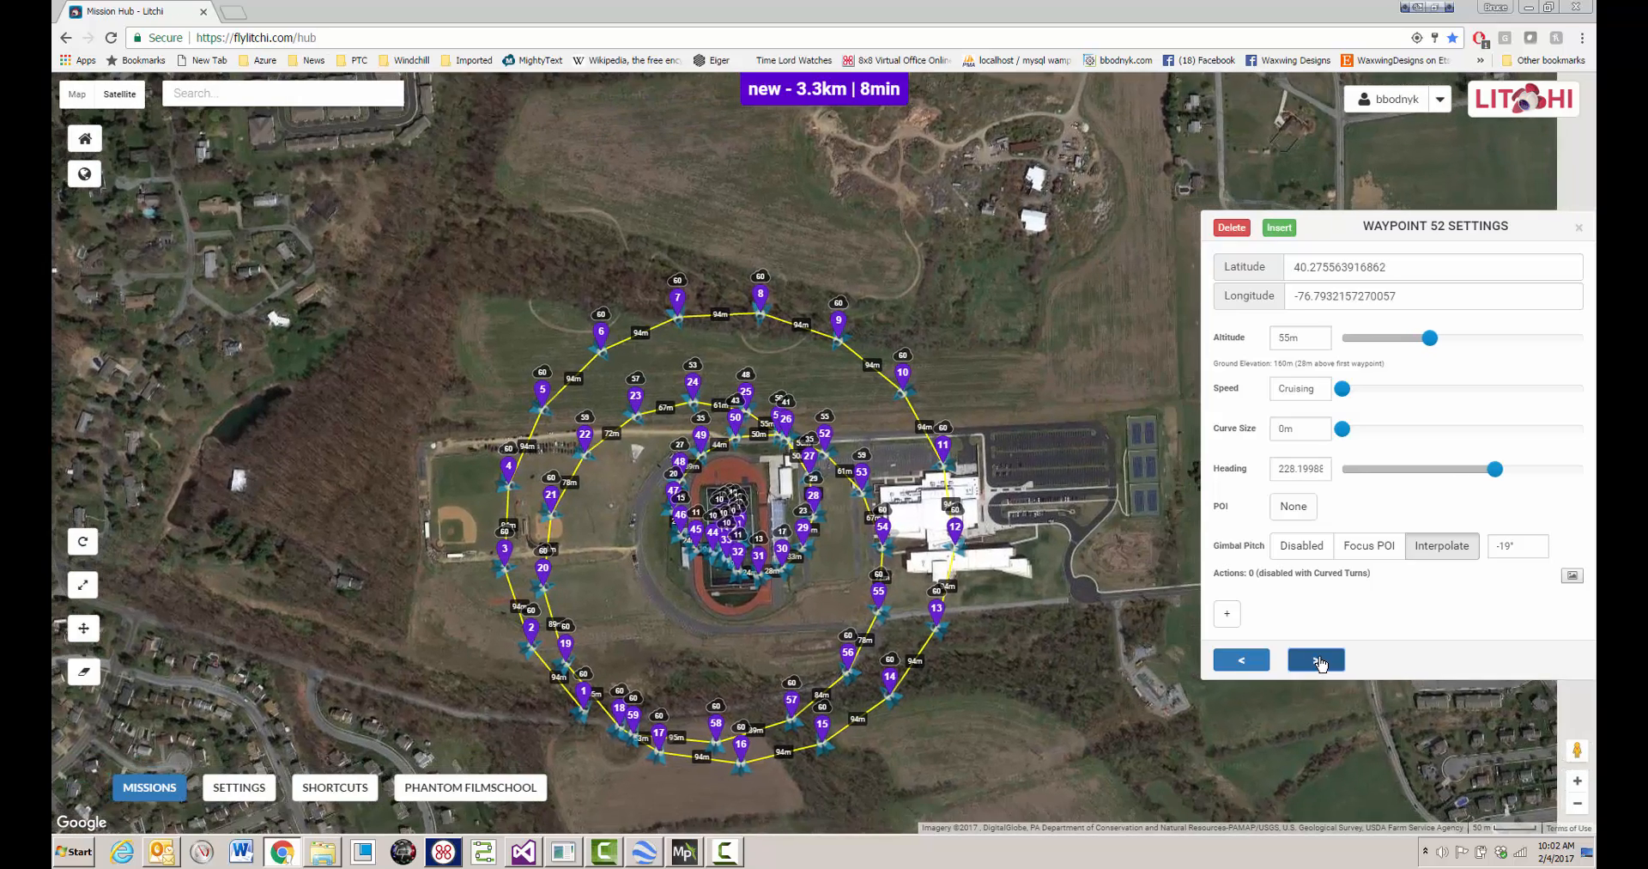
click(1316, 660)
click(1316, 660)
click(1315, 660)
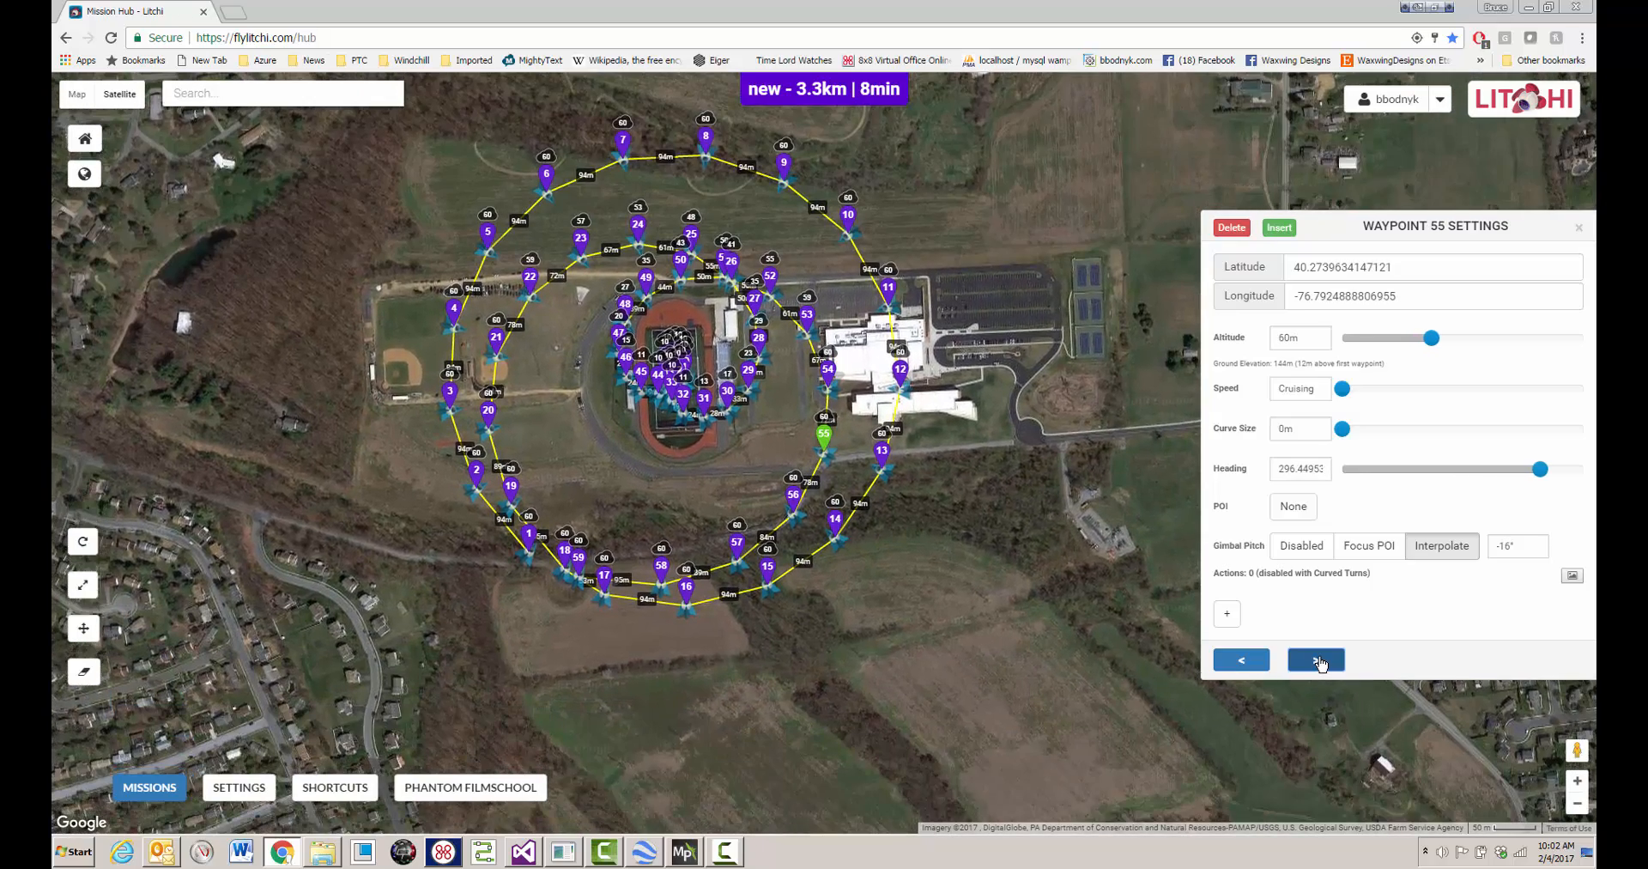
click(1316, 660)
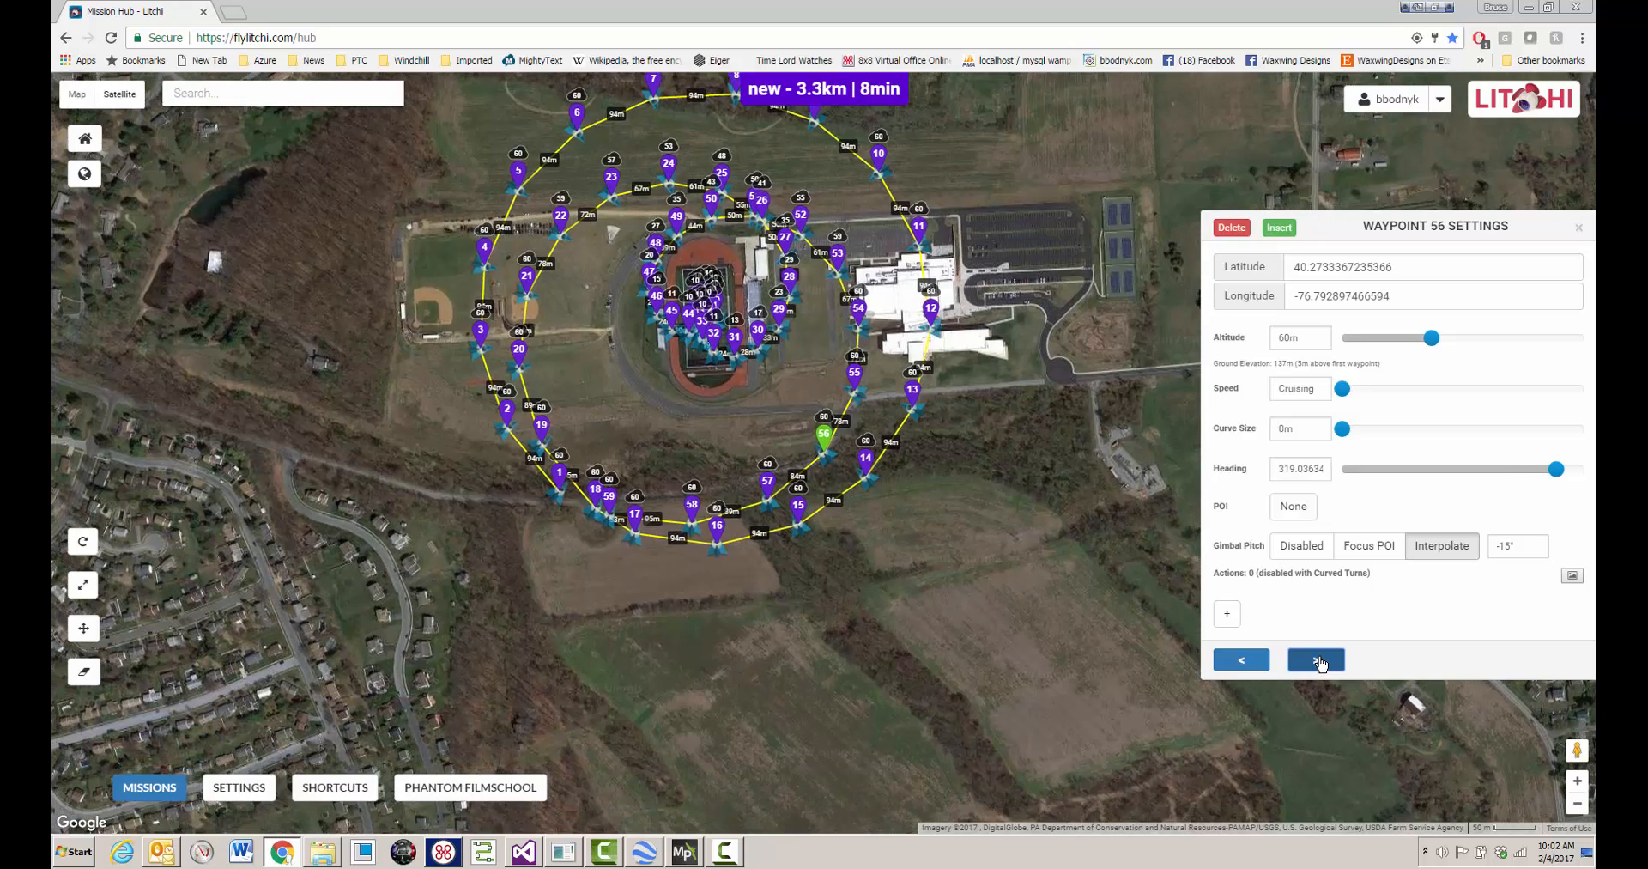
click(1315, 660)
click(1316, 660)
click(1316, 660)
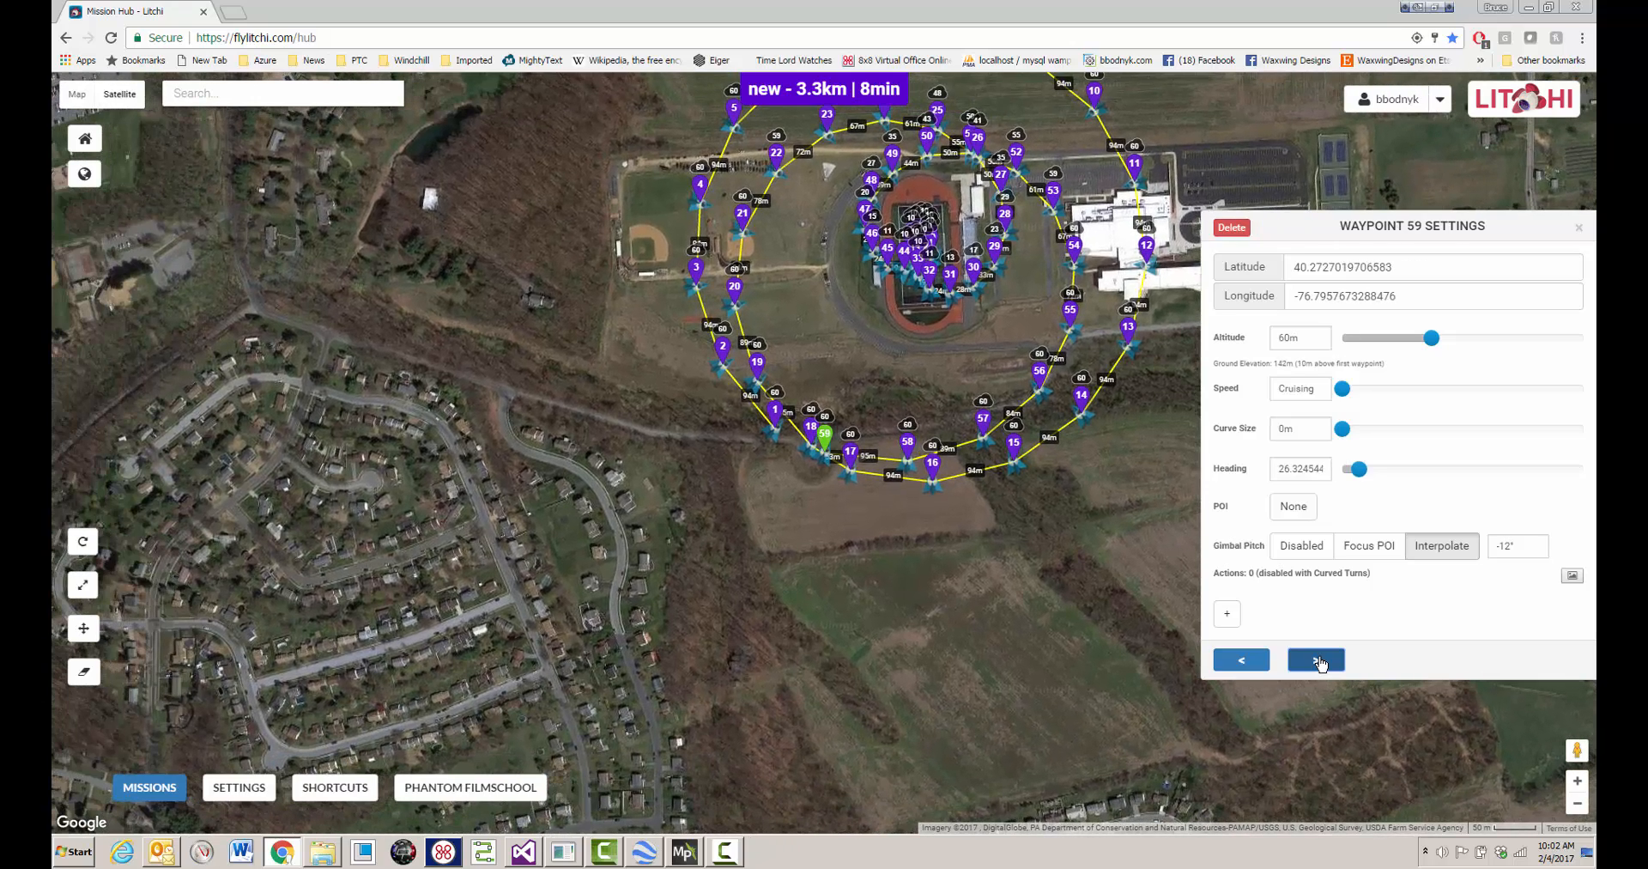
click(1578, 228)
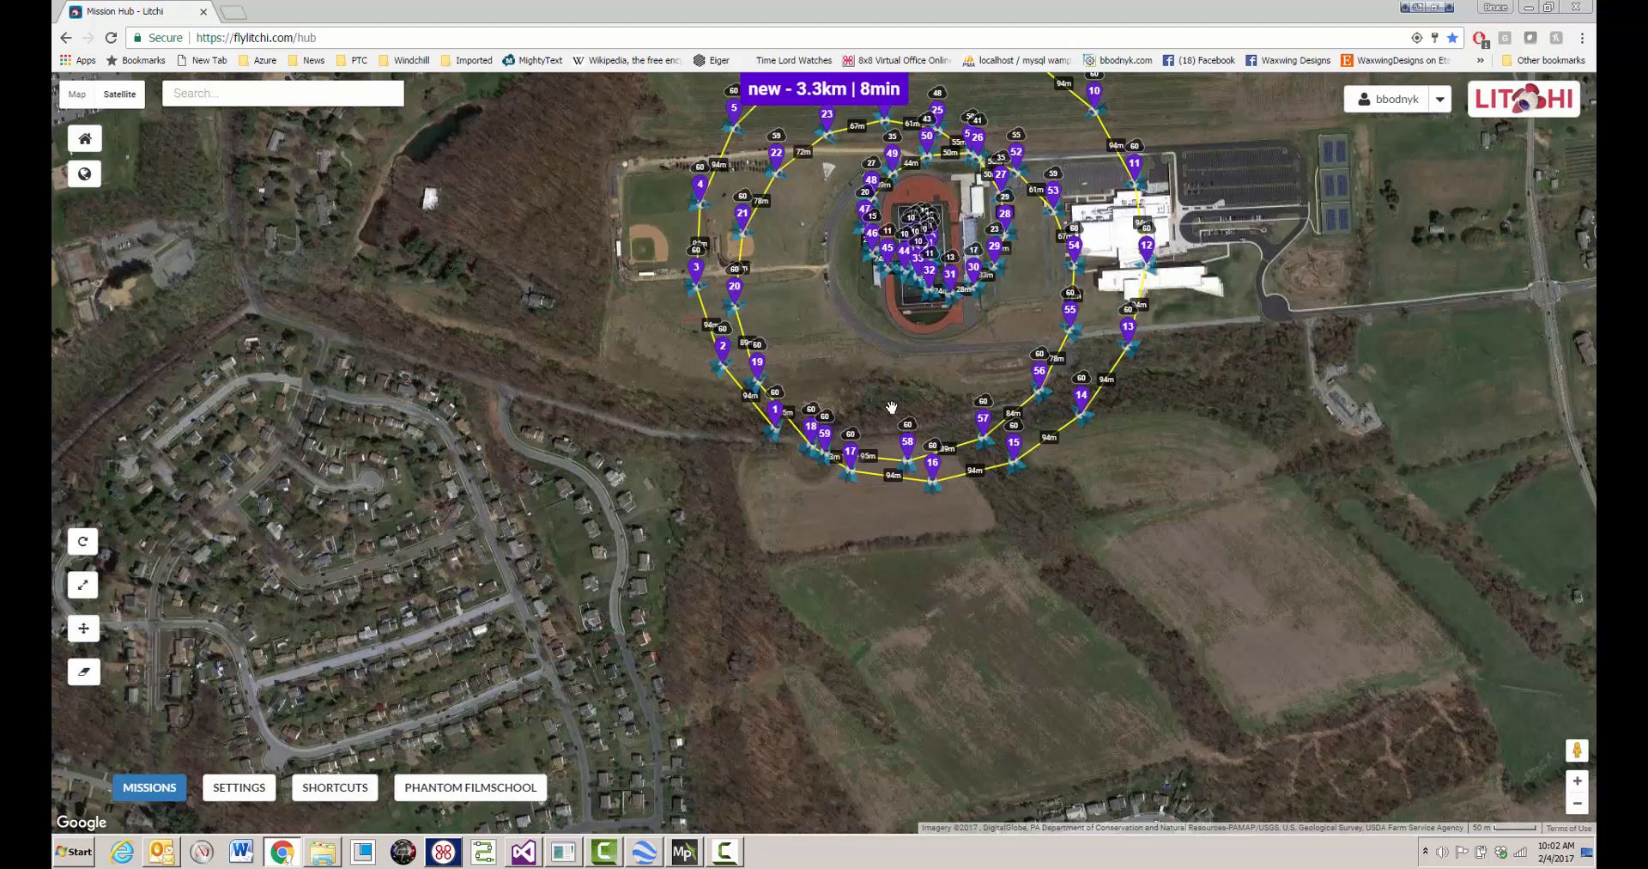
- Look at the save option for the imported mission, and minimize the browser to return to Waypoint Path Generator
click(149, 787)
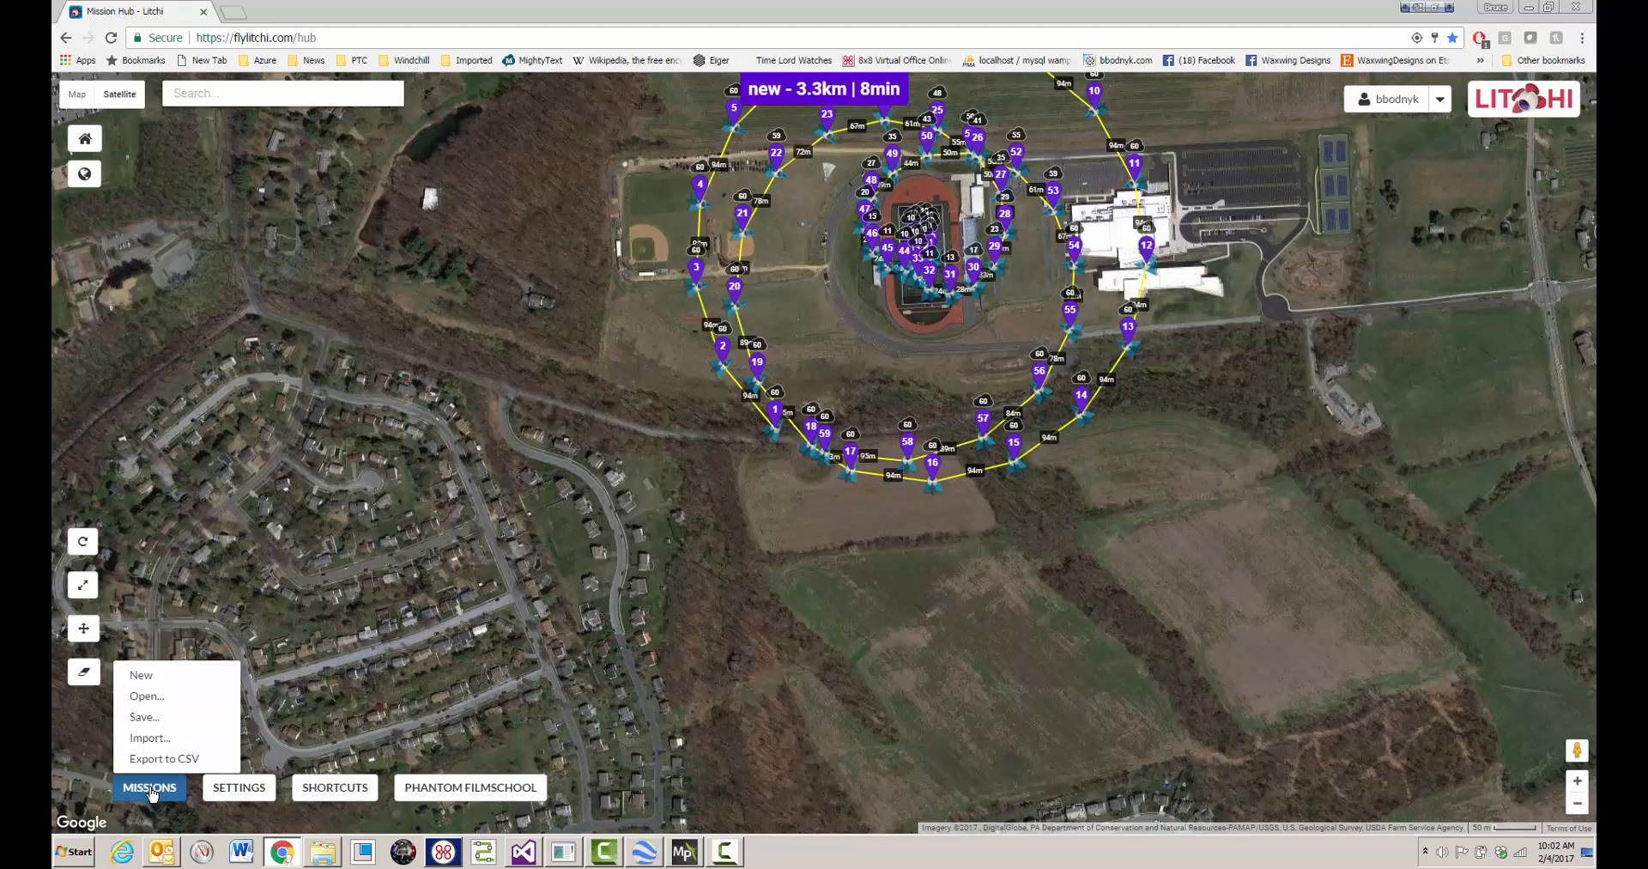
click(141, 717)
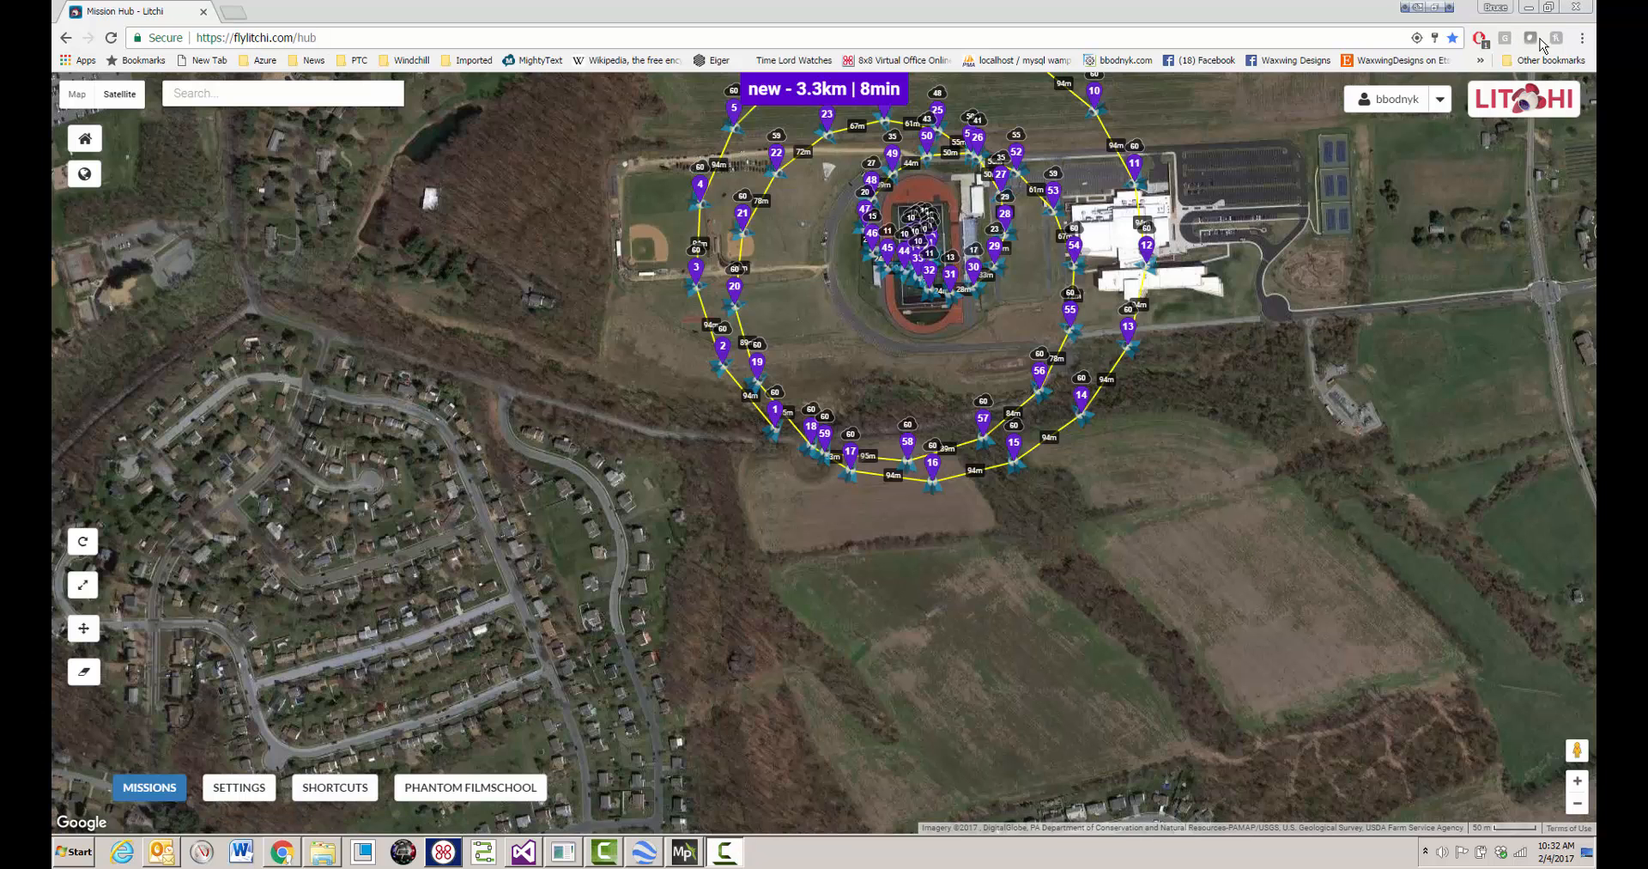
click(1529, 7)
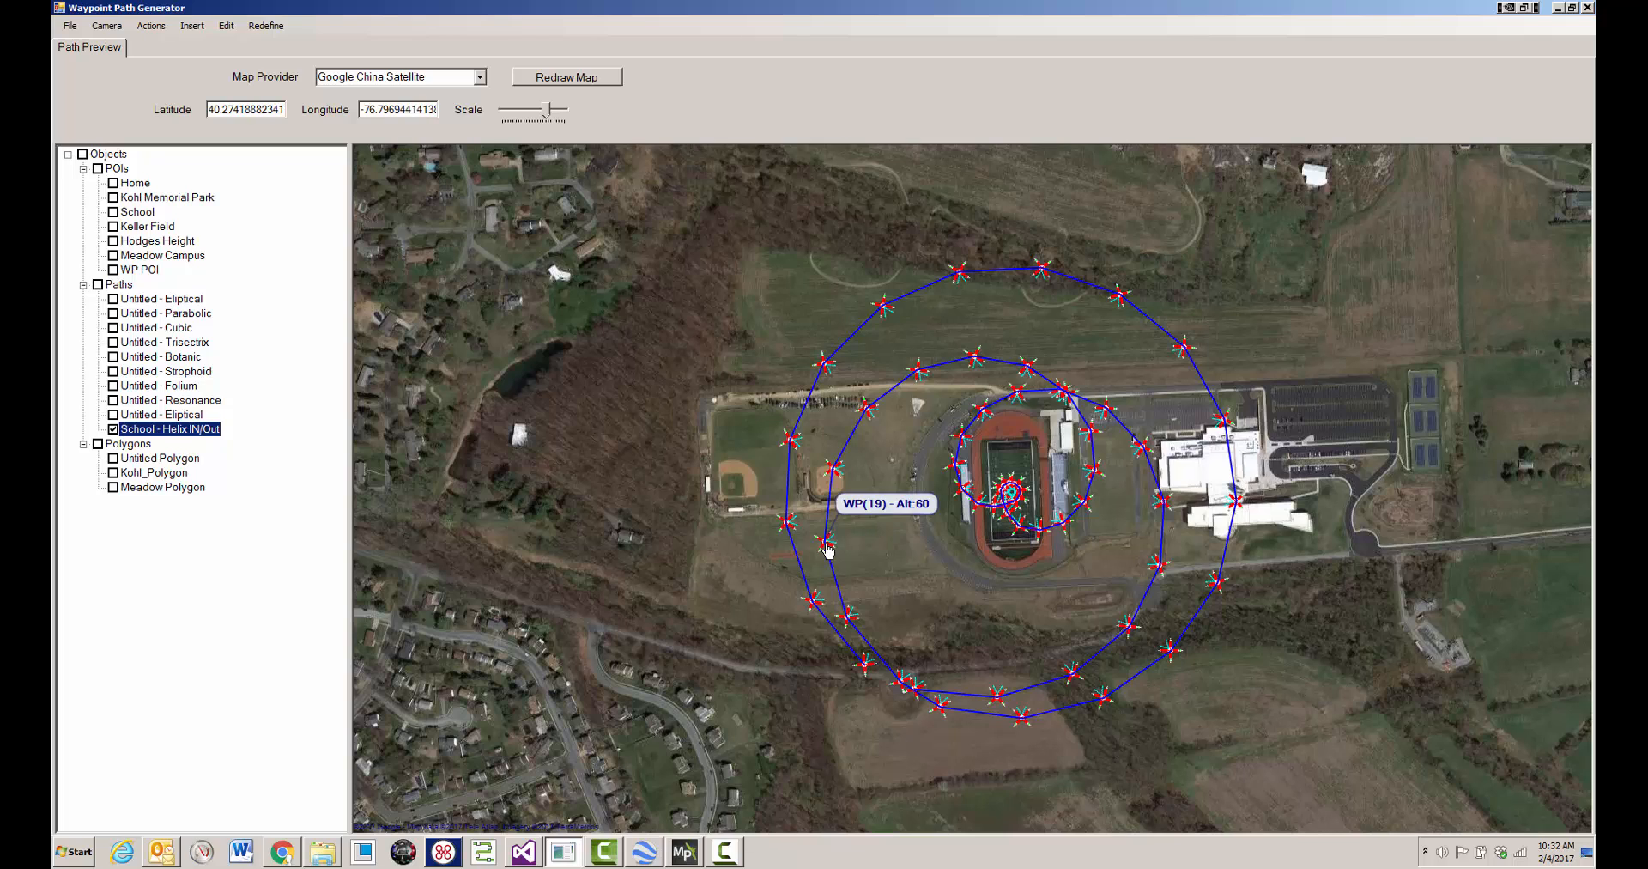
- Output the selected School - Helix IN/Out path for Mission Planner as wpg_waypoints.waypoints in the tmp folder
right_click(672, 535)
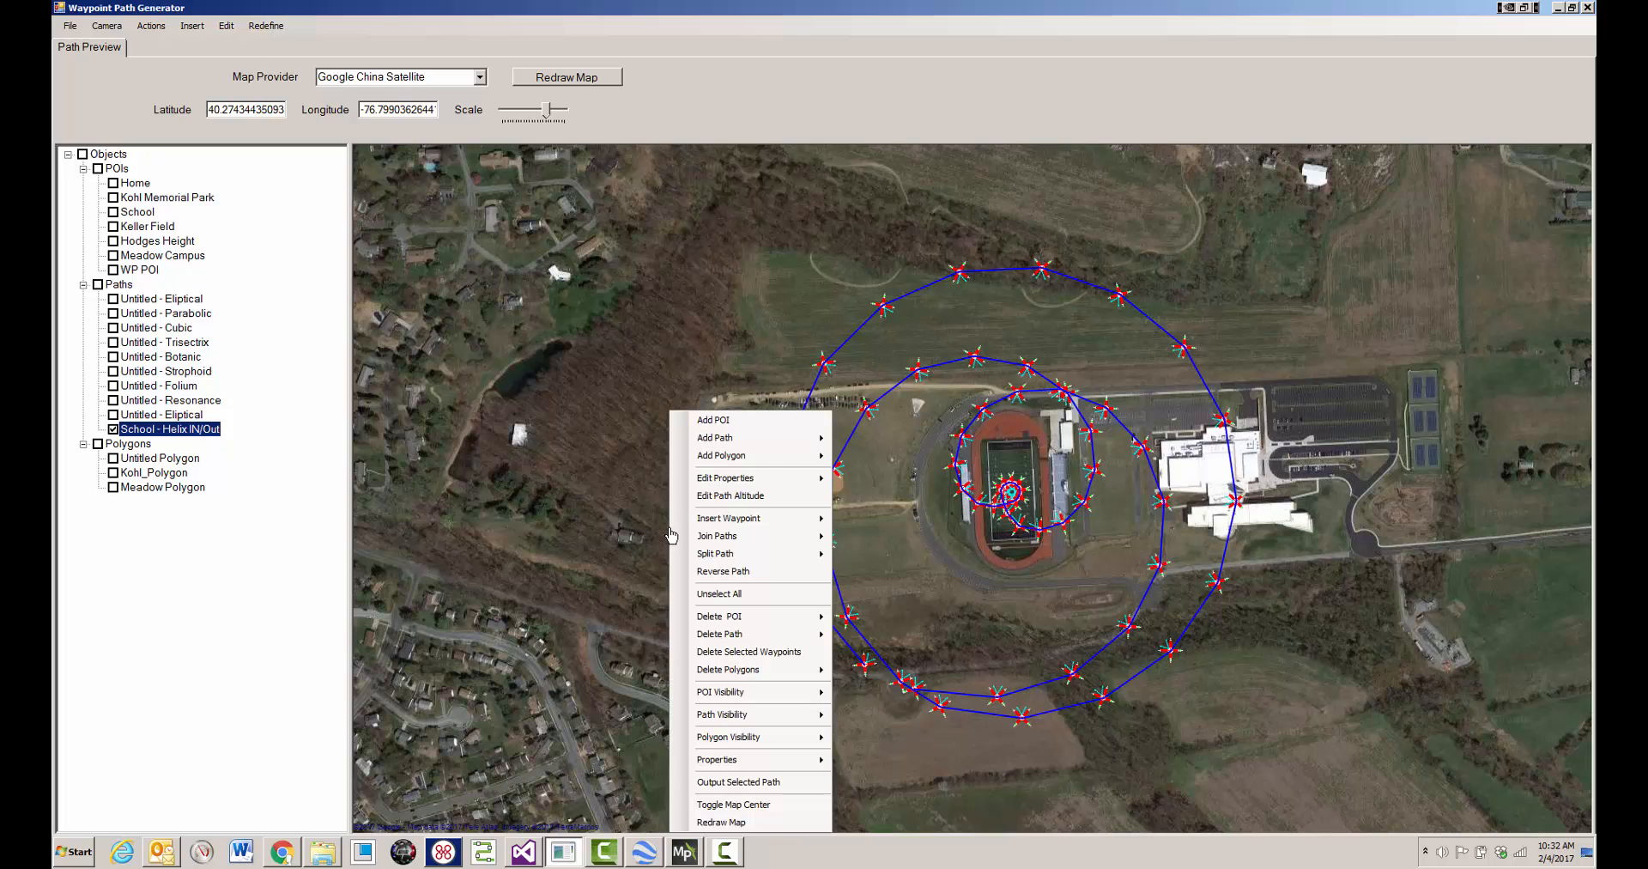
click(760, 783)
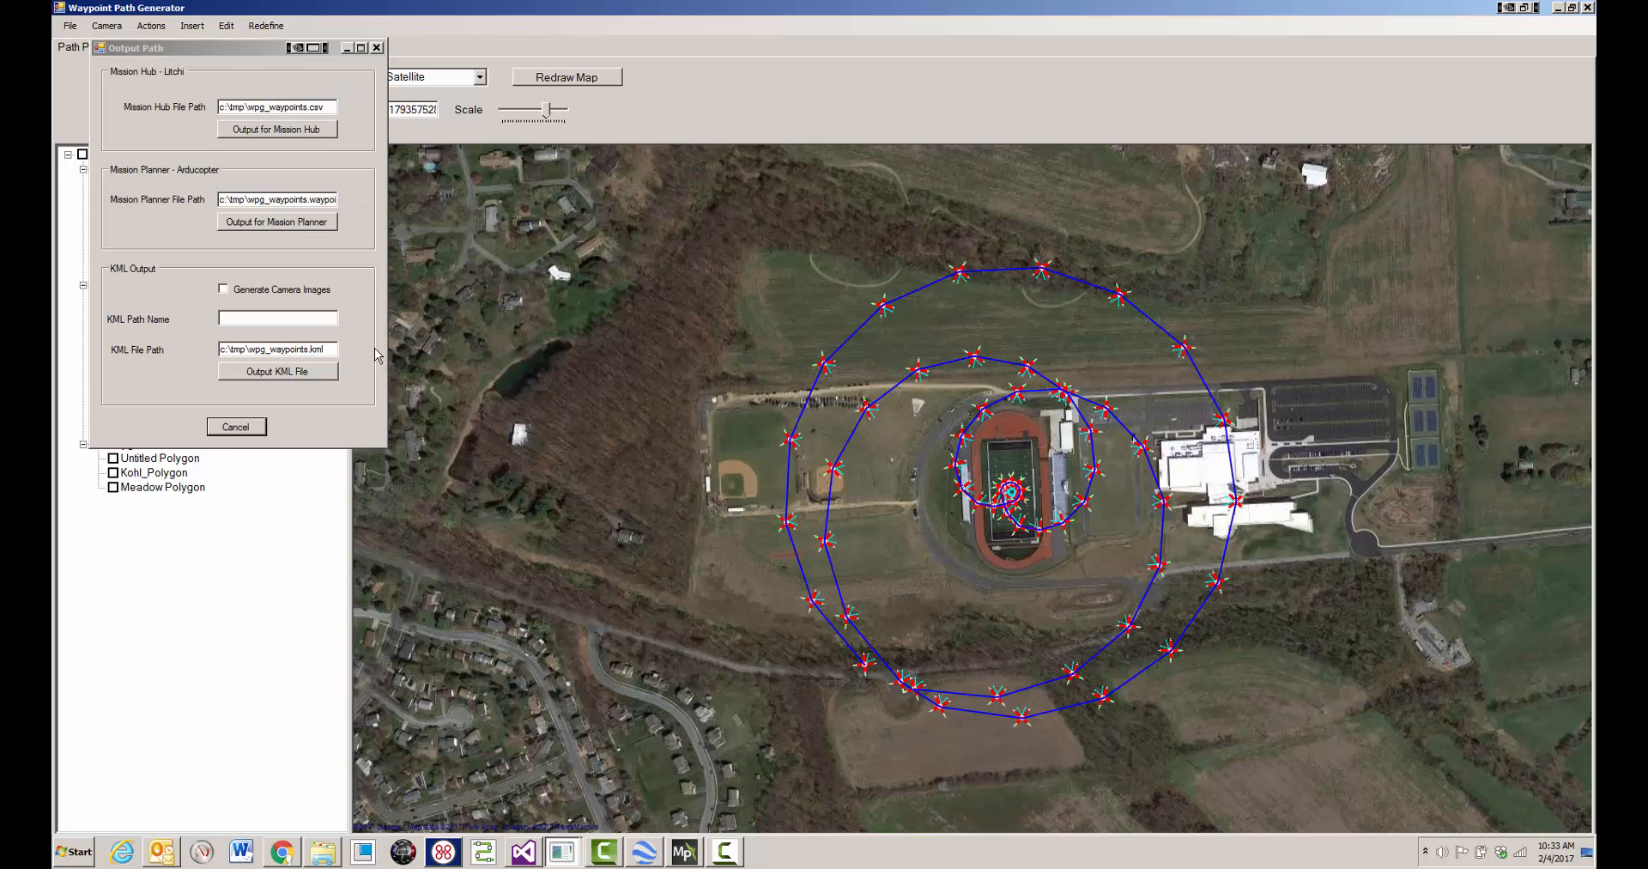
click(300, 223)
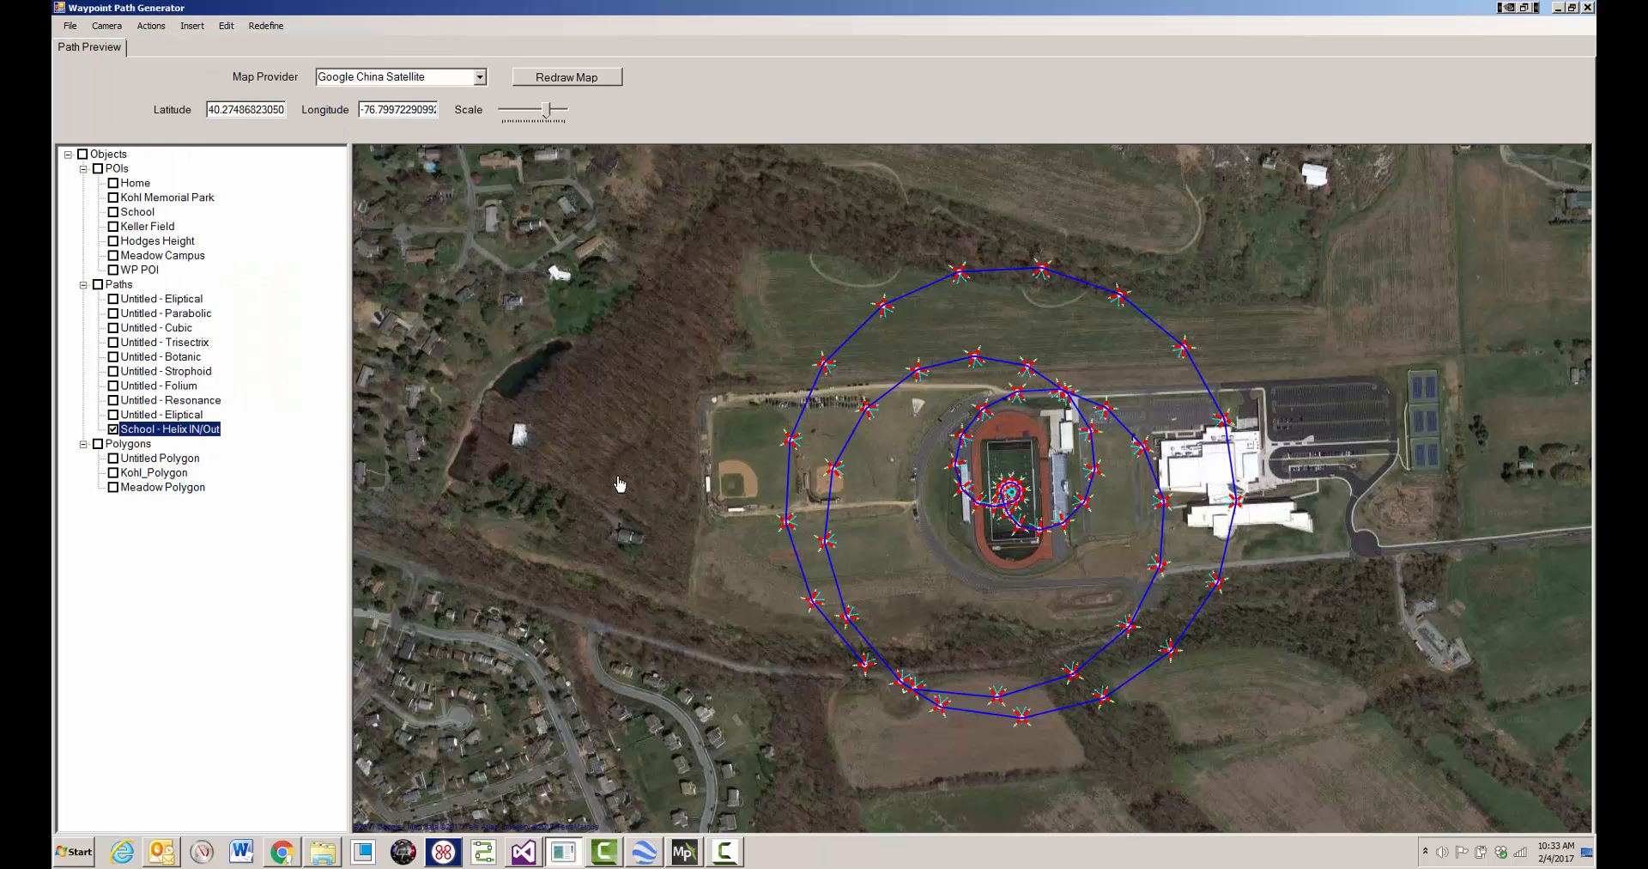
- Switch to Mission Planner, load wpg_waypoints.waypoints from the tmp folder into the flight plan, and return to Waypoint Path Generator
click(689, 850)
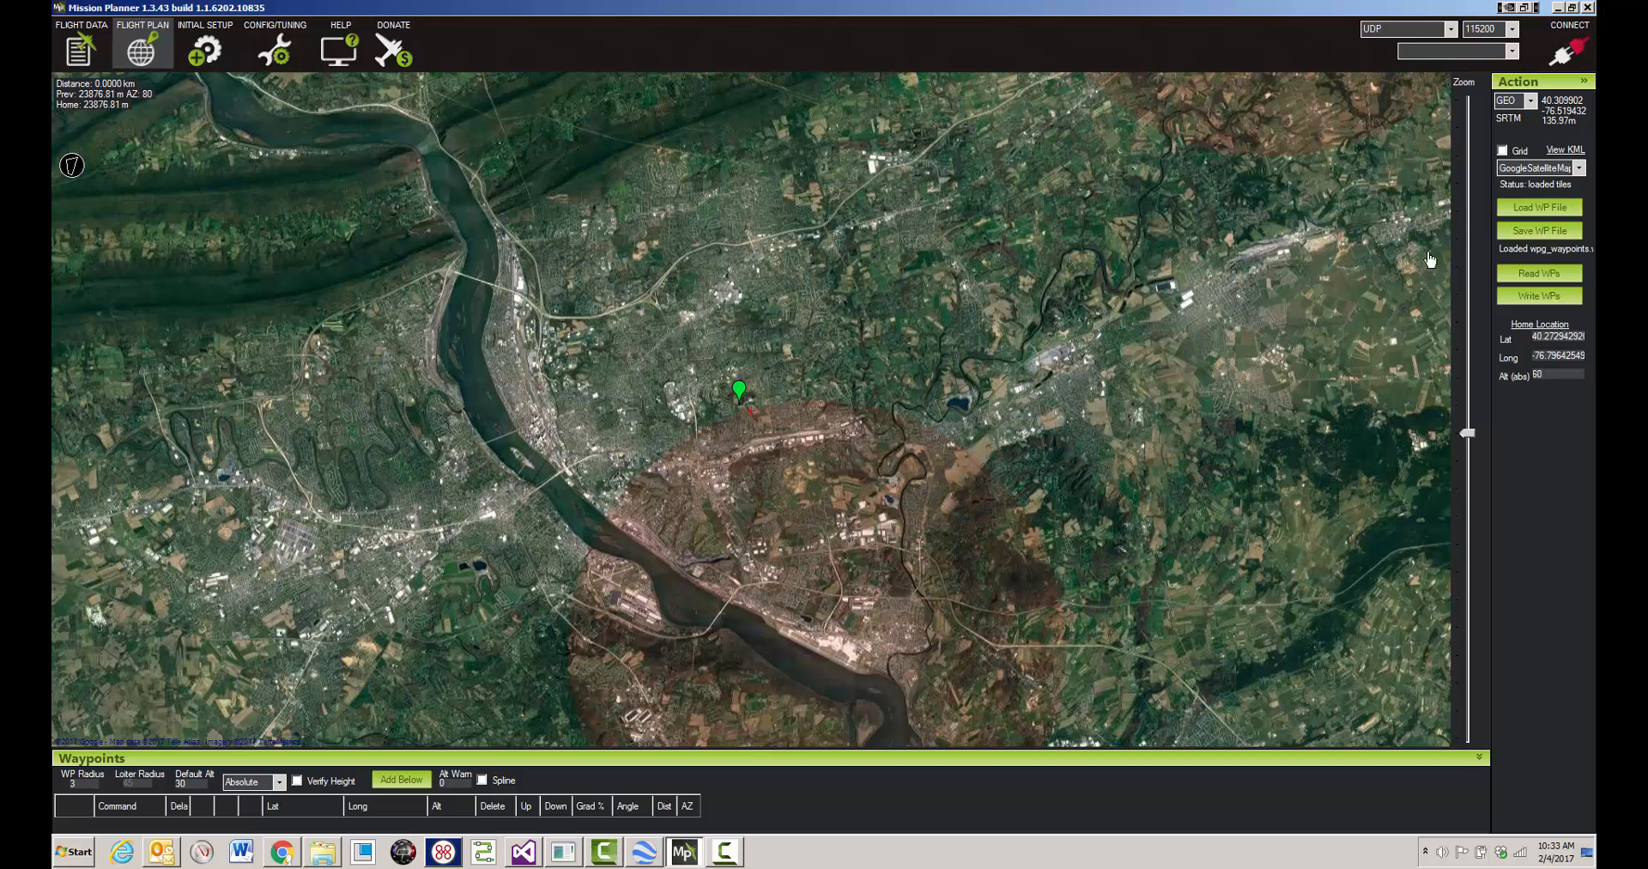
click(1533, 211)
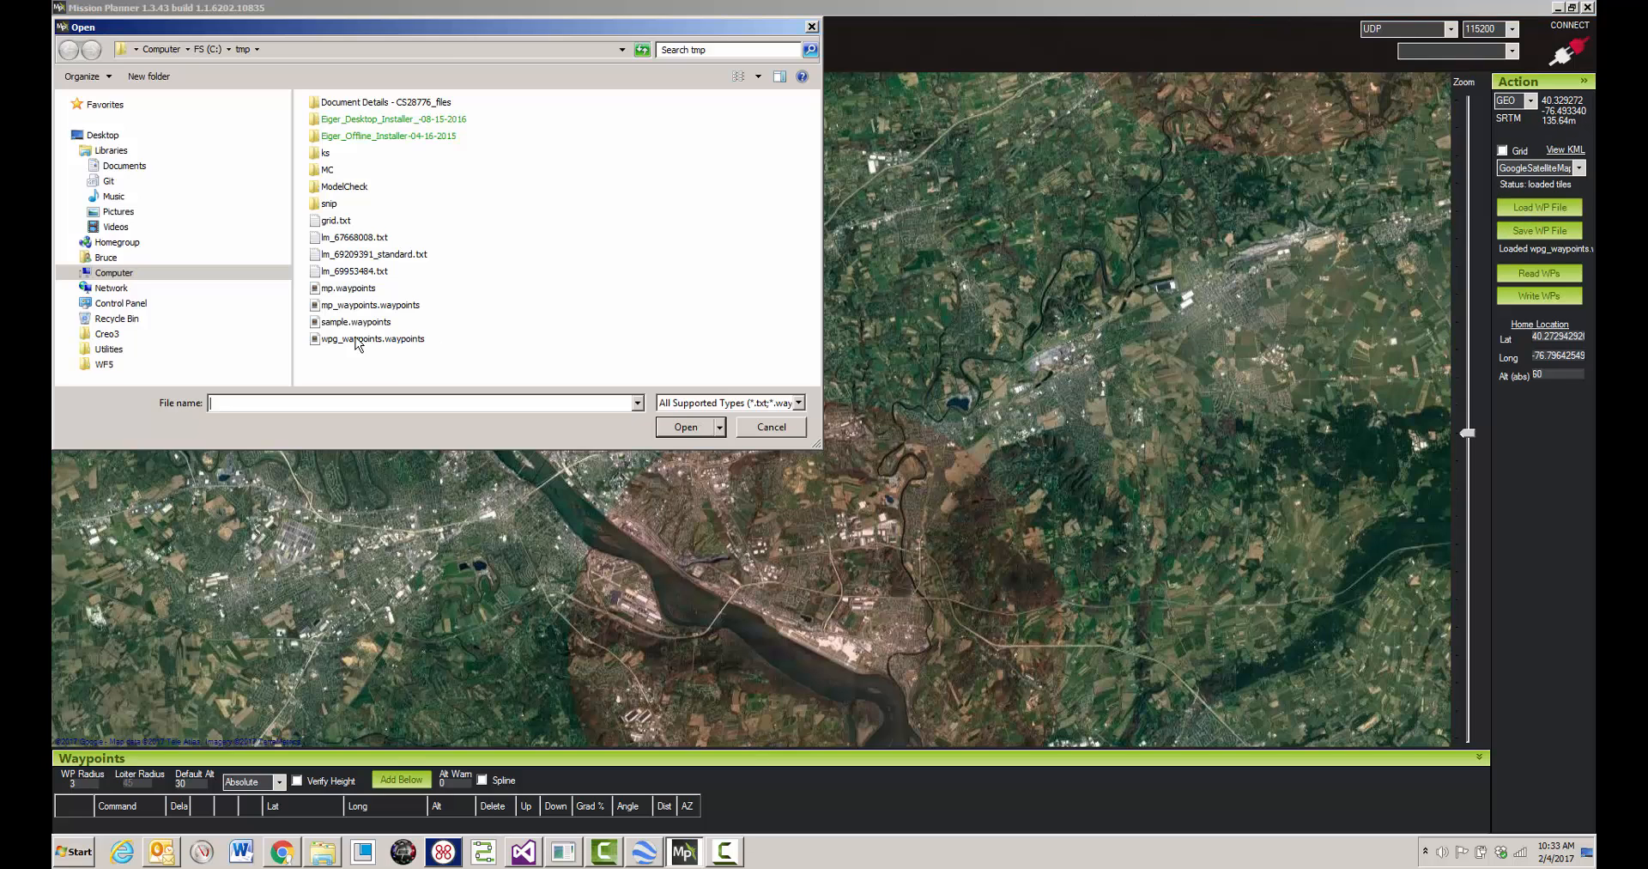
click(407, 339)
click(695, 429)
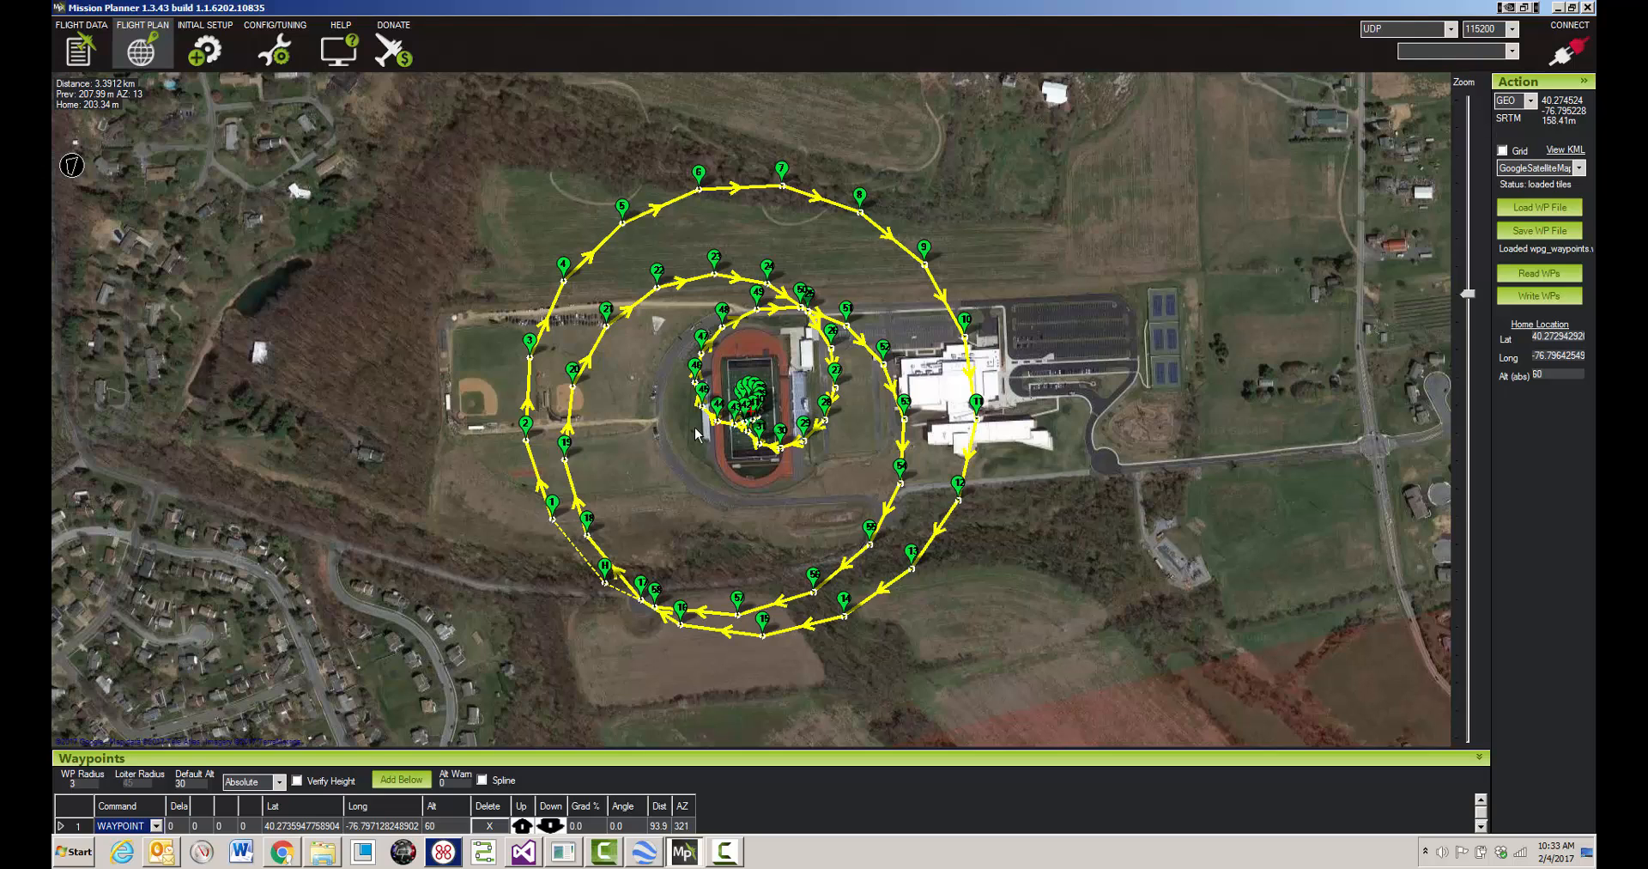
click(1559, 9)
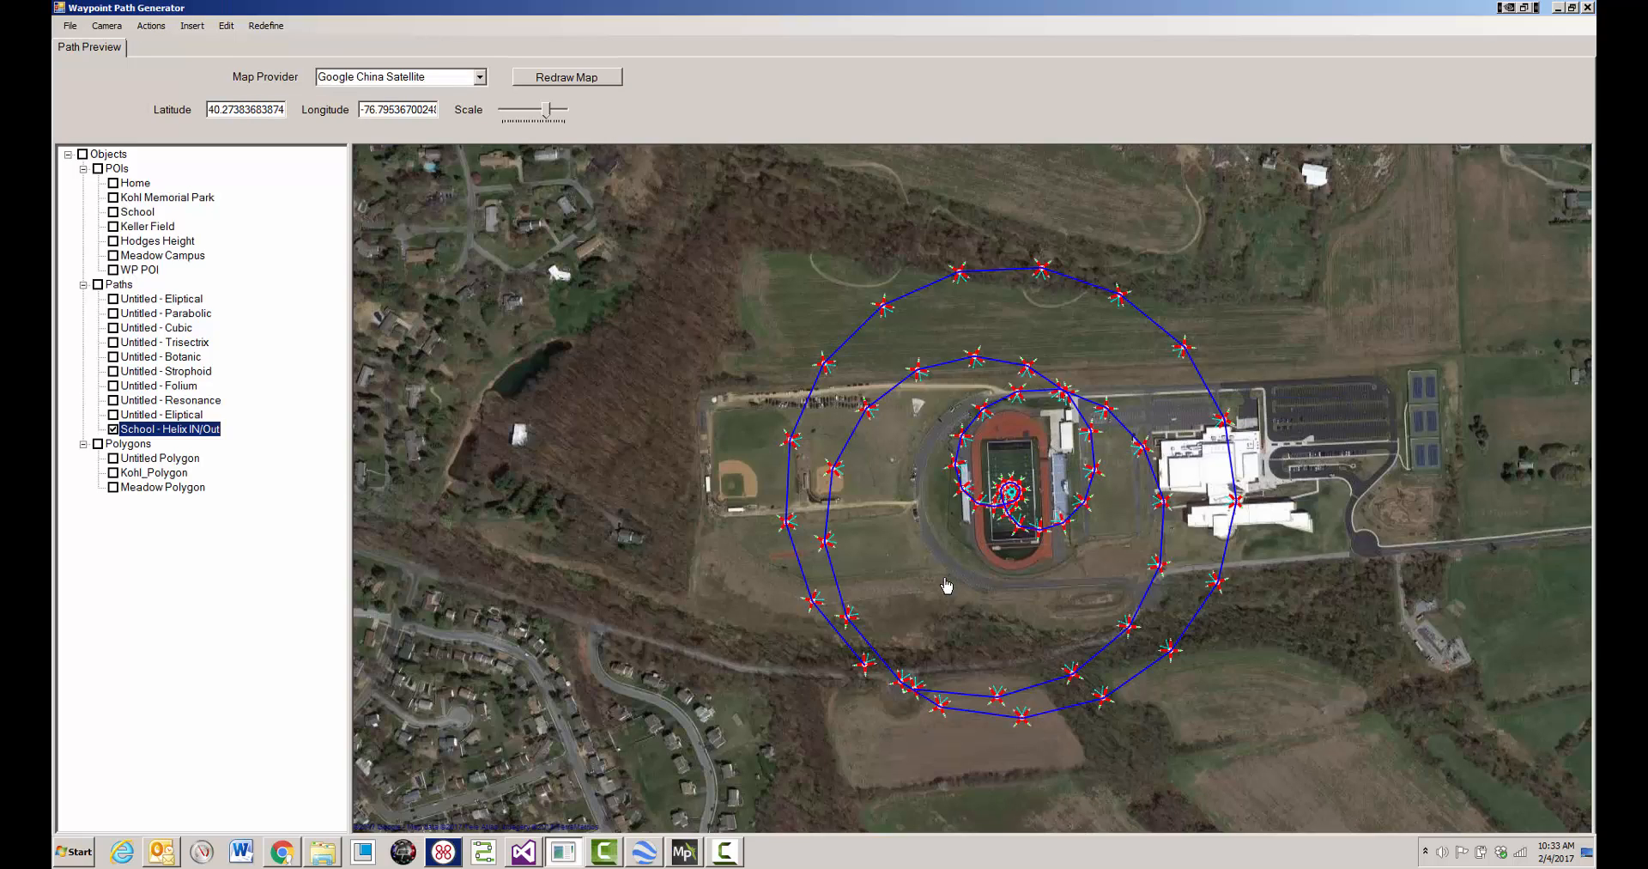